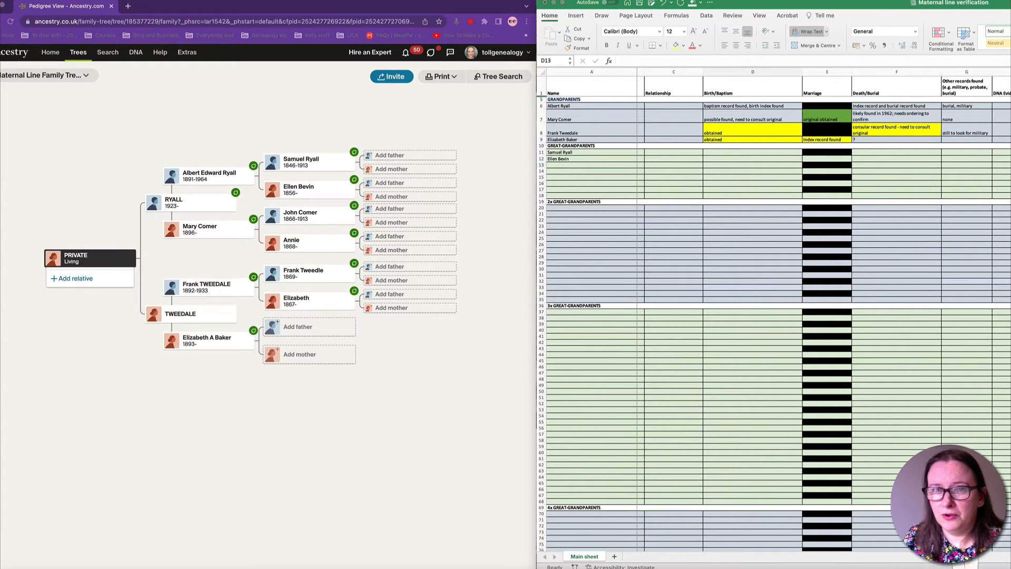
click(965, 567)
drag(731, 200, 701, 135)
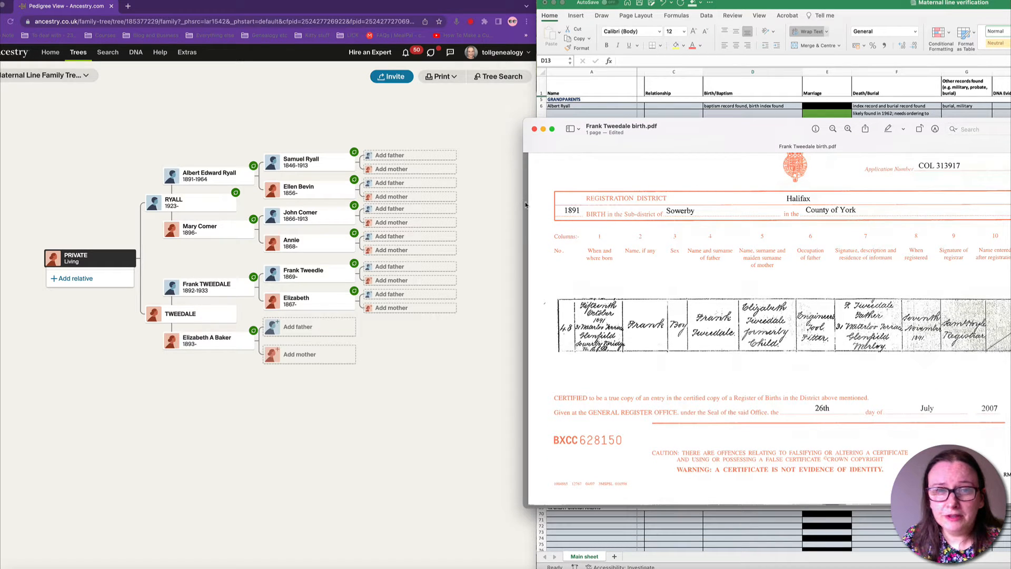
drag(525, 205, 550, 205)
mouse_move(734, 150)
mouse_down()
mouse_move(722, 106)
mouse_move(731, 130)
mouse_up()
drag(593, 120, 692, 66)
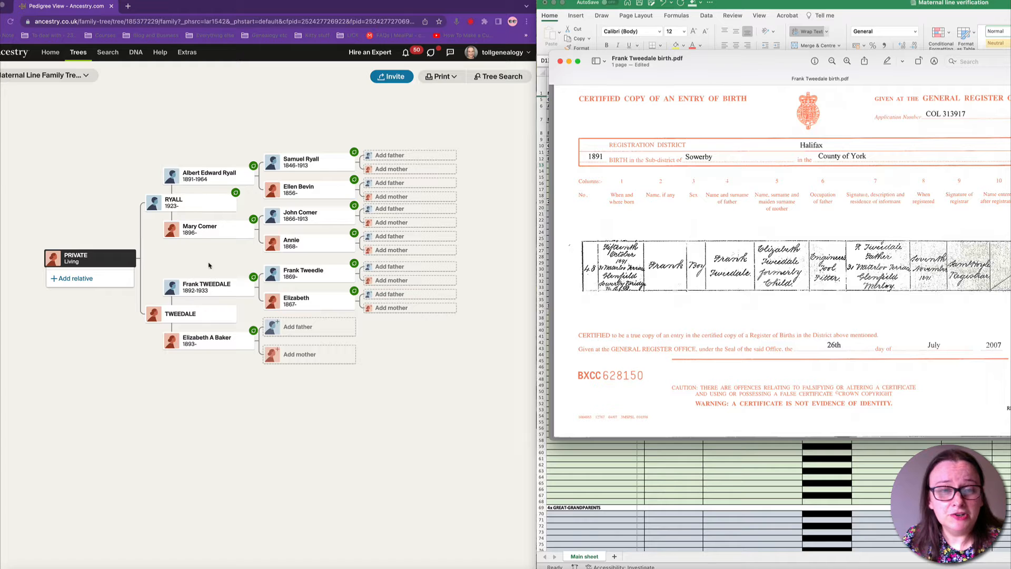
click(204, 287)
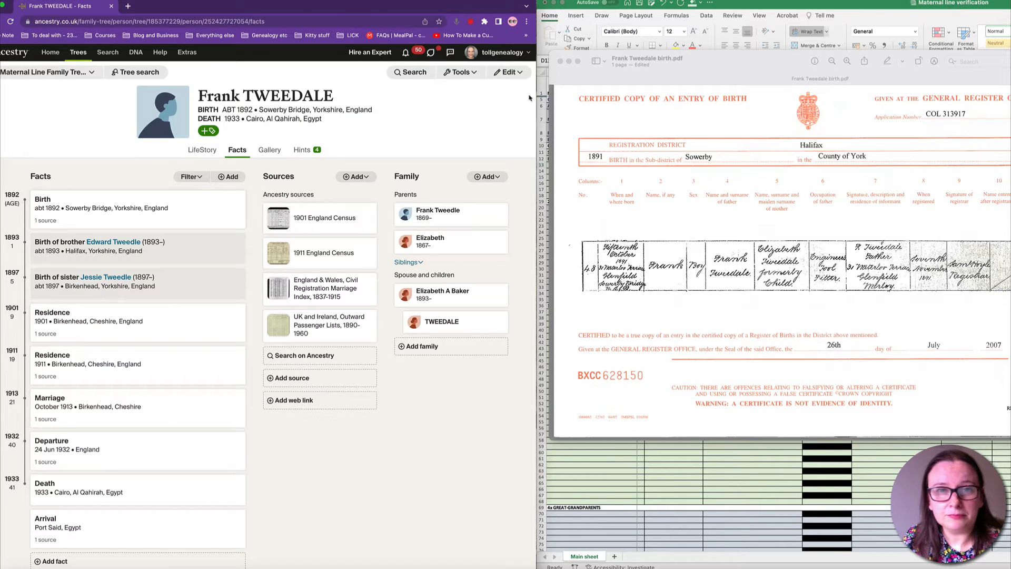
click(509, 73)
click(497, 89)
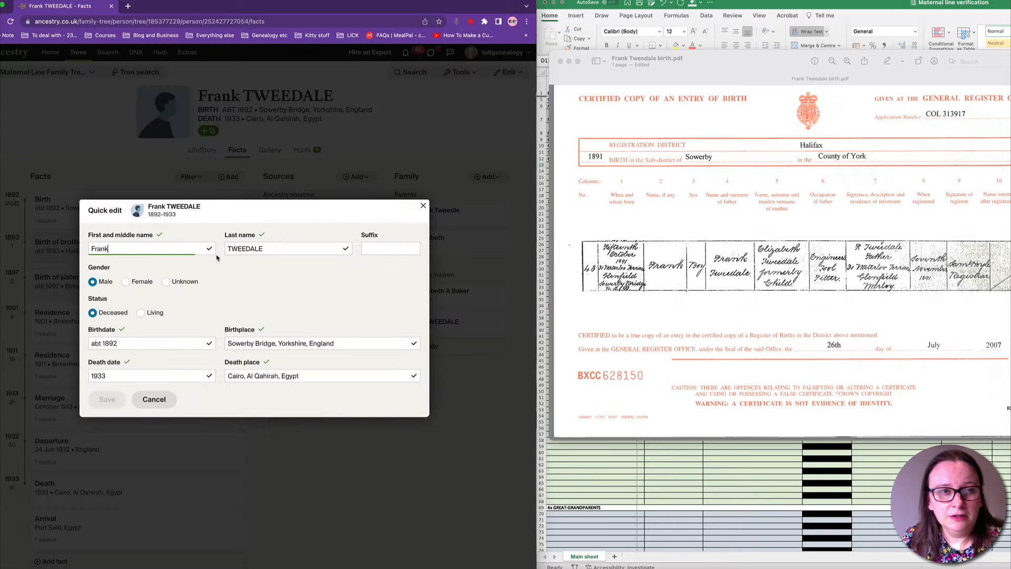
click(119, 343)
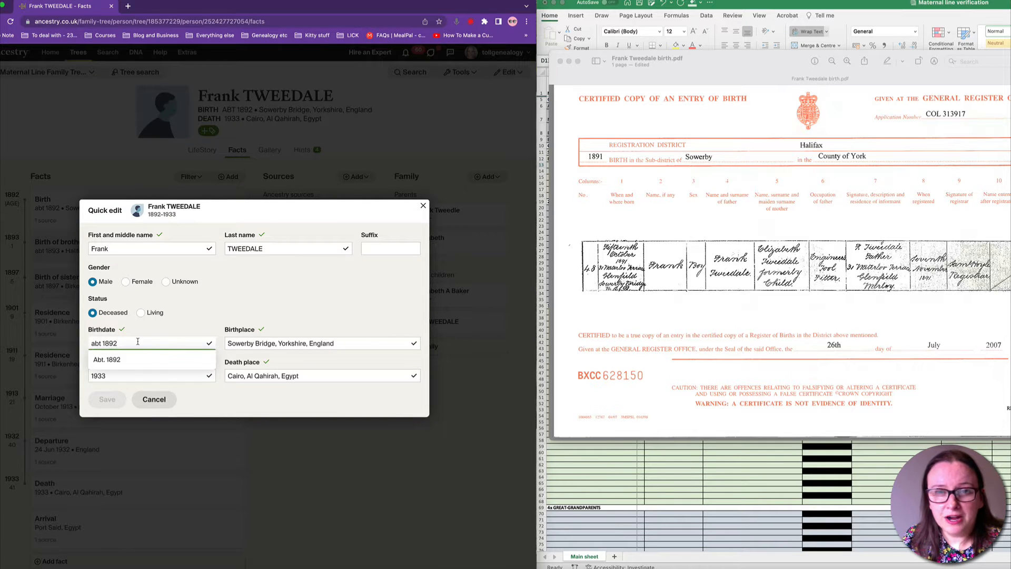
drag(139, 343, 66, 346)
text(15)
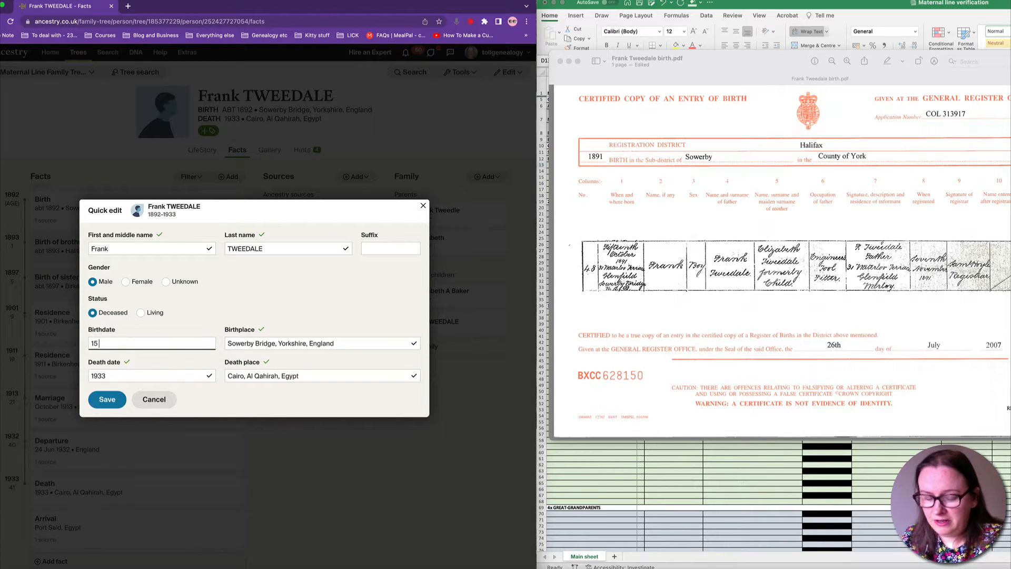
text( October 1)
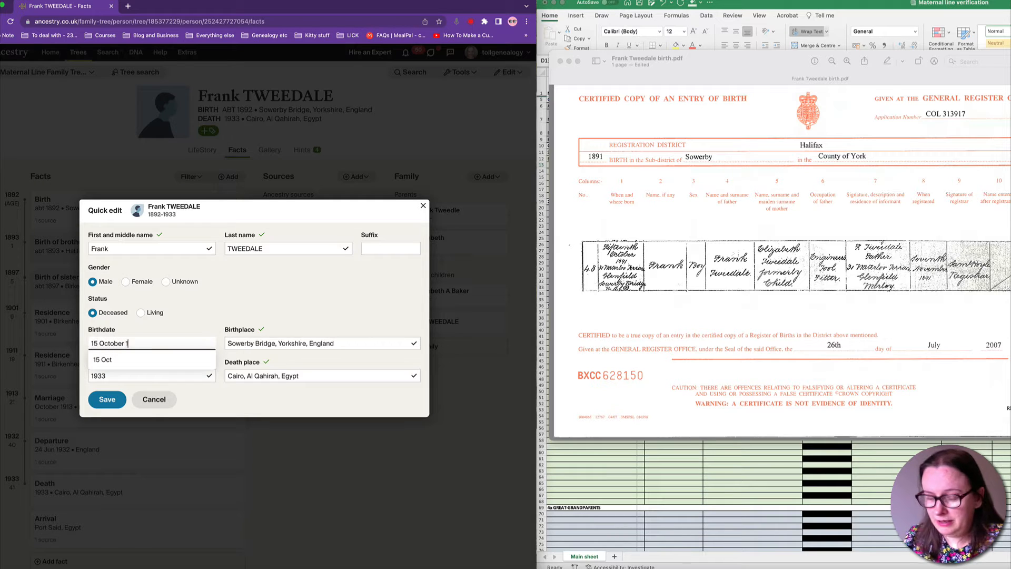
text(891)
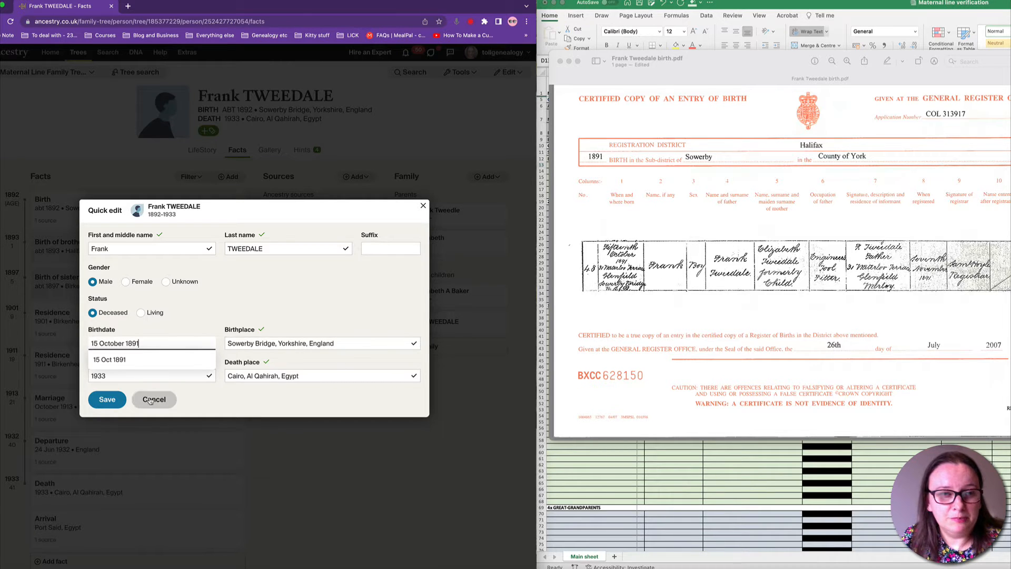
click(113, 360)
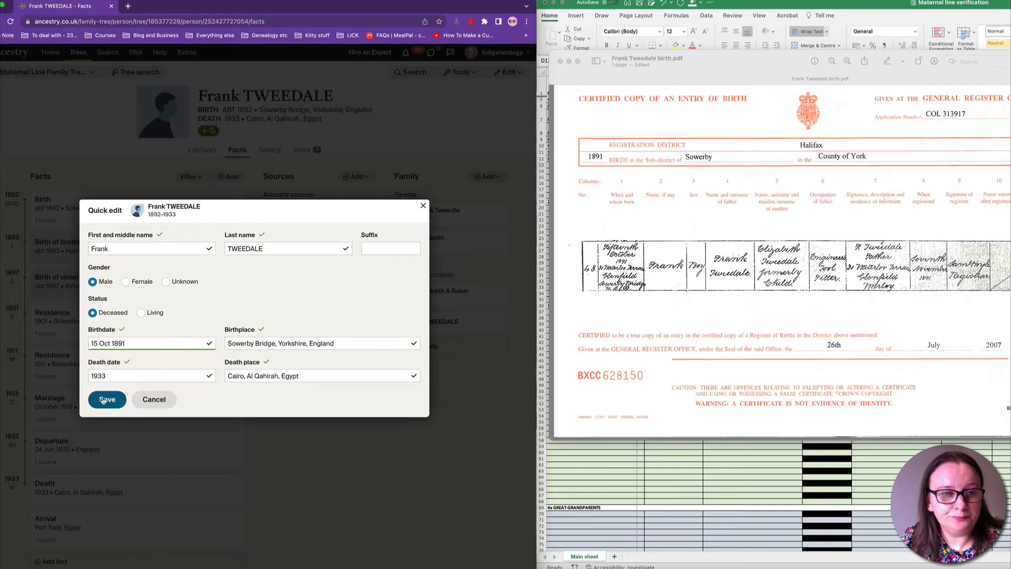
click(103, 400)
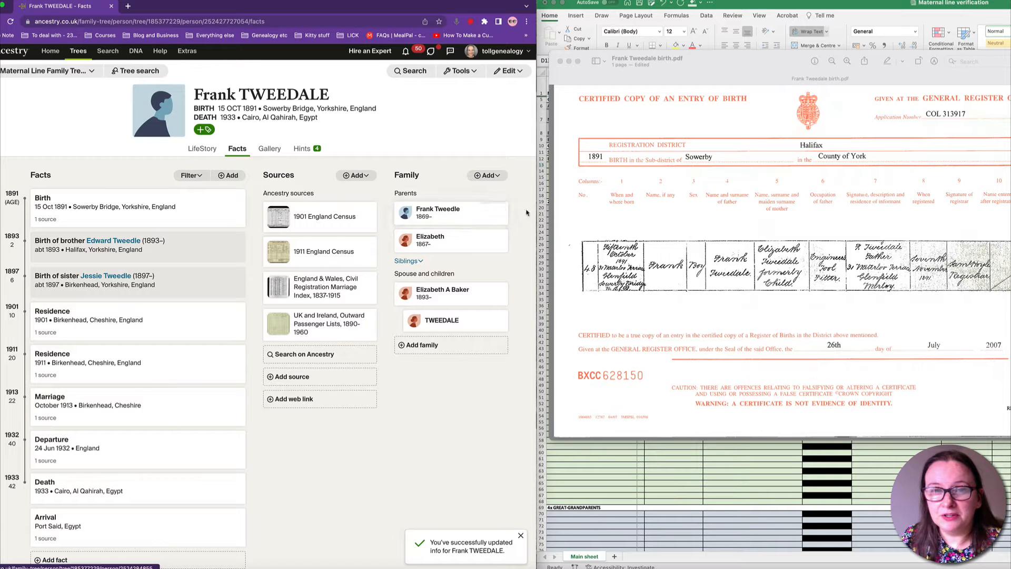
Change the father's last name from Tweedle to TWEEDALE and save
click(491, 210)
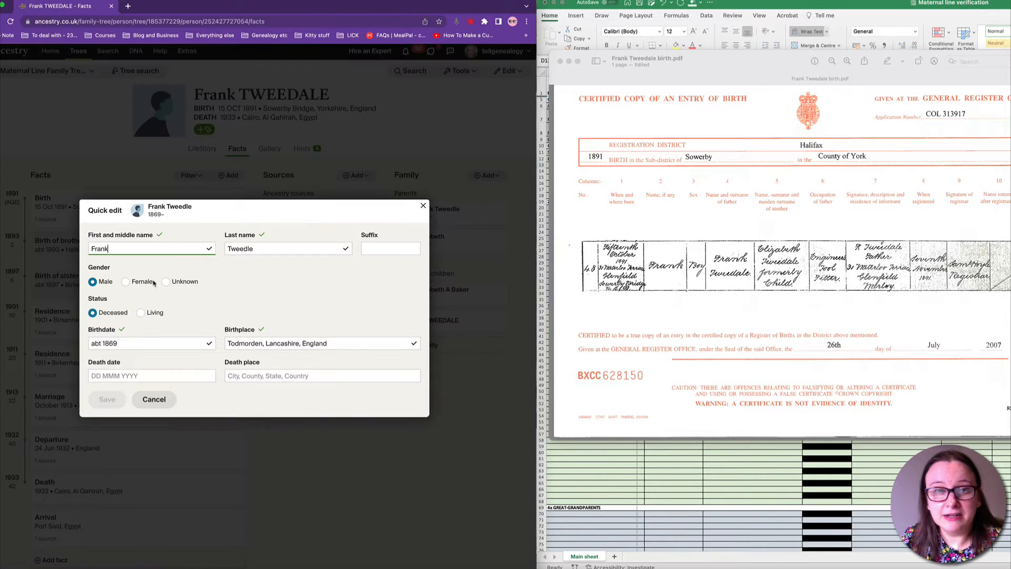
click(230, 250)
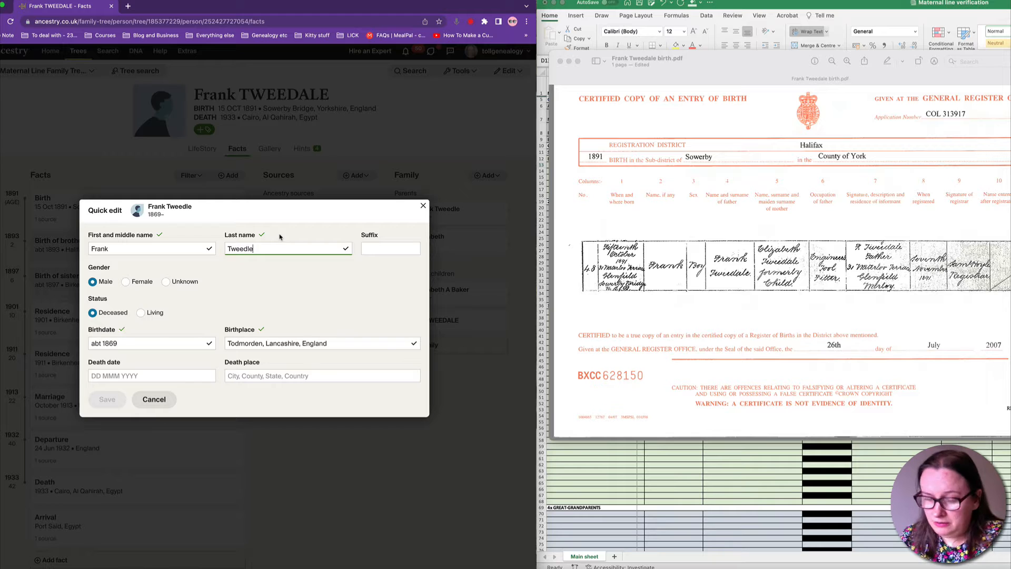
key(BackSpace)
key(BackSpace)
text(ale)
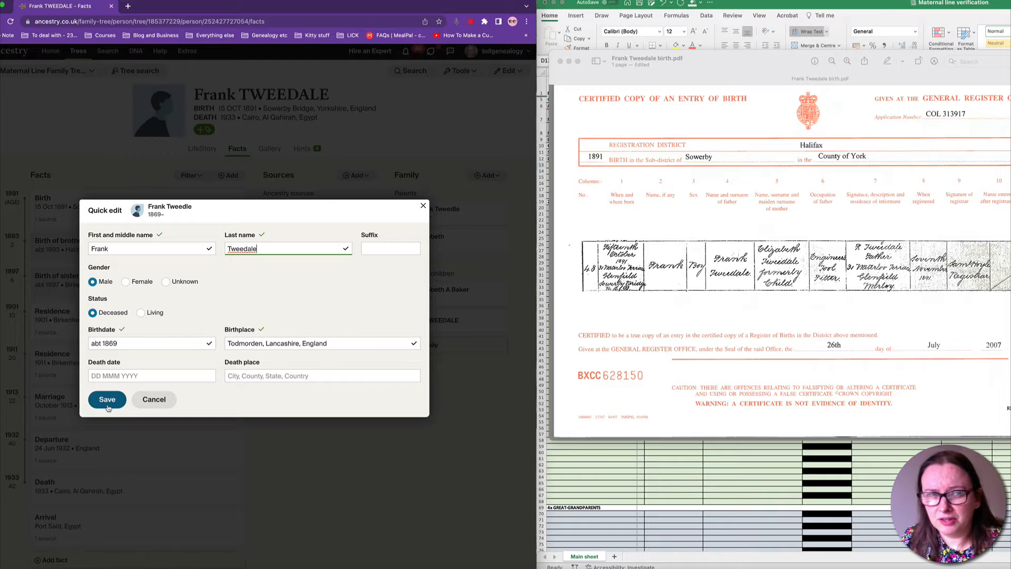
drag(267, 249, 224, 249)
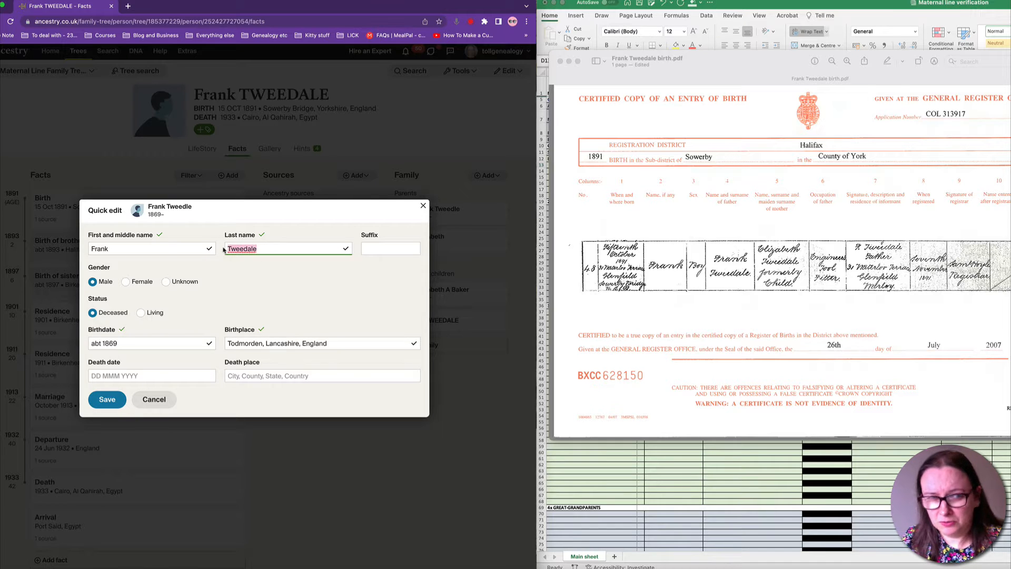
text(TWEEDAL)
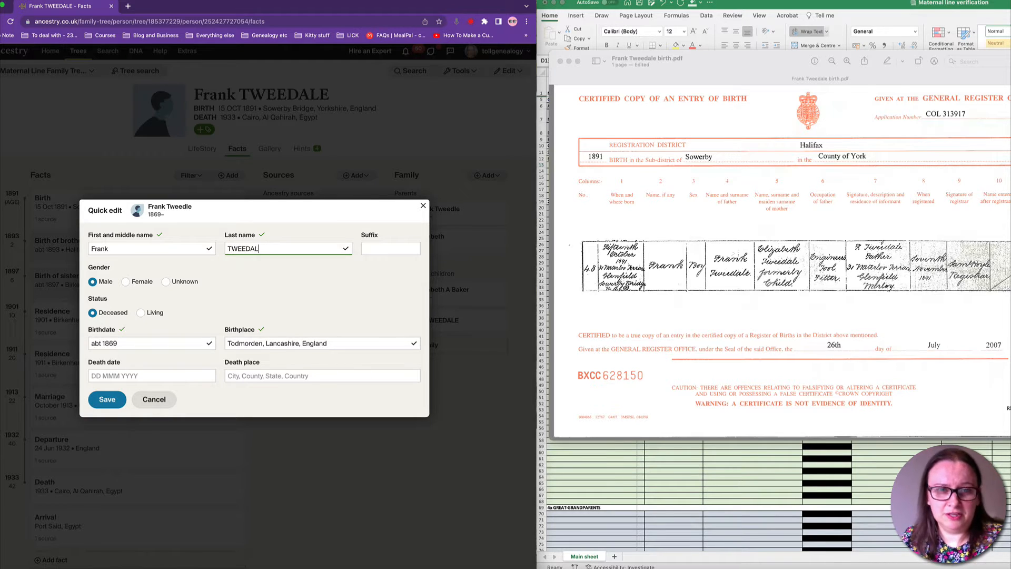
text(E)
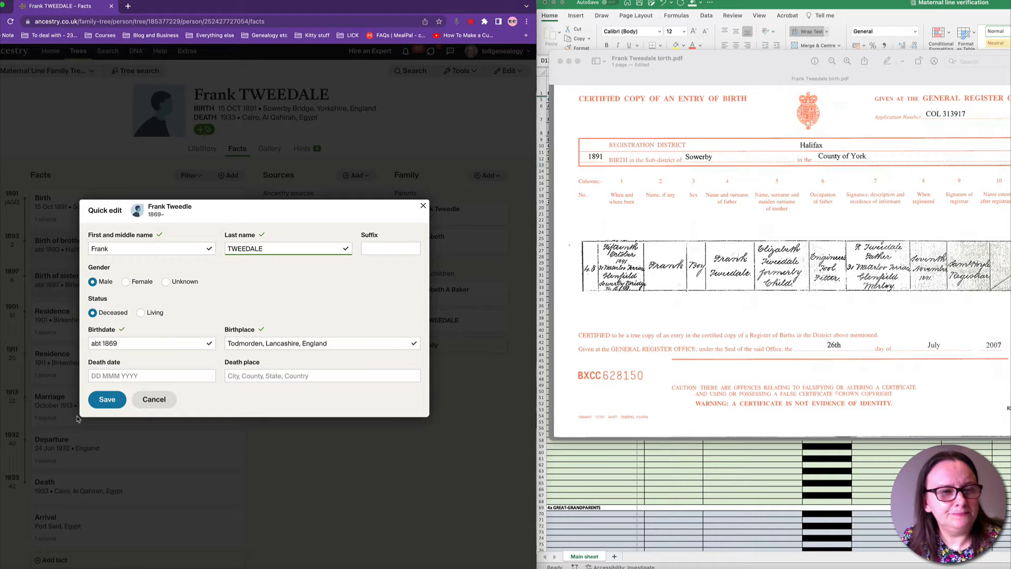
click(107, 399)
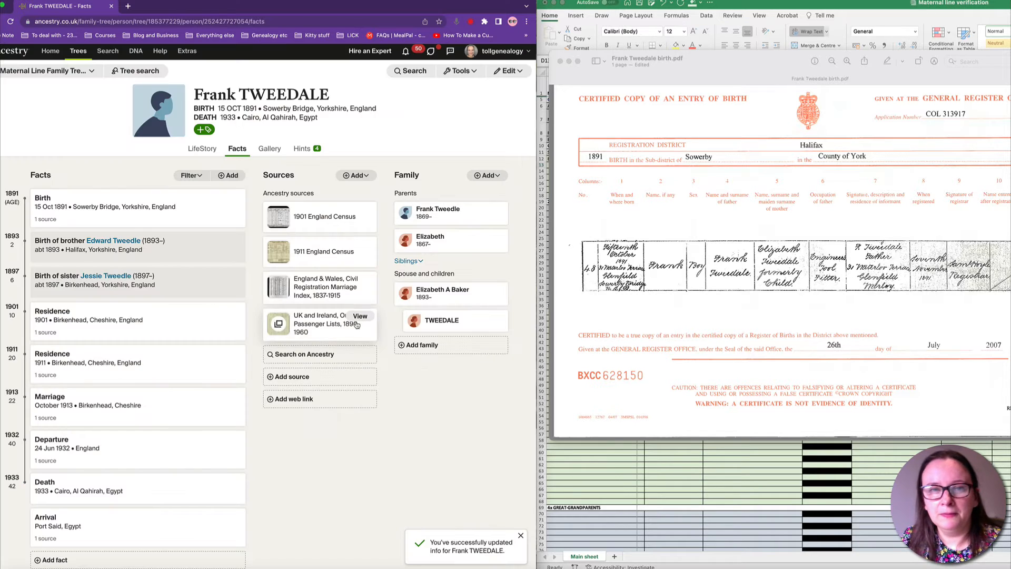
On the father's profile, add an Occupation fact dated 15 Oct 1891: Engineer's Tool Fitter
click(459, 214)
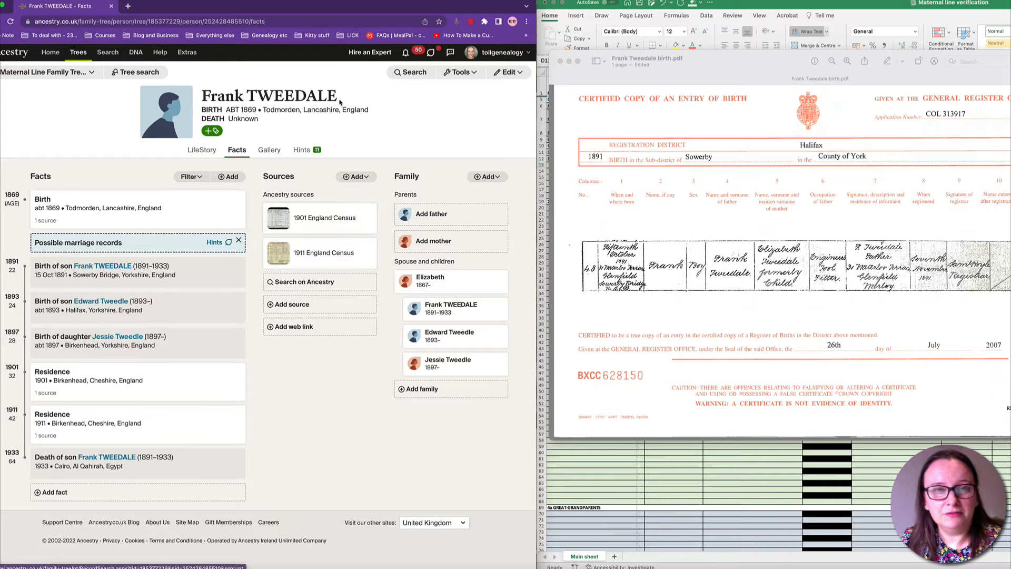
click(228, 177)
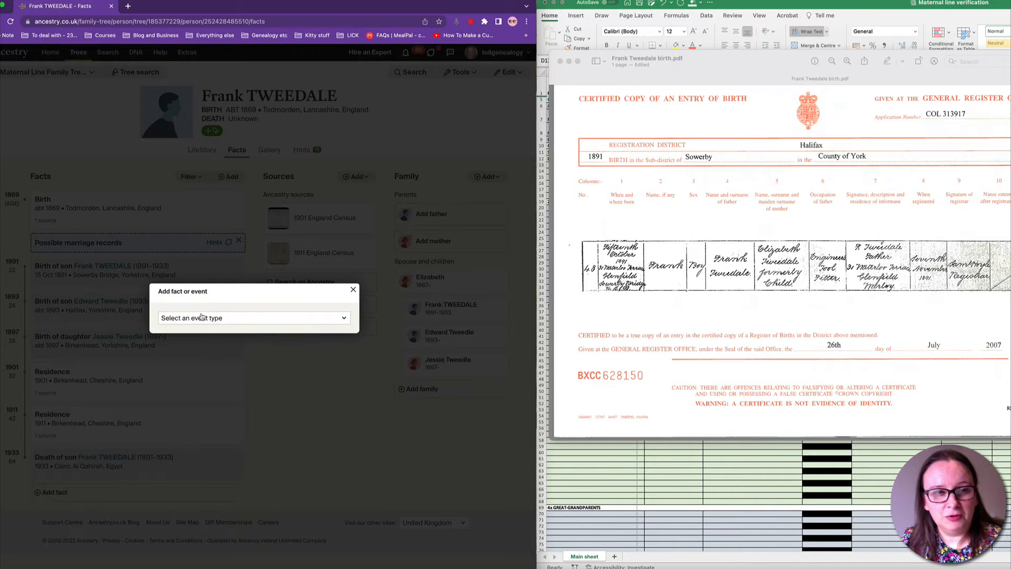
click(200, 317)
scroll(202, 435, down, 15)
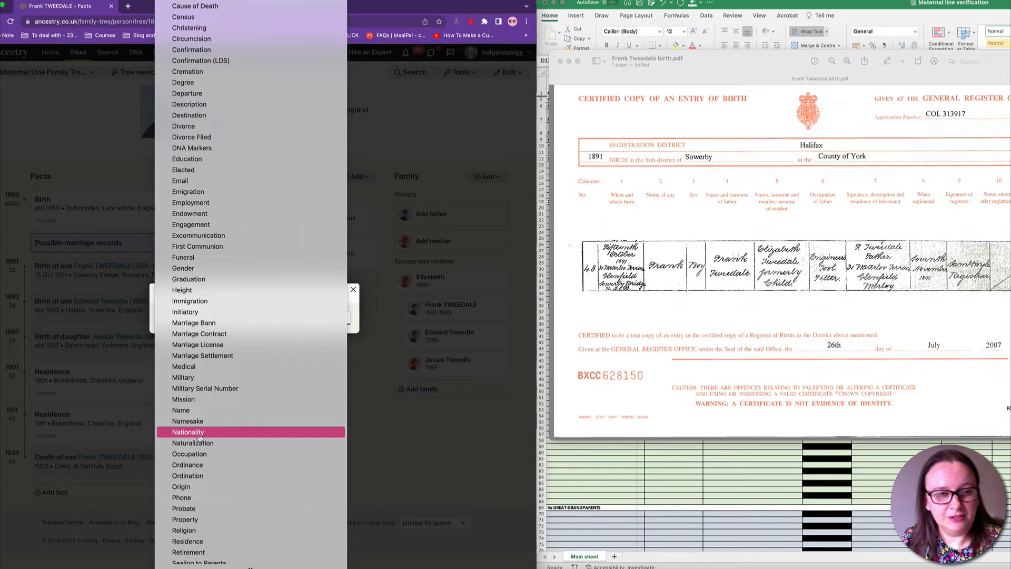
click(183, 456)
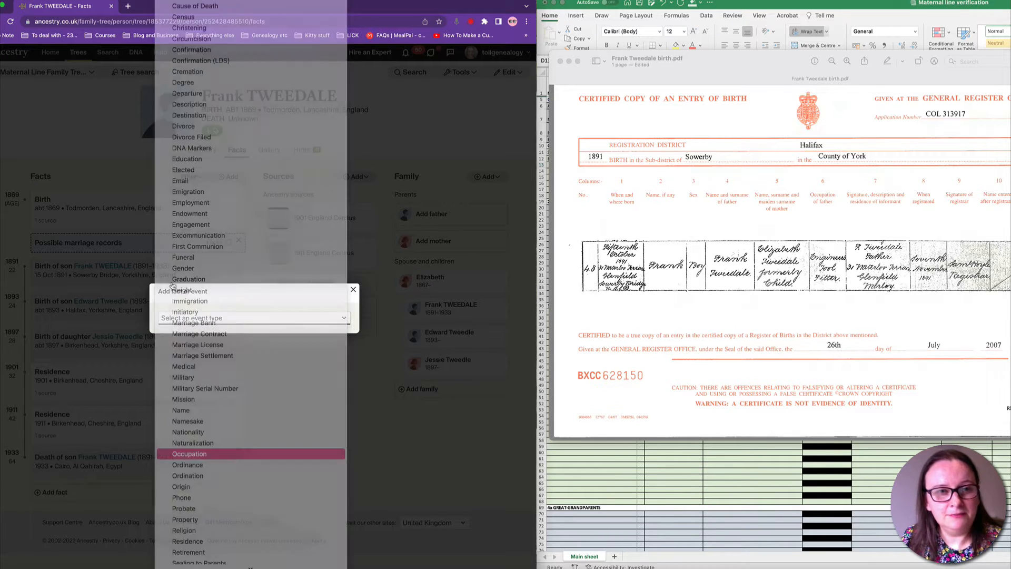
click(193, 292)
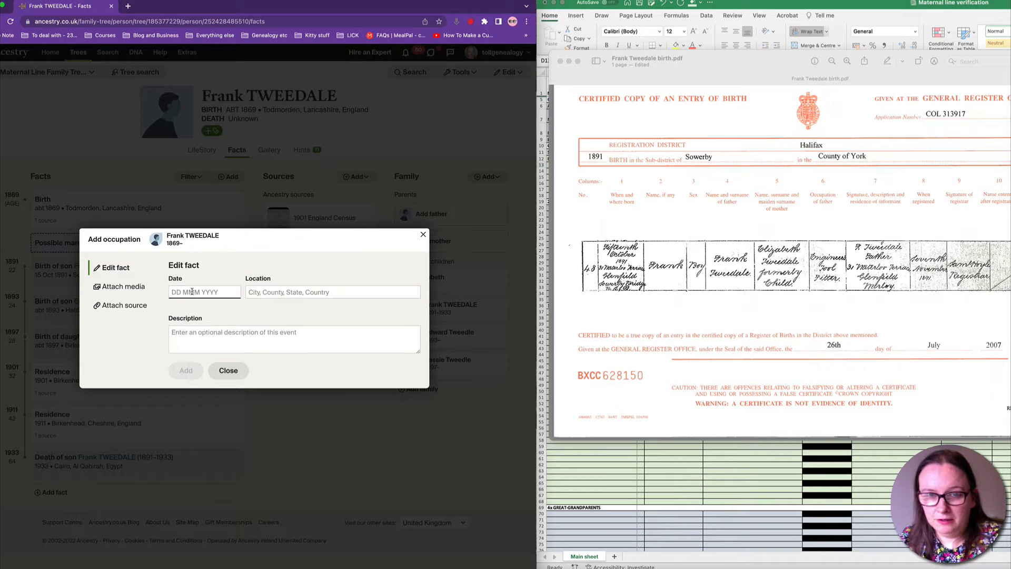
text(15 oct)
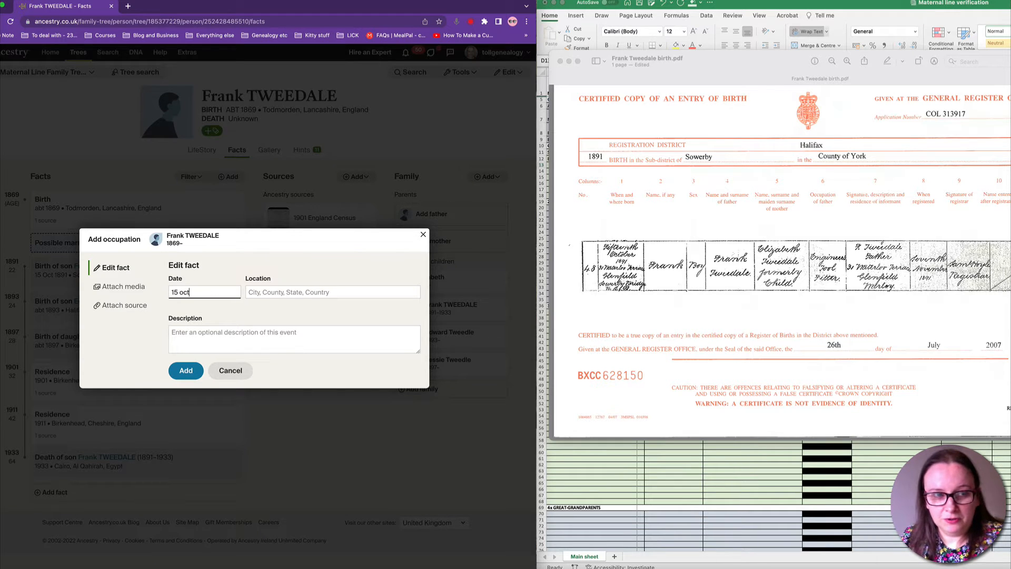
key(BackSpace)
key(BackSpace)
text(Oct 1891)
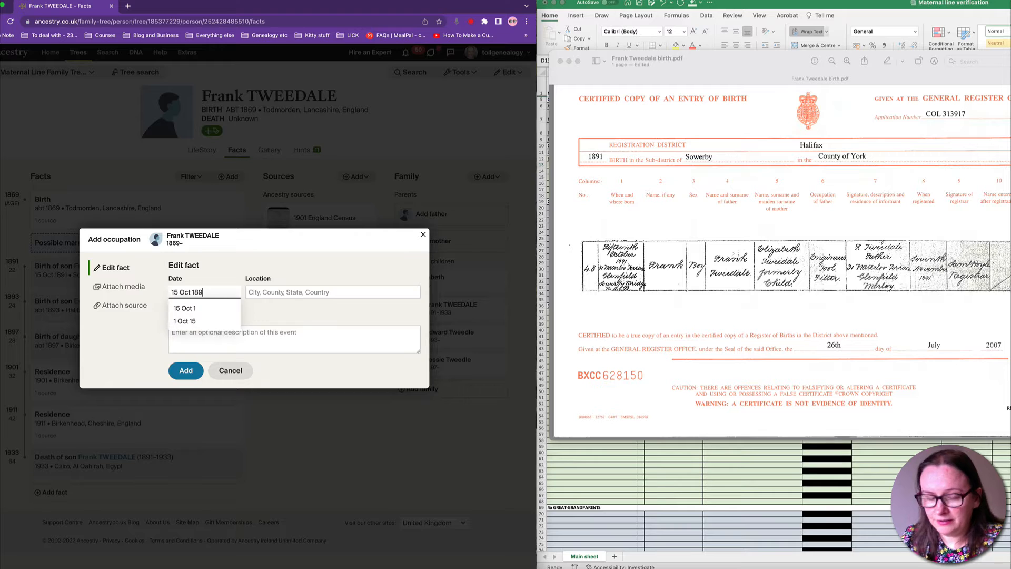
click(262, 293)
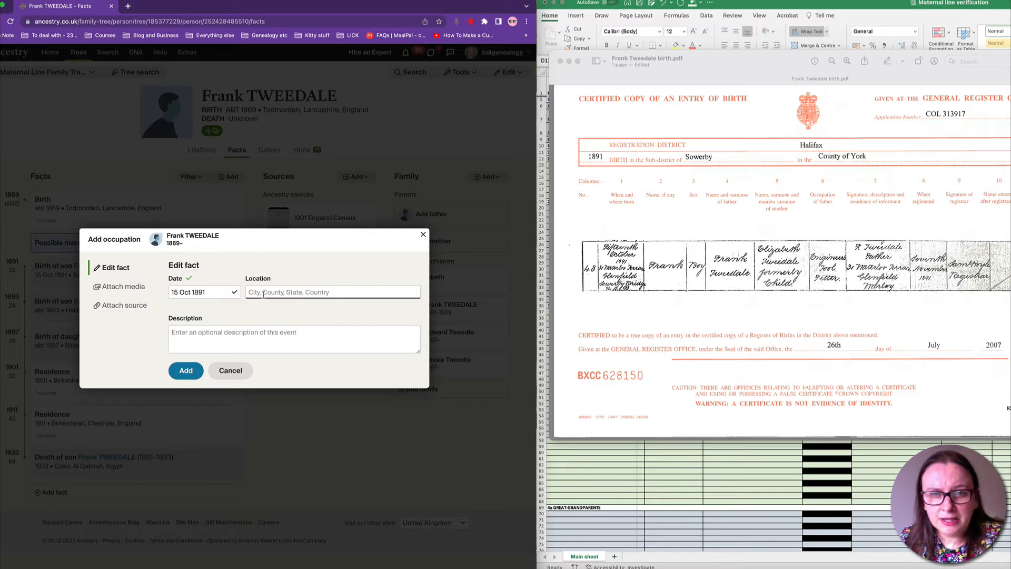
text(Eng)
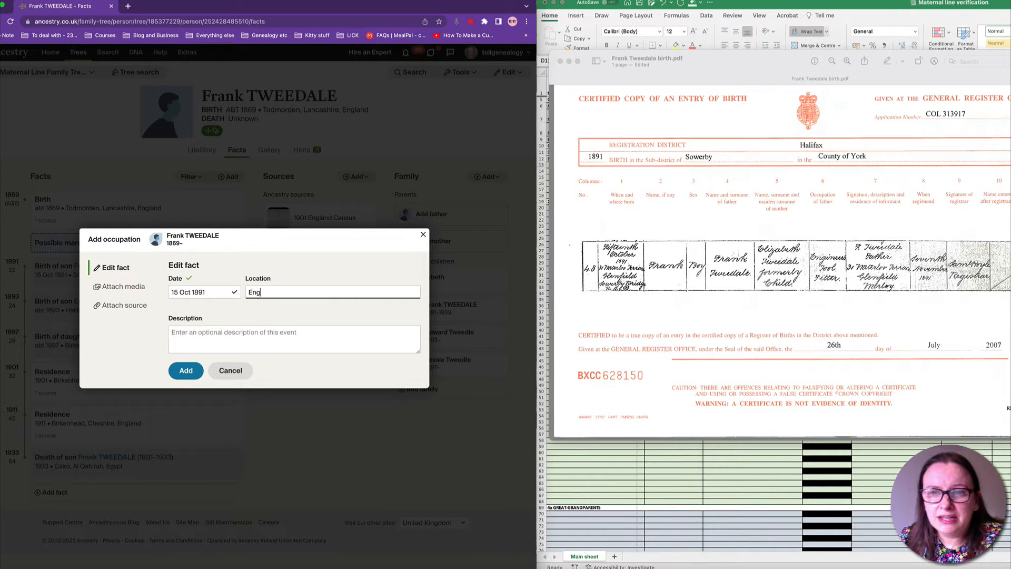
text(ineer's Too)
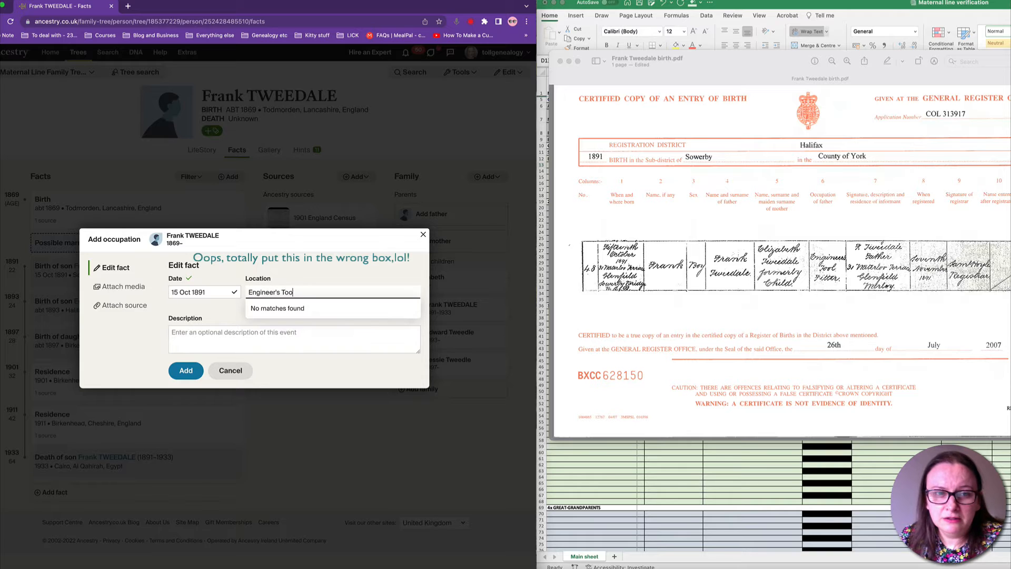
text(l Fitter)
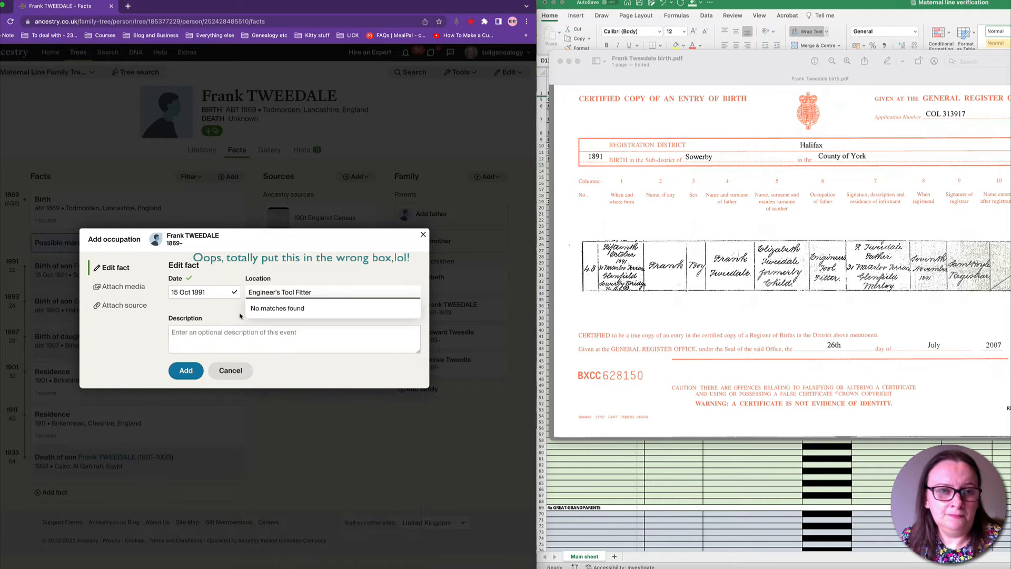
click(185, 370)
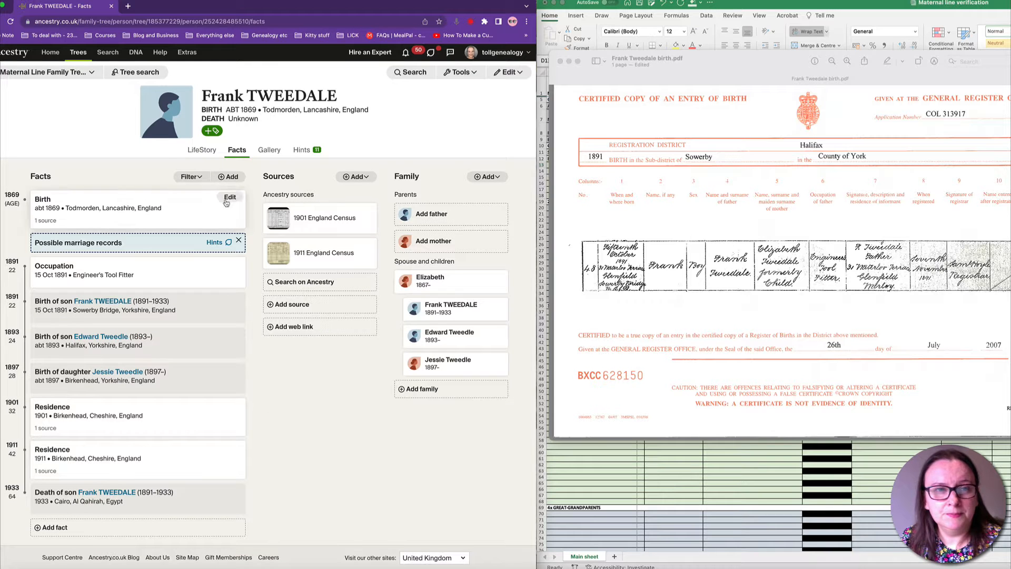
Add an Address fact: 15 October 1891, Sowerby Bridge, Yorkshire, England, 31 Waterloo Terrace, Glenfield
click(230, 176)
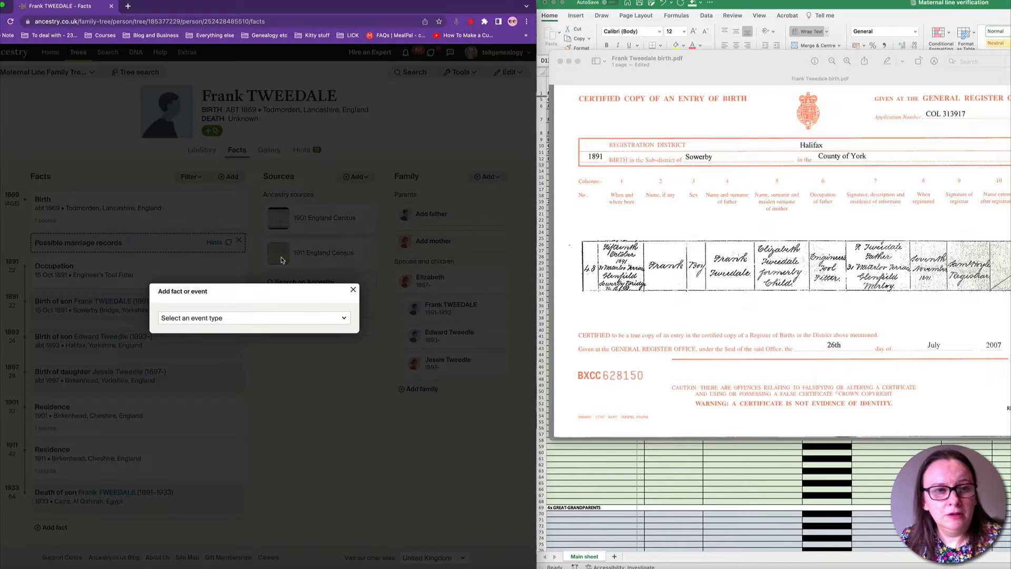
click(193, 326)
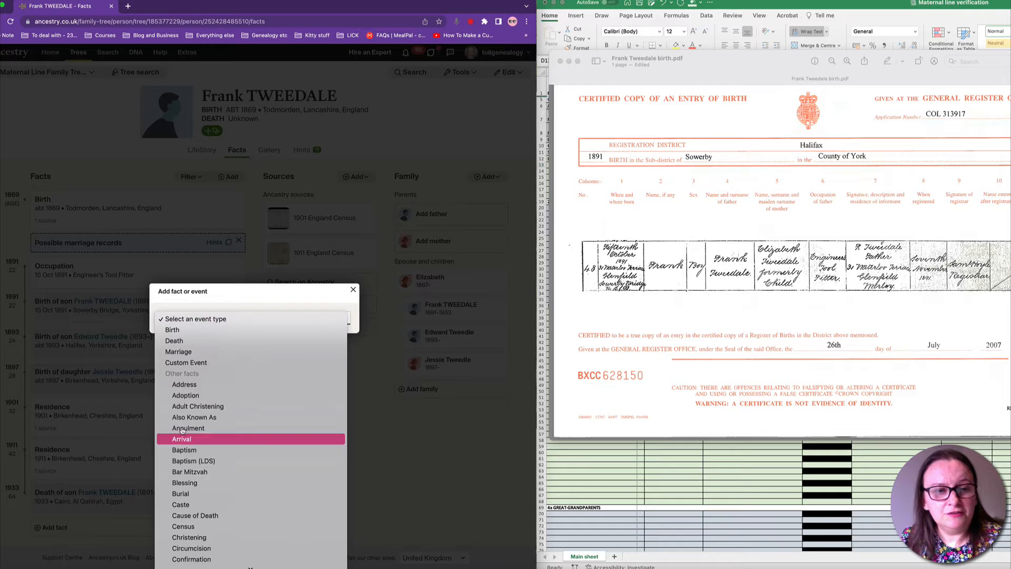
click(182, 386)
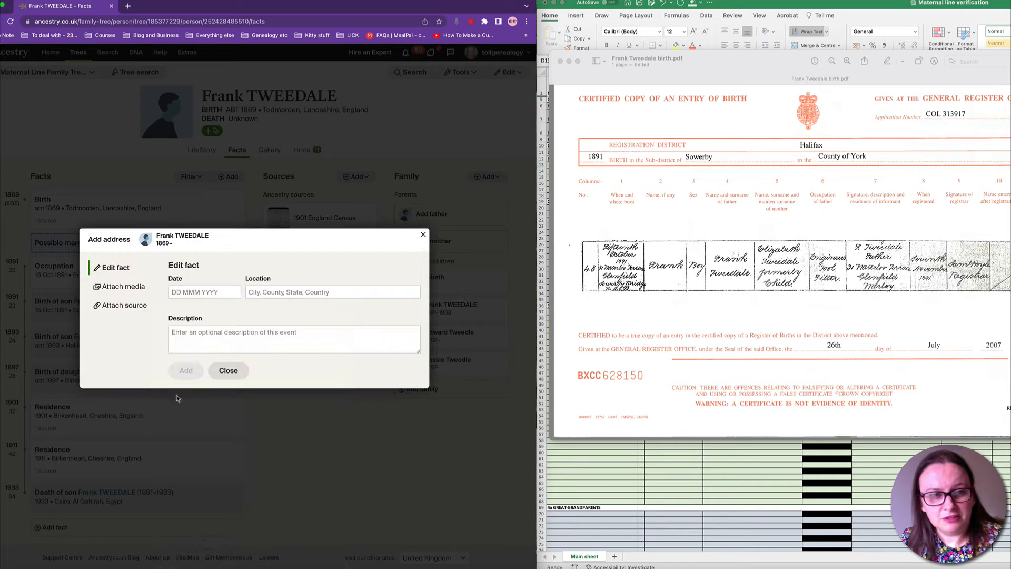
click(184, 291)
text(15 Oct)
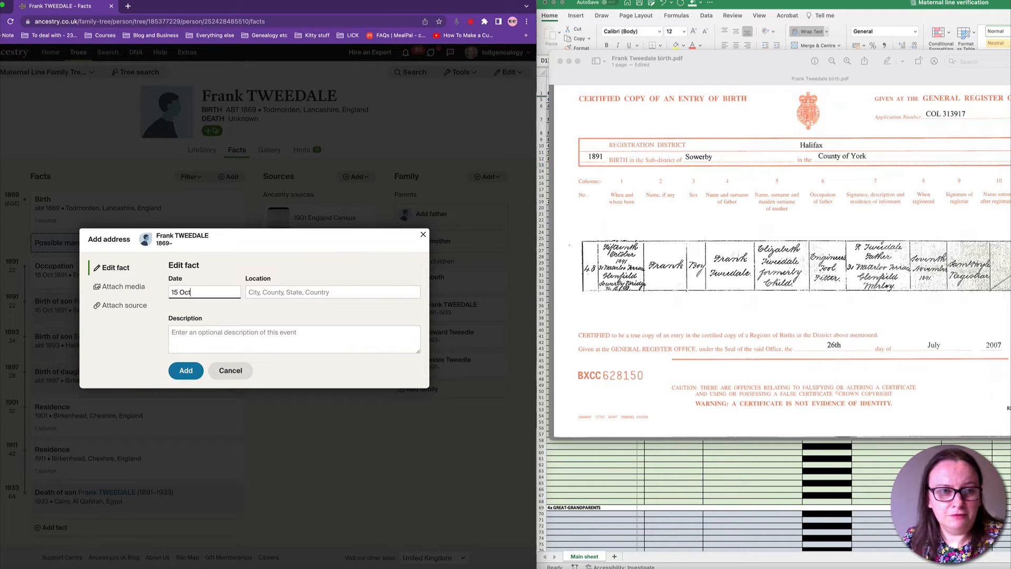
text(ober 1891)
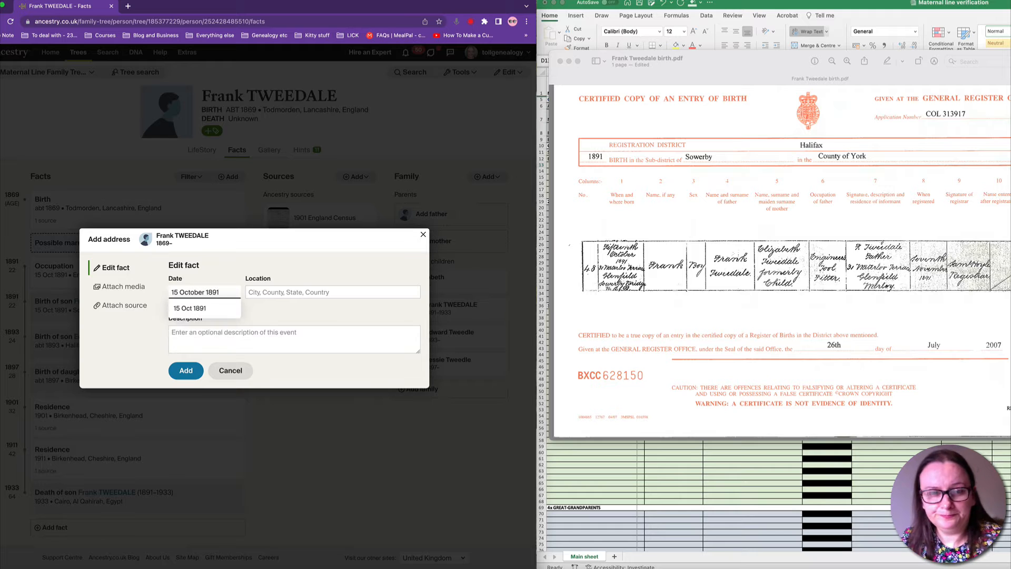
click(298, 291)
text(Sowe)
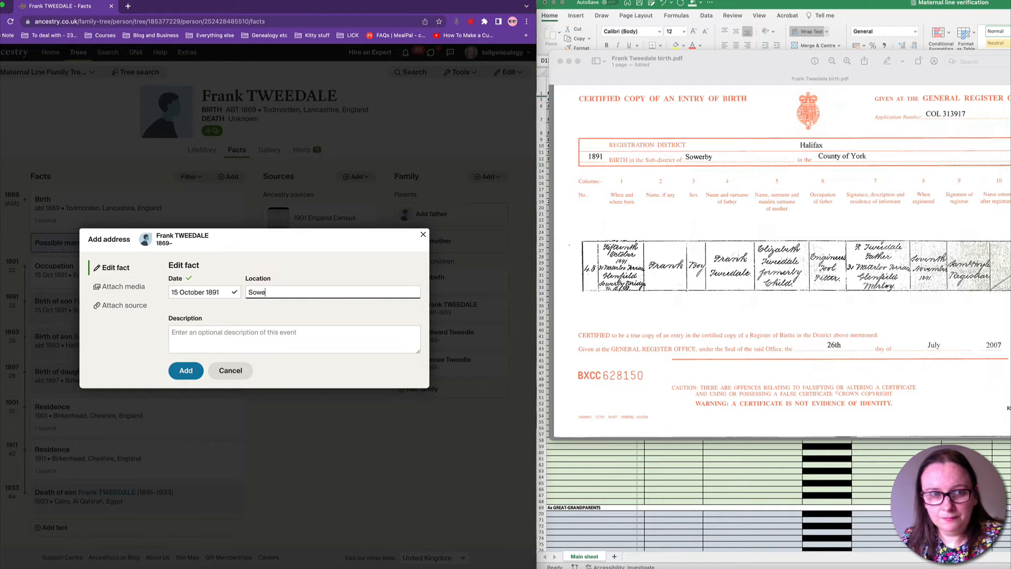
text(rby Bridge)
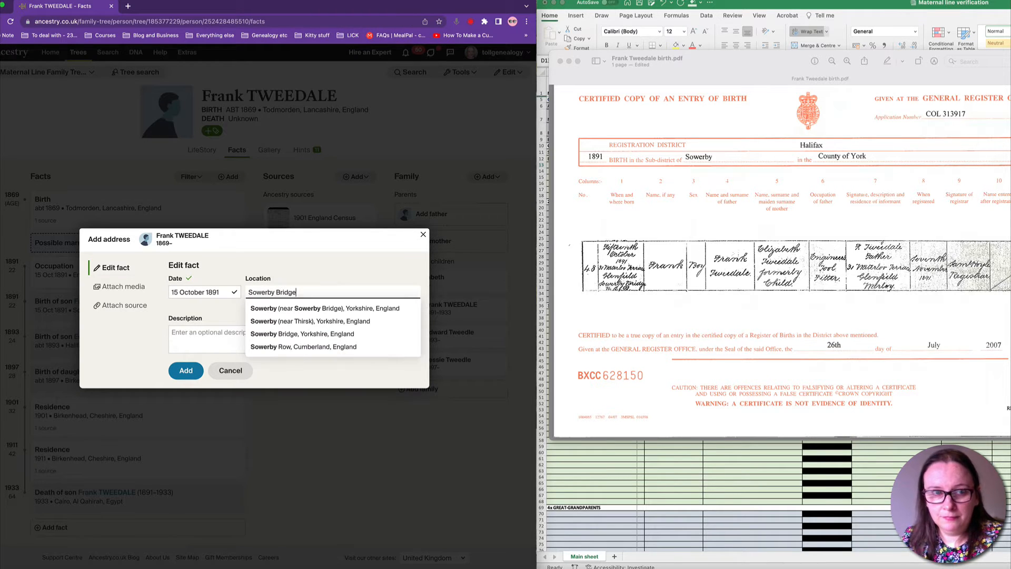
text(, Yorkshire)
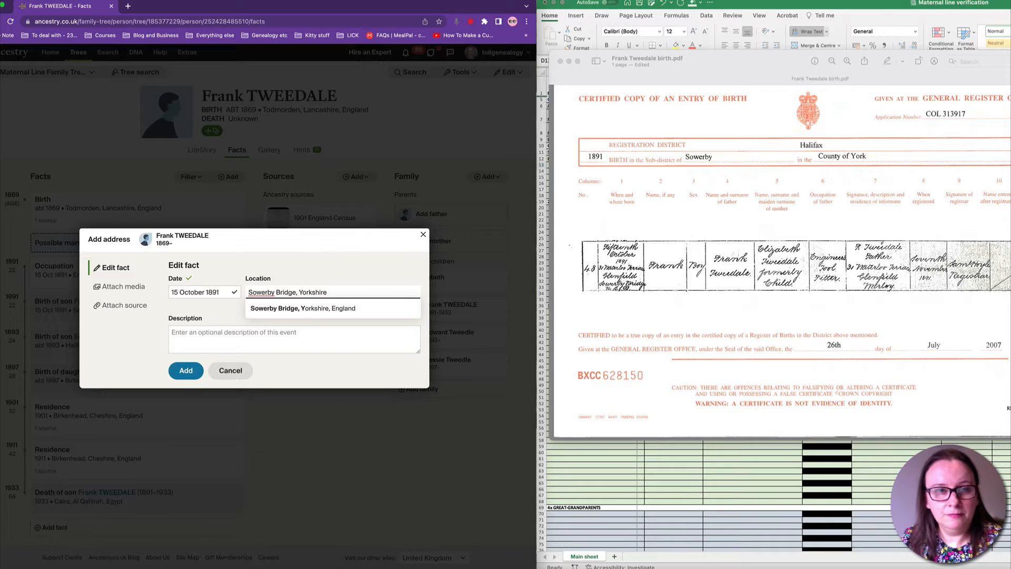
click(316, 308)
click(208, 335)
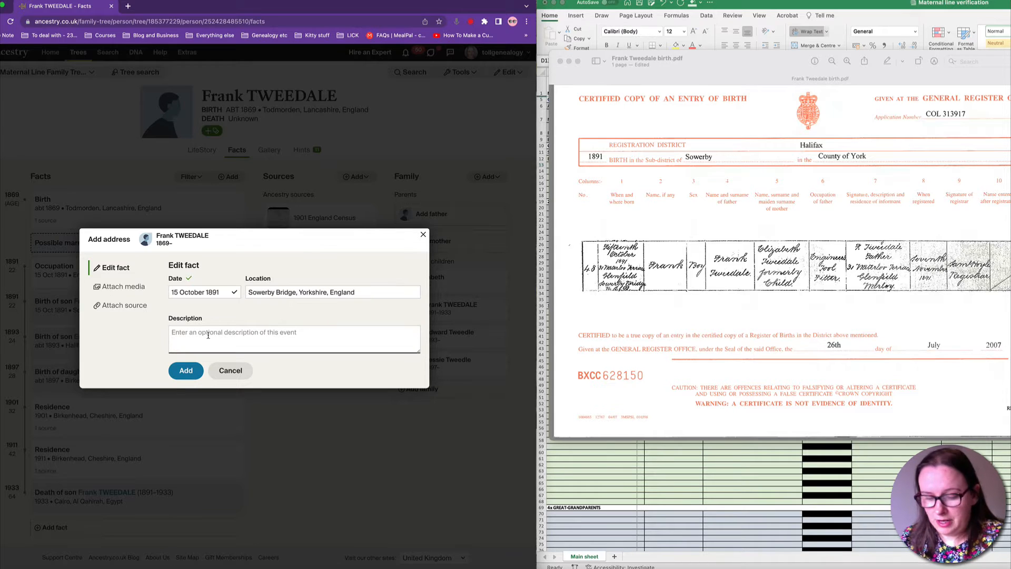
text(31 Waterlo)
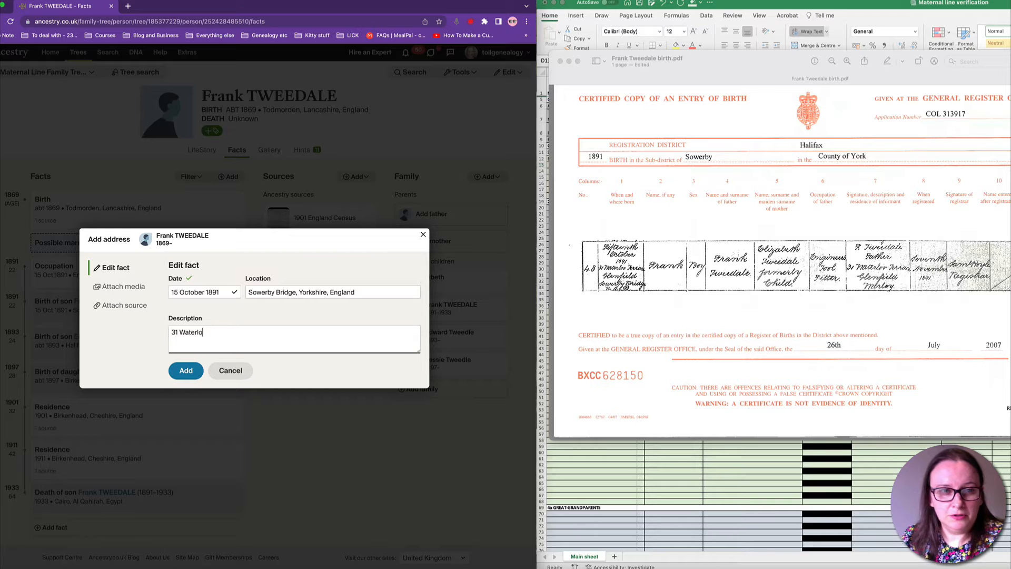
text(o Terrace, Gl)
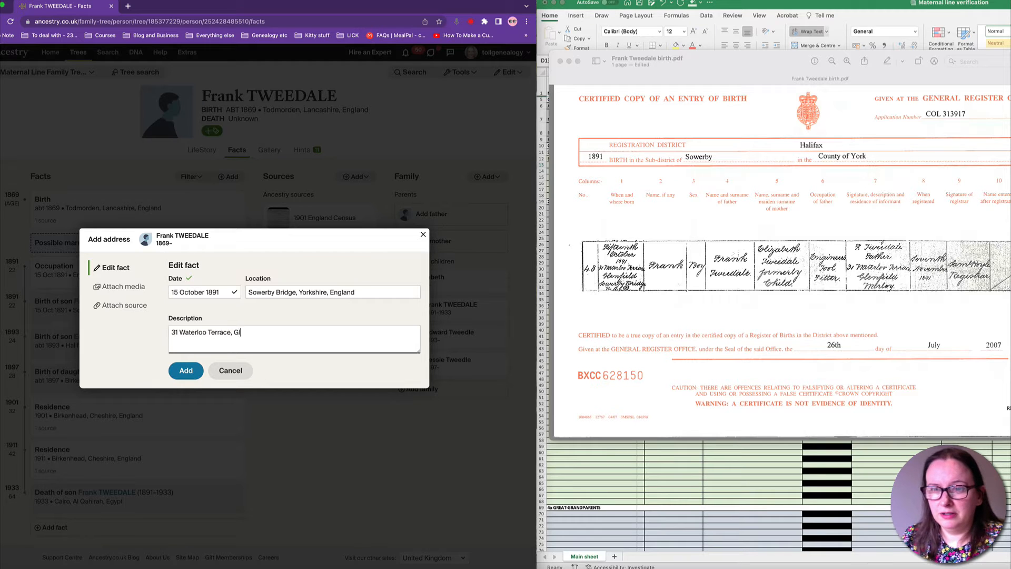
text(end)
text(fiel)
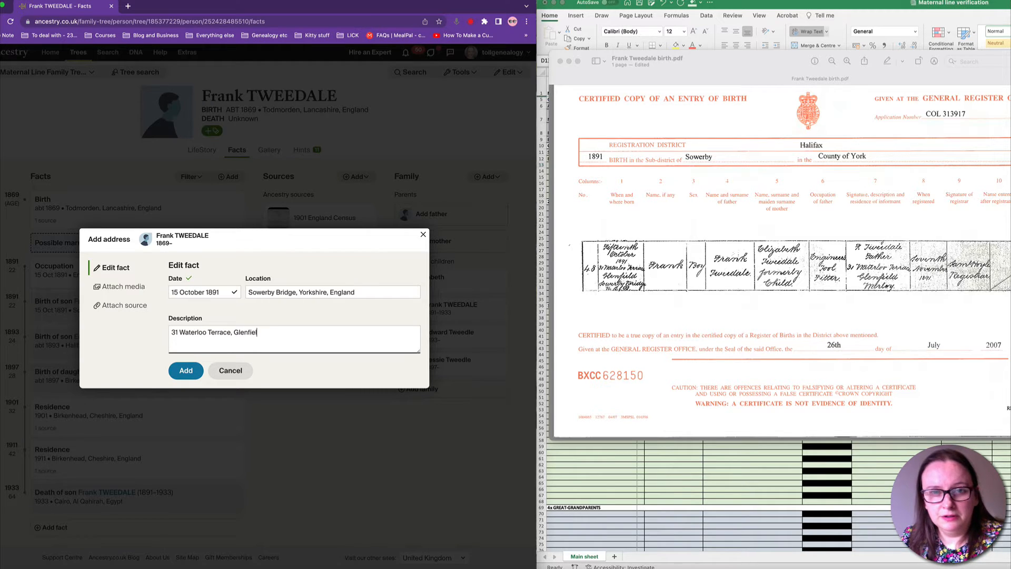
text(d)
key(Return)
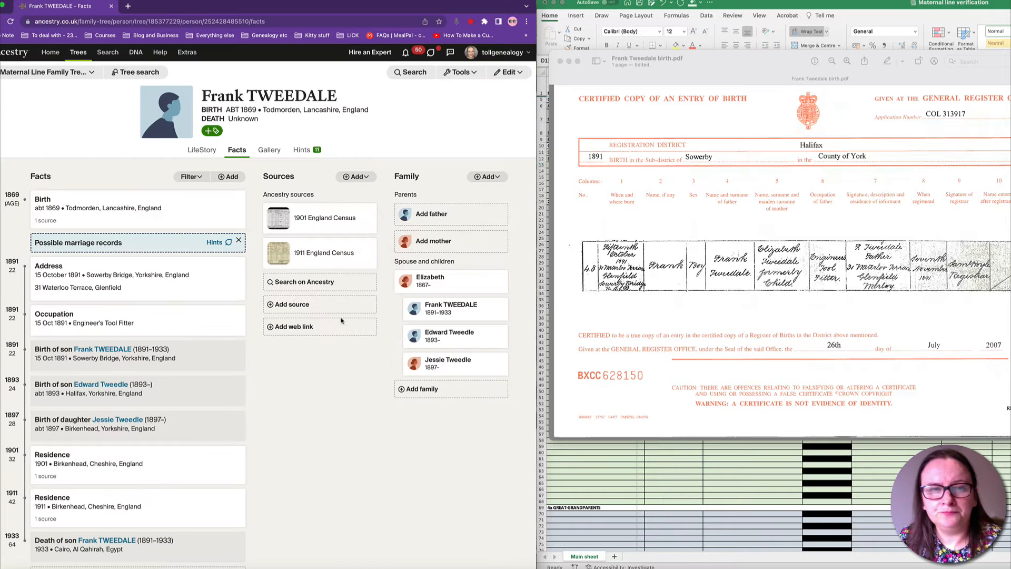
mouse_move(479, 285)
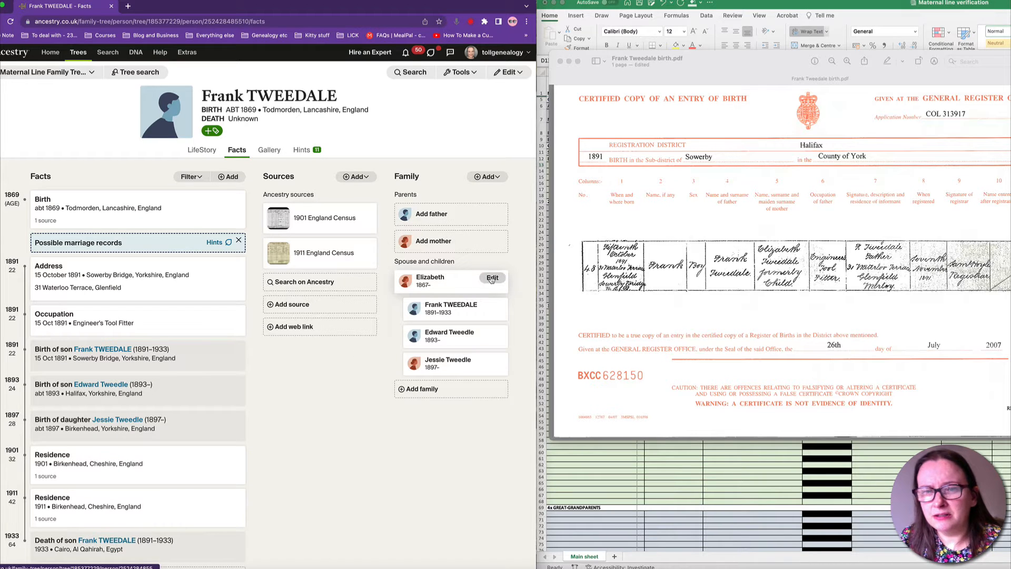
click(492, 279)
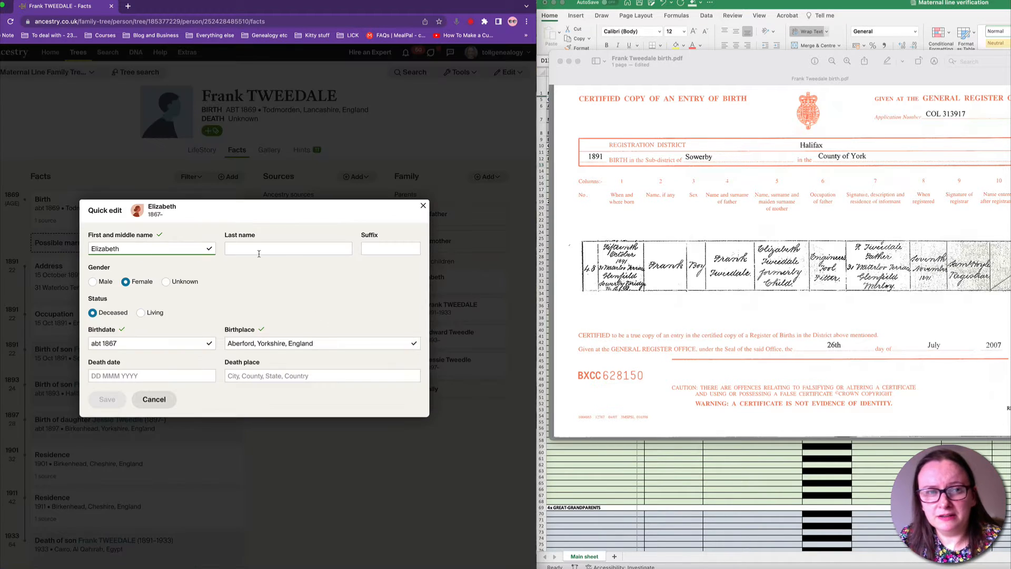
click(230, 246)
text(Child)
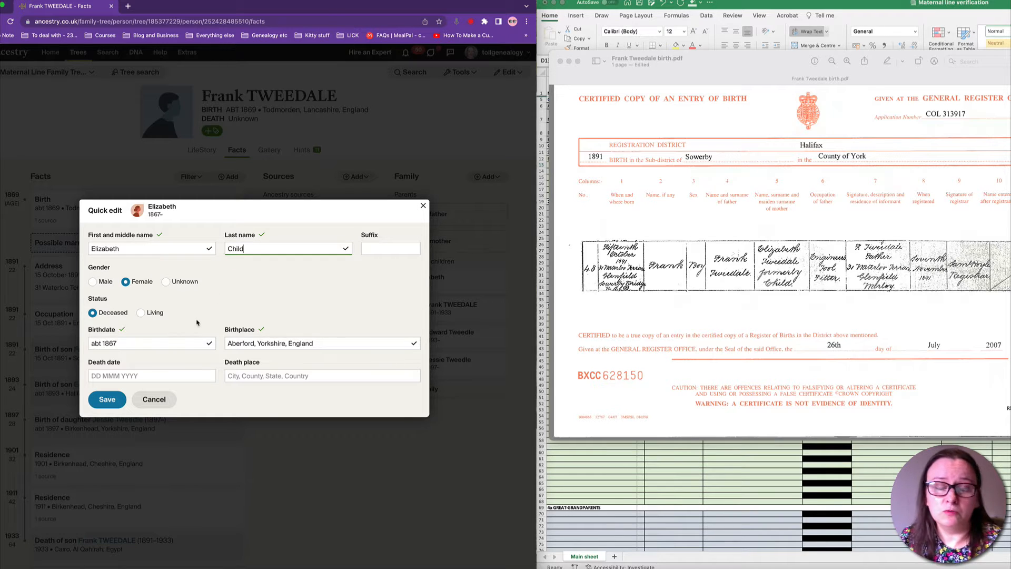
click(105, 406)
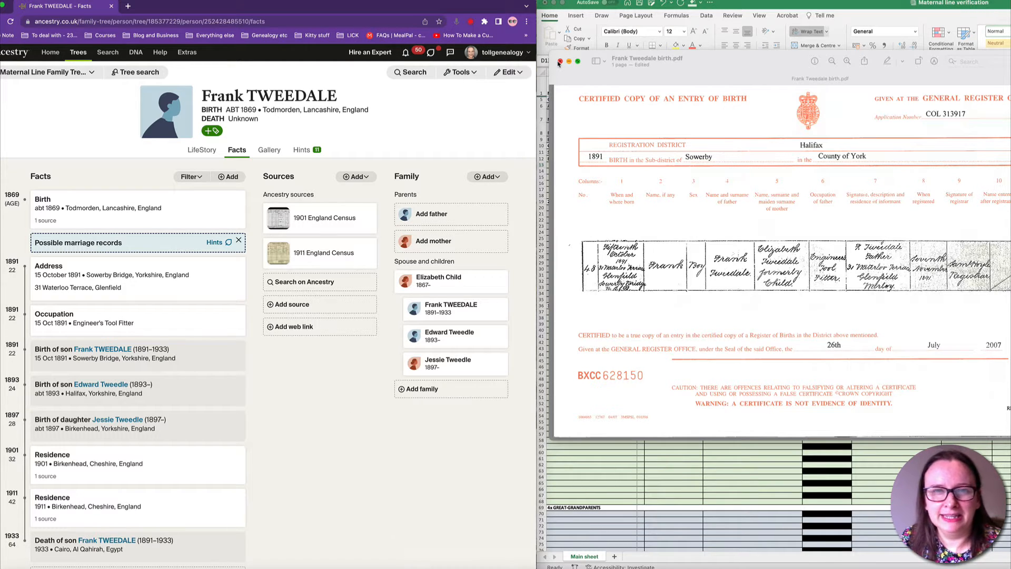
Close the birth certificate and enter 'original obtained' in tracker cell D8
click(559, 62)
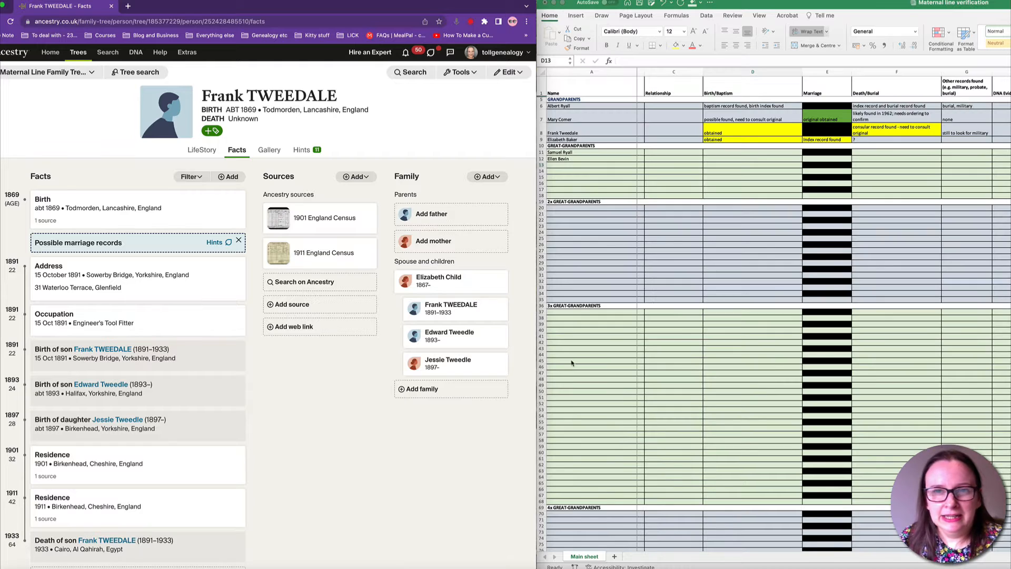
click(724, 127)
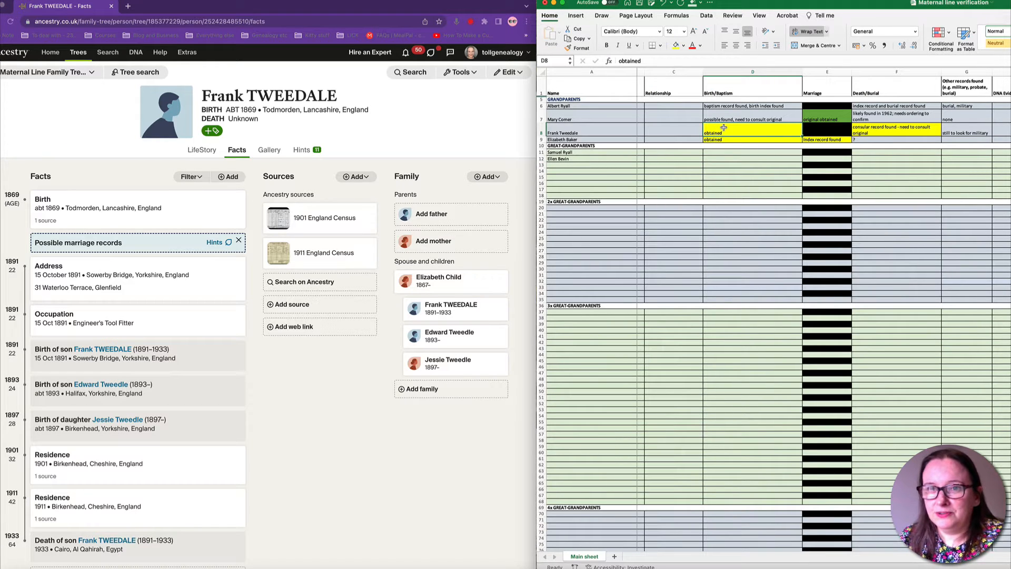
text(original ob)
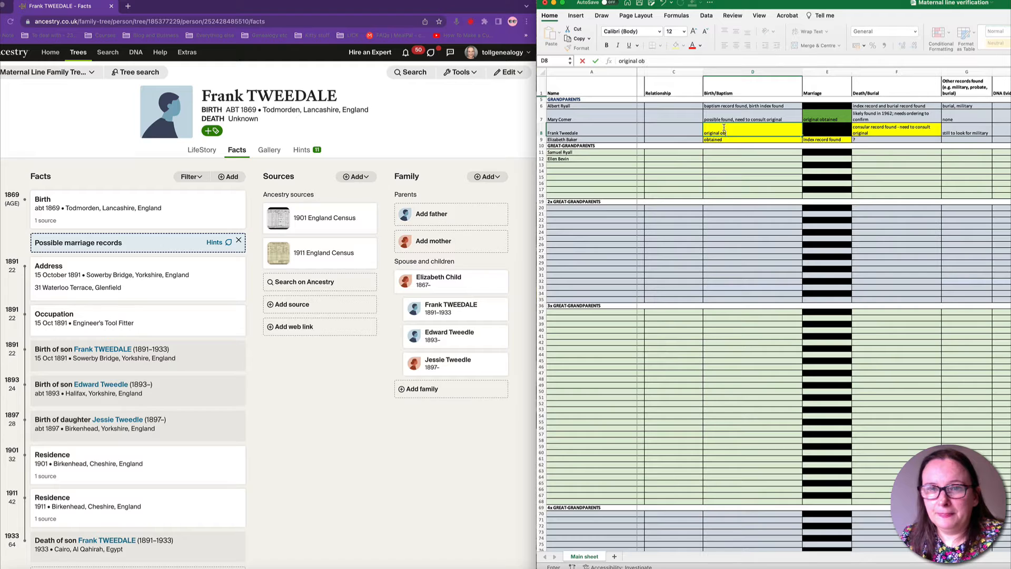
text(tained)
key(Return)
click(724, 128)
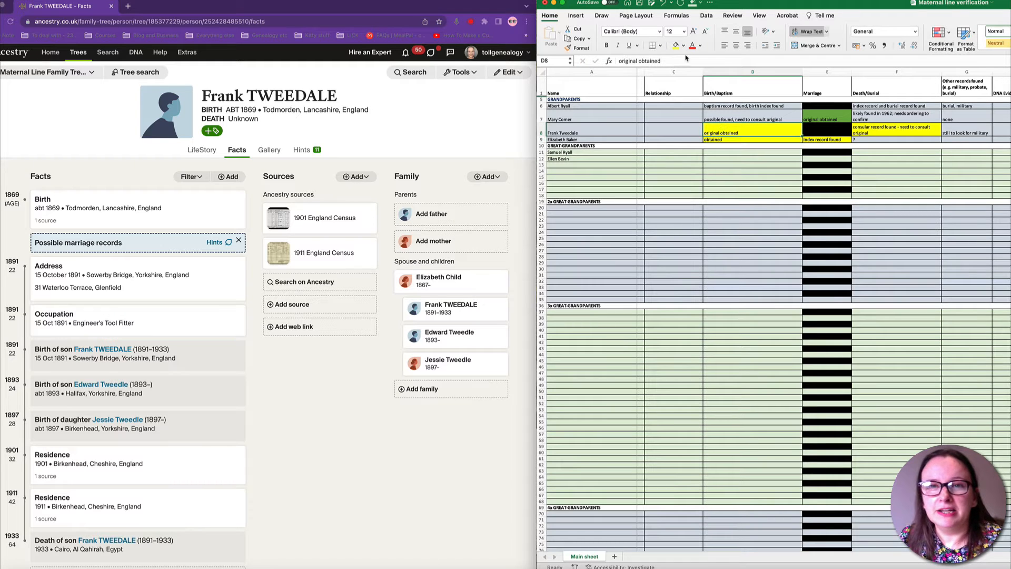
click(685, 46)
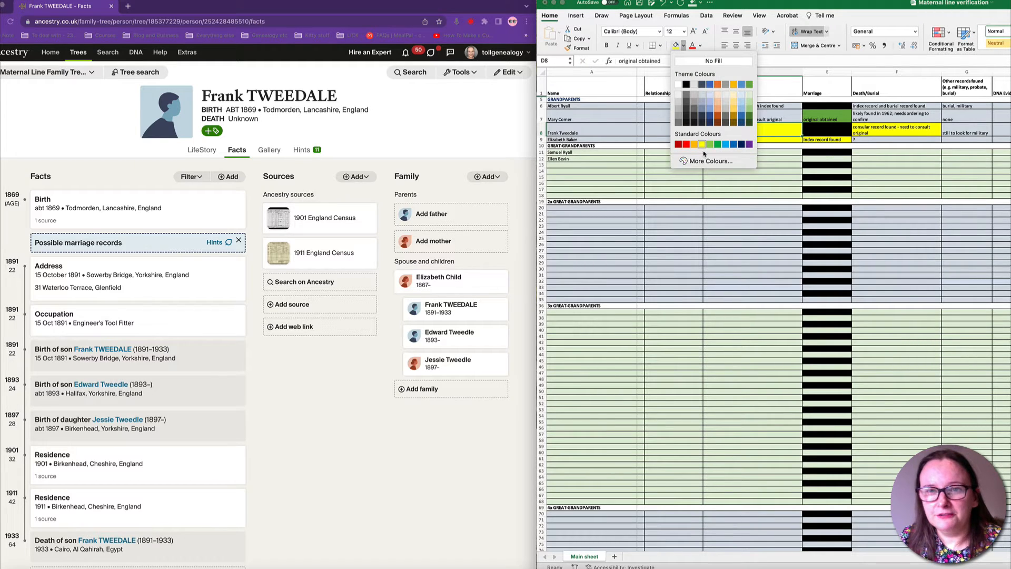
click(750, 85)
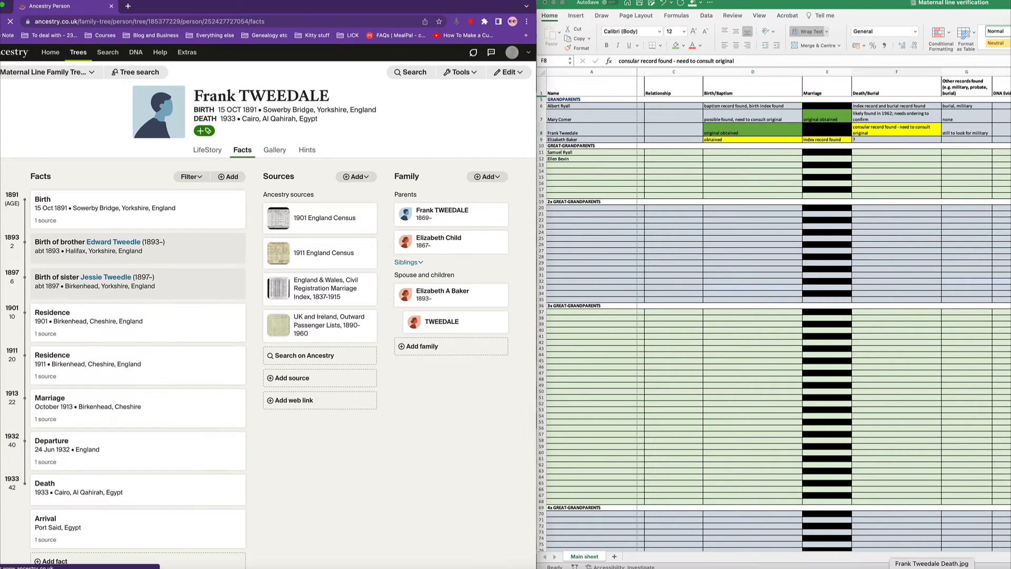
click(932, 568)
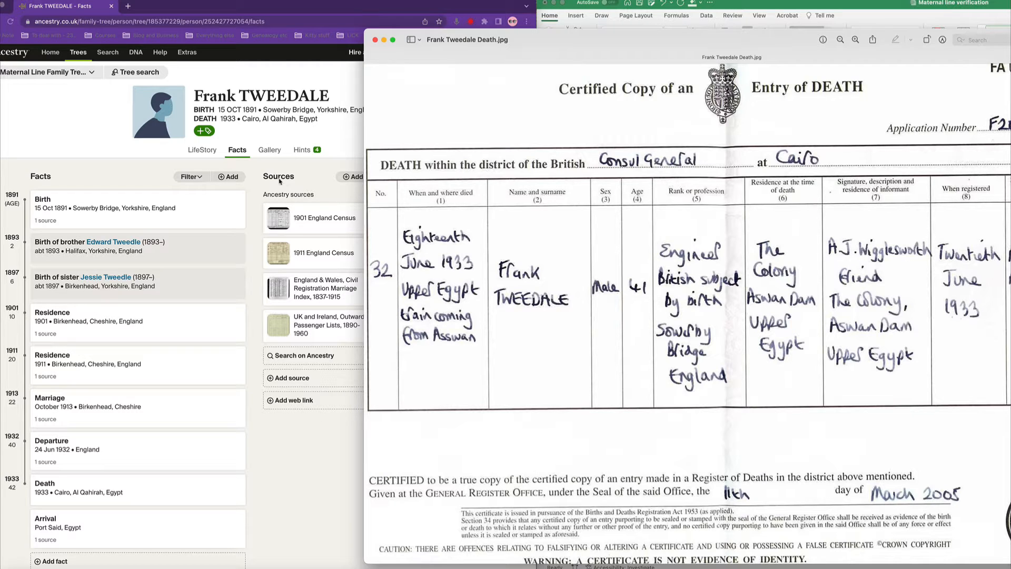
click(304, 181)
click(503, 73)
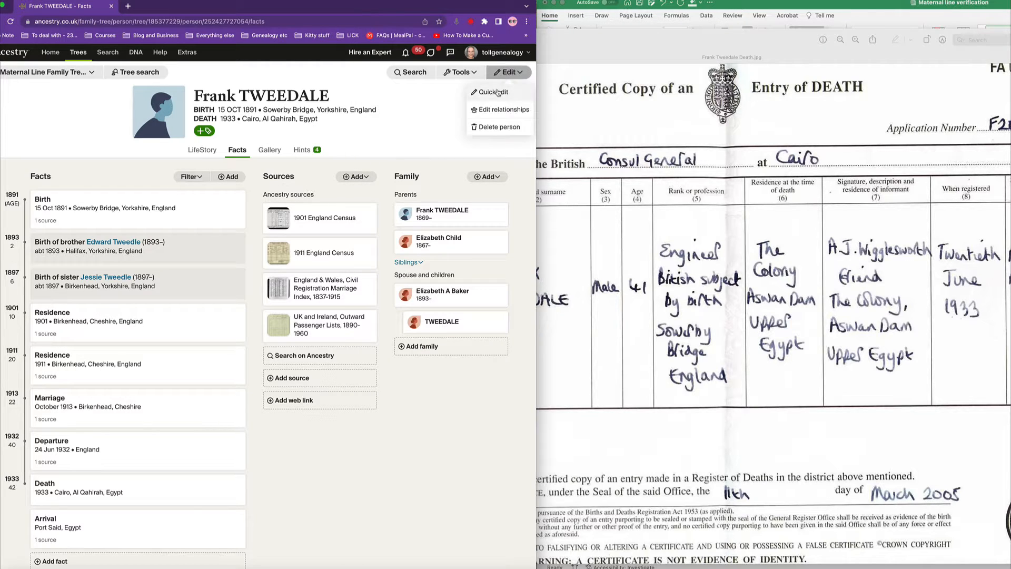
click(490, 94)
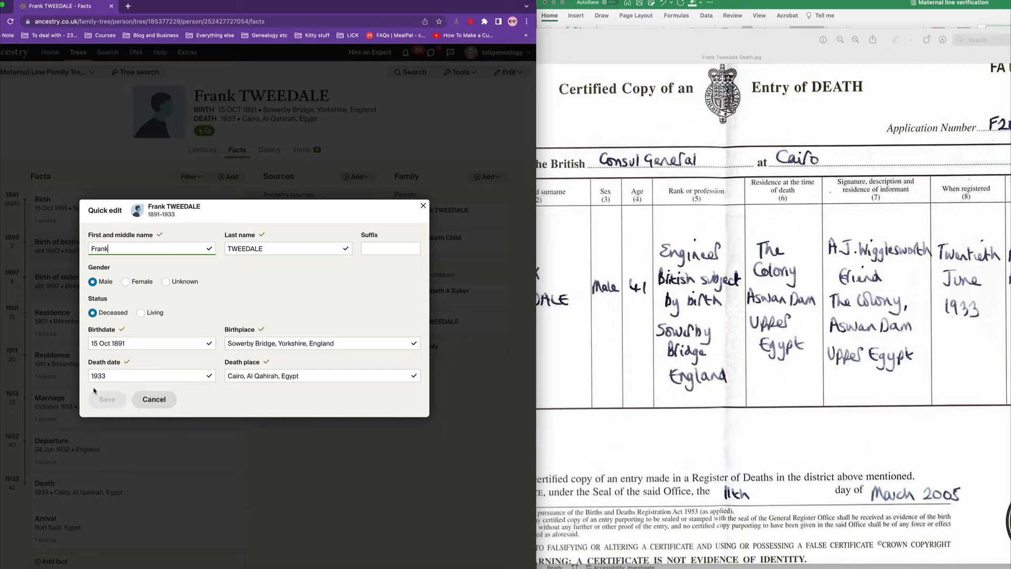
click(91, 377)
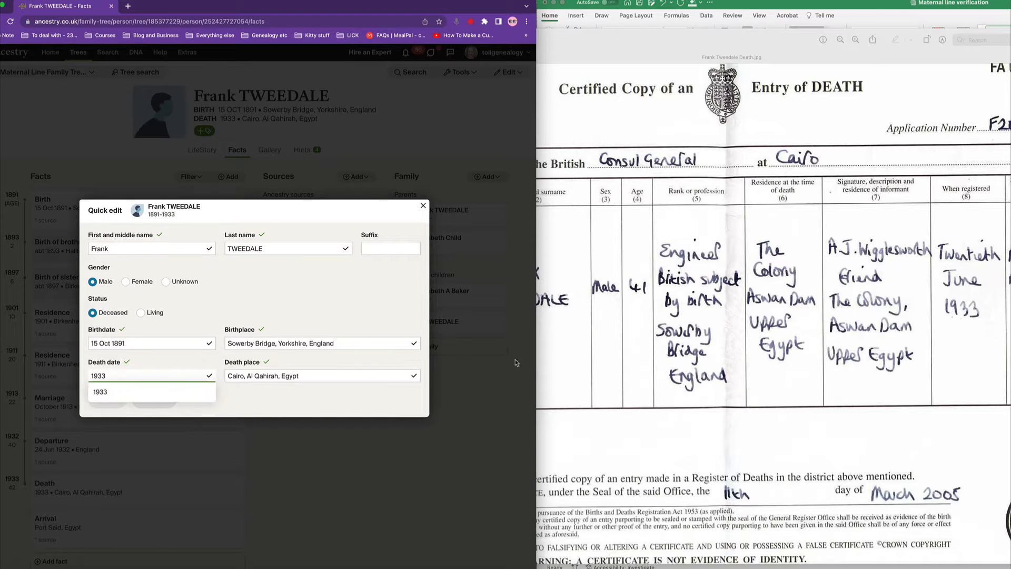
click(606, 377)
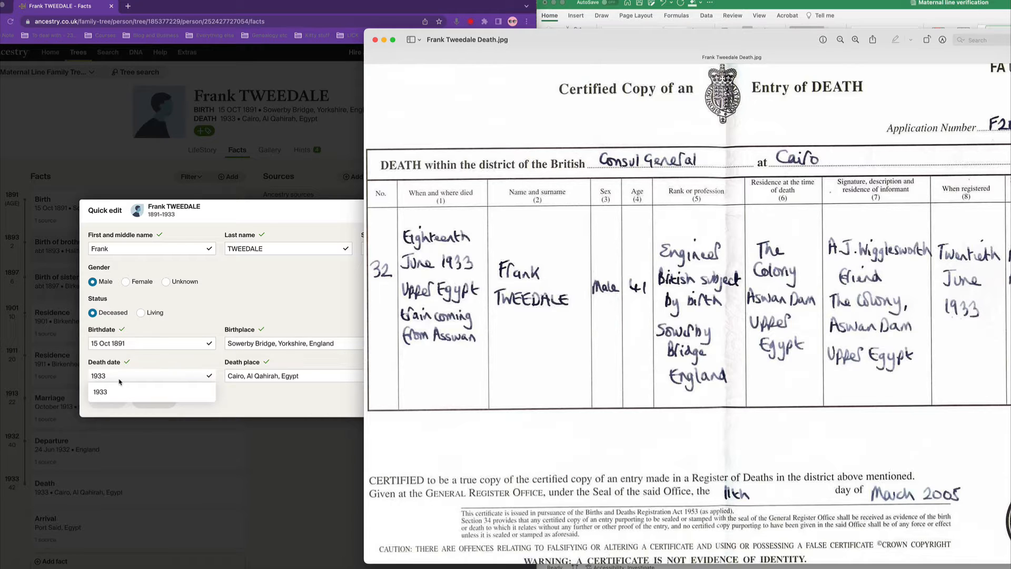
click(97, 377)
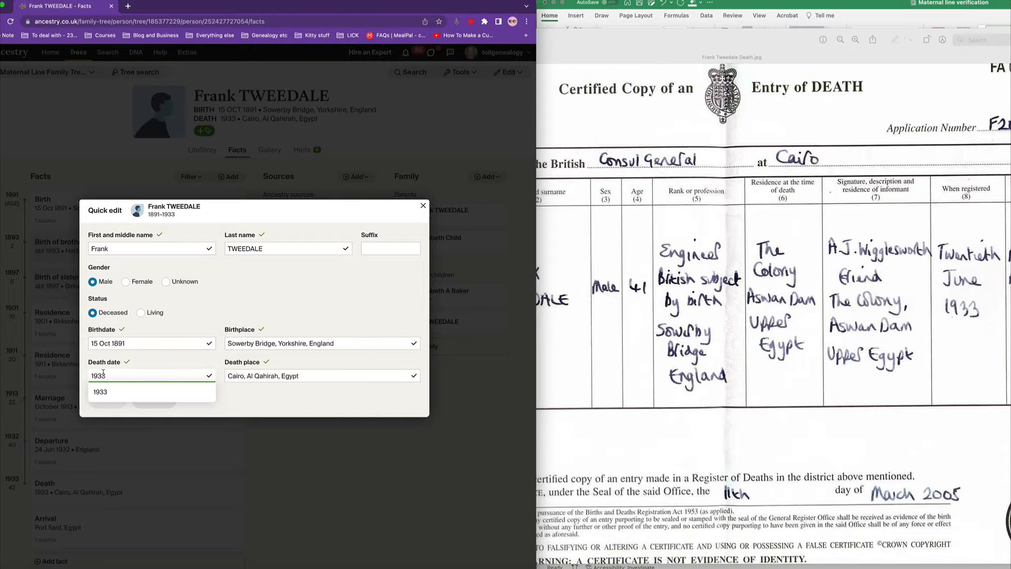
text(18 J)
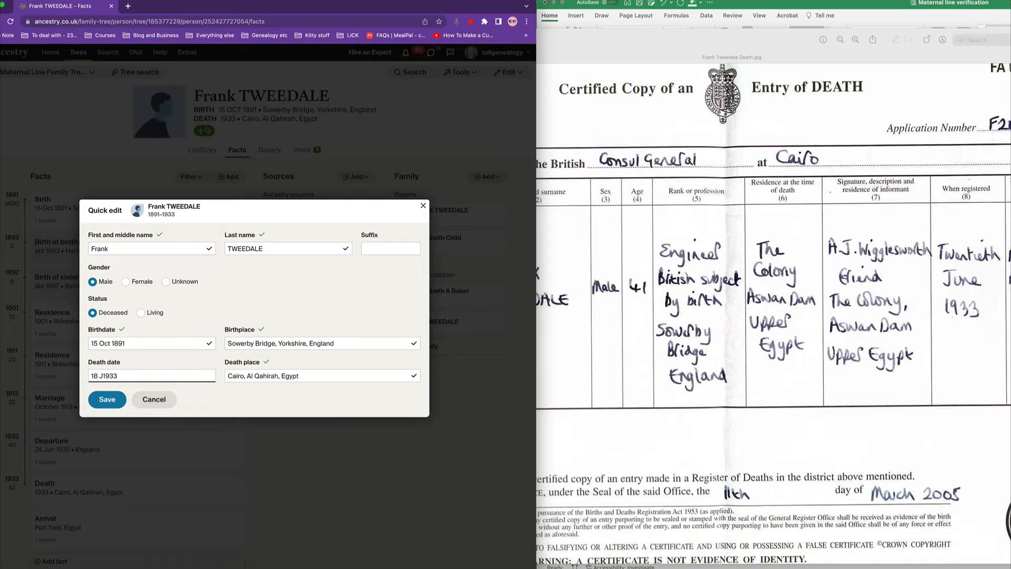
click(617, 358)
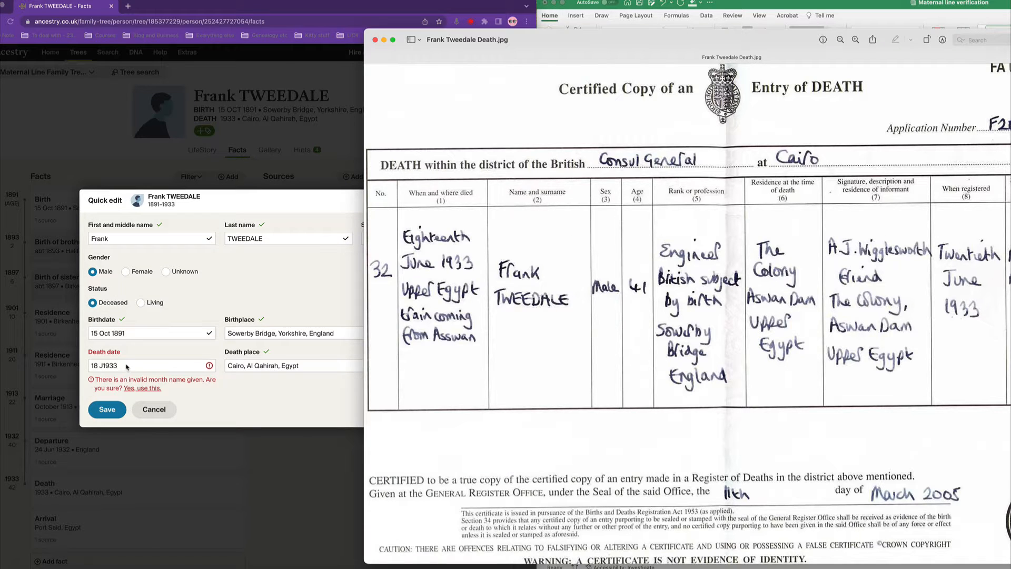
click(104, 366)
text(un)
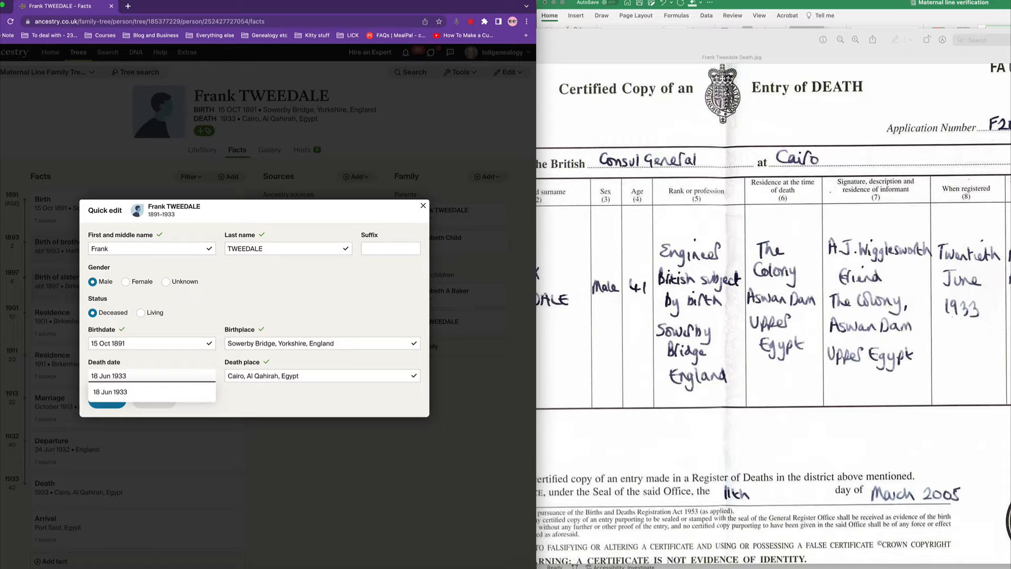
click(103, 390)
click(107, 399)
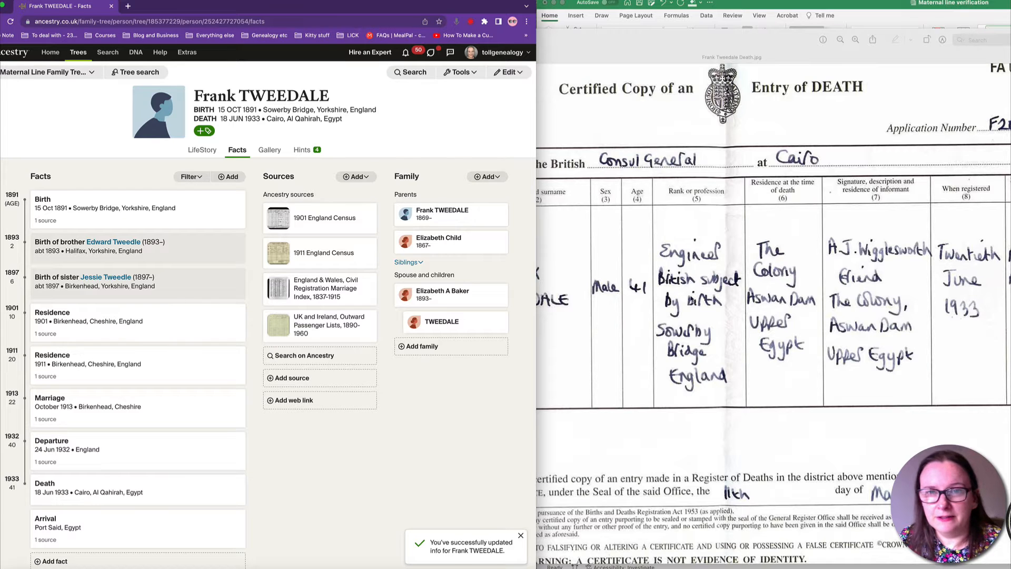
click(693, 299)
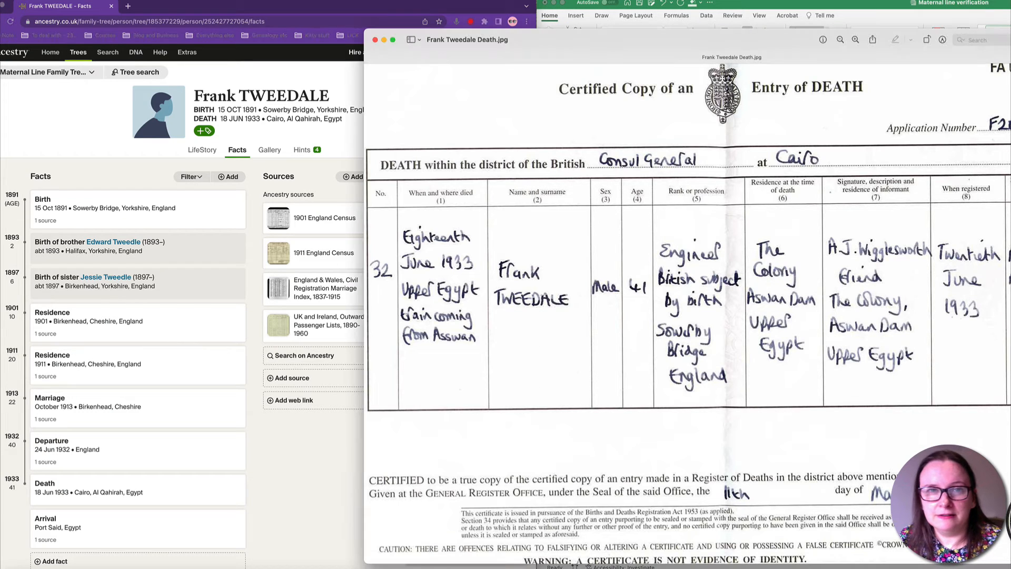
Close the death certificate and mark cell F8 'original obtained' with a green fill
click(375, 40)
click(896, 129)
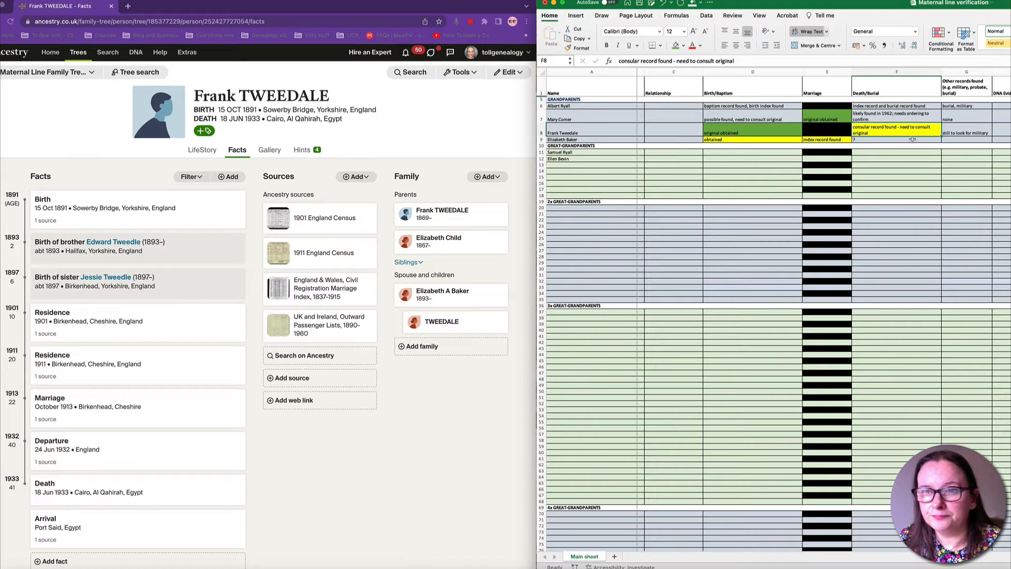
text(origina)
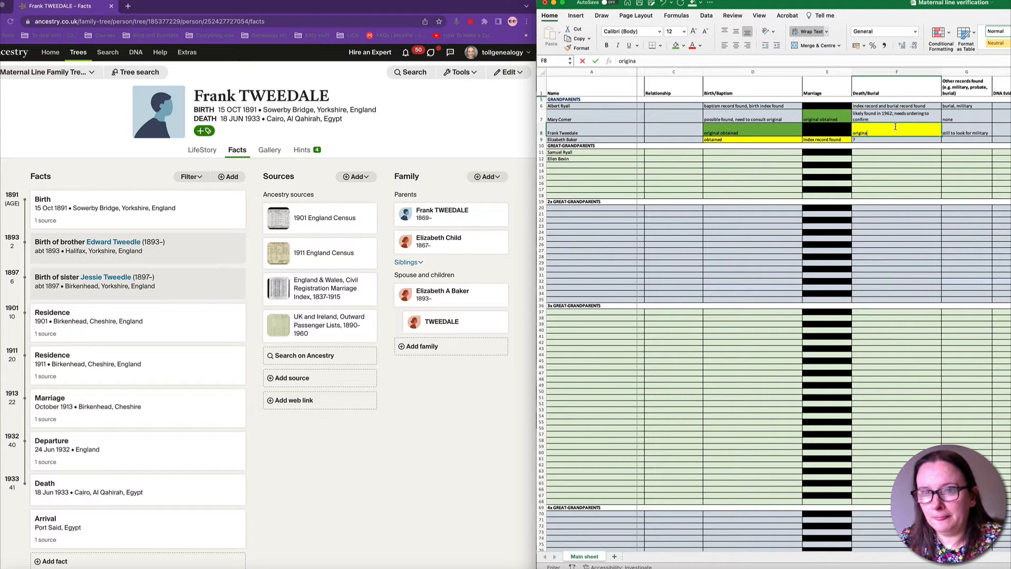
text(l obtained)
key(Return)
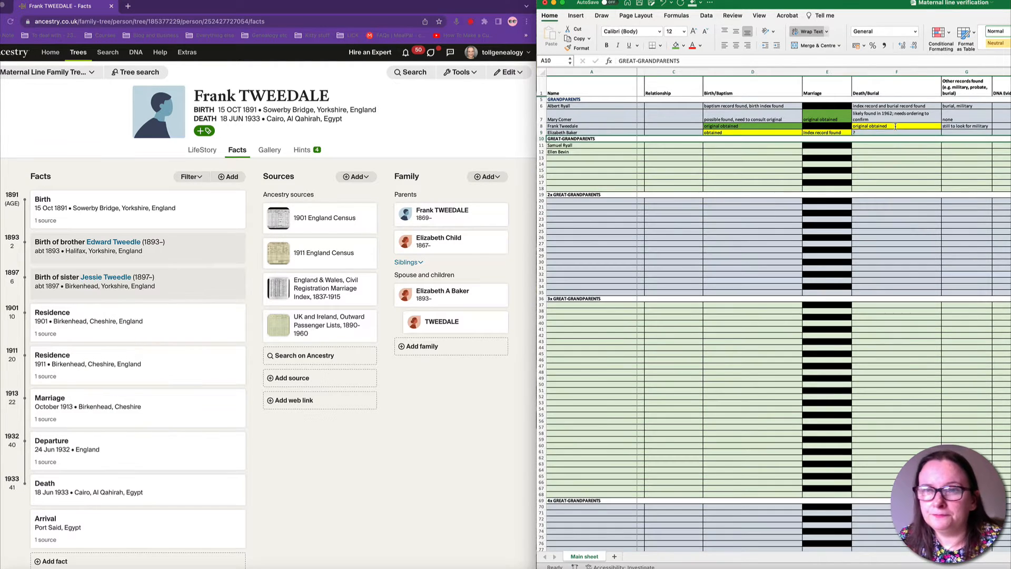
click(676, 45)
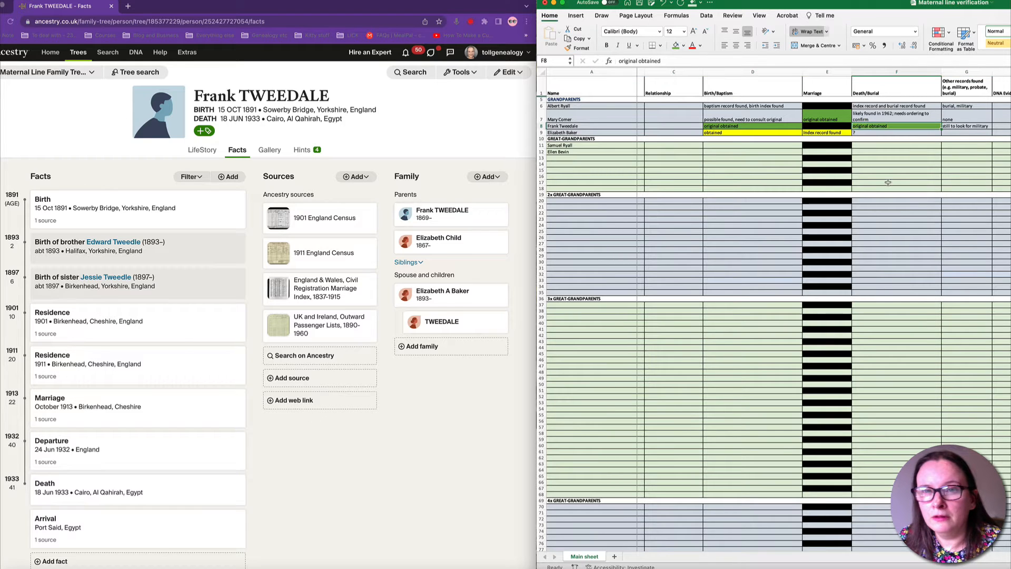
click(986, 220)
Check the birth and marriage status cells D9 and E9, then return to Ancestry
click(760, 162)
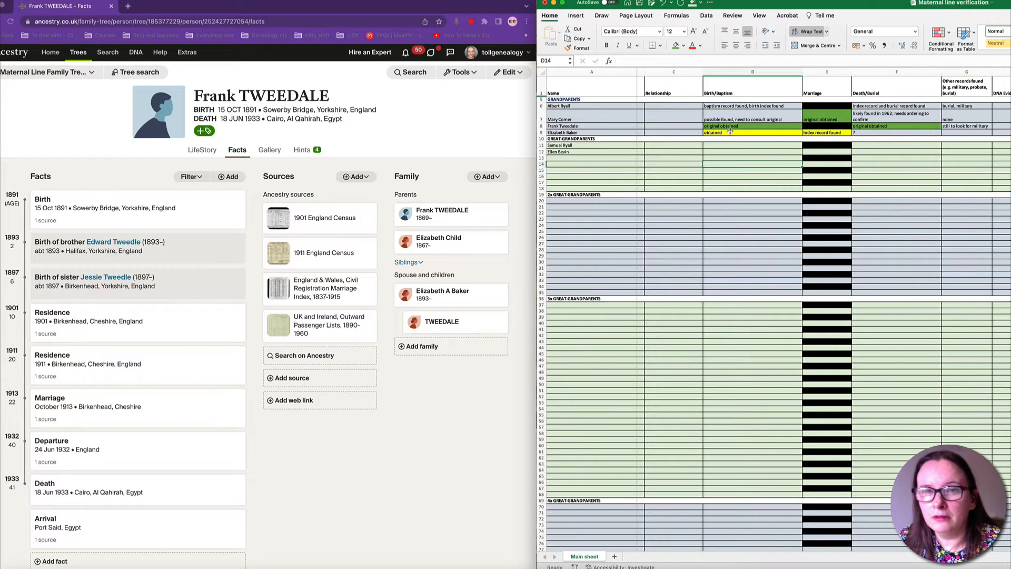
click(731, 132)
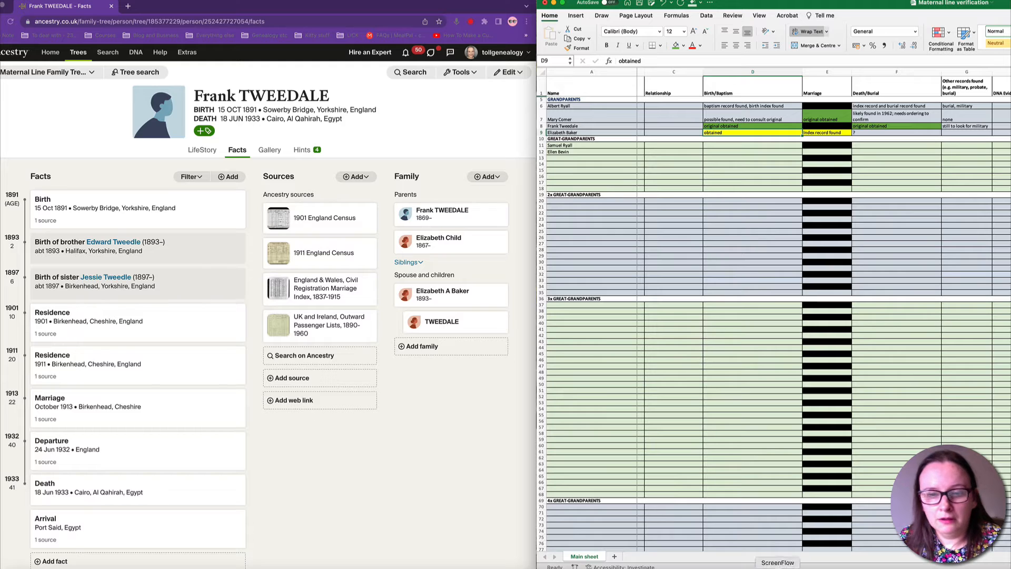
click(803, 137)
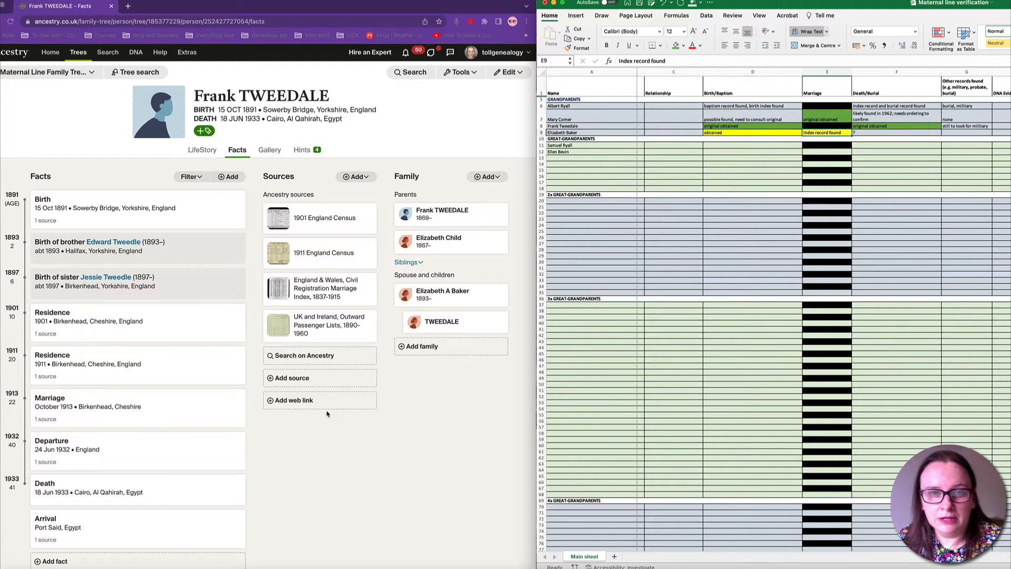
click(395, 432)
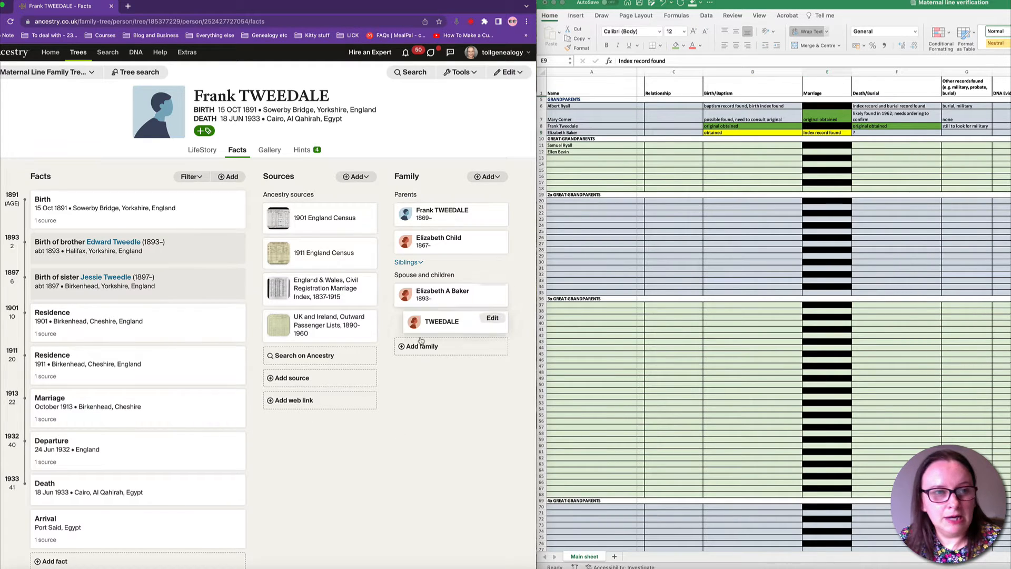
mouse_move(273, 339)
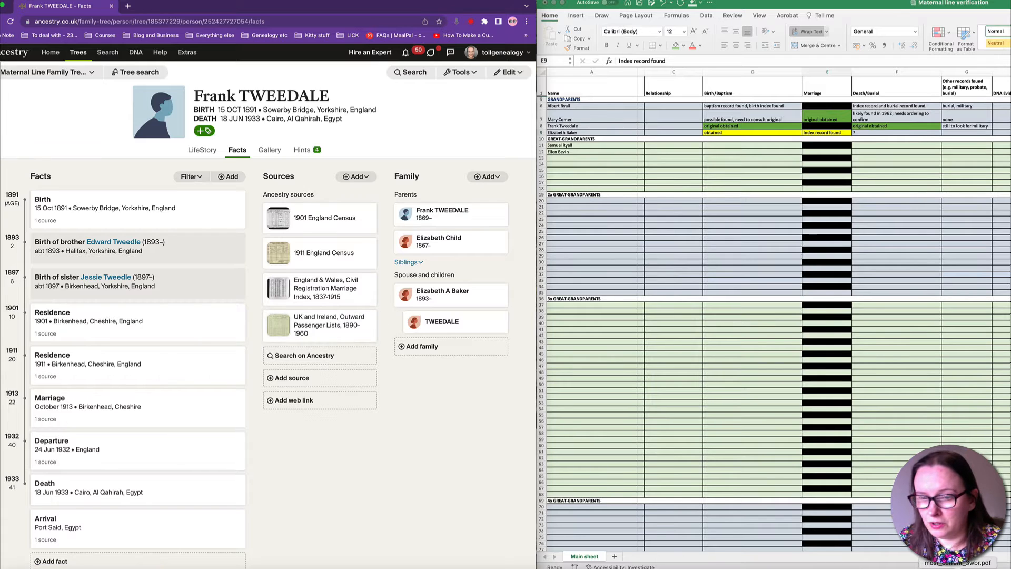
click(979, 567)
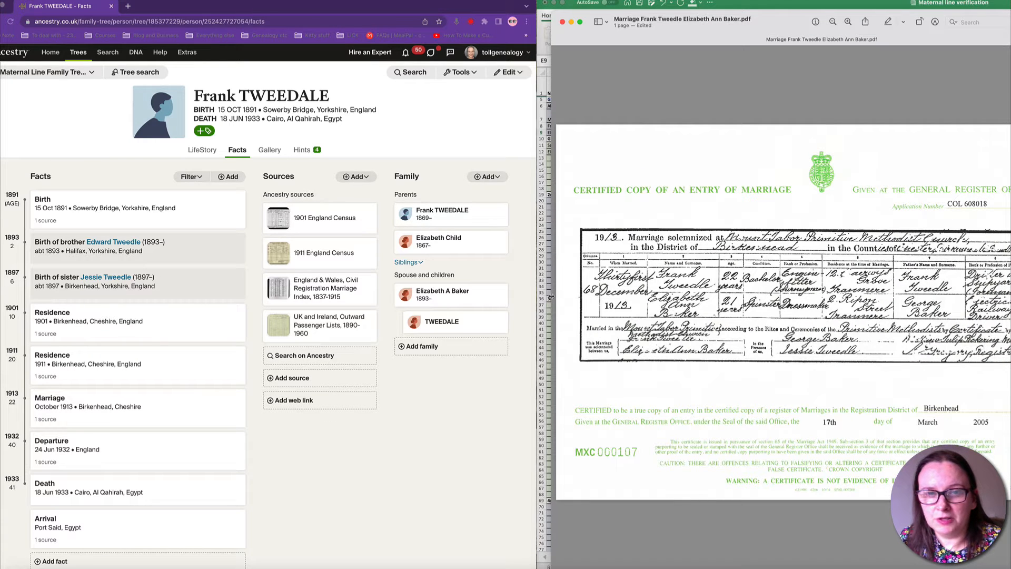
drag(551, 298, 450, 288)
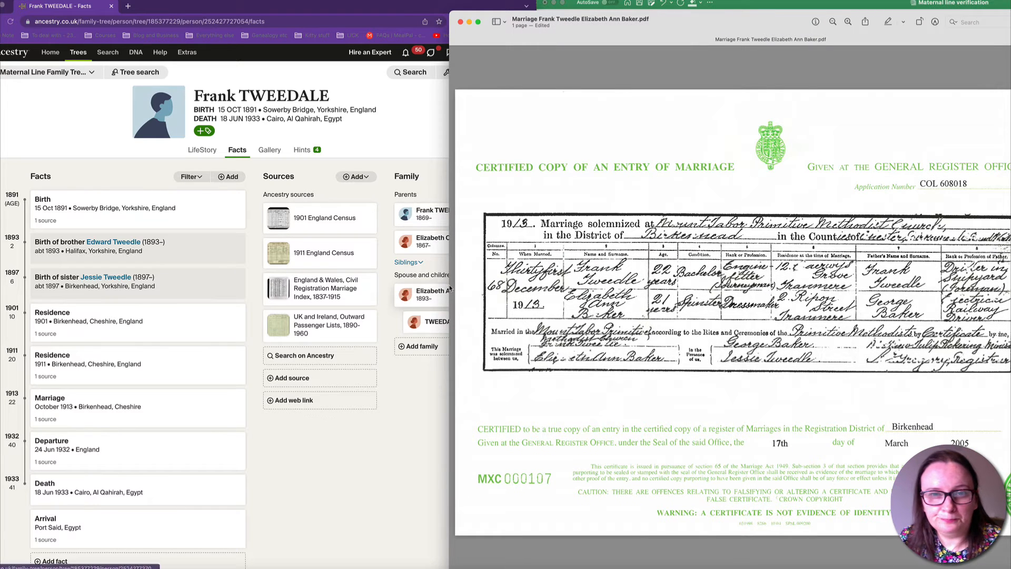
click(320, 476)
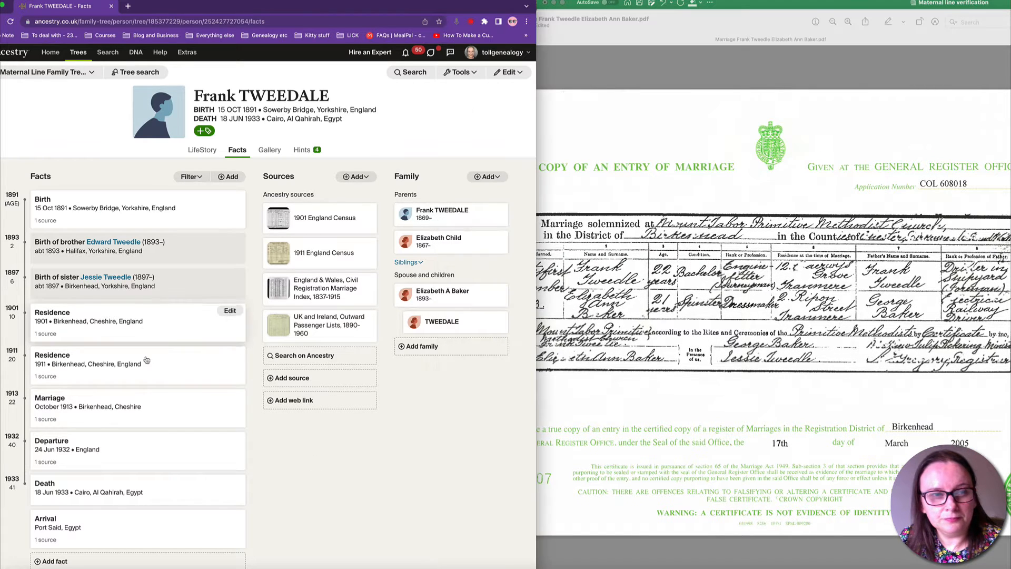
click(228, 403)
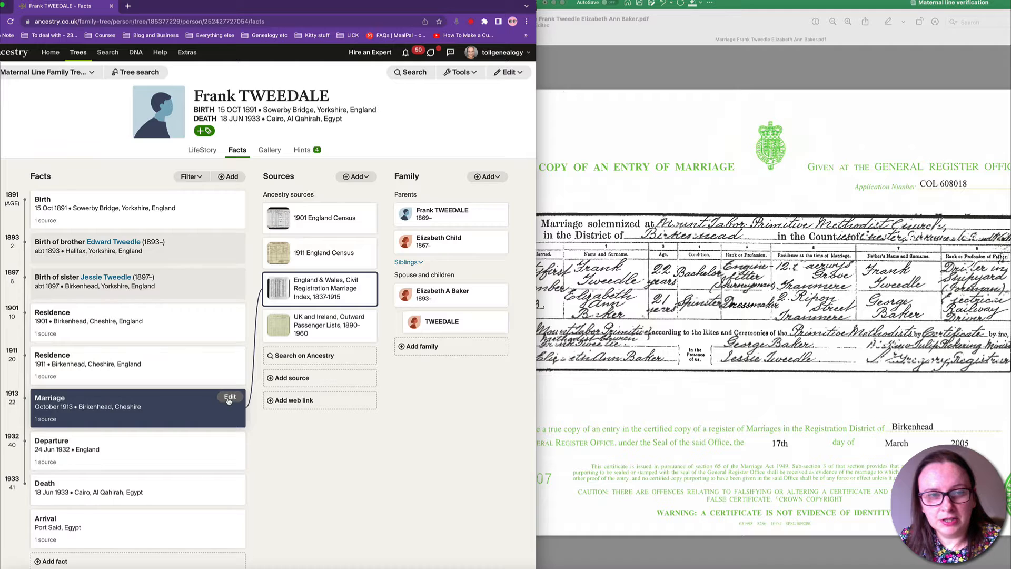
click(230, 398)
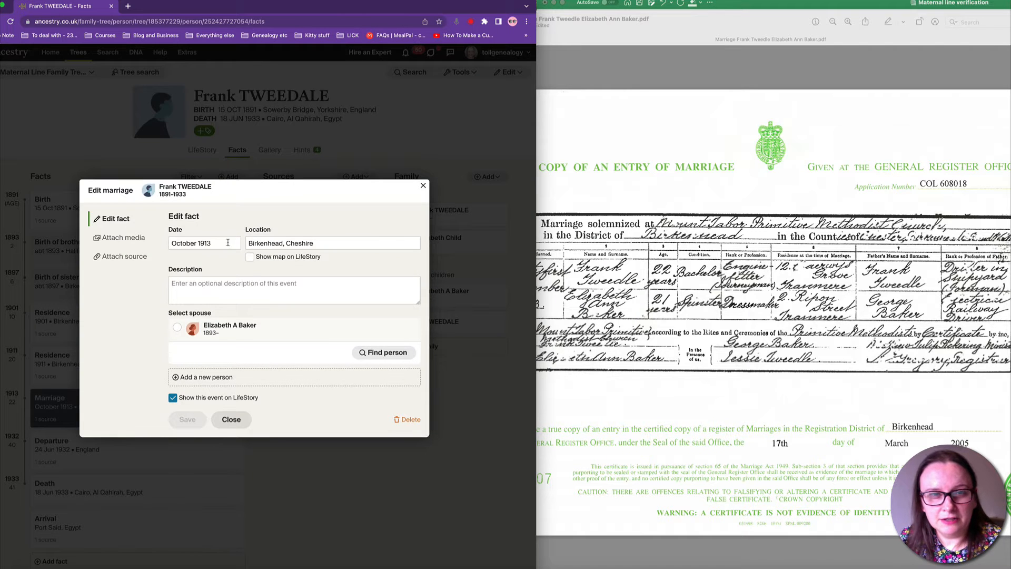
drag(229, 243, 135, 237)
click(636, 396)
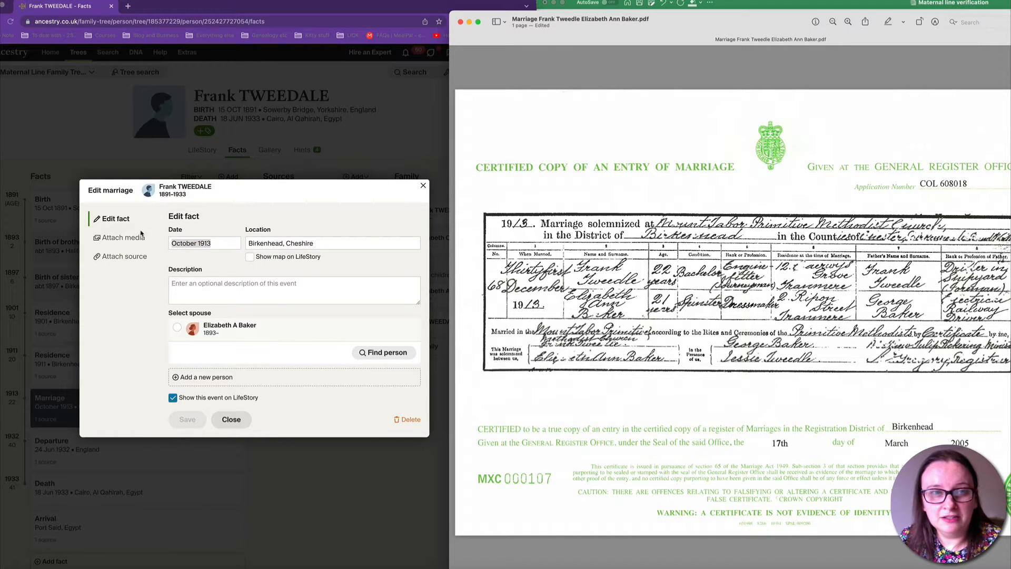
click(226, 246)
text(31)
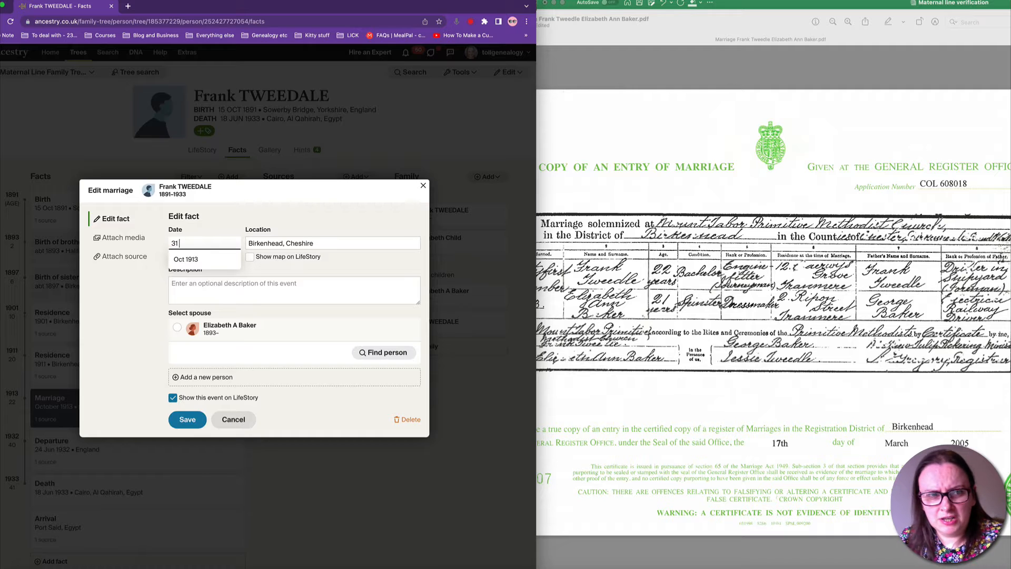
text( Dec )
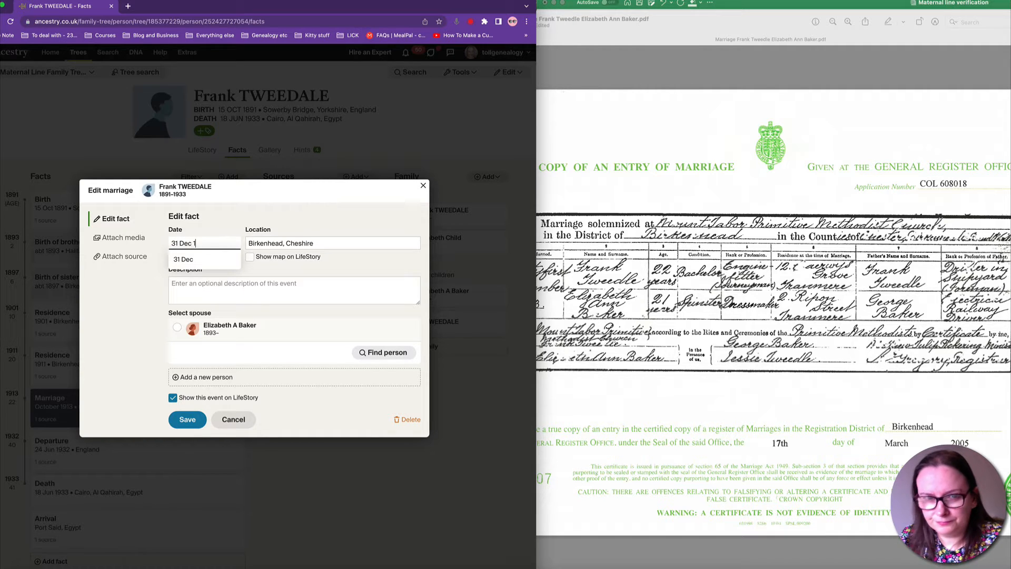
text(1)
click(626, 327)
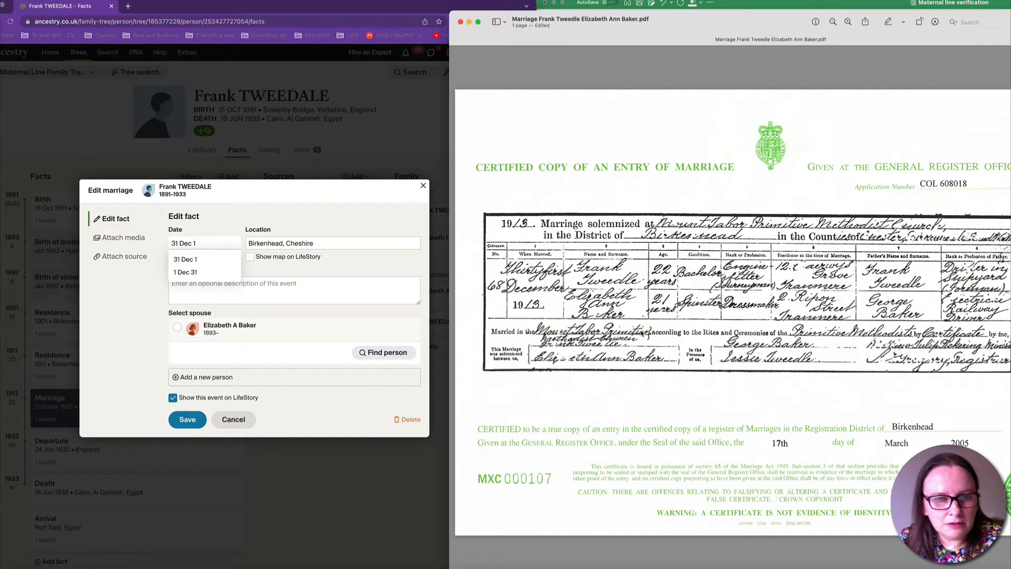
click(203, 244)
text(9)
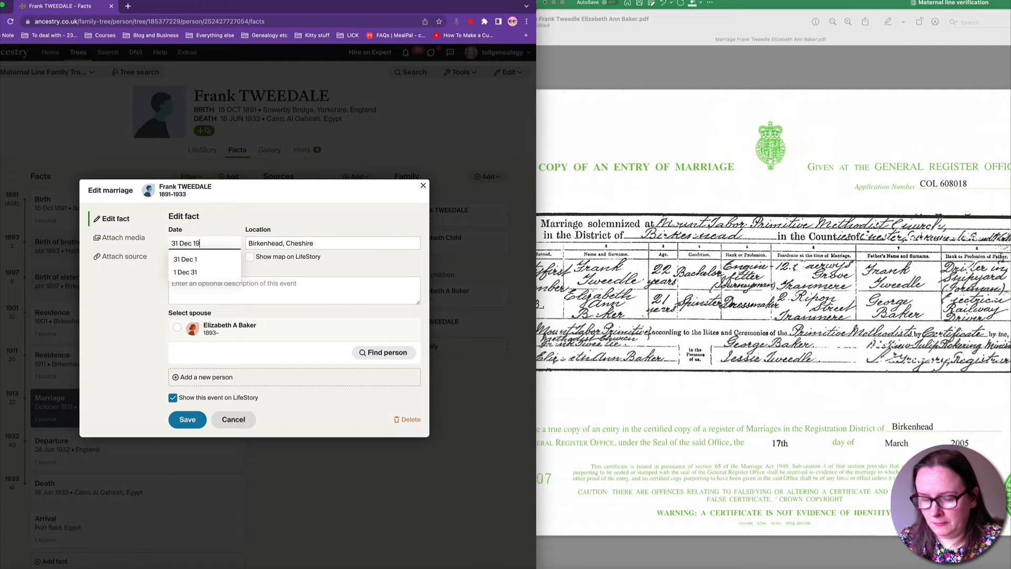
text(13)
click(295, 282)
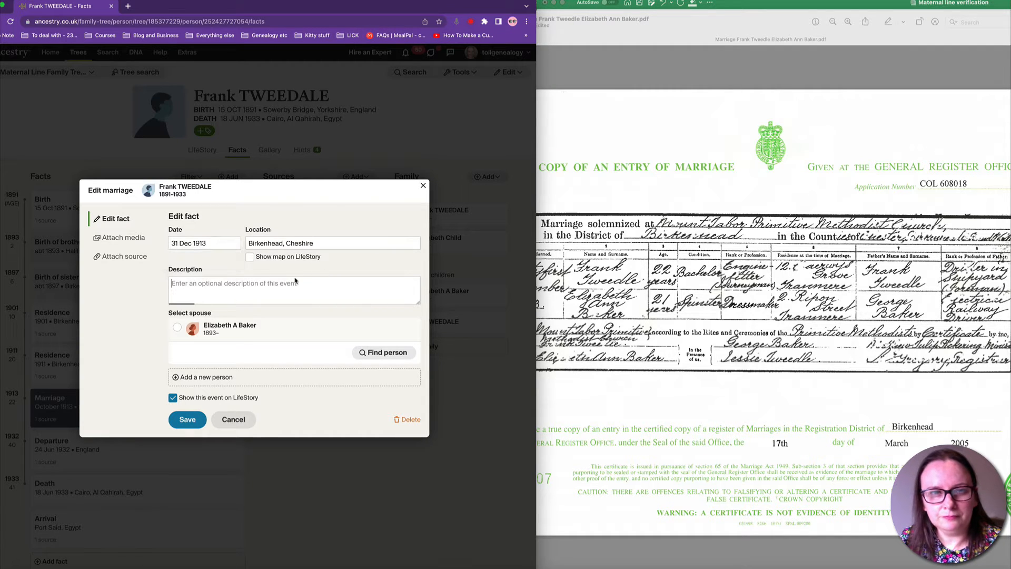
click(630, 329)
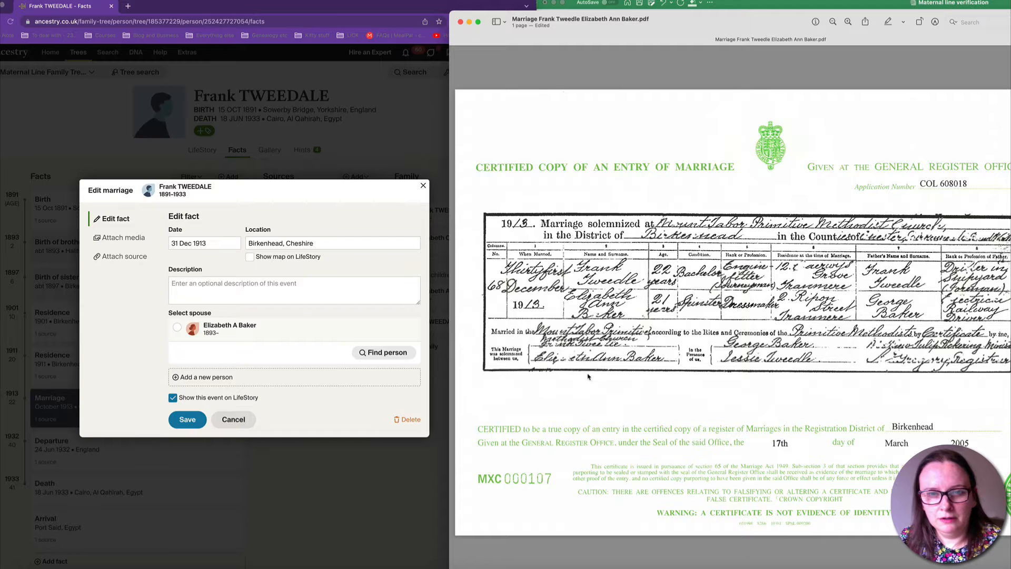
click(192, 292)
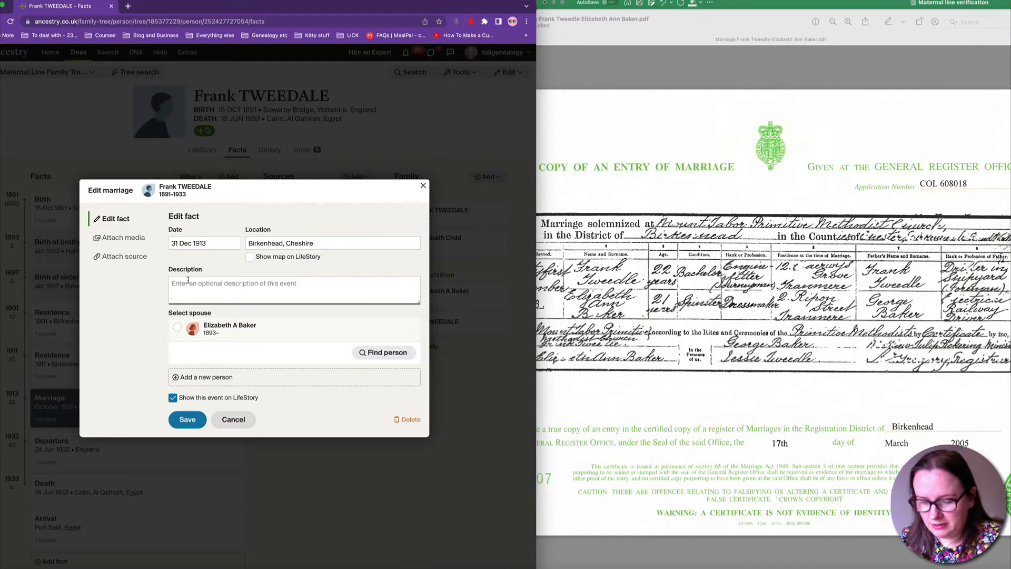
text(Mount Tabo)
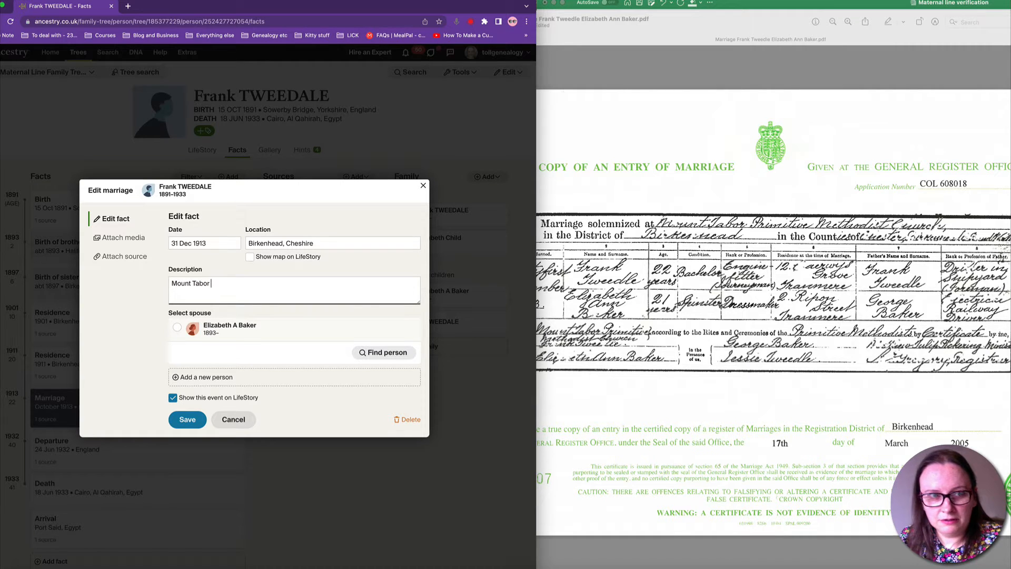
text(r )
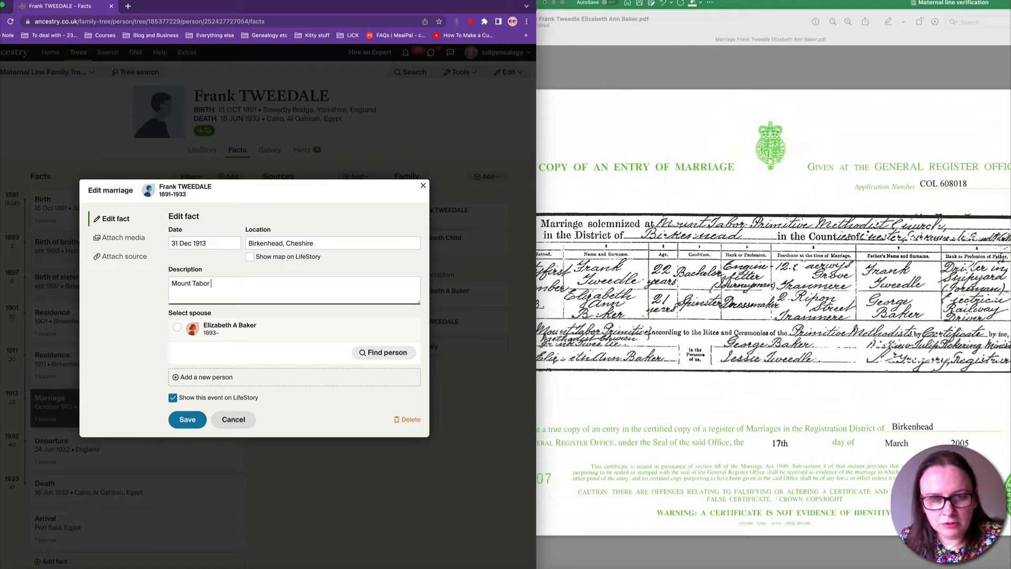
text(Primitive M)
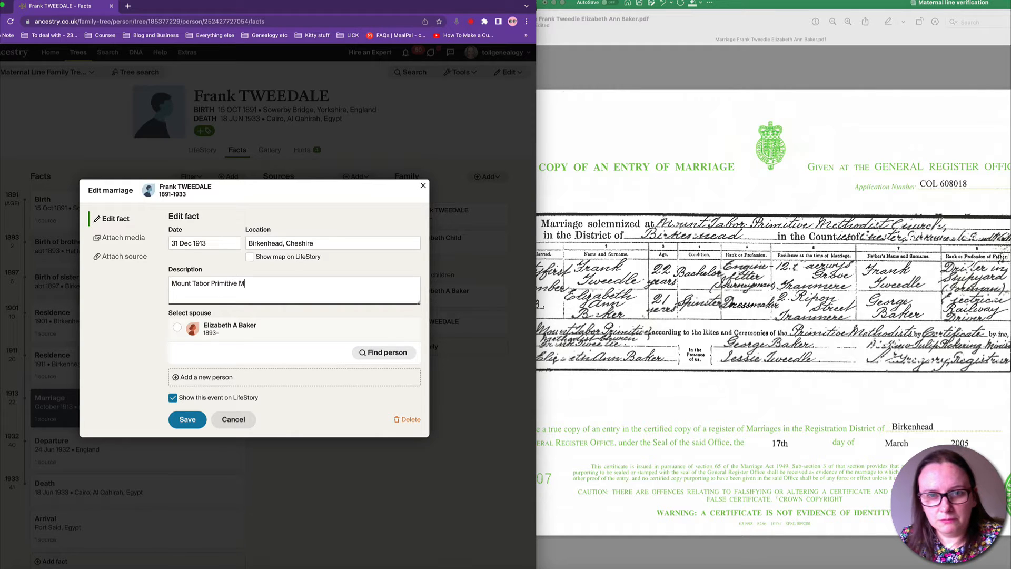
text(ethodist Church)
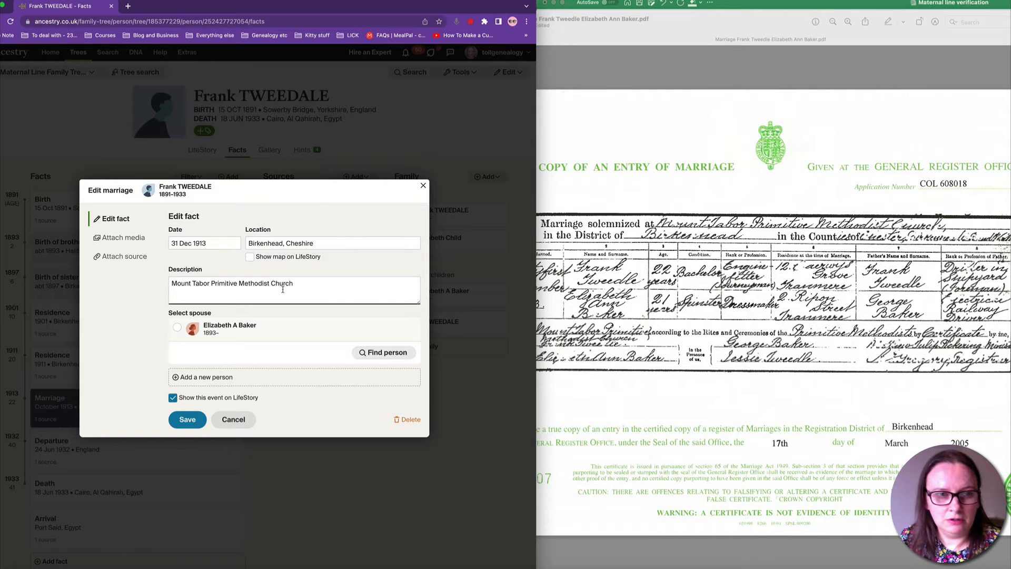
click(151, 318)
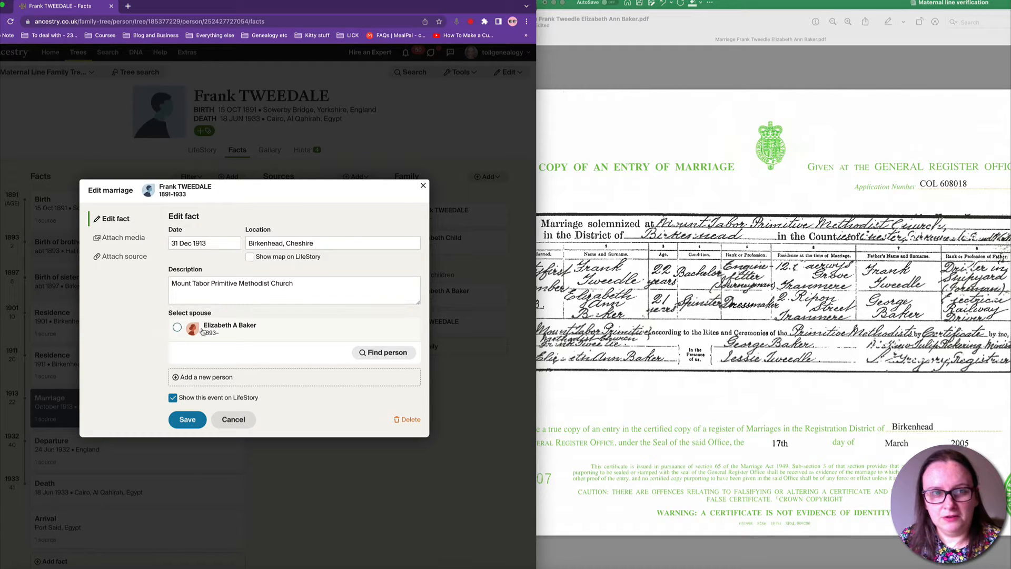
click(177, 328)
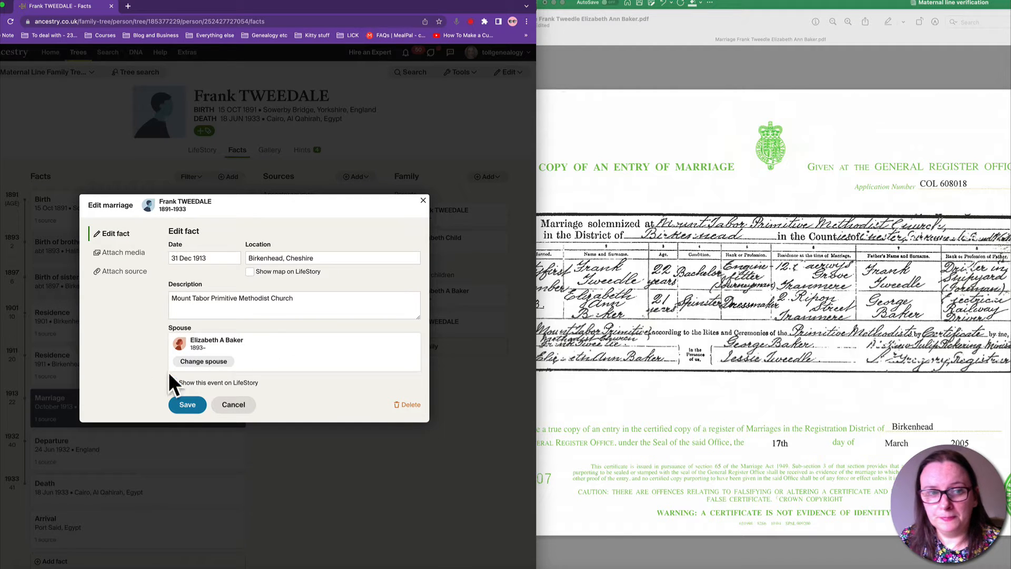
click(187, 411)
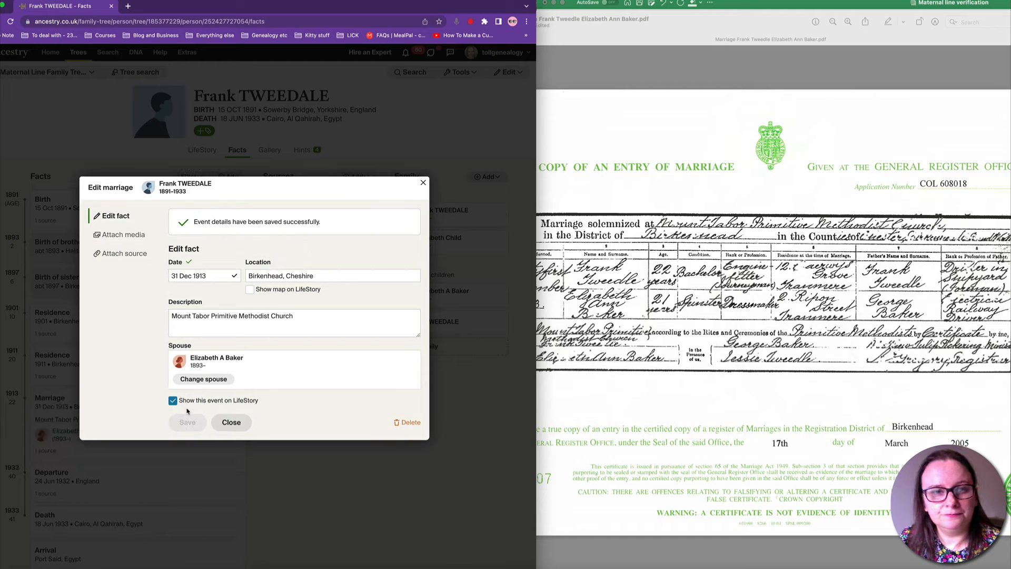
click(232, 422)
click(449, 291)
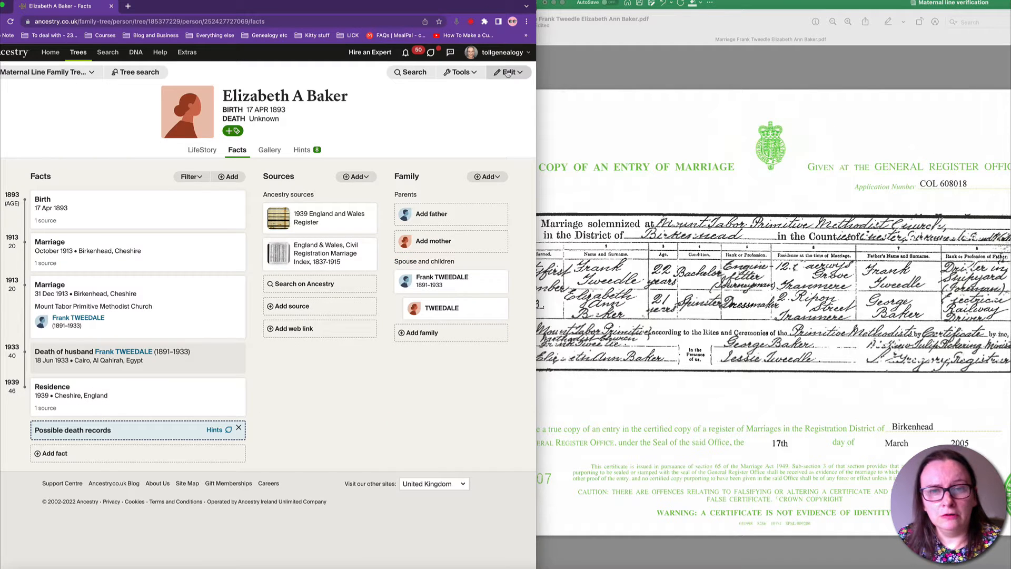
click(508, 73)
Change her given names to Elizabeth Ann with Quick edit
click(497, 91)
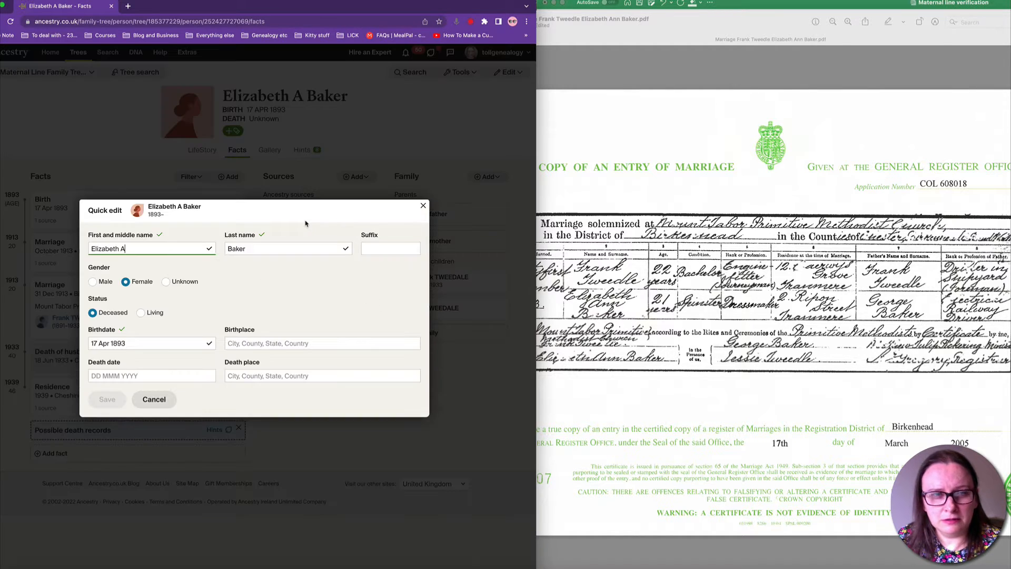
text(nn)
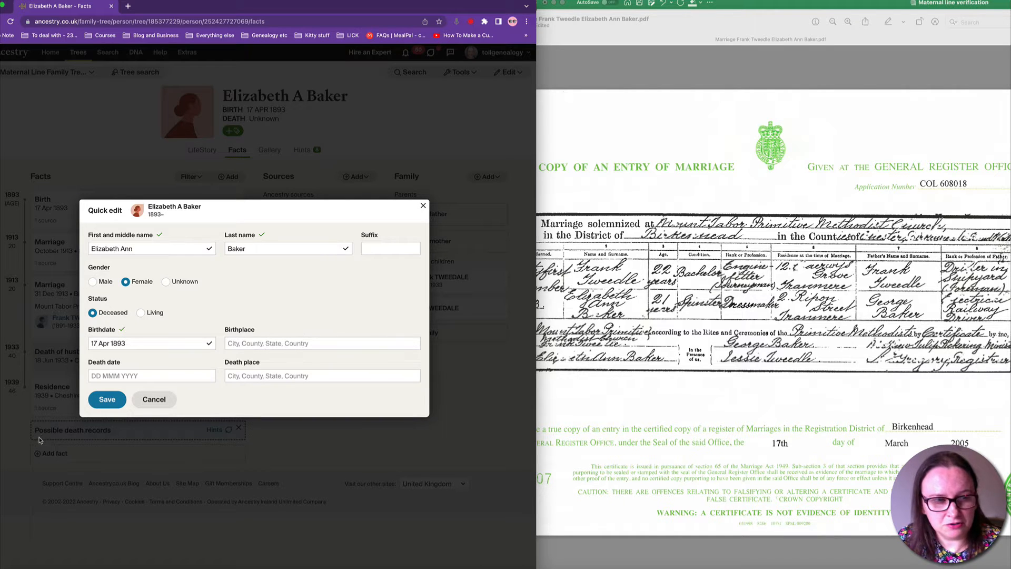
click(97, 407)
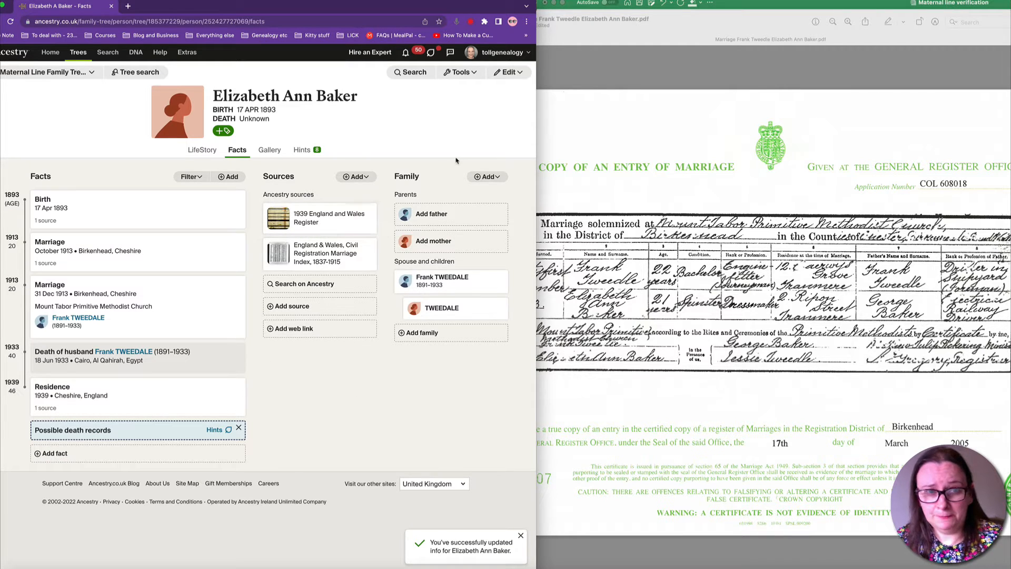
click(433, 215)
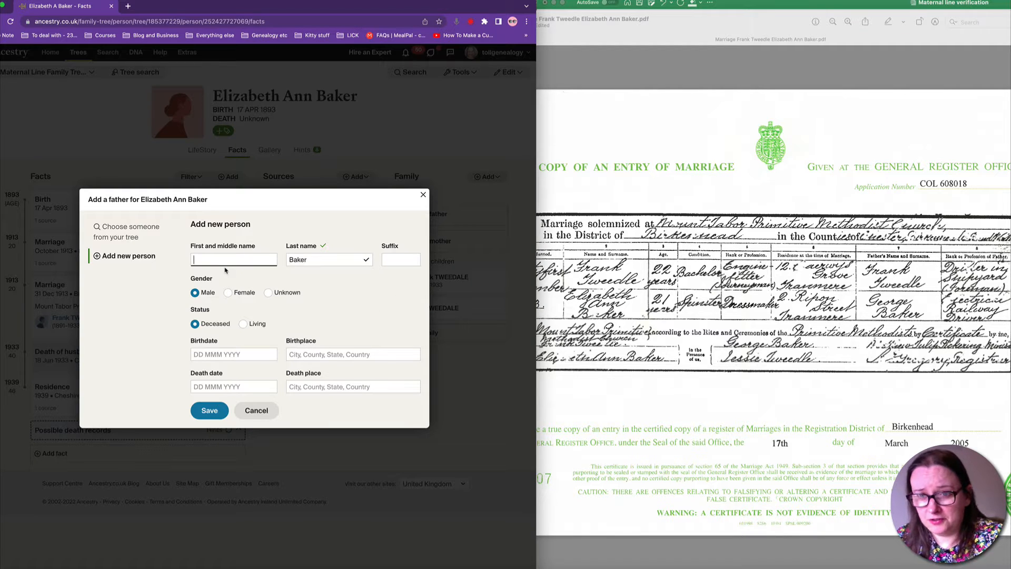
text(George)
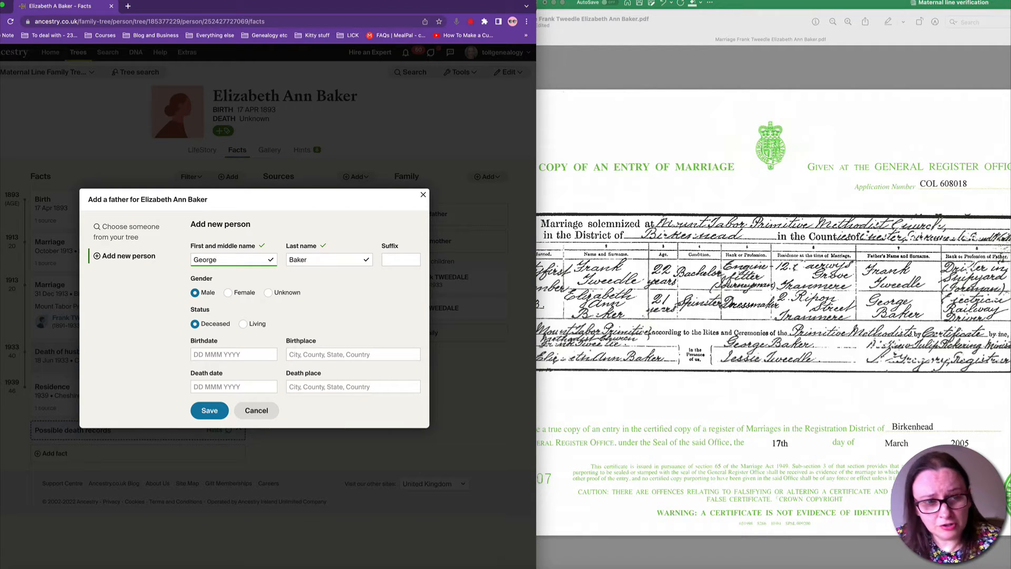
click(203, 411)
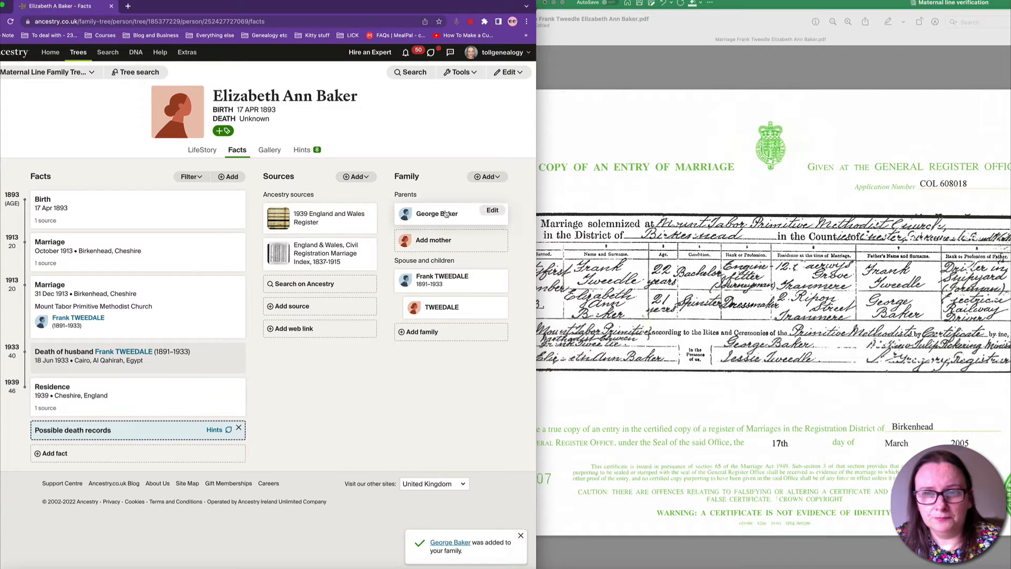
click(444, 214)
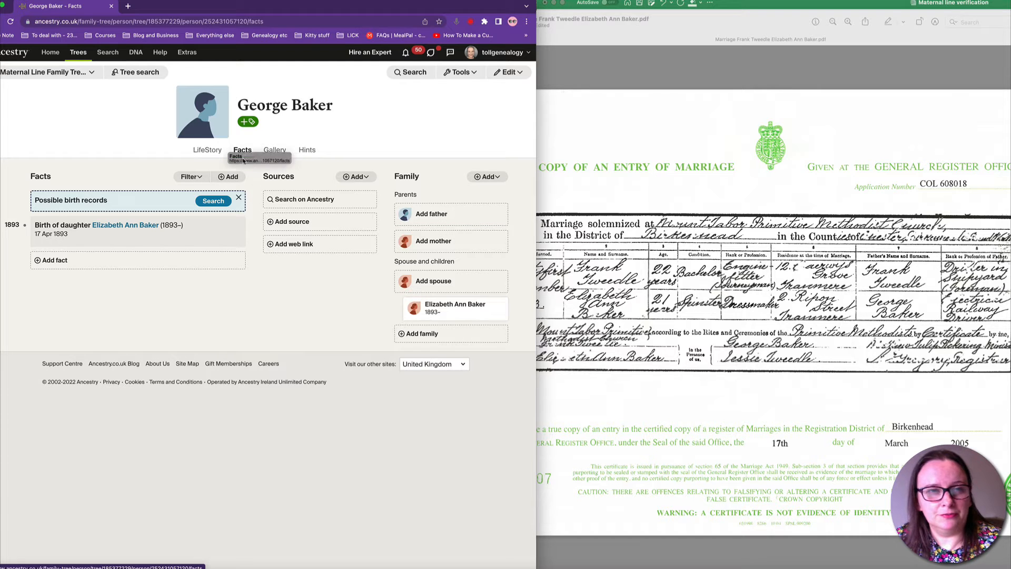
click(229, 177)
click(184, 319)
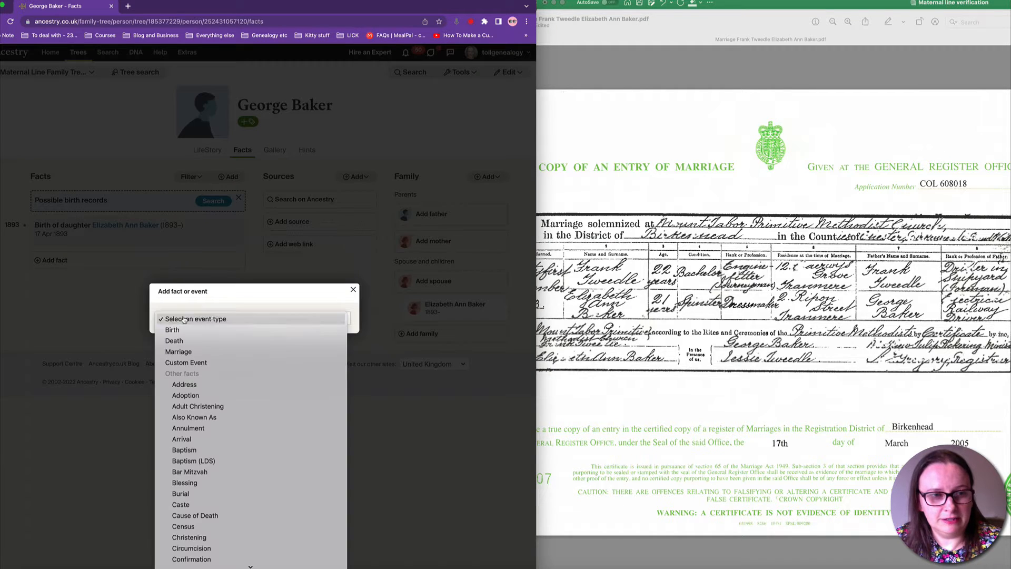
scroll(204, 450, down, 10)
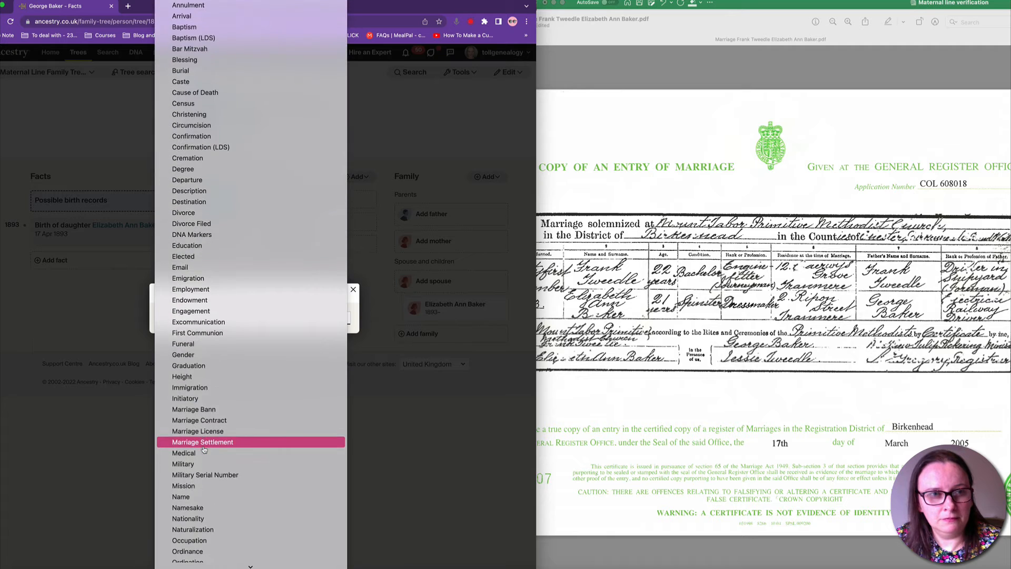
scroll(204, 450, up, 3)
scroll(204, 449, down, 8)
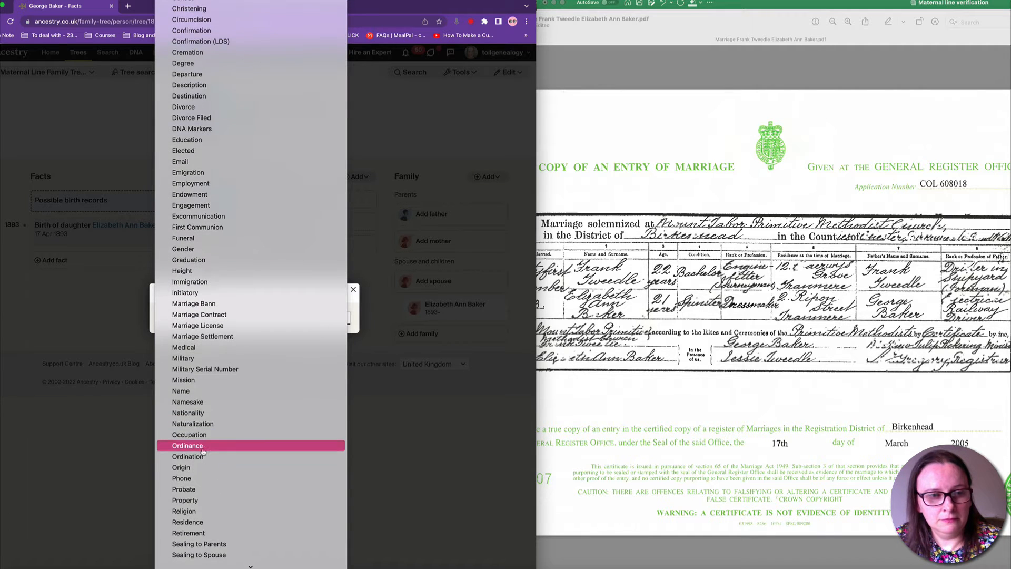
click(192, 436)
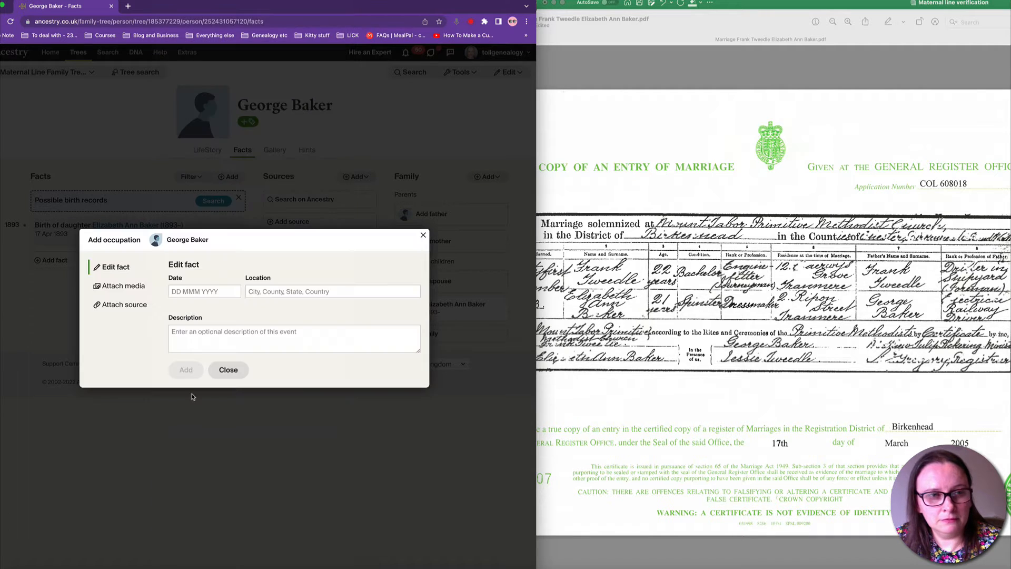
click(192, 287)
text(31)
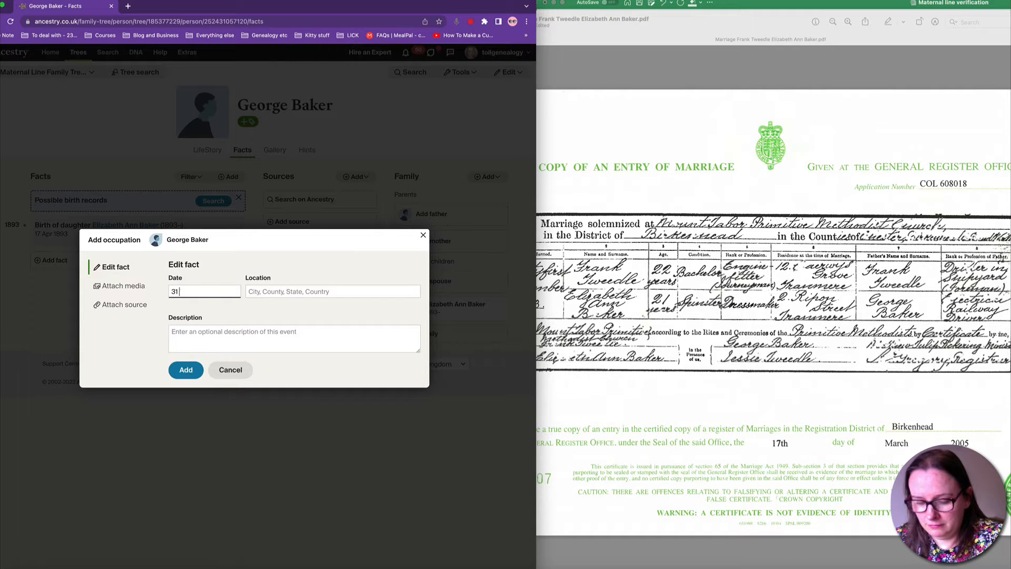
text( Dec 1913)
key(Tab)
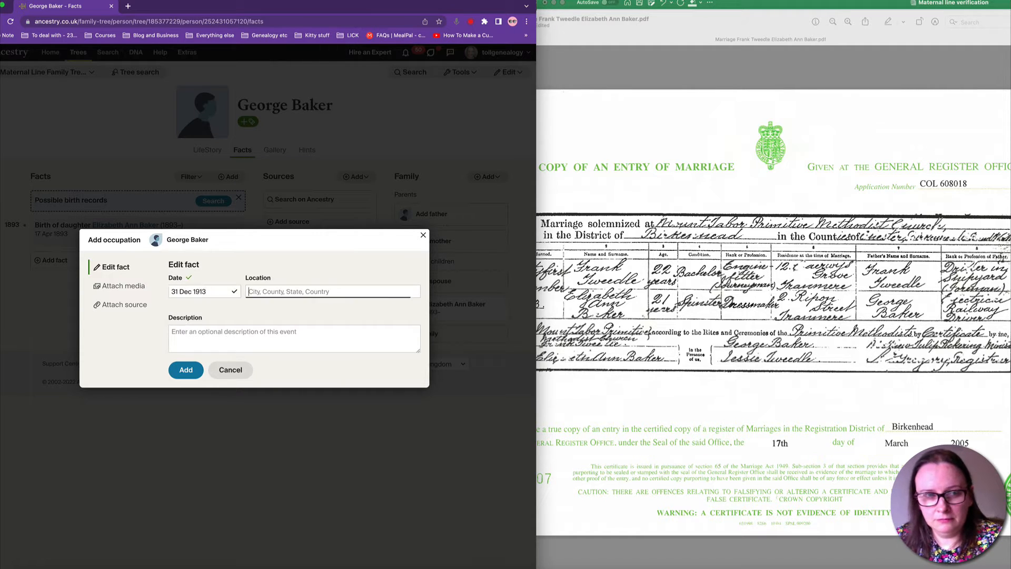
Set location Birkenhead, Cheshire, England and description 'Occupation: Electrical Railway Driver', then add the fact
text(Birkenhea)
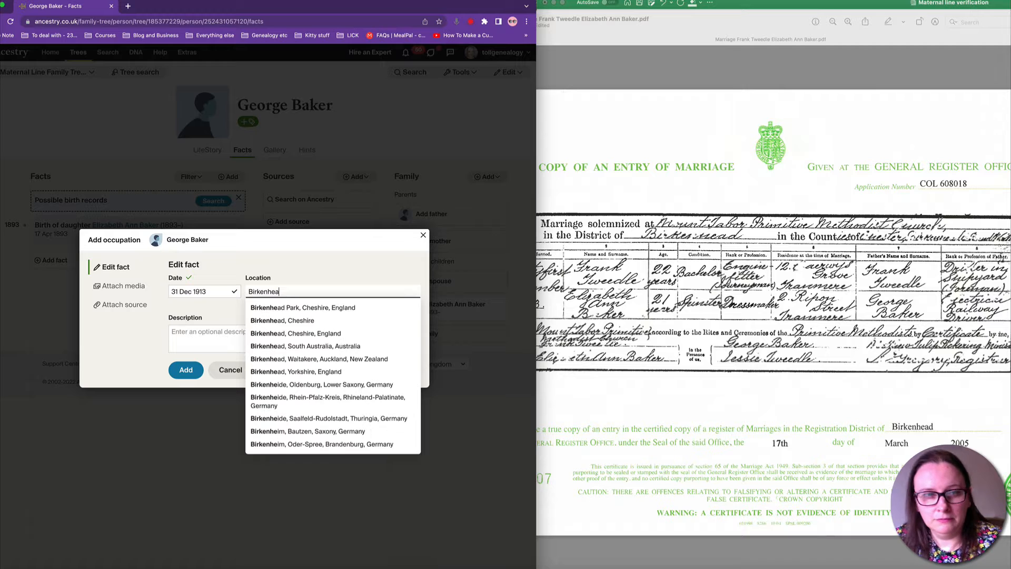
right_click(263, 334)
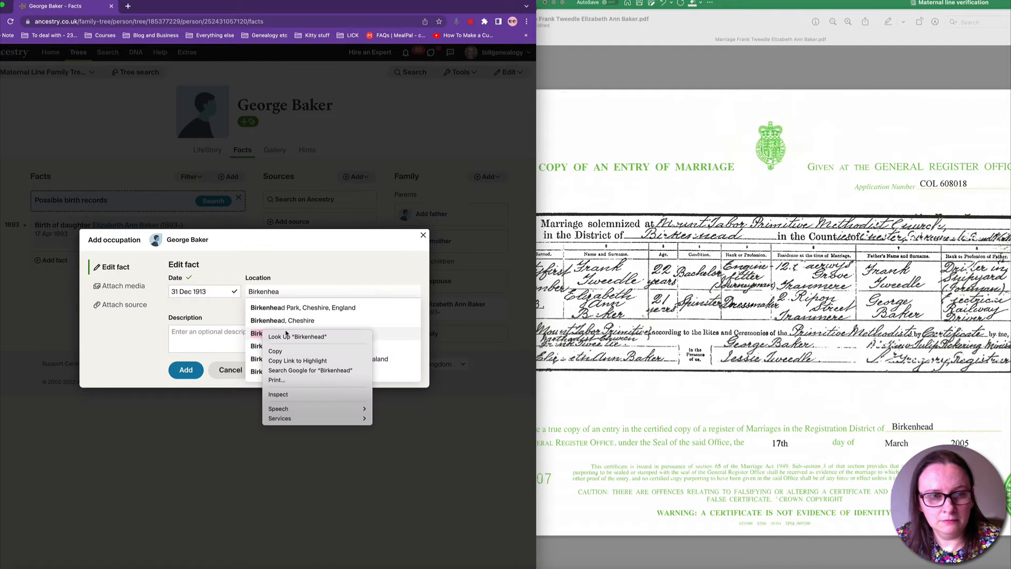
click(256, 336)
click(256, 335)
click(256, 334)
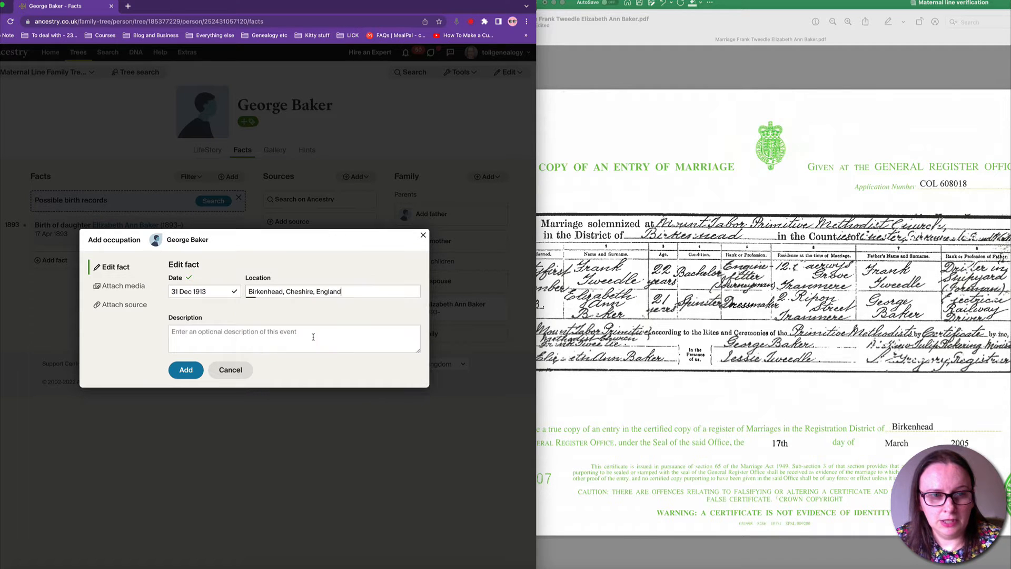
click(234, 333)
text(O)
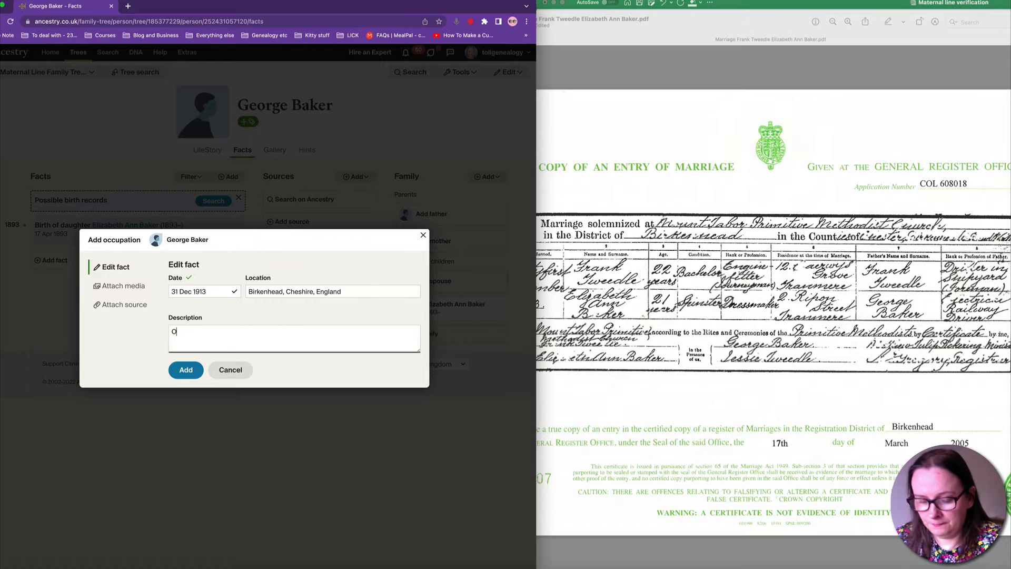
text(ccupation: E)
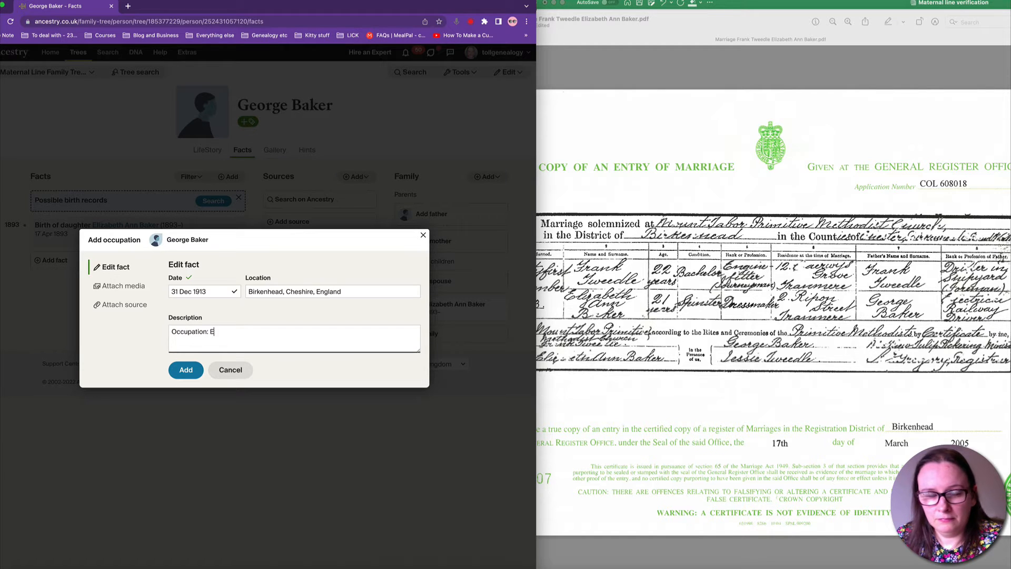
text(lectrical )
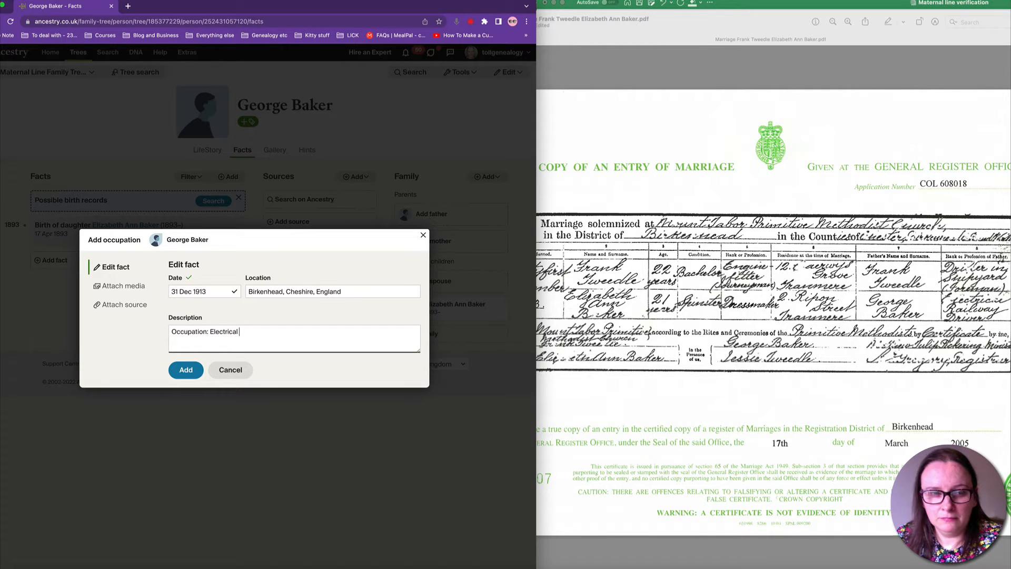
text(Railway Driver)
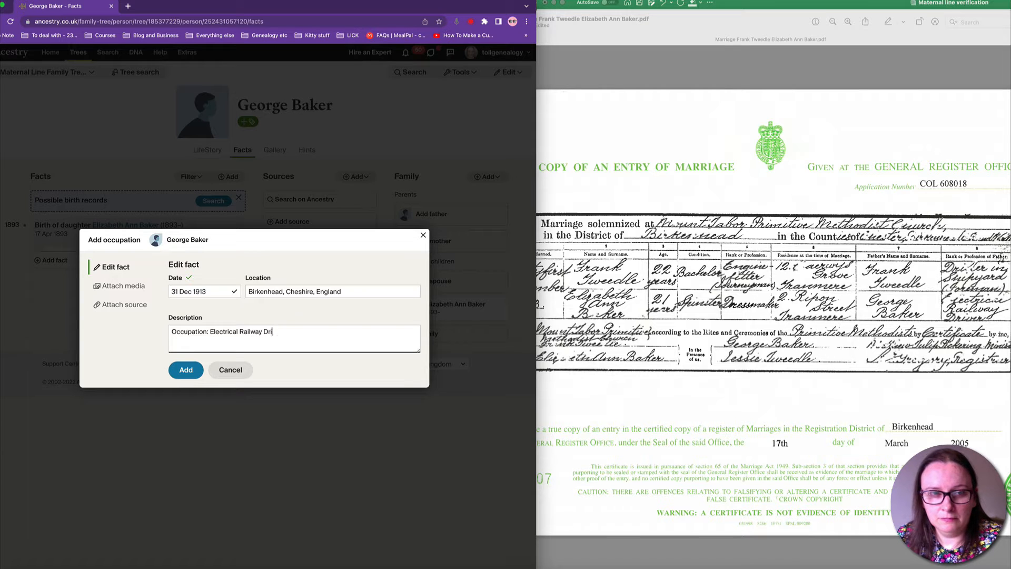
click(186, 370)
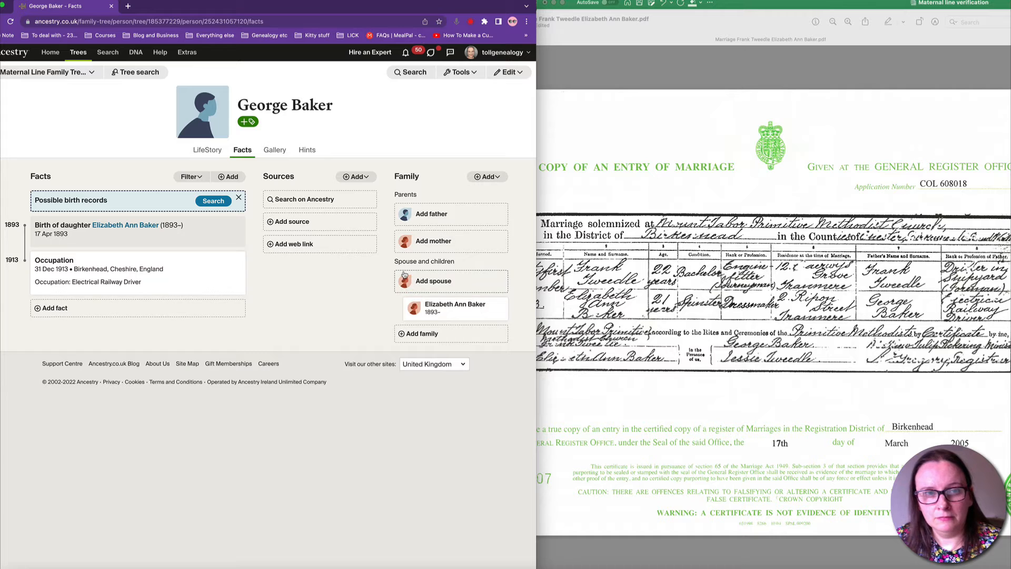
click(439, 311)
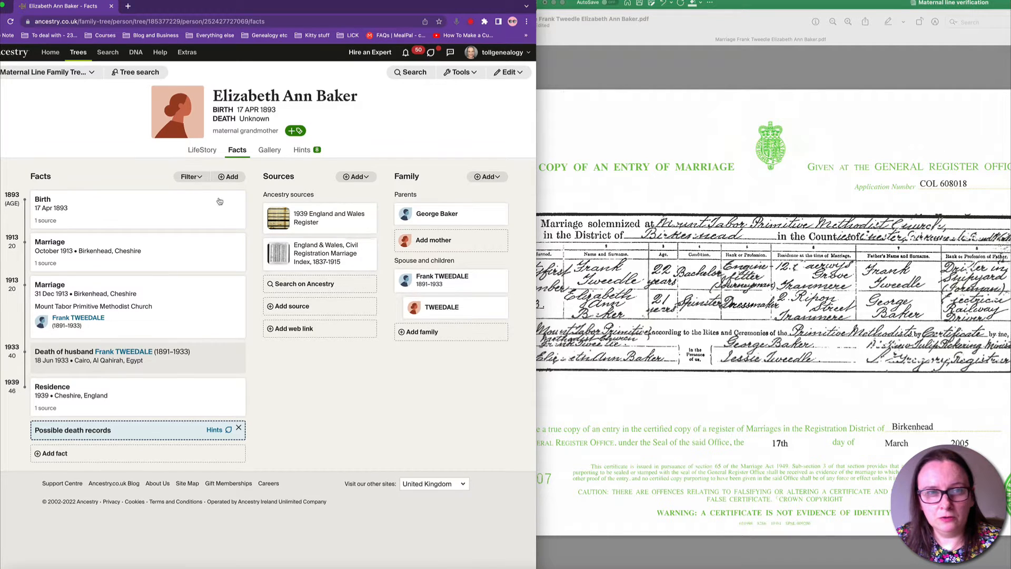
click(231, 183)
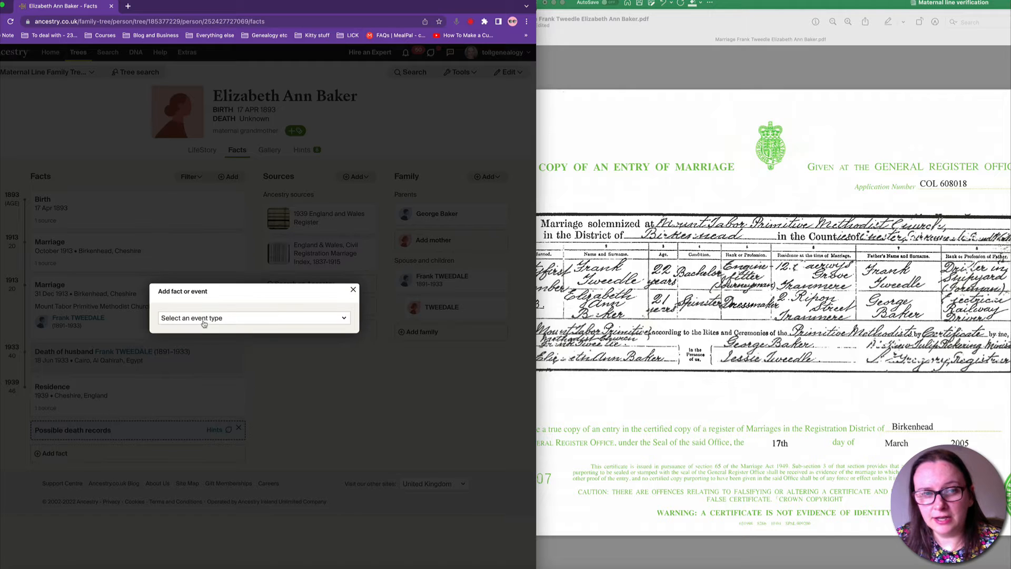
click(203, 320)
scroll(206, 403, down, 3)
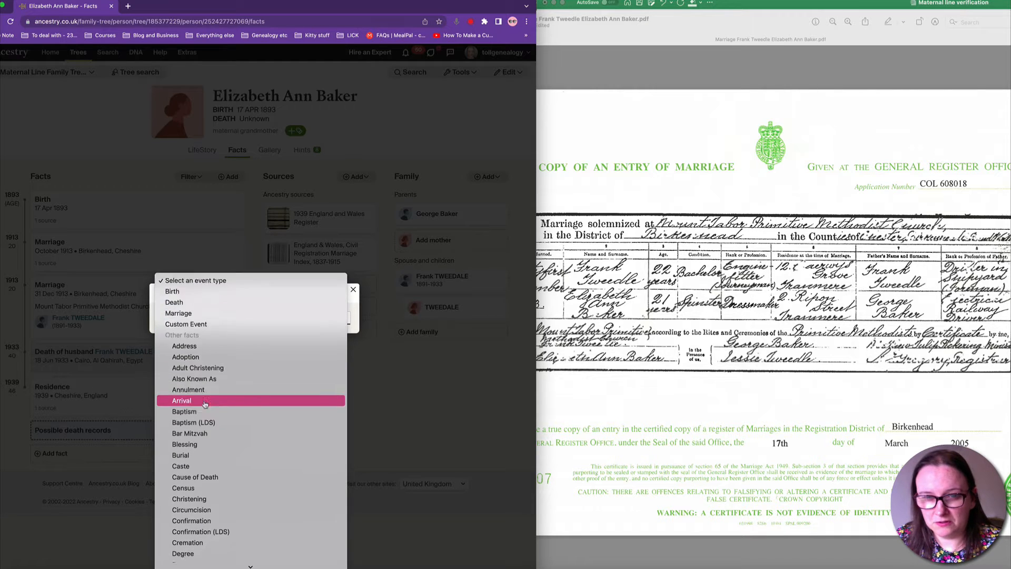
scroll(214, 404, down, 3)
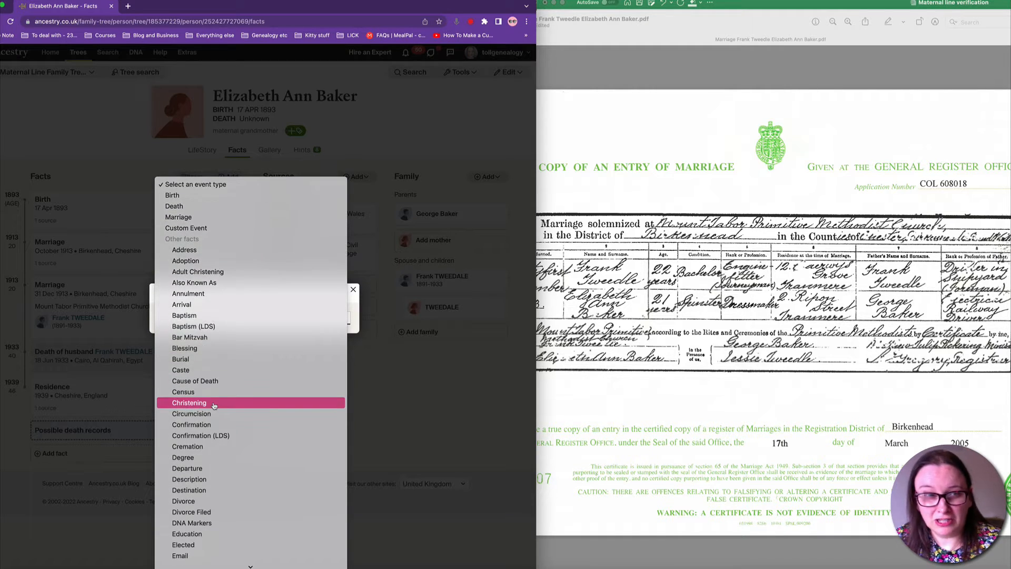
scroll(214, 404, down, 4)
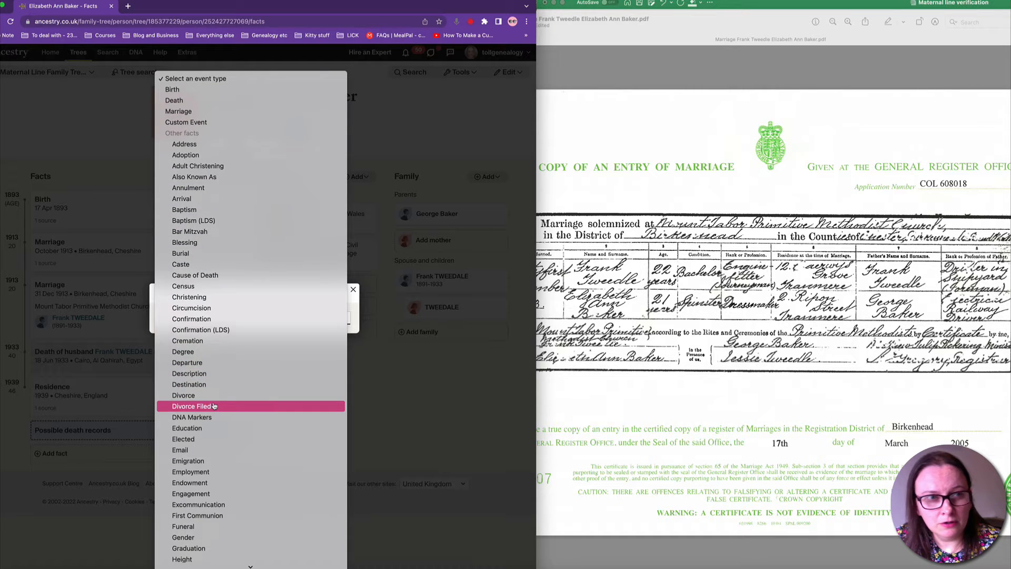
click(185, 144)
click(199, 293)
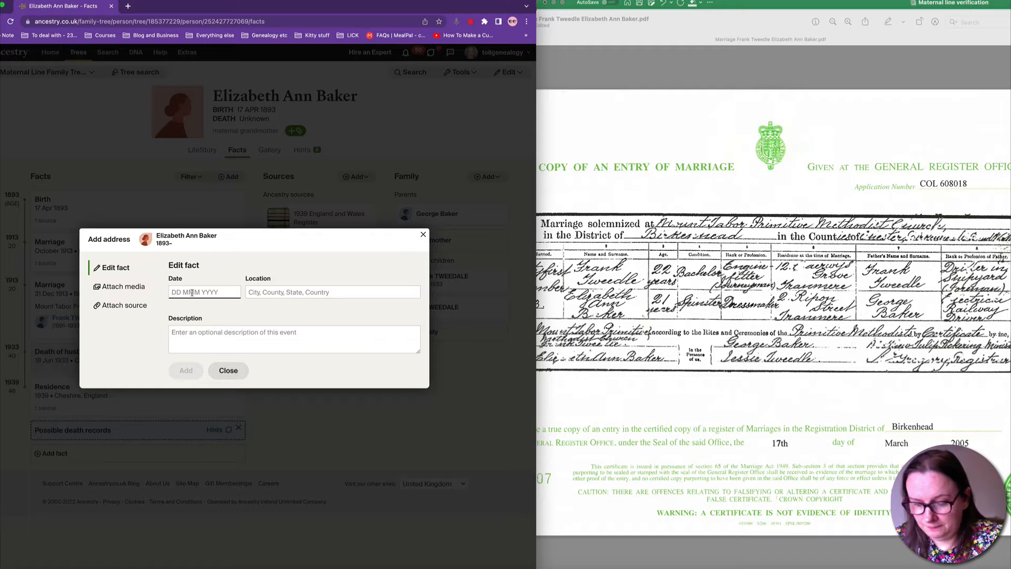
text(31 Dec 1913)
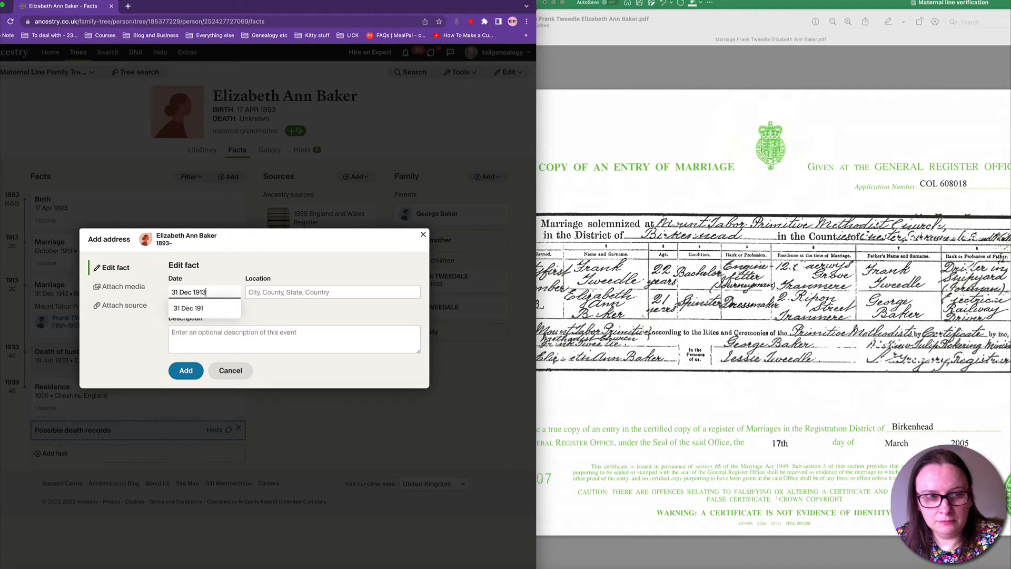
key(Tab)
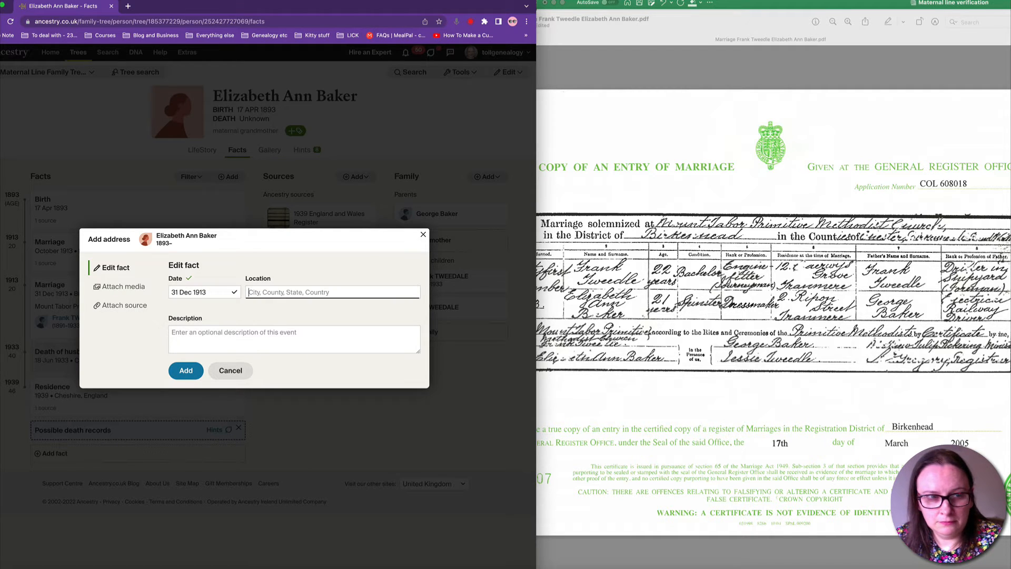
text(Birkehn)
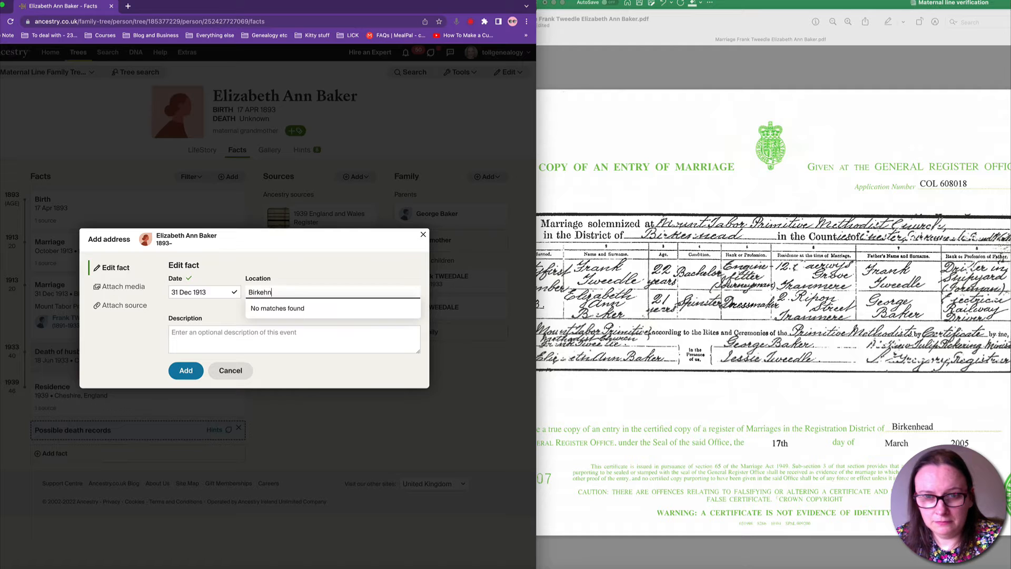
key(BackSpace)
key(BackSpace)
text(nhead)
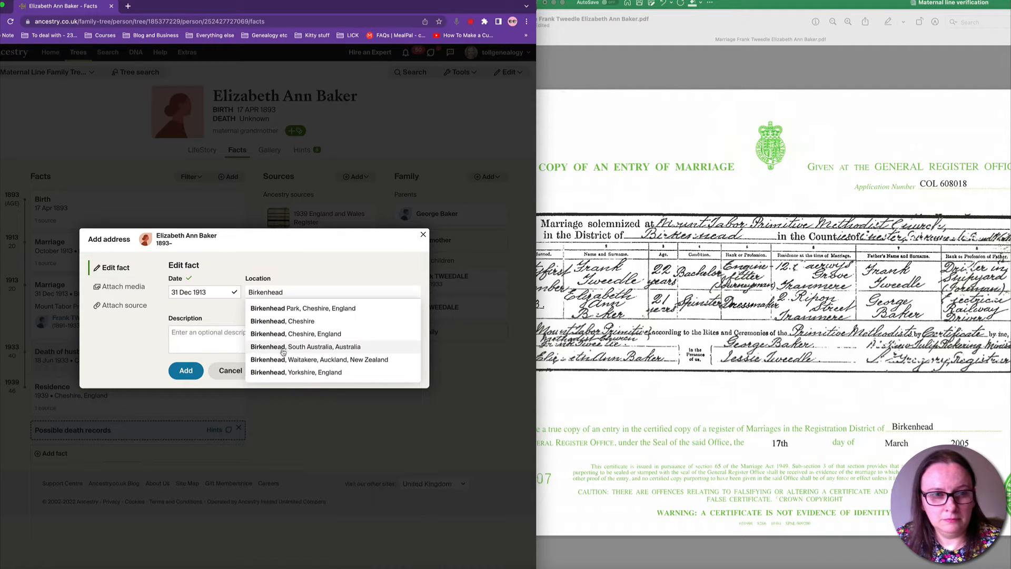
click(285, 336)
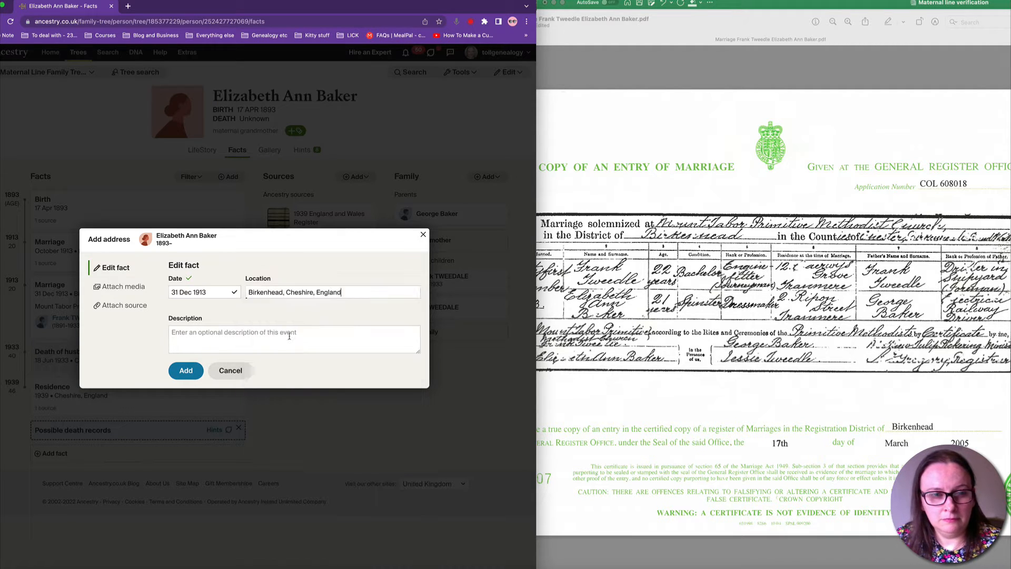
text(Address)
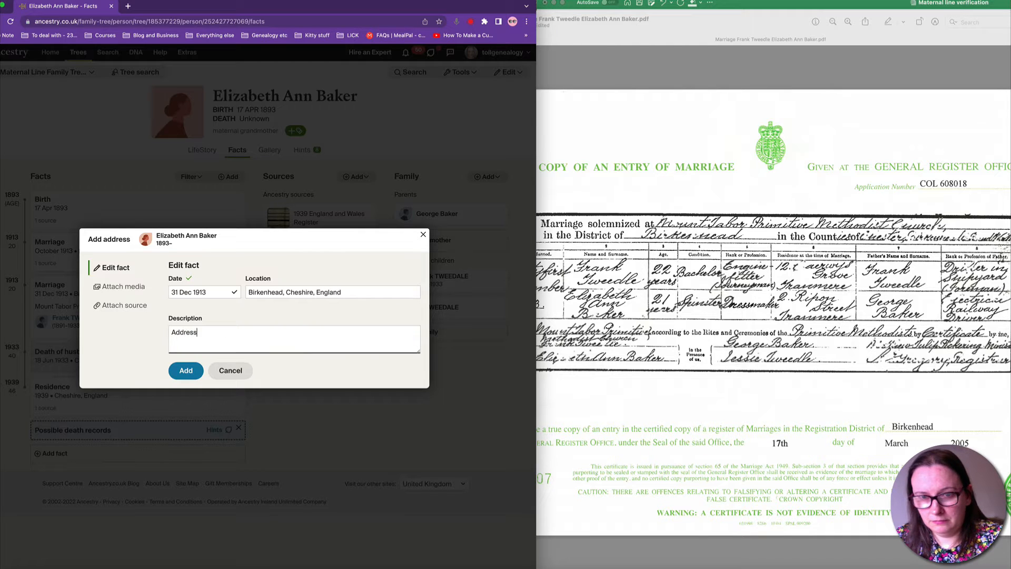
text(: 2 Ripon St)
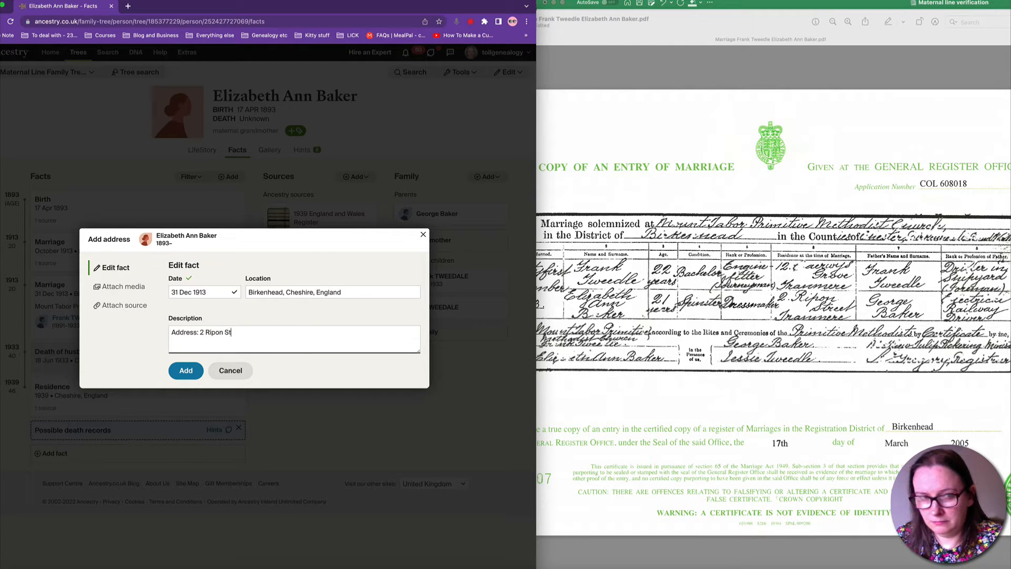
text(reet, Tranmere)
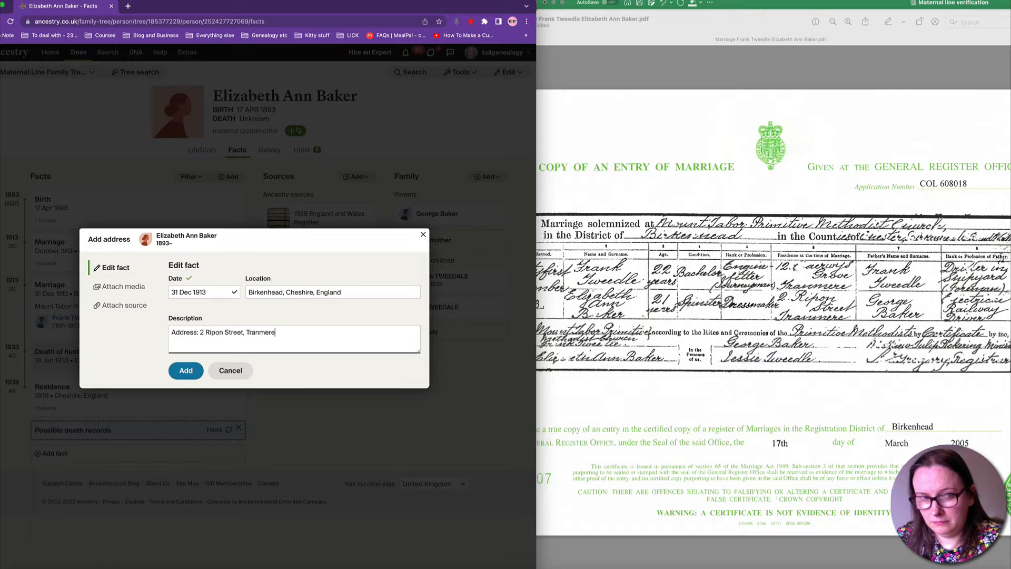
click(182, 370)
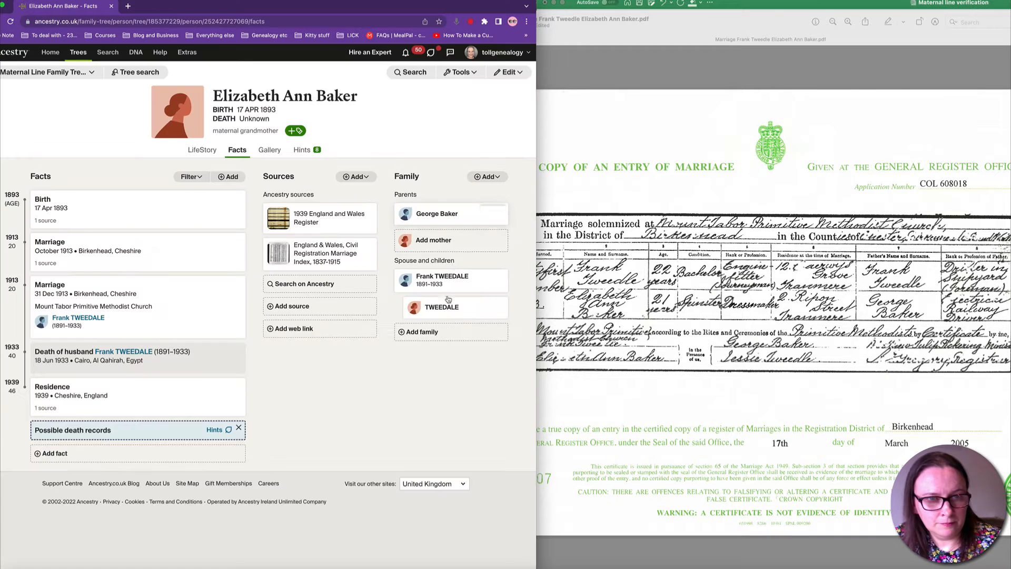
click(606, 419)
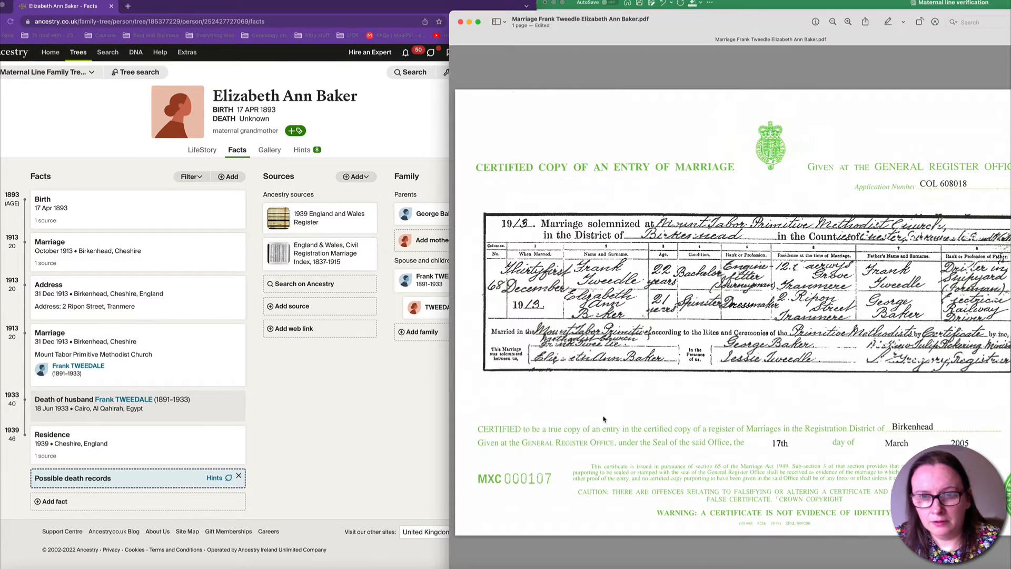
click(232, 175)
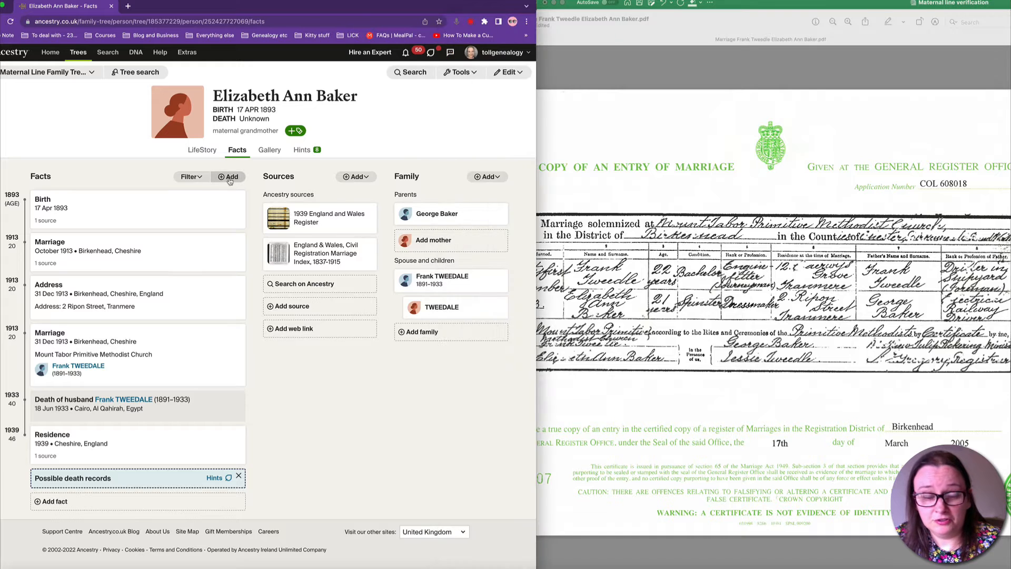
click(241, 315)
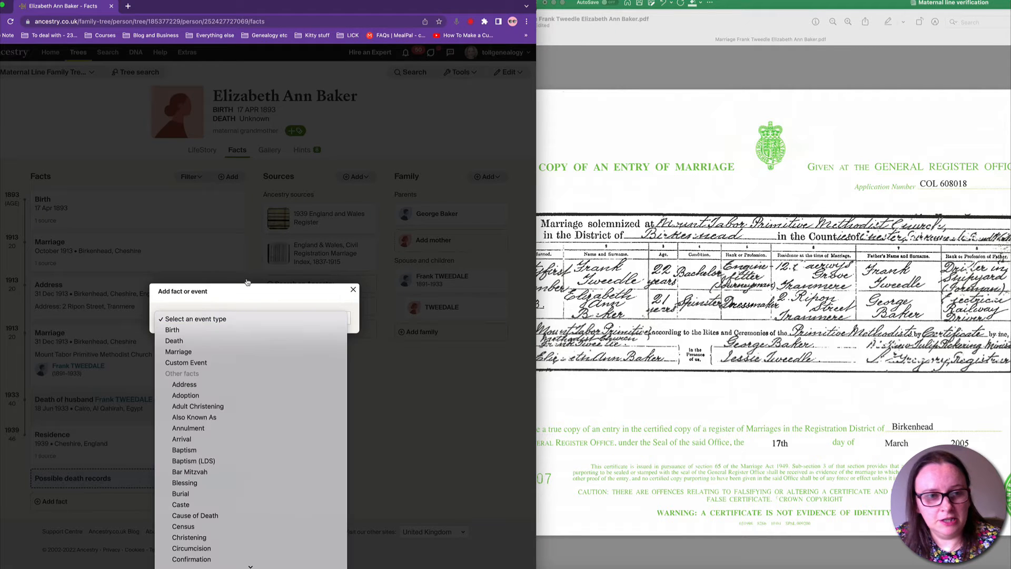
scroll(211, 424, down, 5)
scroll(209, 433, down, 5)
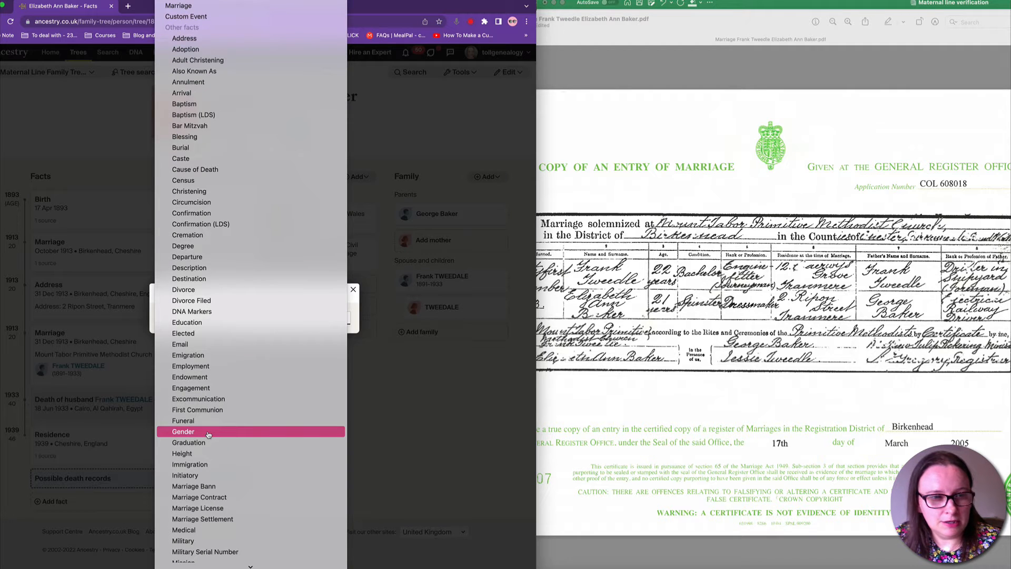
scroll(209, 435, down, 8)
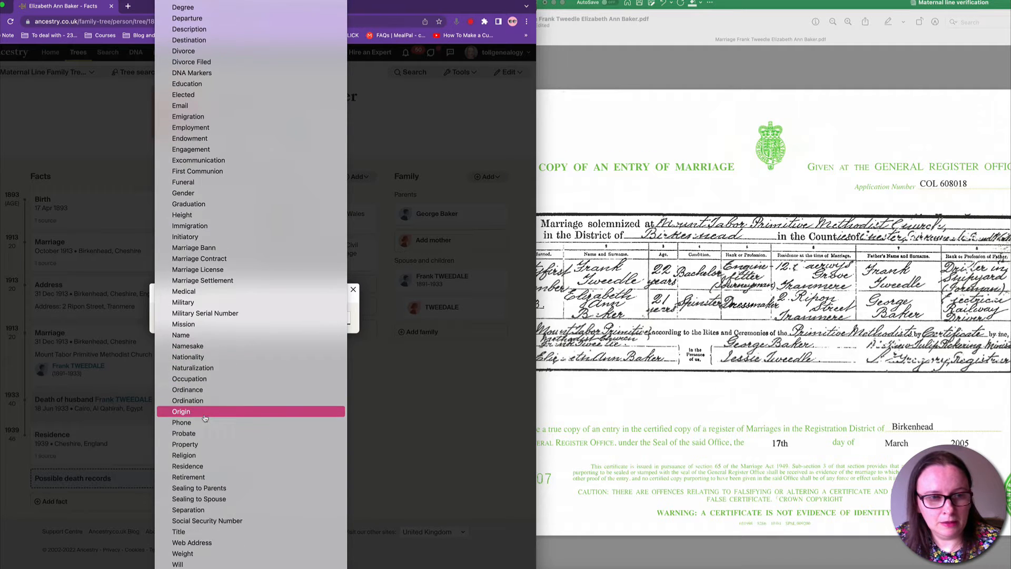
click(195, 390)
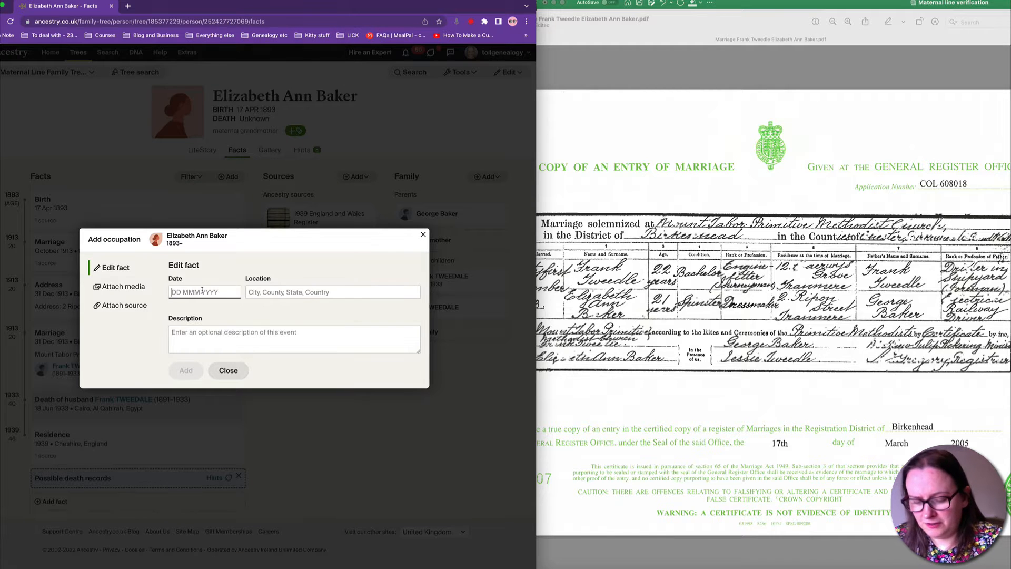
text(31 Dec 1)
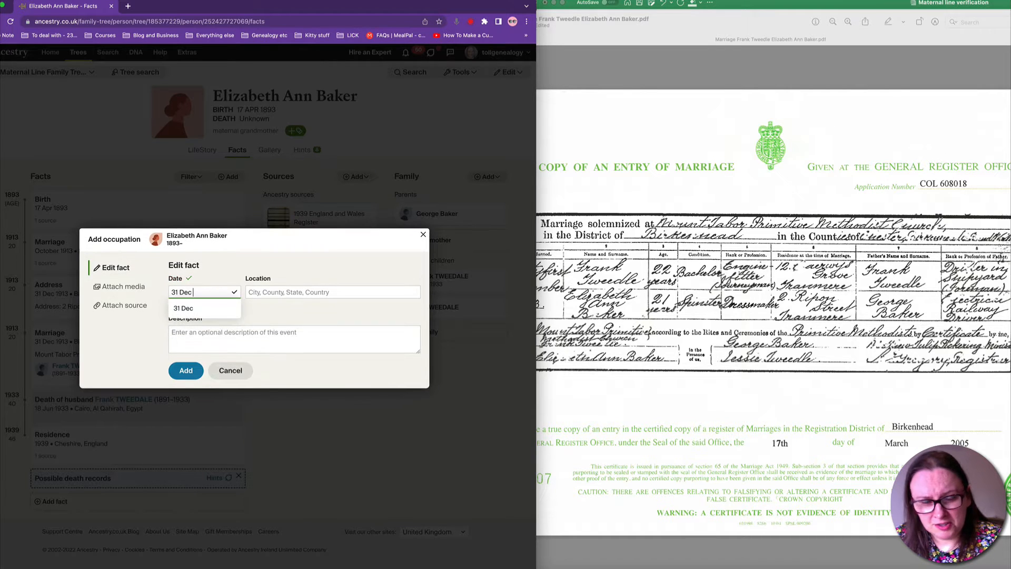
text(1913)
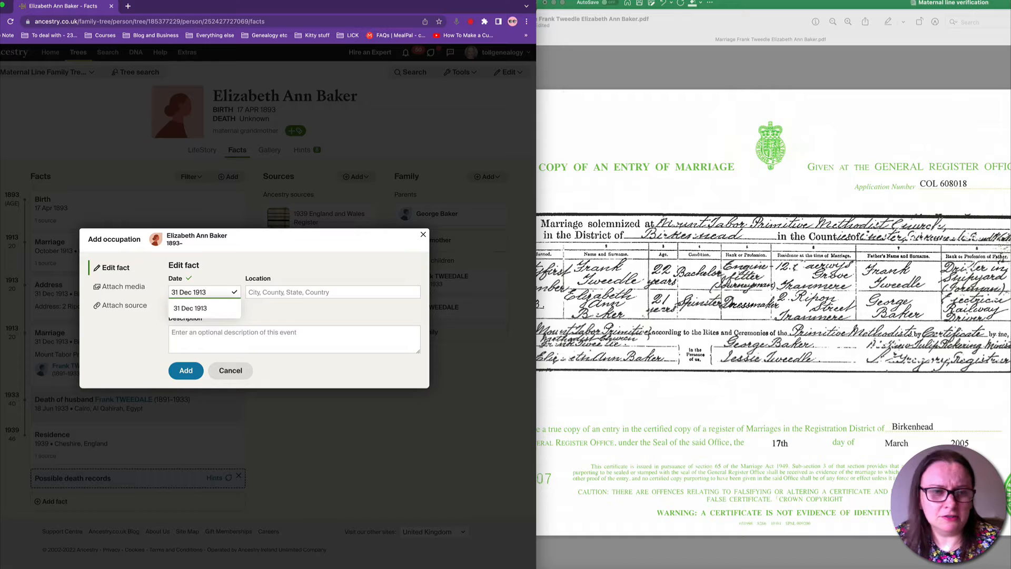
click(251, 294)
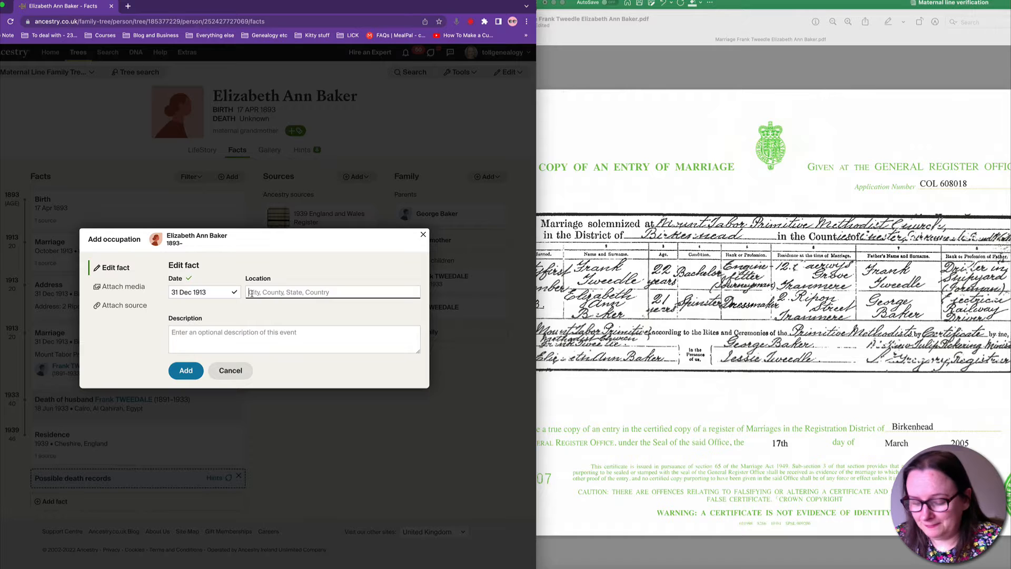
text(Brrkenh)
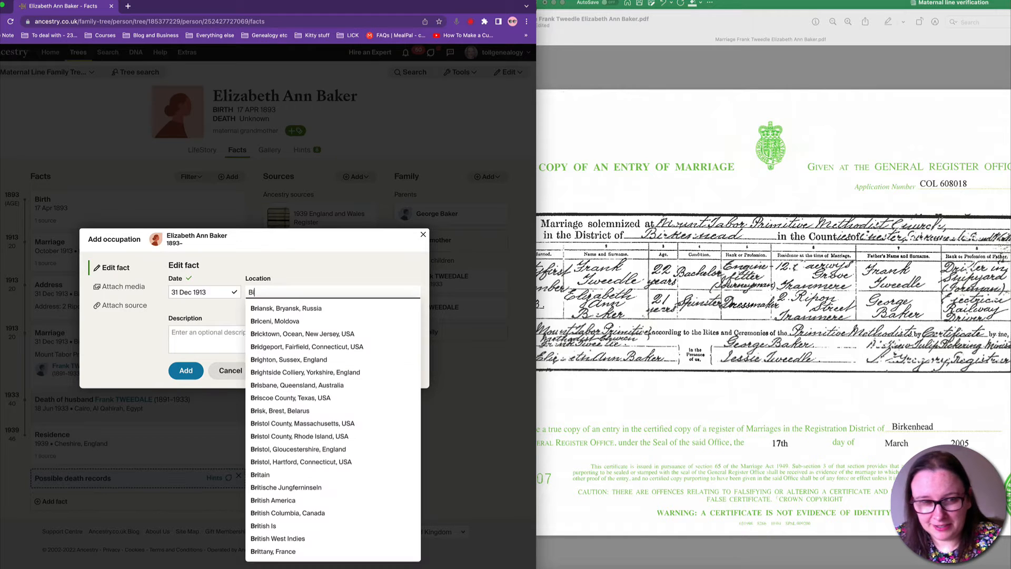
text(ead Chesh)
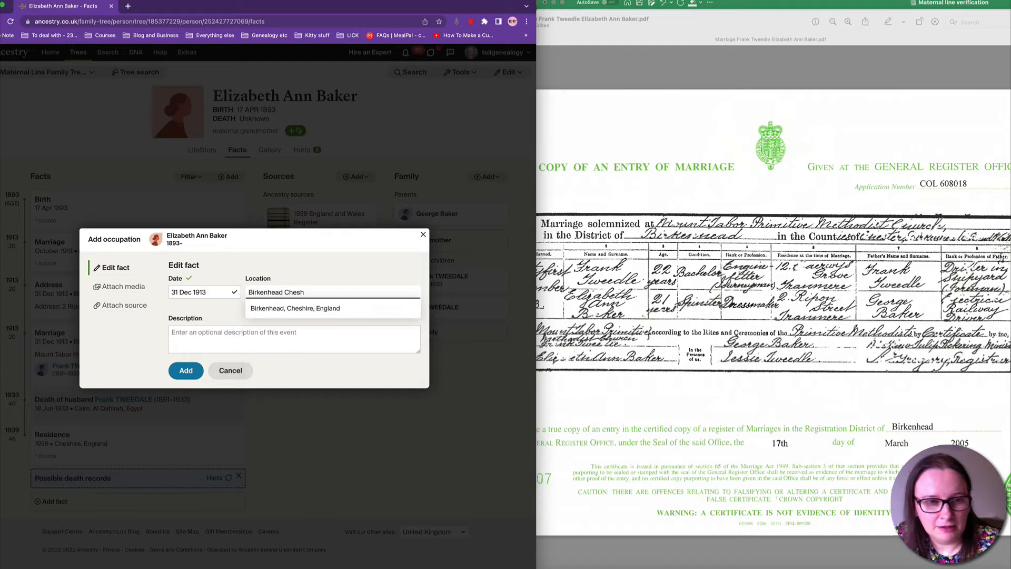
click(258, 310)
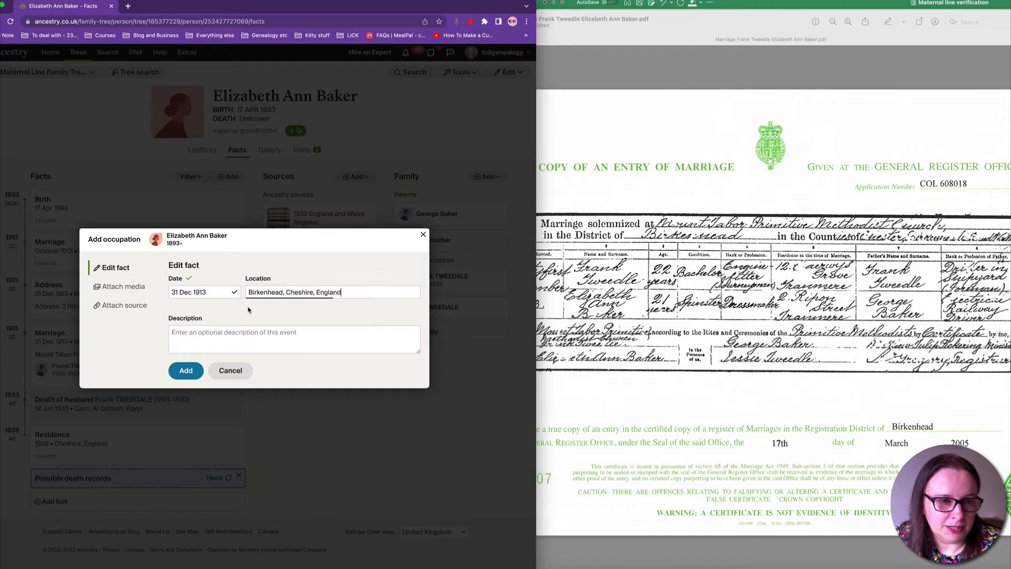
click(199, 369)
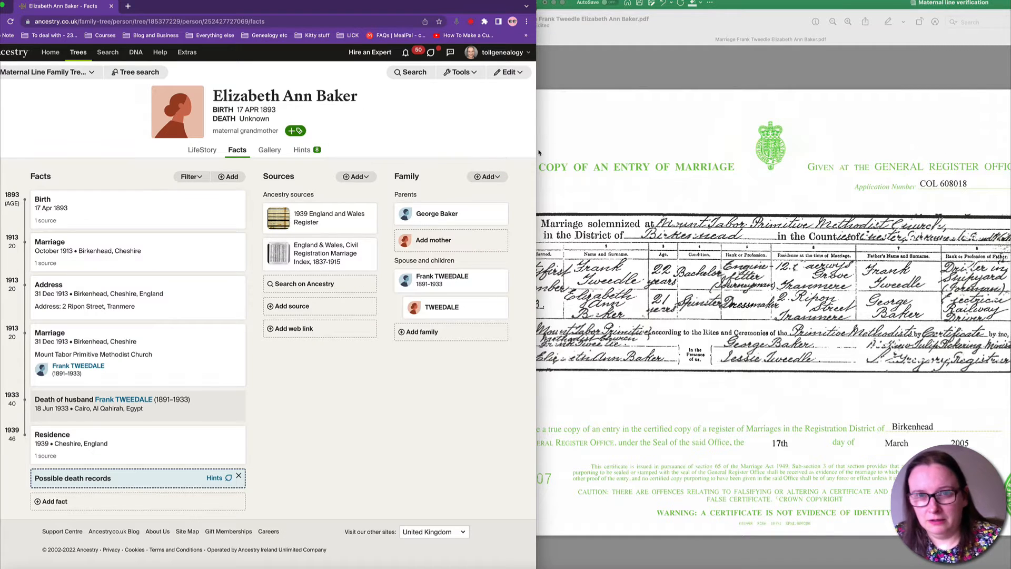
Enter 'original obtained' in tracker cell E9 and fill it green
click(732, 127)
click(461, 21)
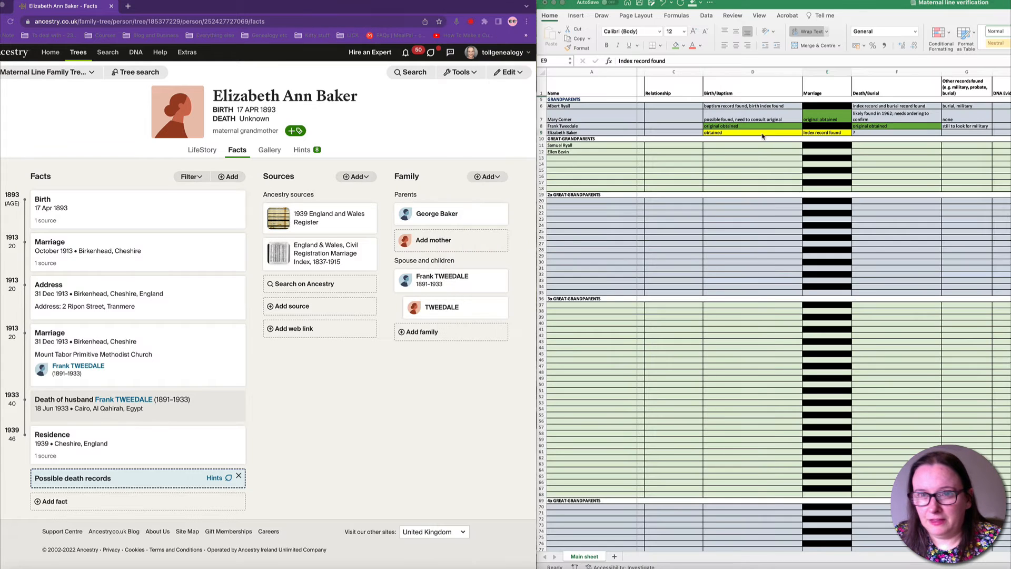
click(822, 134)
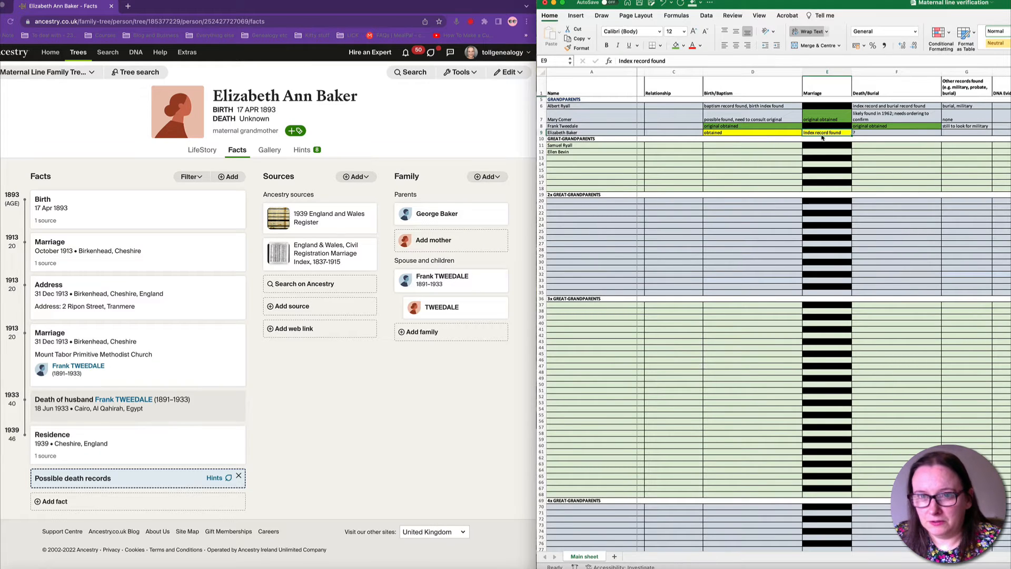
text(original obtained)
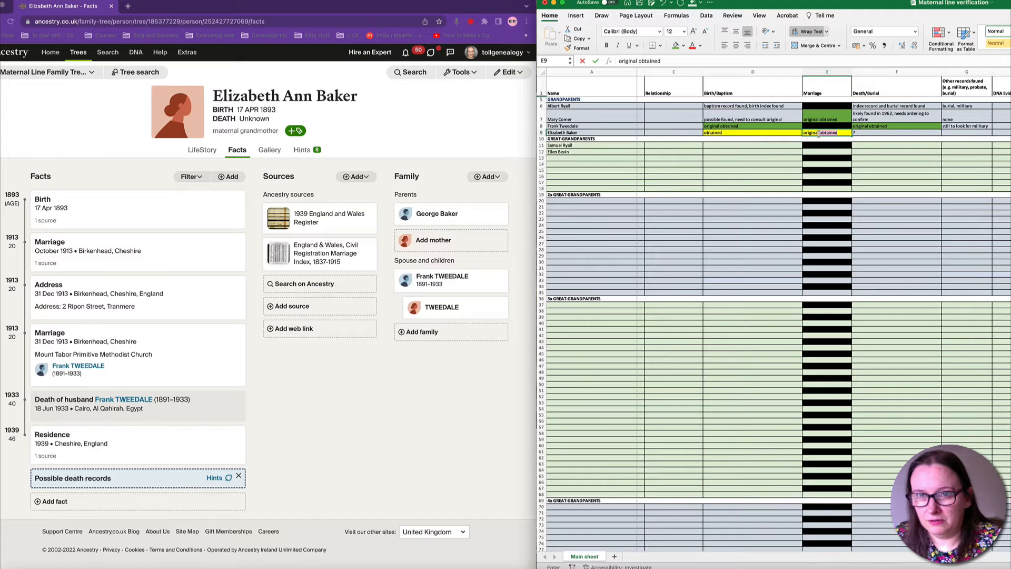
key(Return)
click(819, 134)
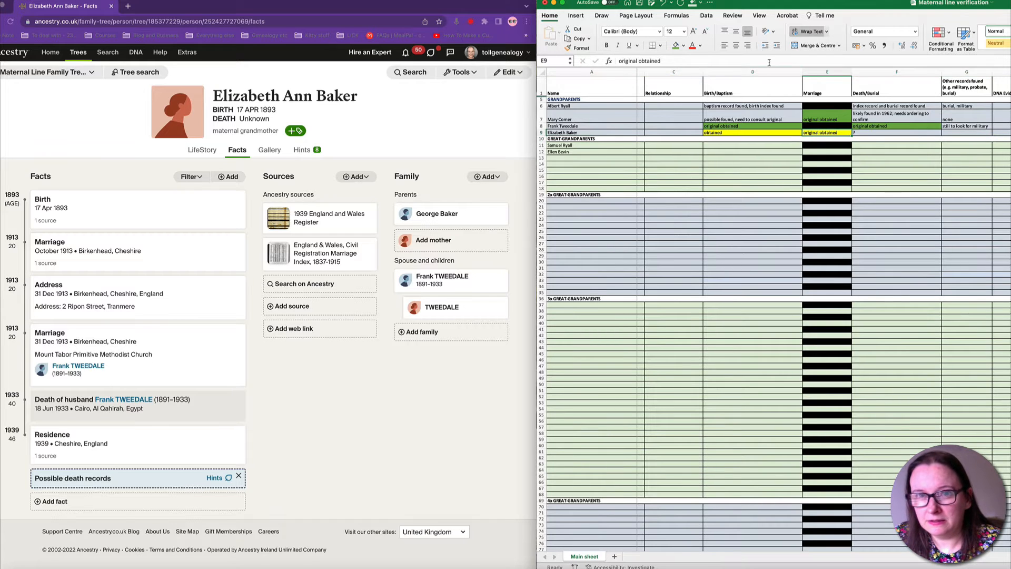
click(675, 46)
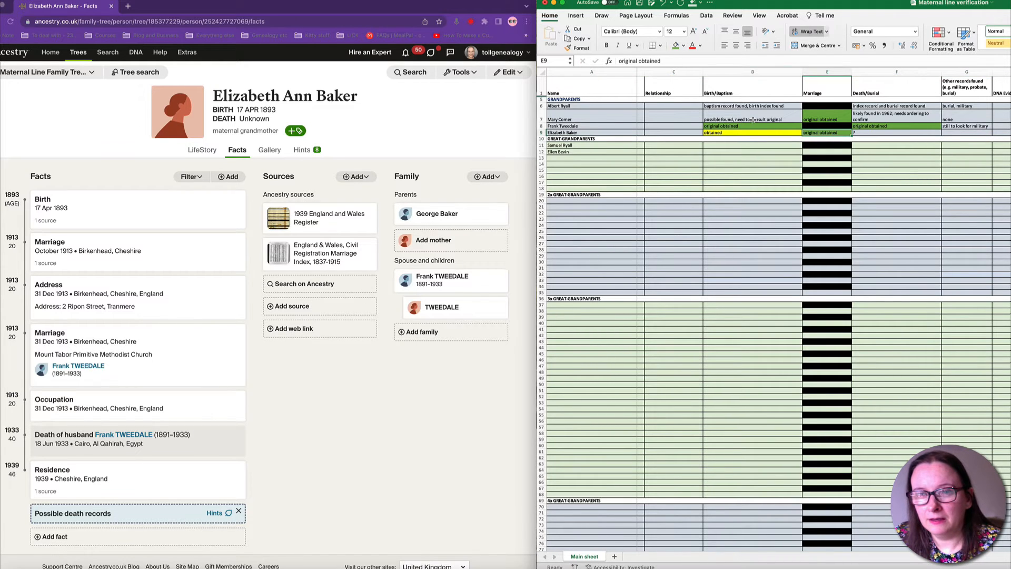
click(738, 158)
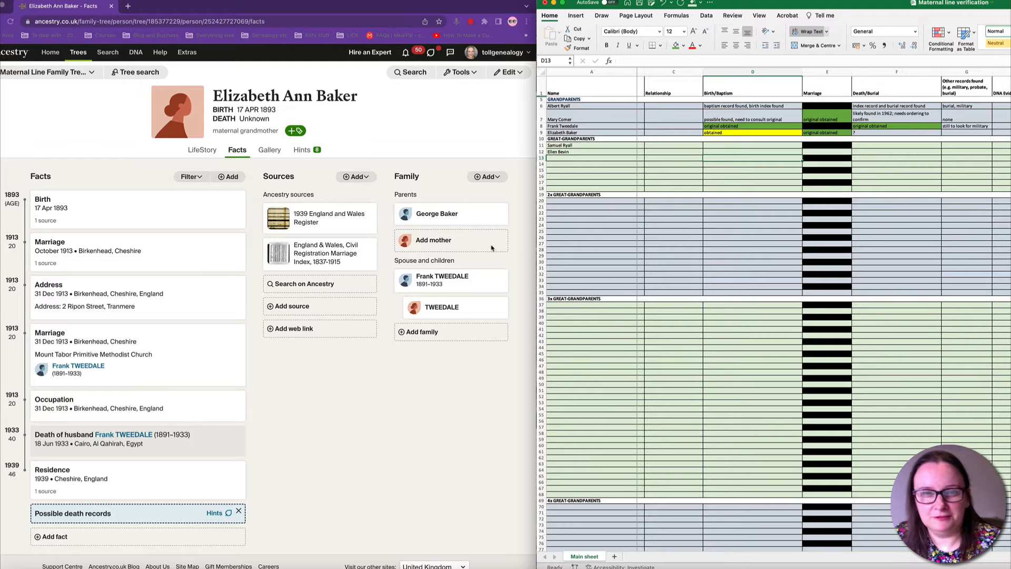
click(423, 371)
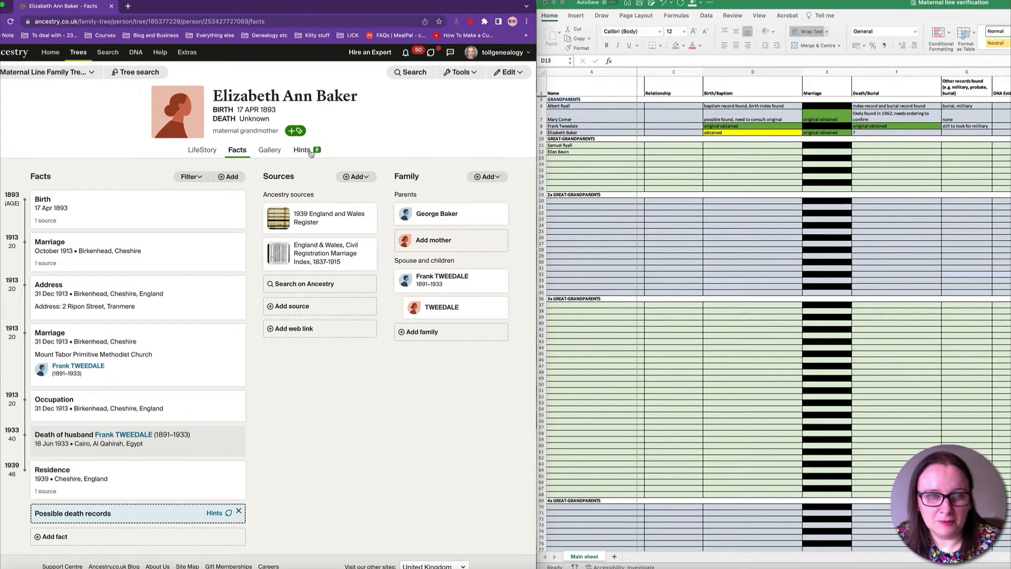
Review the 1911 England Census hint, then open the 1901 England Census hint for Lizzie Baker
click(311, 150)
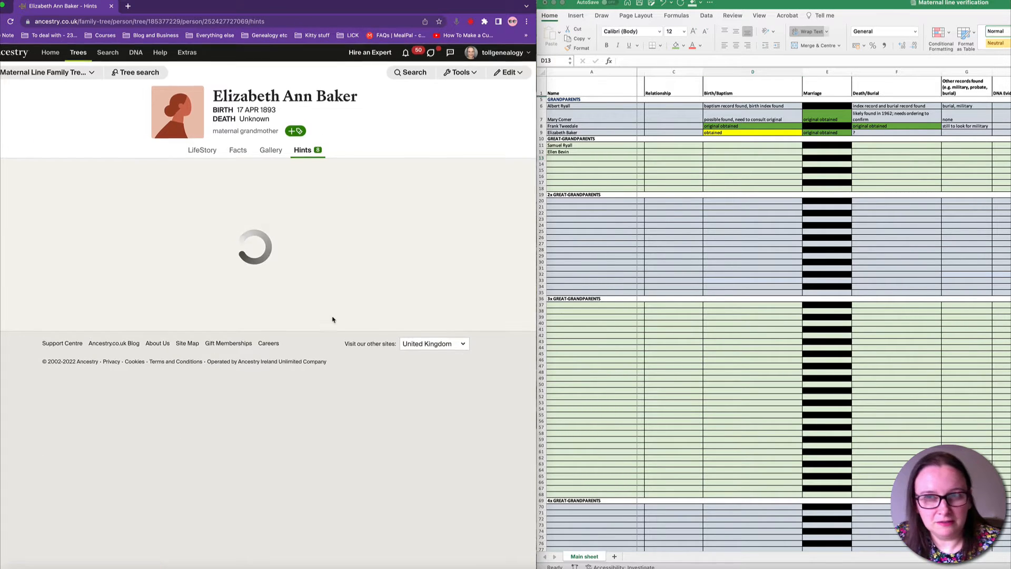
scroll(916, 239, right, 2)
scroll(917, 240, right, 4)
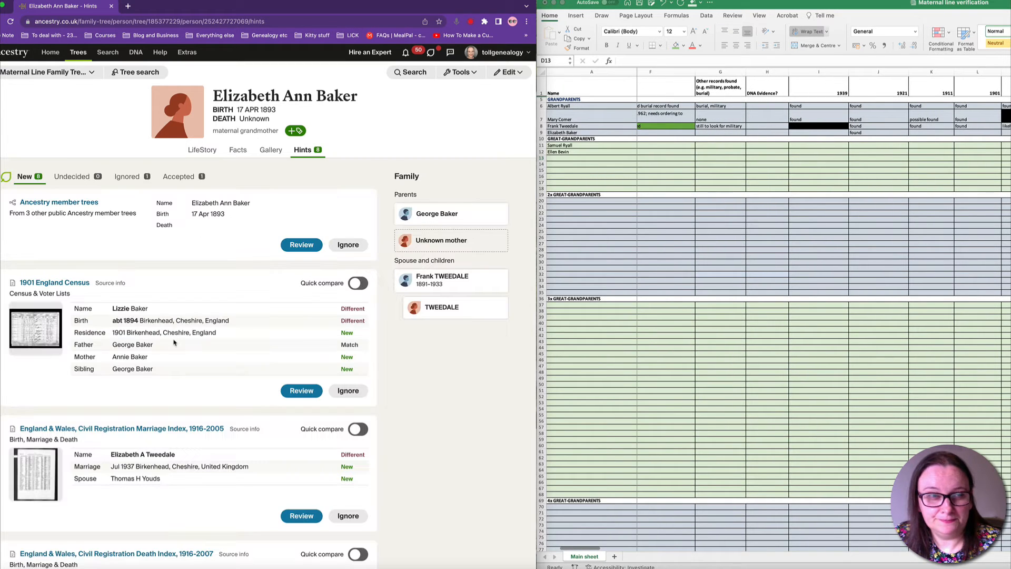
scroll(174, 343, down, 7)
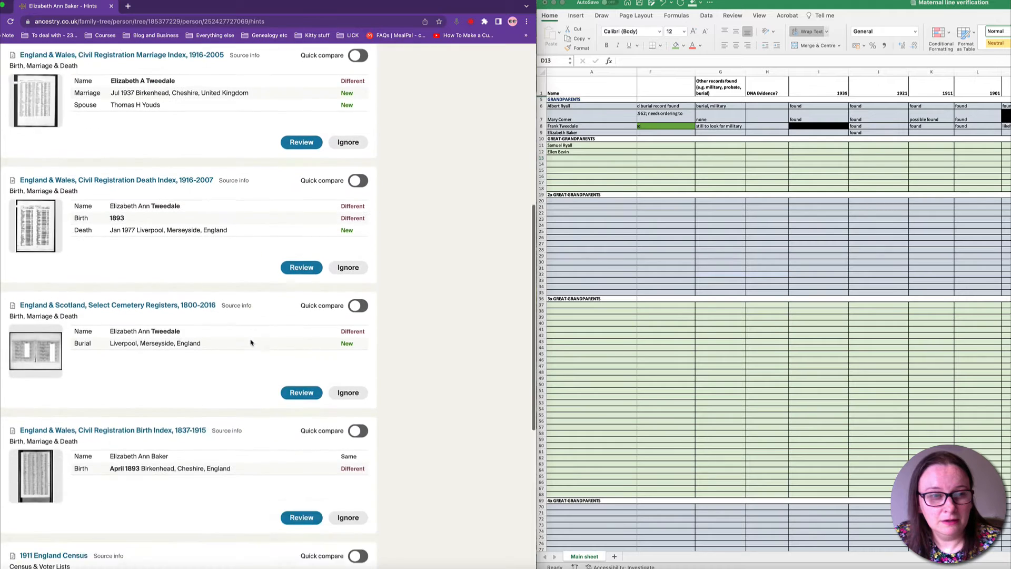
scroll(251, 343, down, 5)
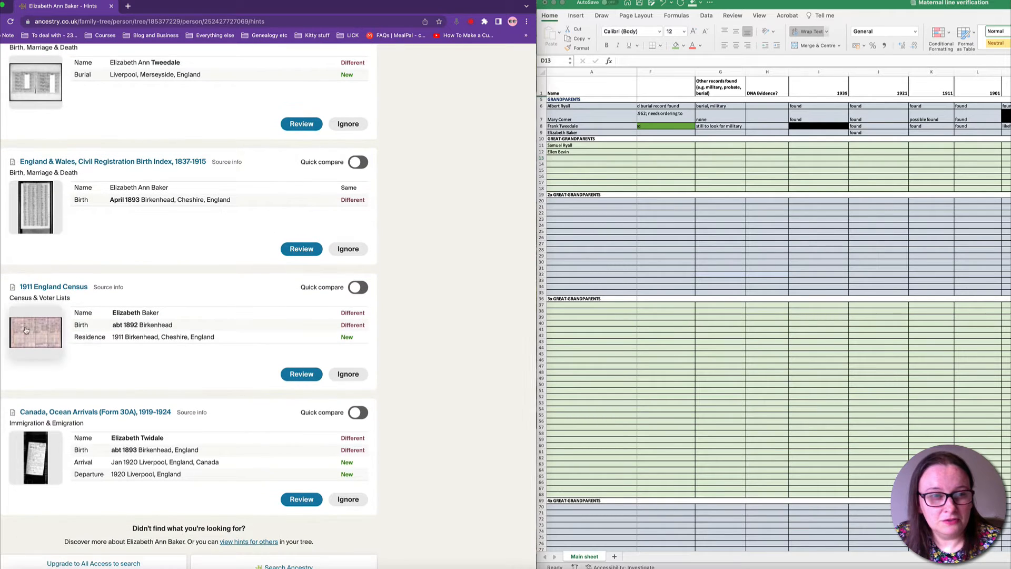
click(301, 374)
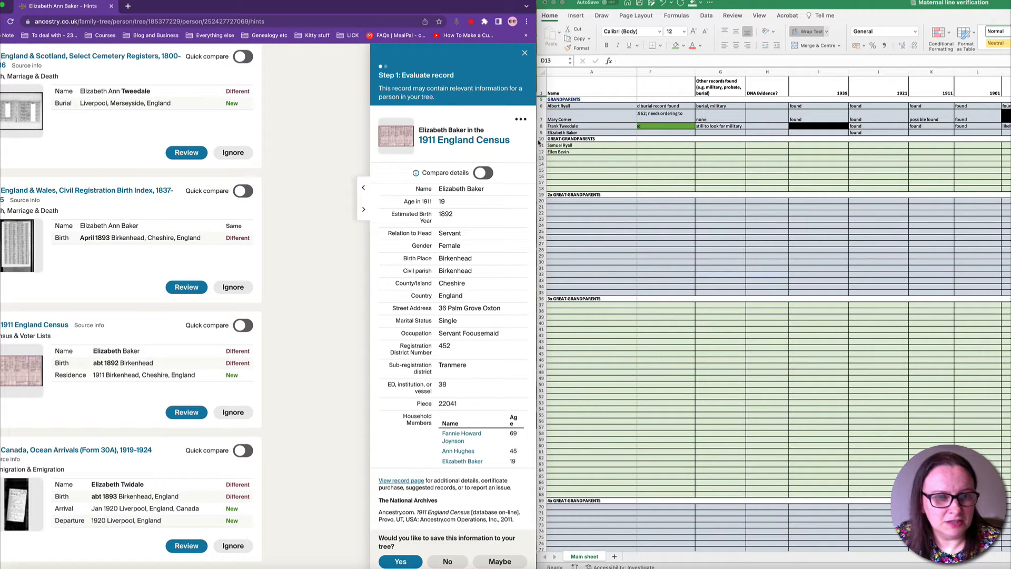
click(525, 52)
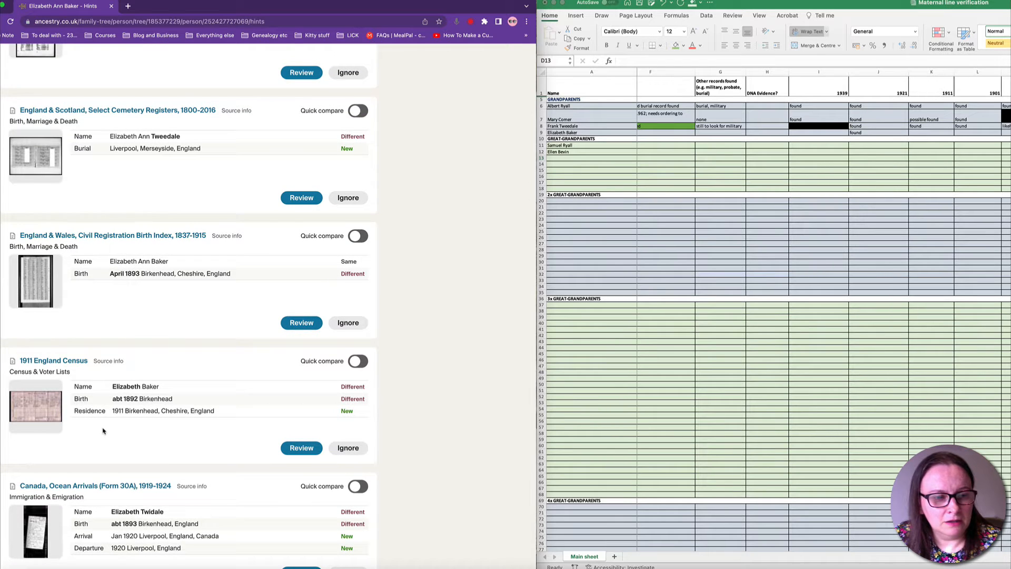
scroll(103, 431, up, 1)
scroll(103, 431, up, 2)
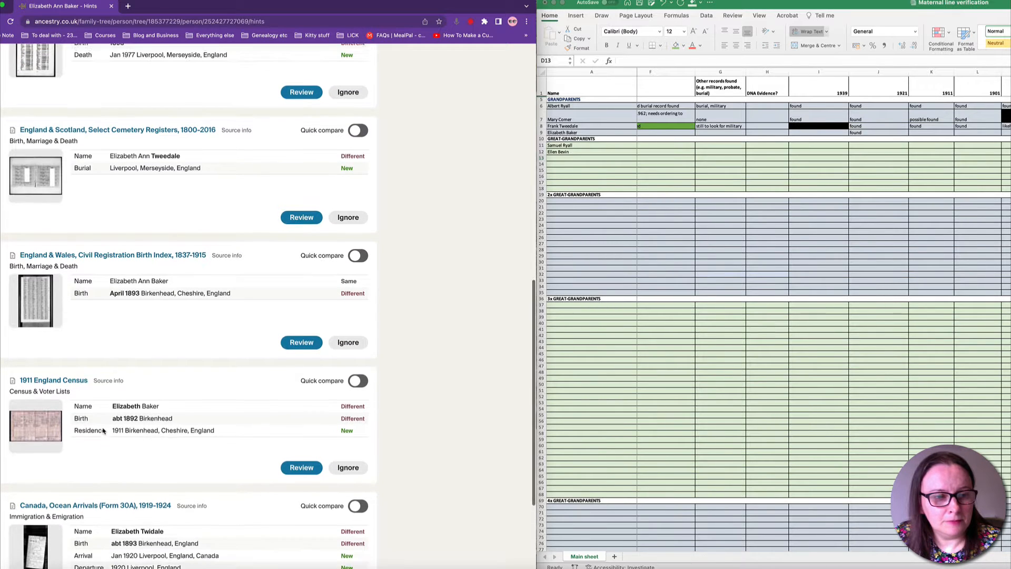
scroll(103, 431, up, 5)
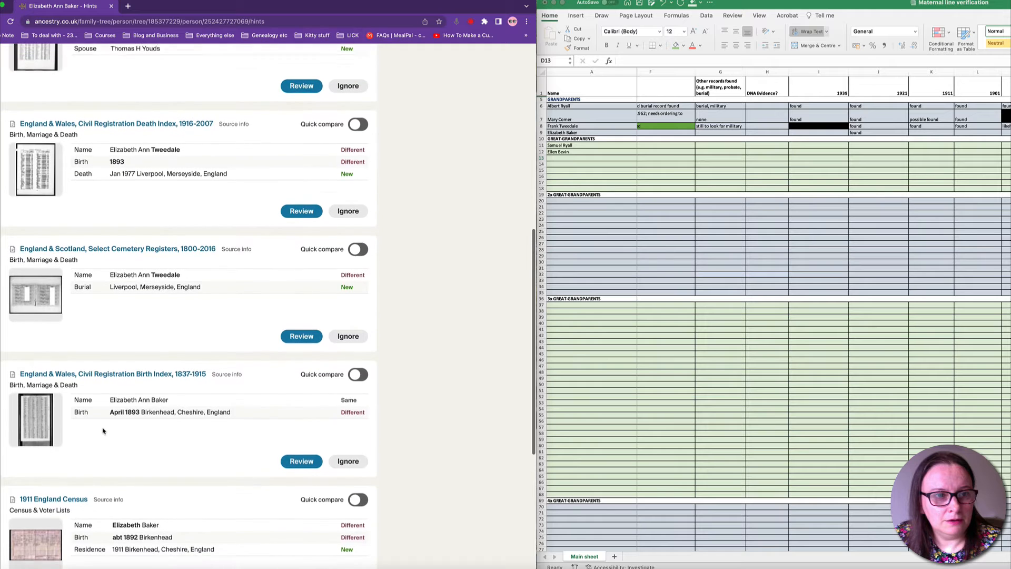
scroll(103, 431, up, 10)
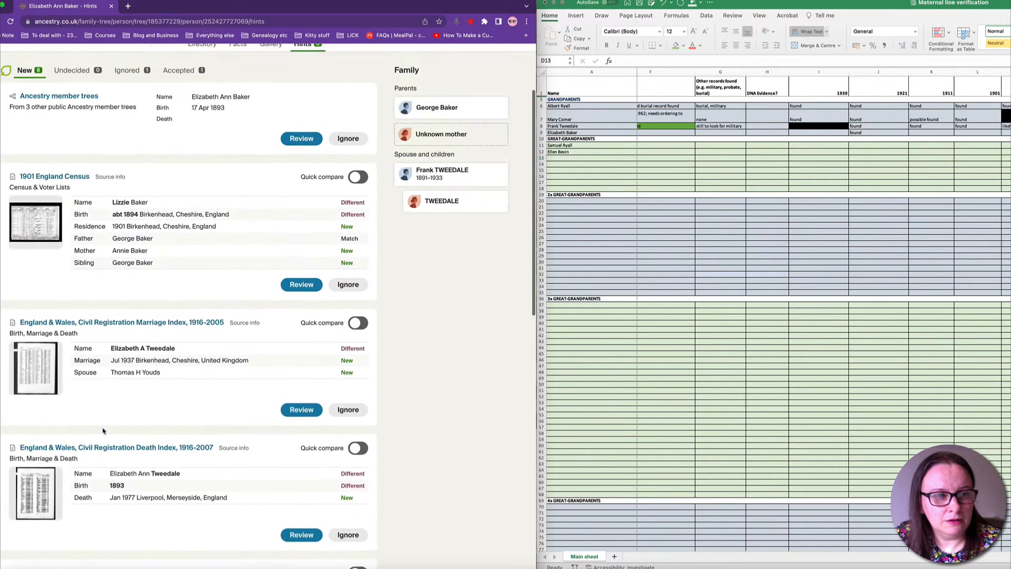
click(67, 261)
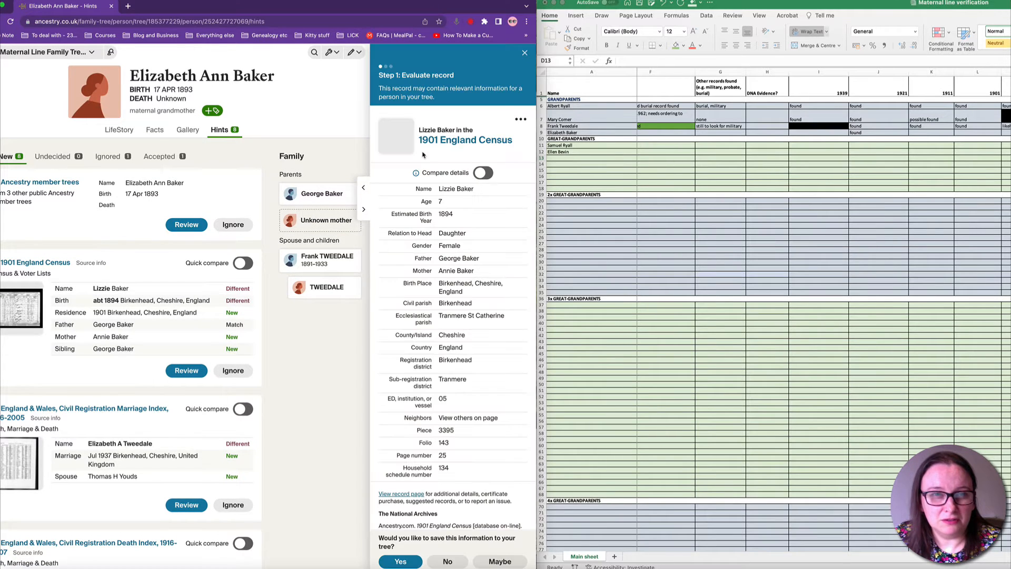
Inspect the original 1901 census page image, including the occupation column
click(407, 143)
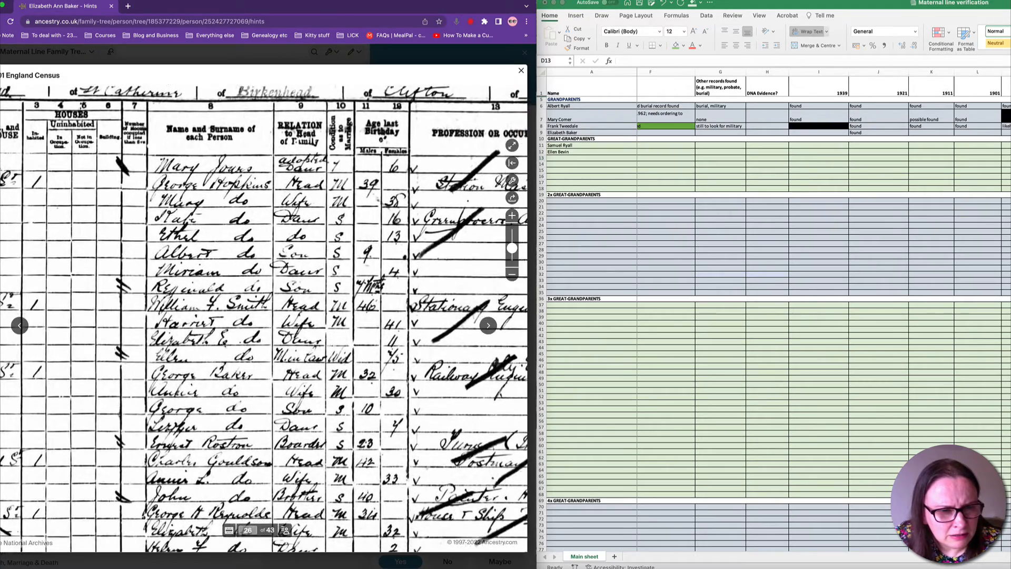
scroll(216, 376, down, 3)
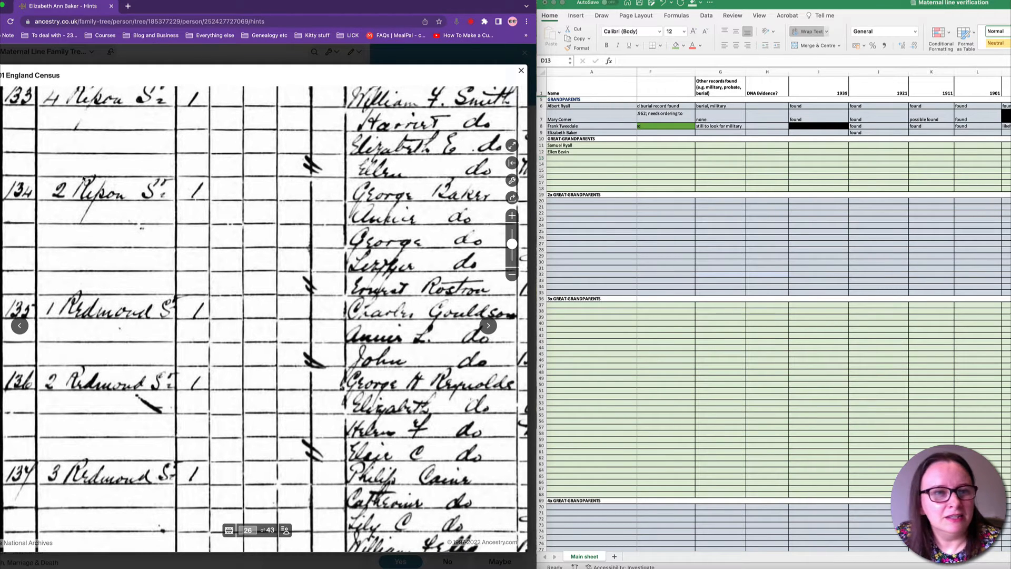
drag(311, 232, 228, 228)
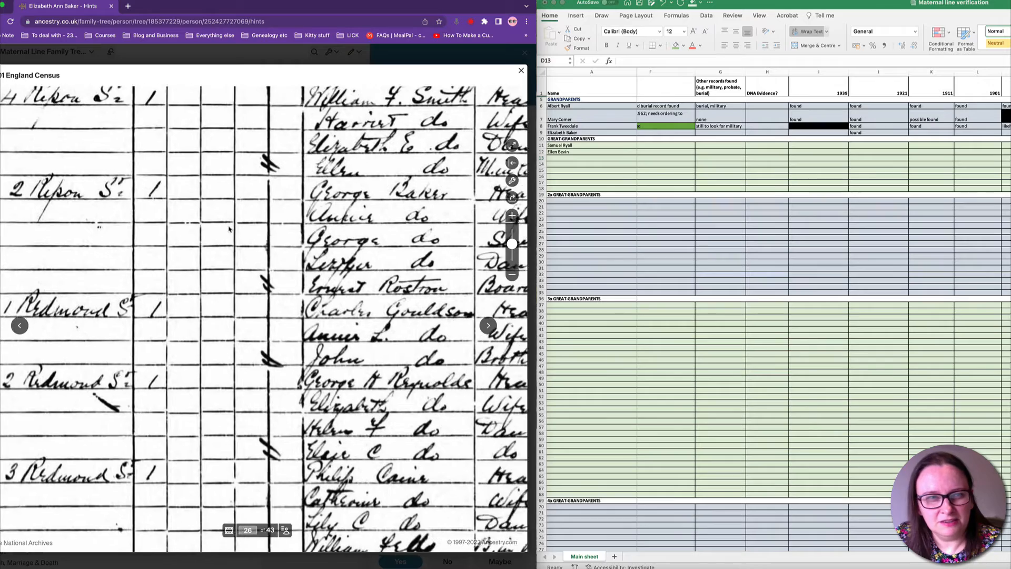
drag(111, 213, 26, 210)
drag(490, 203, 48, 199)
click(520, 70)
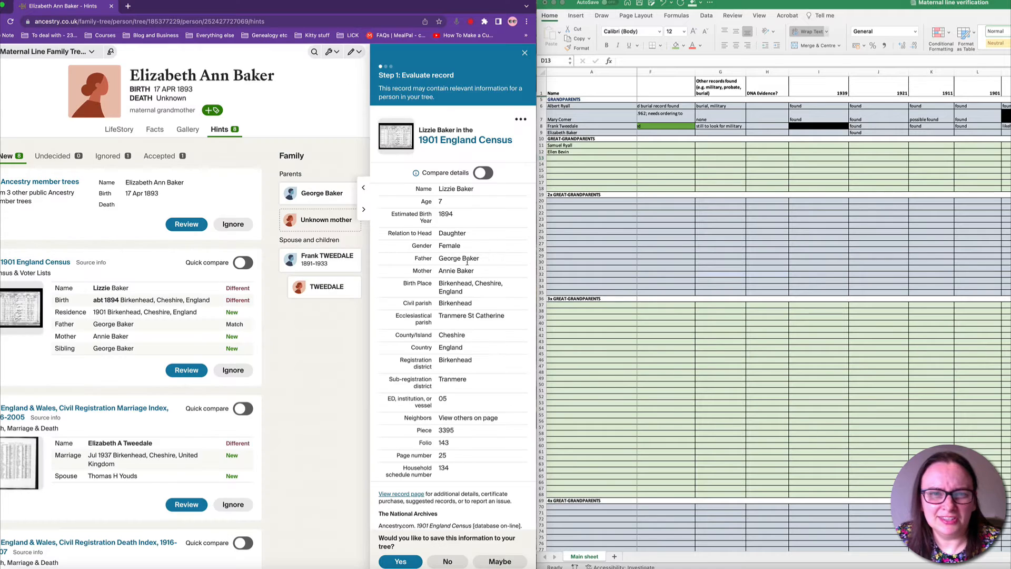
Accept the hint, saving father George, mother Annie (surname cleared) and brother George to the tree
click(401, 561)
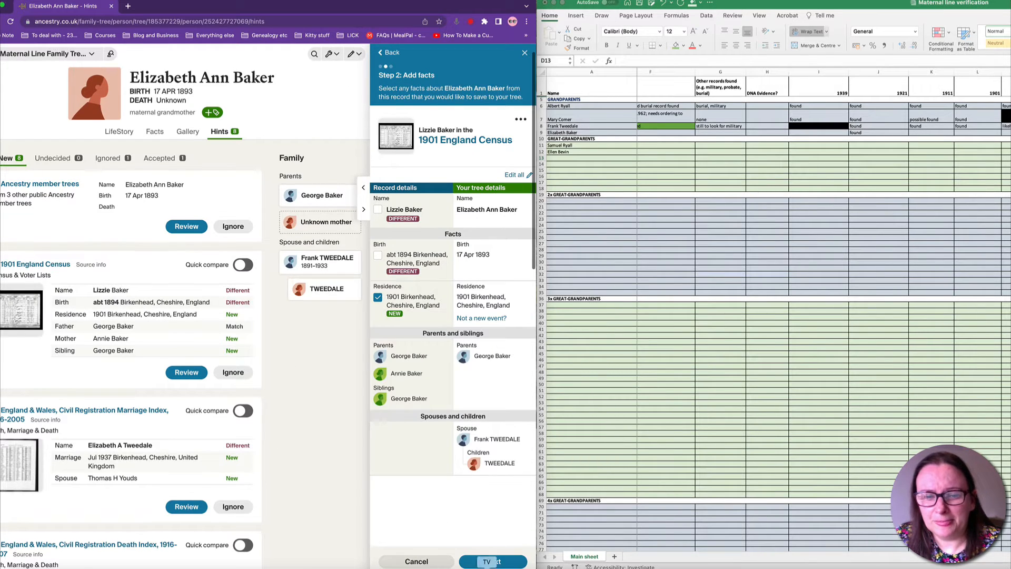
click(494, 562)
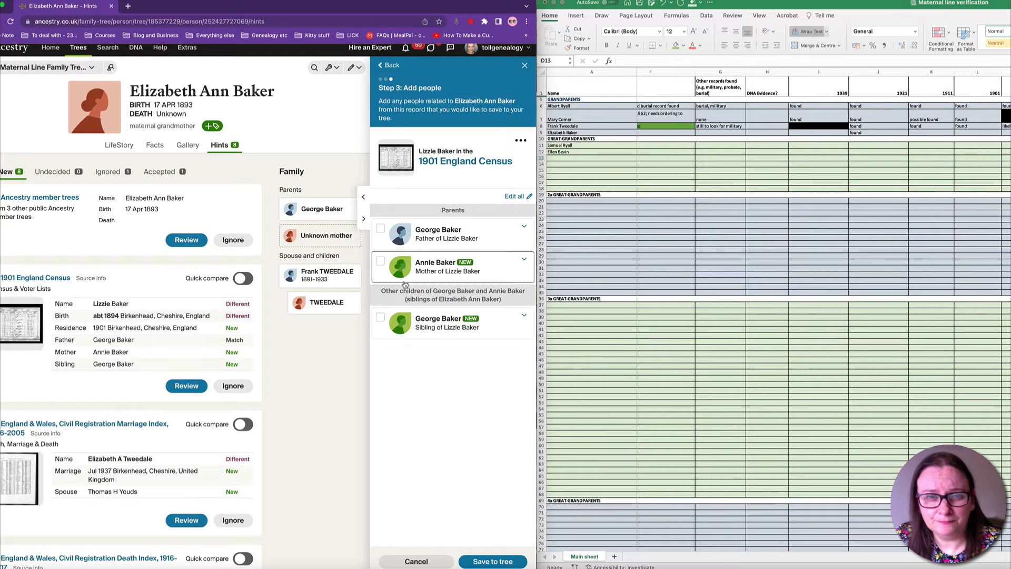
click(381, 227)
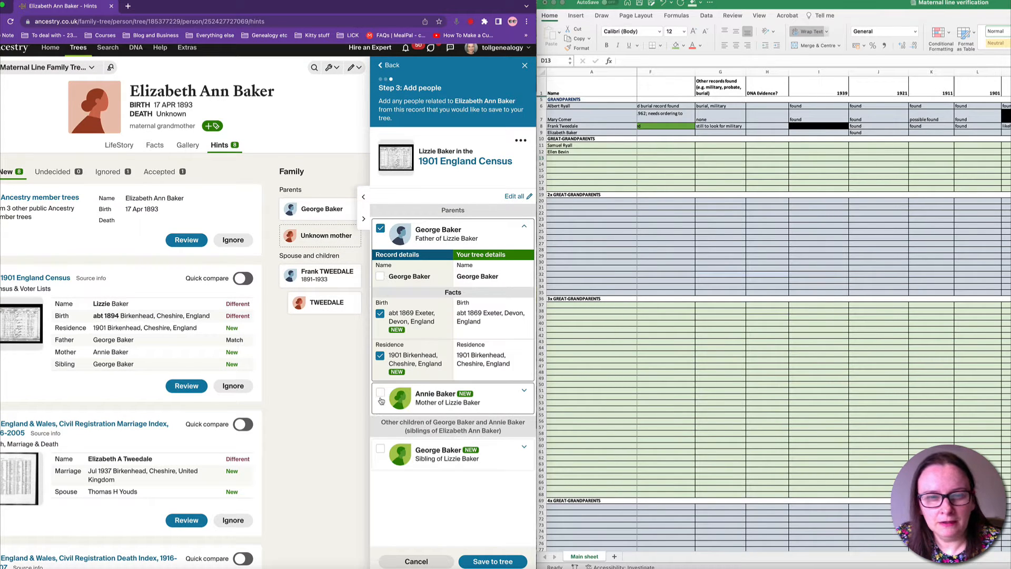
click(381, 393)
click(493, 446)
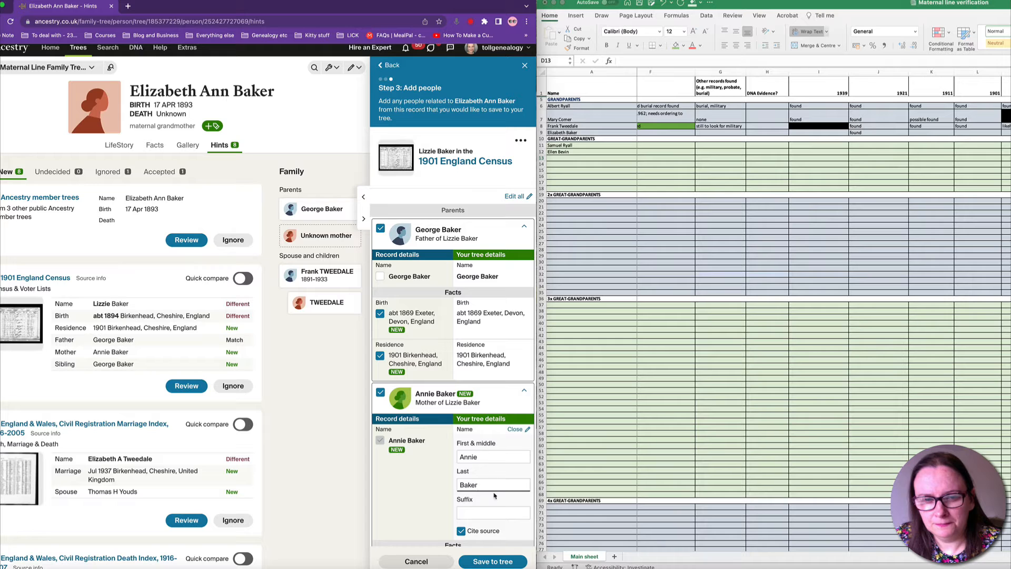
drag(482, 486, 403, 491)
key(BackSpace)
scroll(402, 494, down, 5)
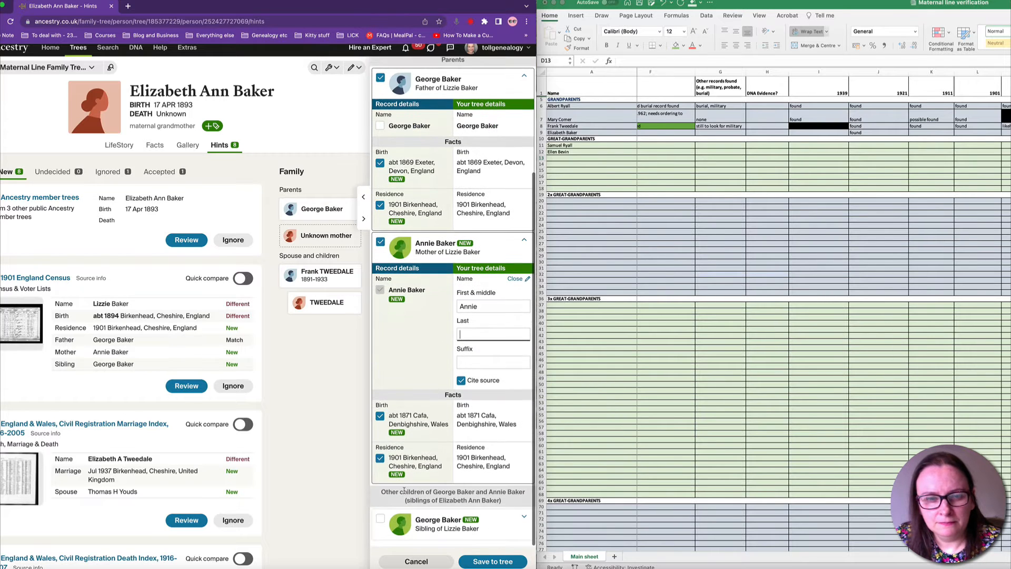
click(380, 519)
scroll(390, 519, down, 5)
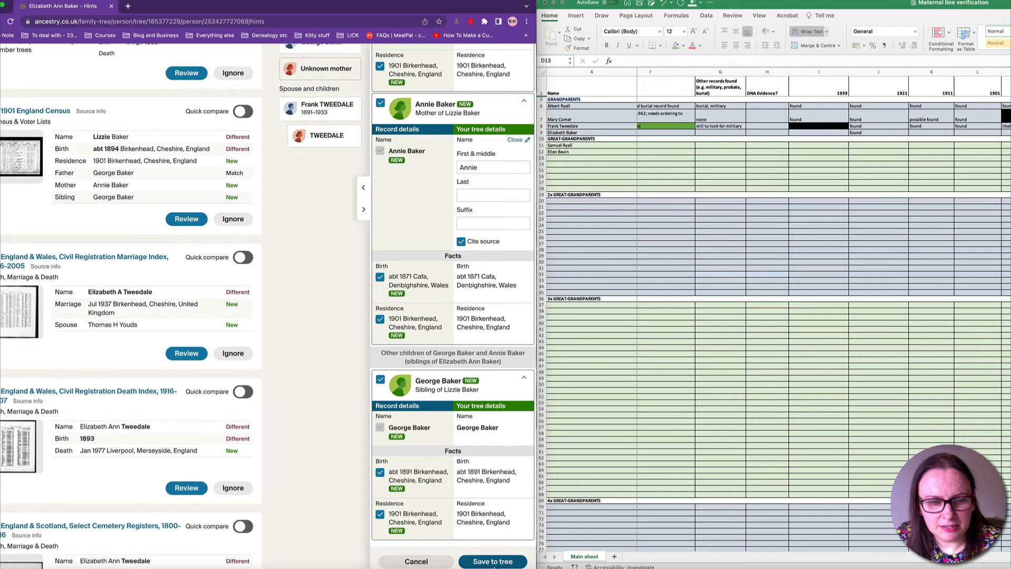
click(490, 564)
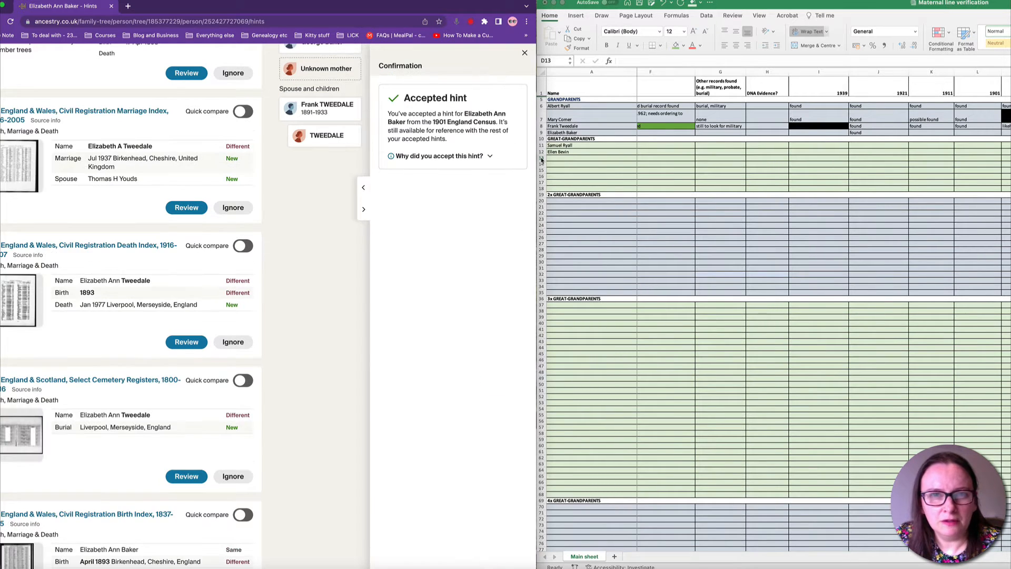
click(525, 52)
click(863, 217)
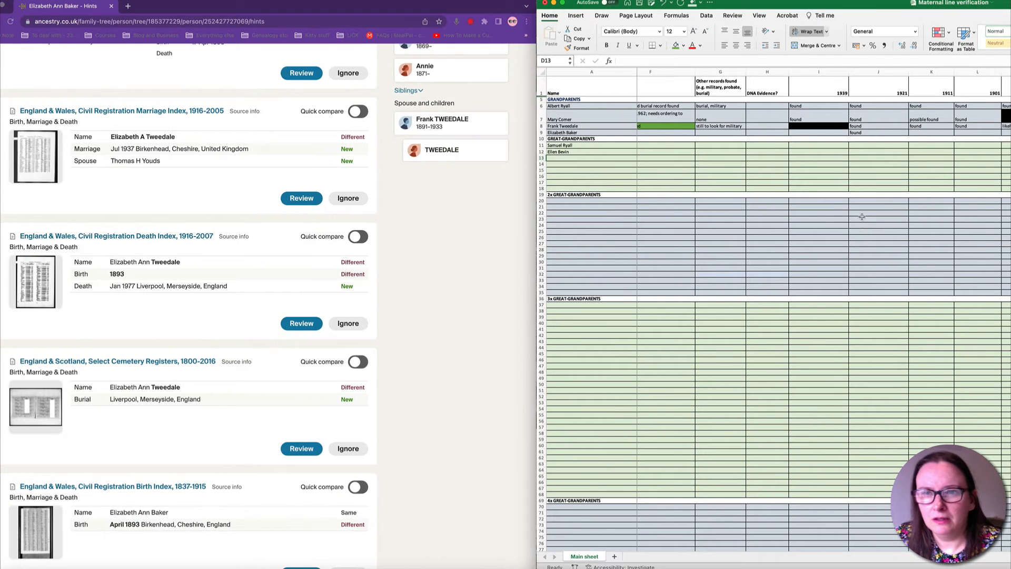
scroll(862, 217, right, 1)
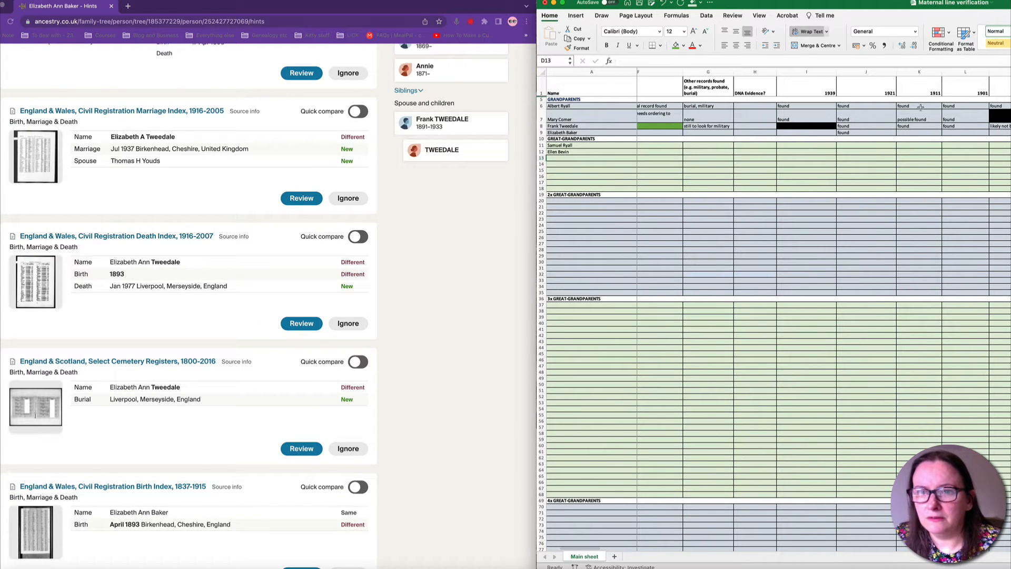
click(905, 134)
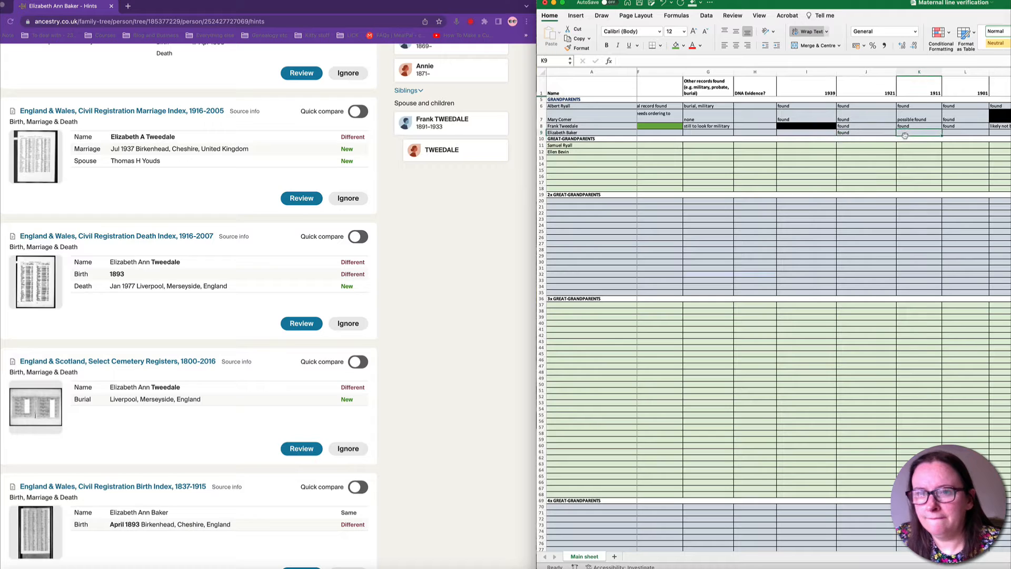
text(found)
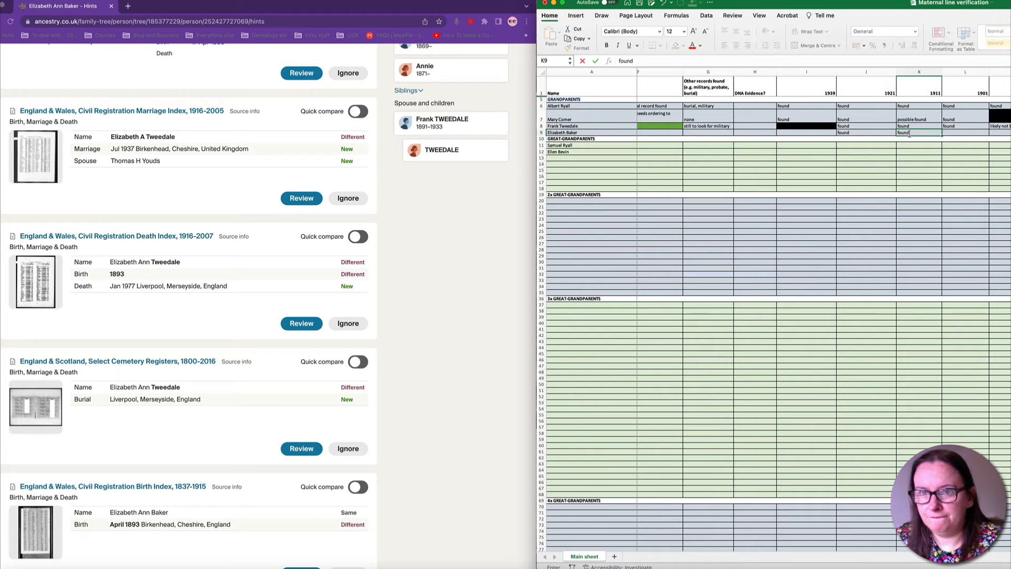
key(BackSpace)
key(BackSpace)
click(947, 134)
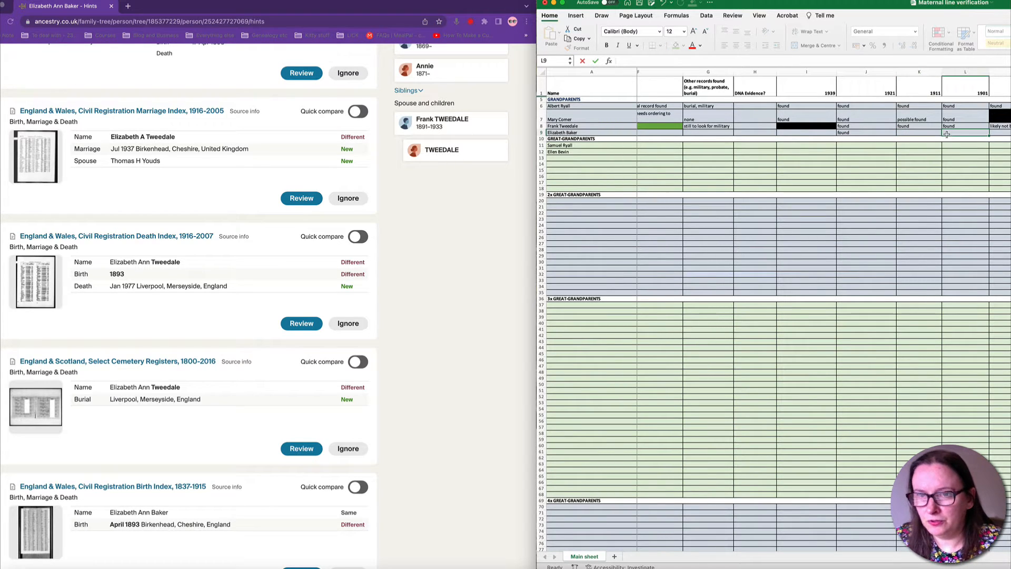
text(found)
key(Return)
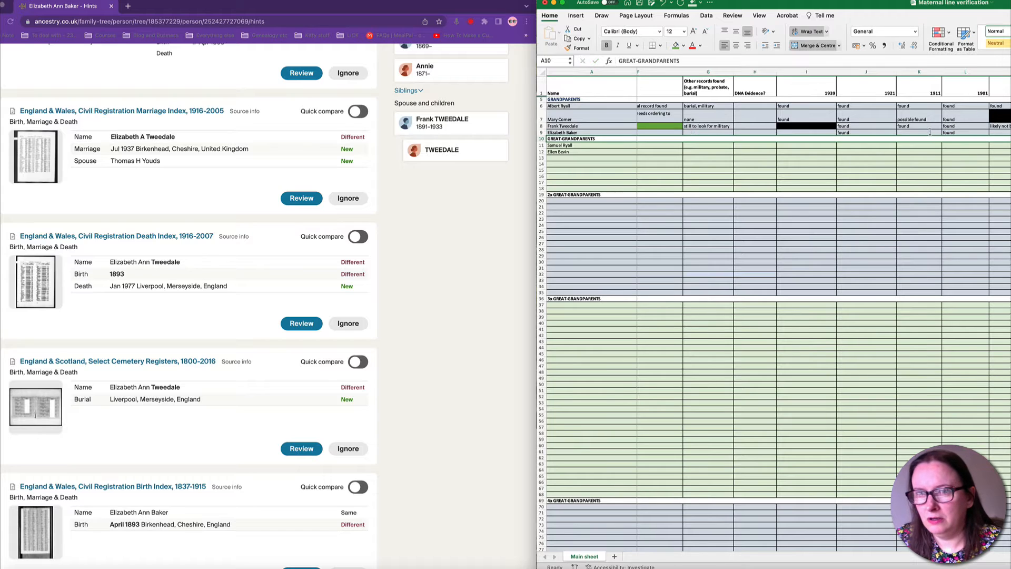
click(926, 130)
text(possible found)
key(Return)
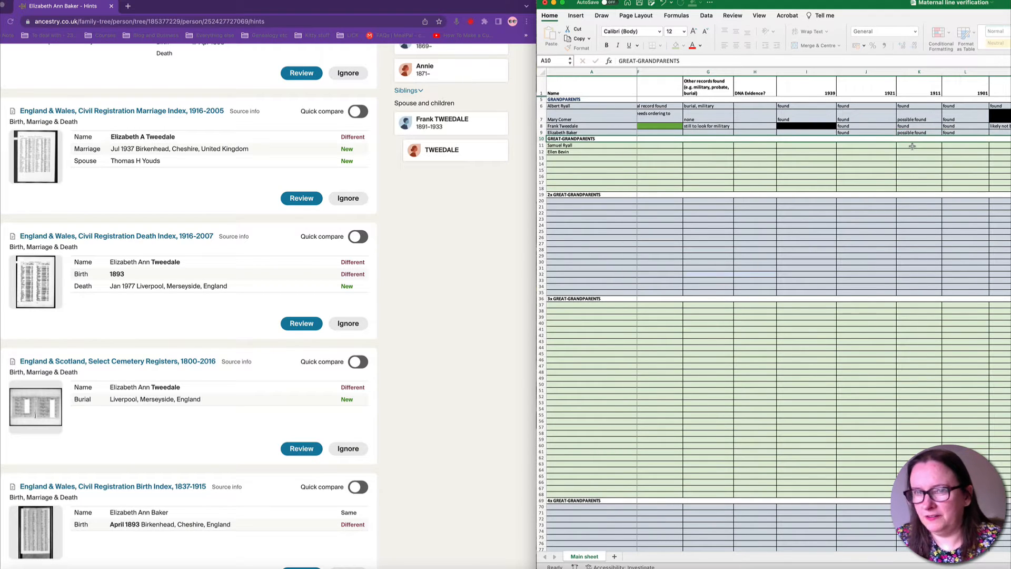
scroll(909, 143, right, 5)
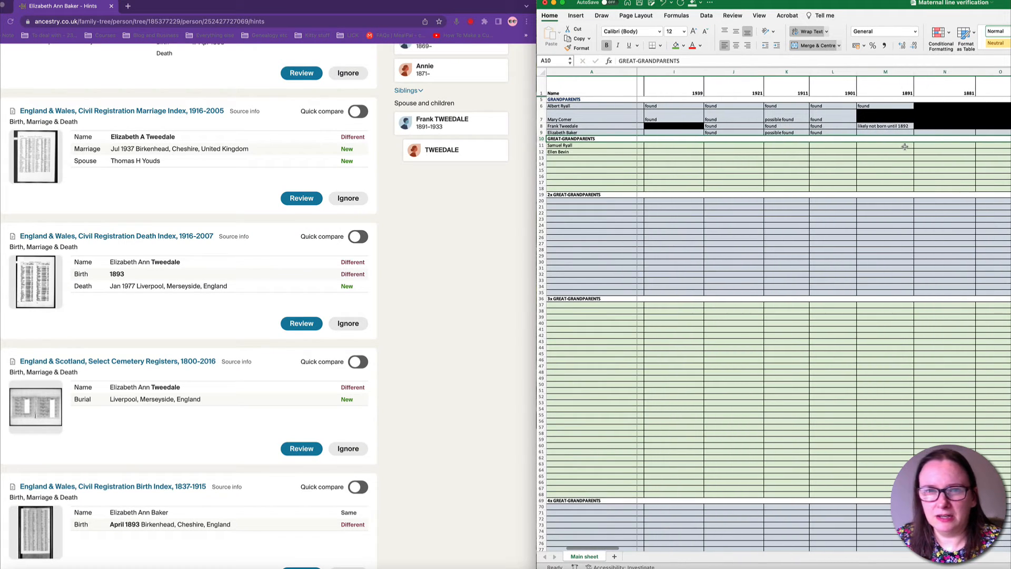
scroll(905, 147, left, 5)
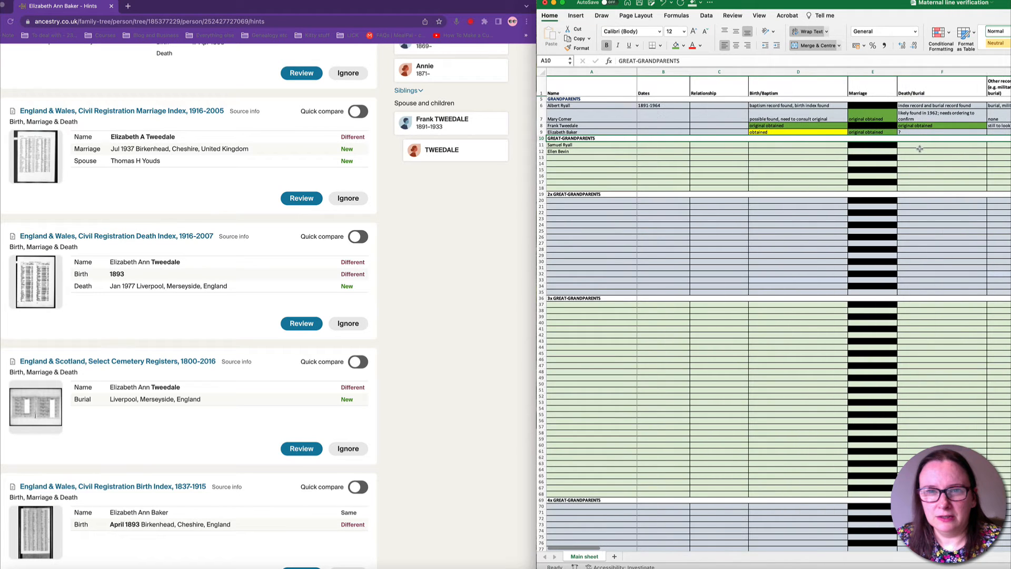
click(400, 179)
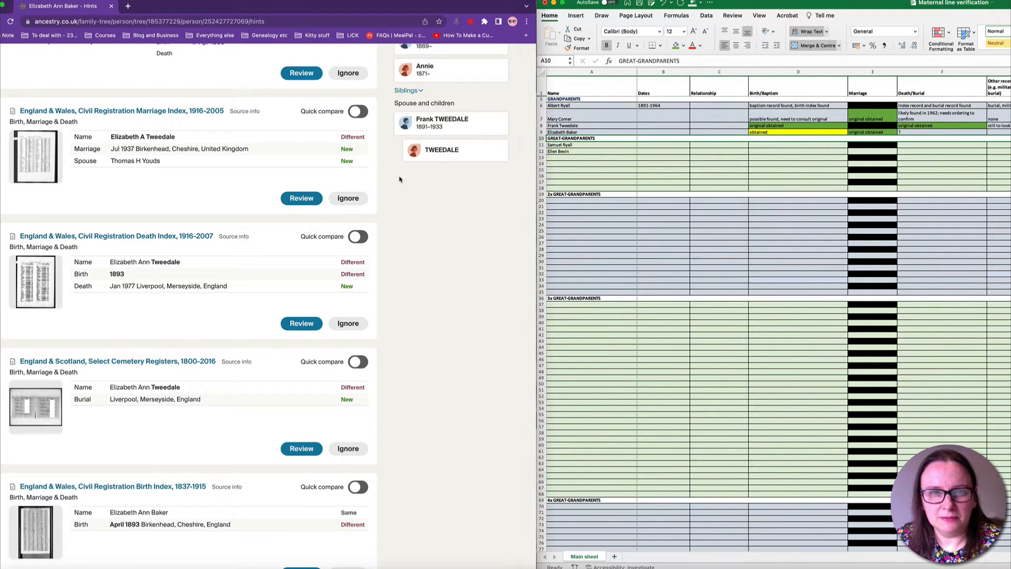
scroll(400, 179, up, 3)
scroll(400, 179, up, 3)
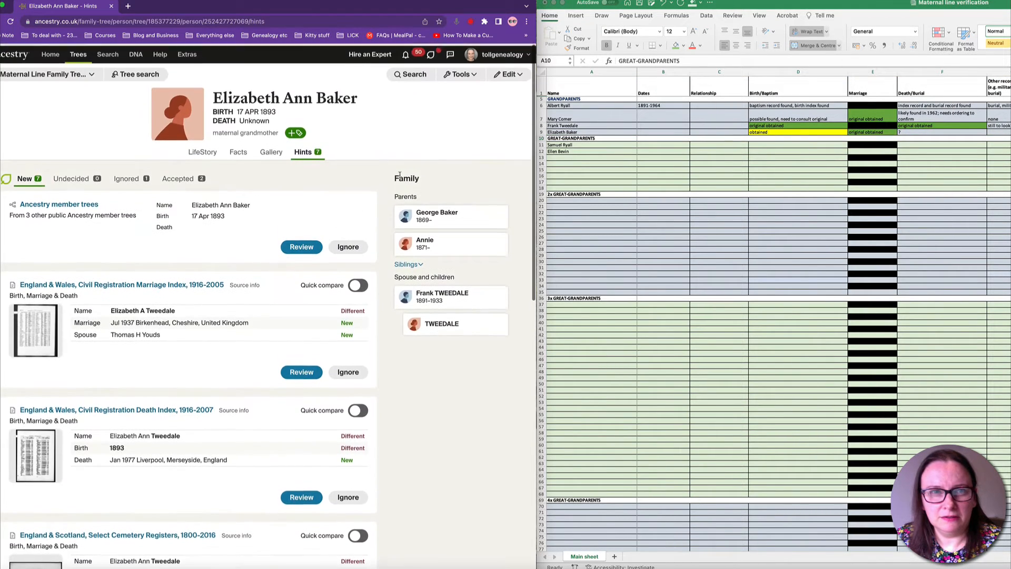
click(650, 131)
click(650, 131)
text(1893-)
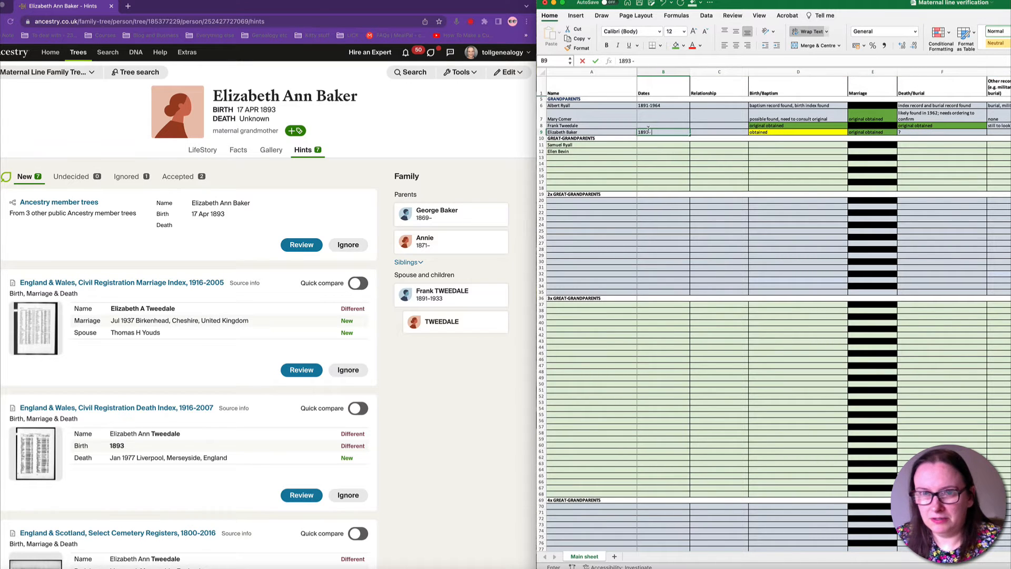
key(Return)
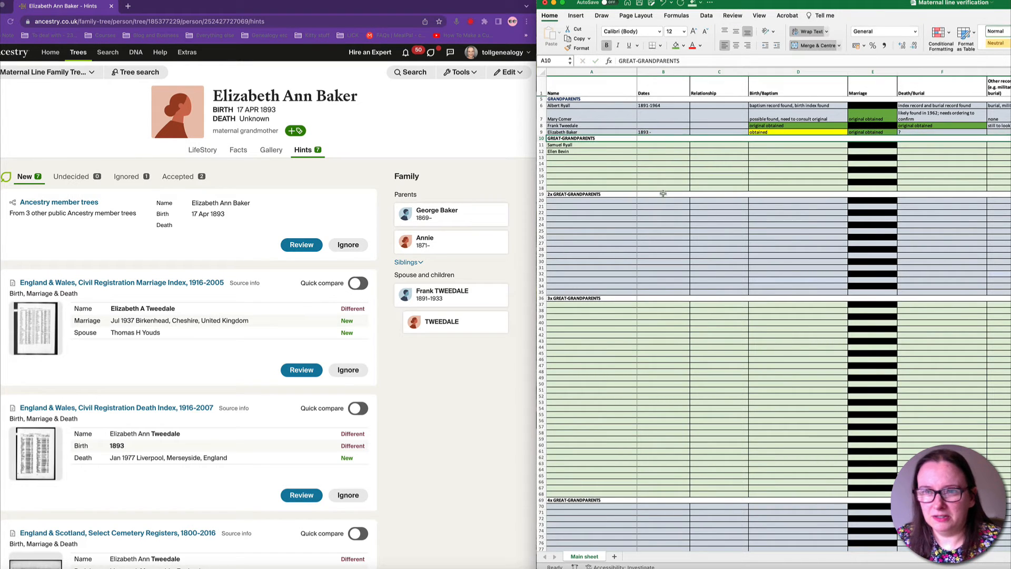
Fill Elizabeth Baker's 1891 to 1841 census cells black
scroll(756, 206, right, 5)
scroll(756, 206, right, 5)
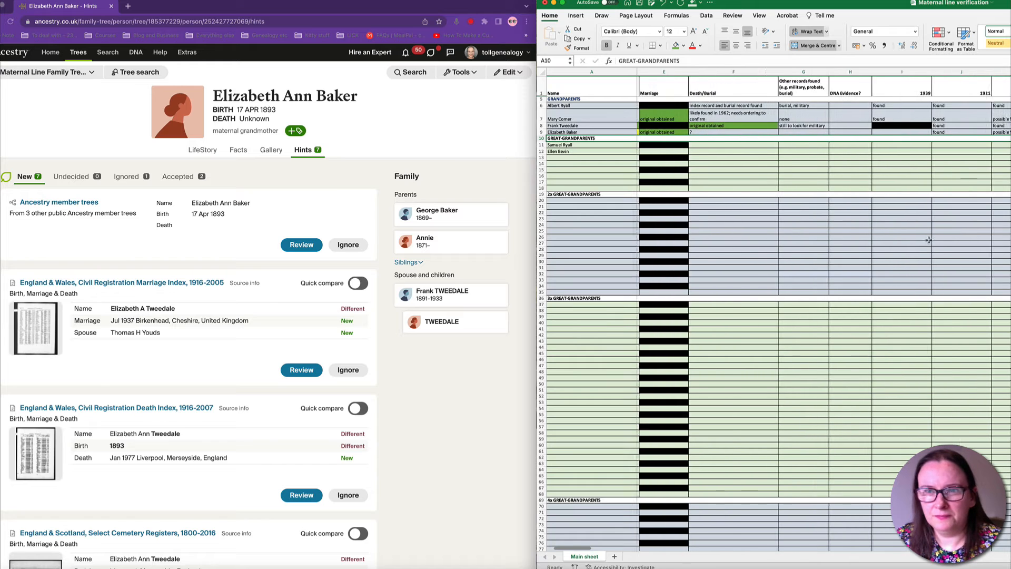
drag(876, 132, 1009, 138)
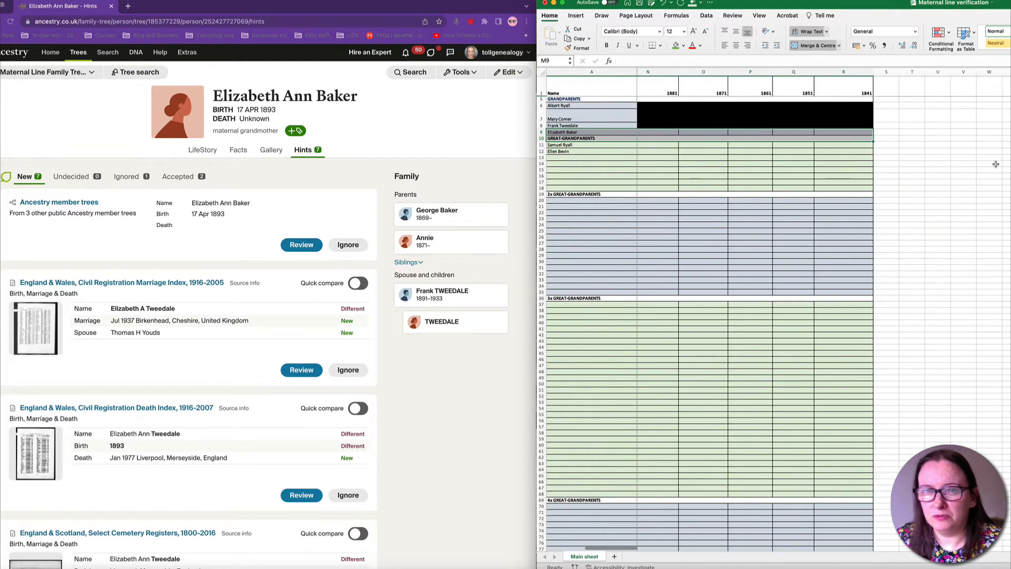
scroll(989, 162, left, 1)
click(989, 162)
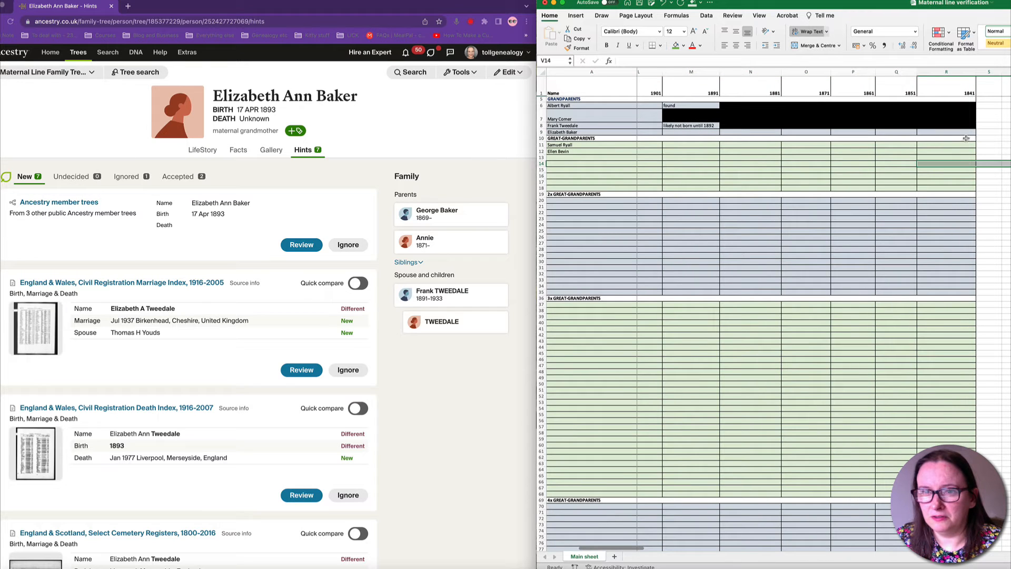
drag(968, 132, 690, 132)
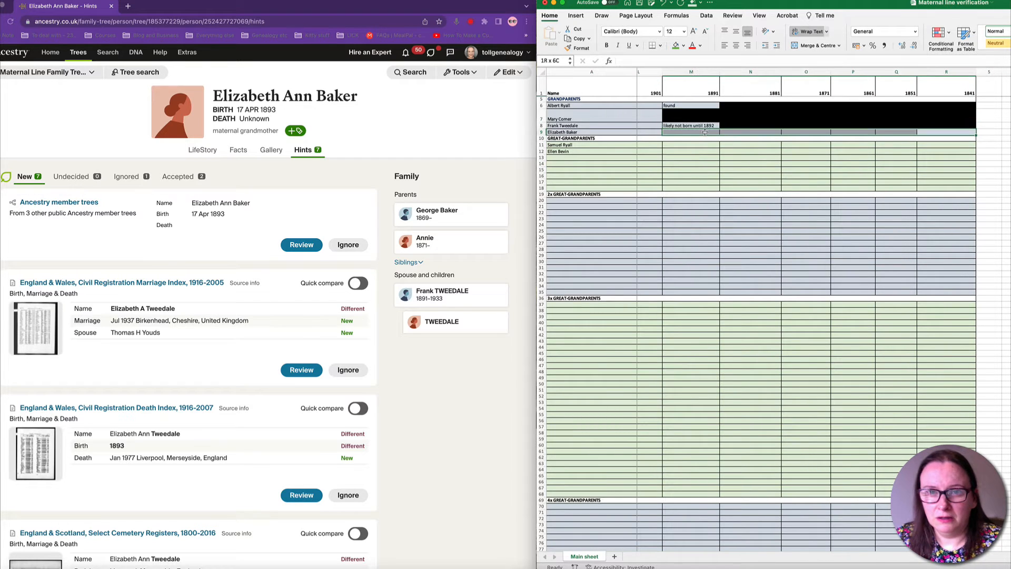
click(683, 48)
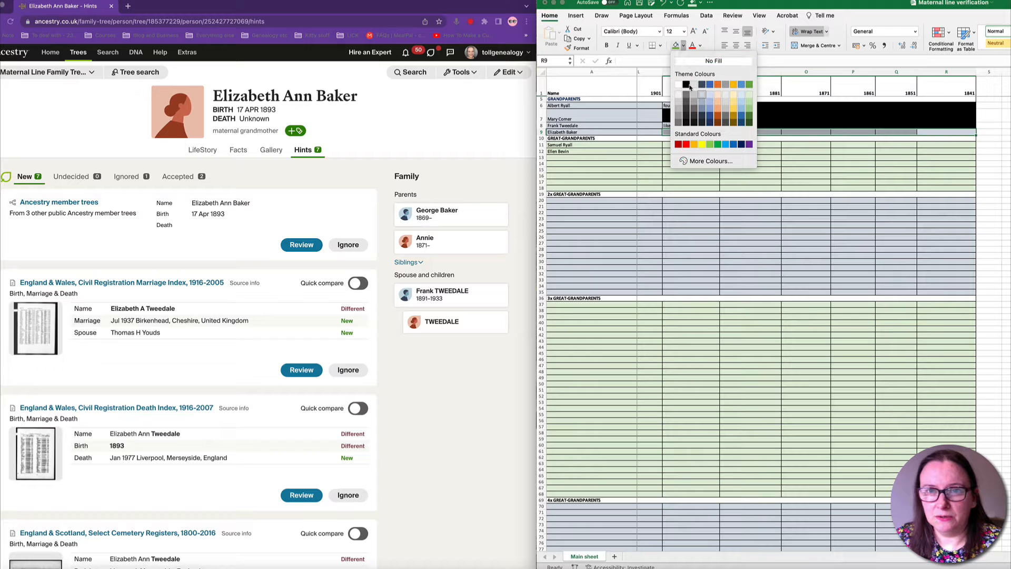
click(691, 84)
scroll(730, 132, left, 2)
scroll(729, 132, left, 4)
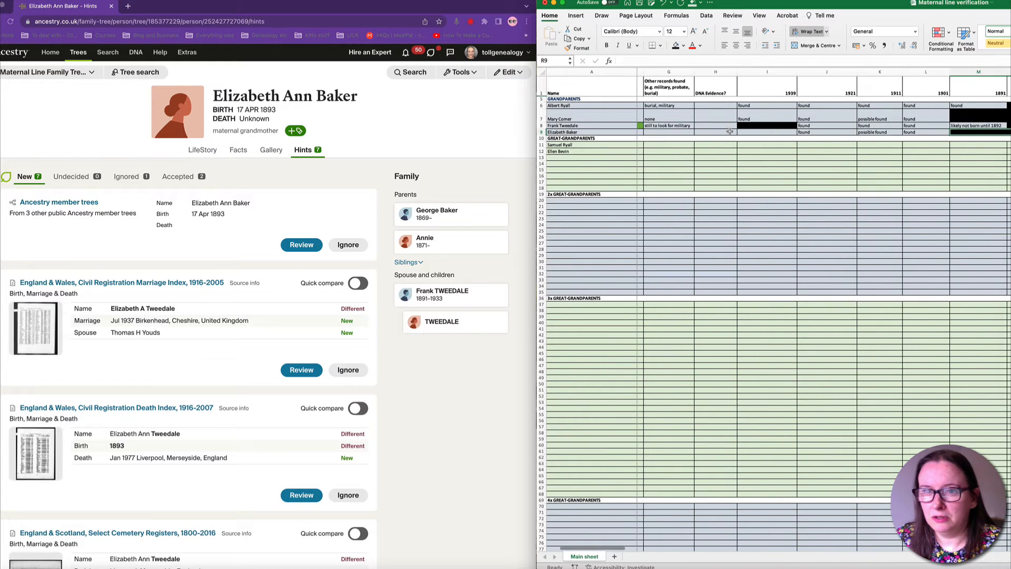
click(933, 170)
click(891, 132)
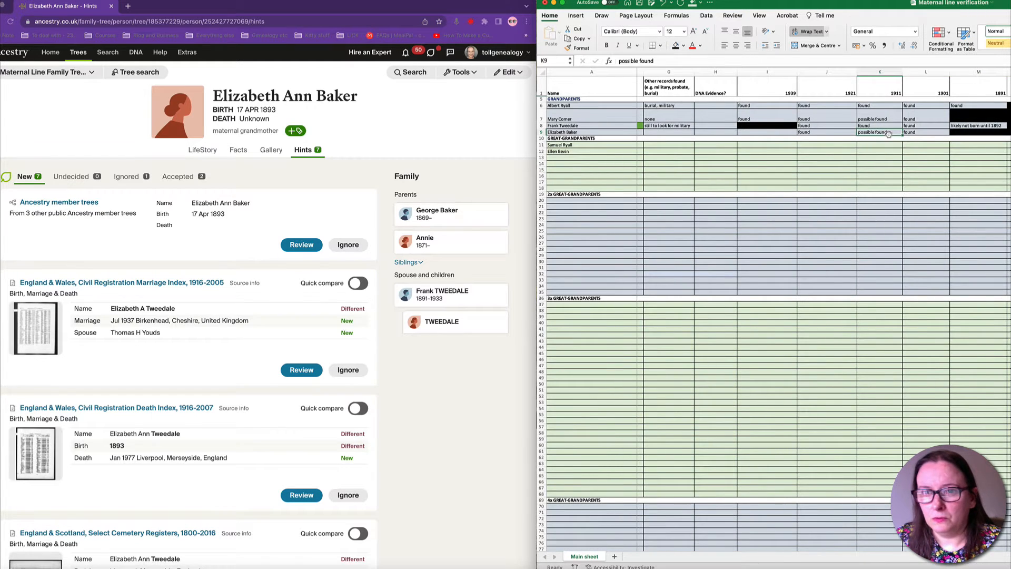
scroll(896, 133, left, 3)
scroll(895, 133, left, 2)
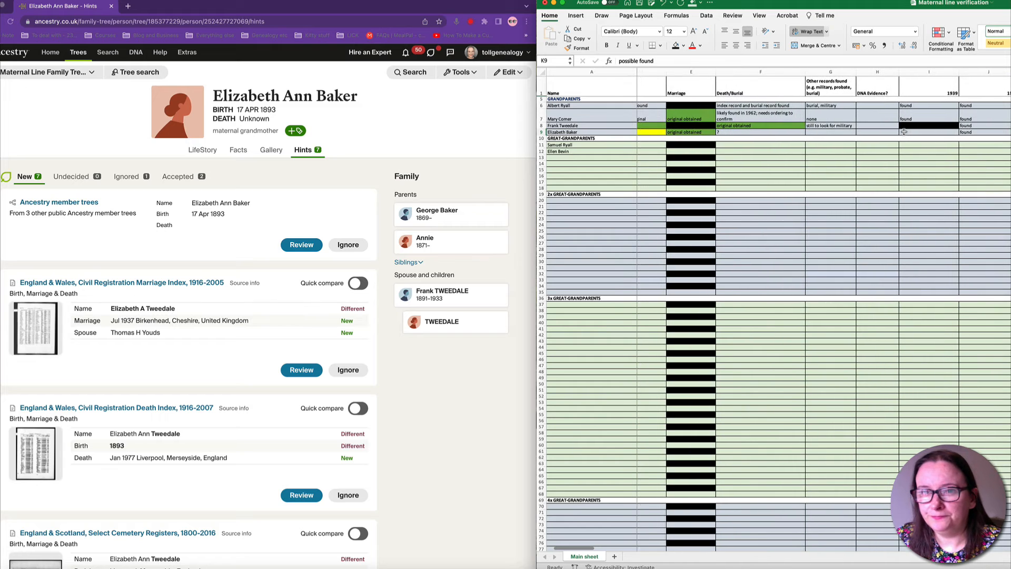
scroll(717, 142, left, 4)
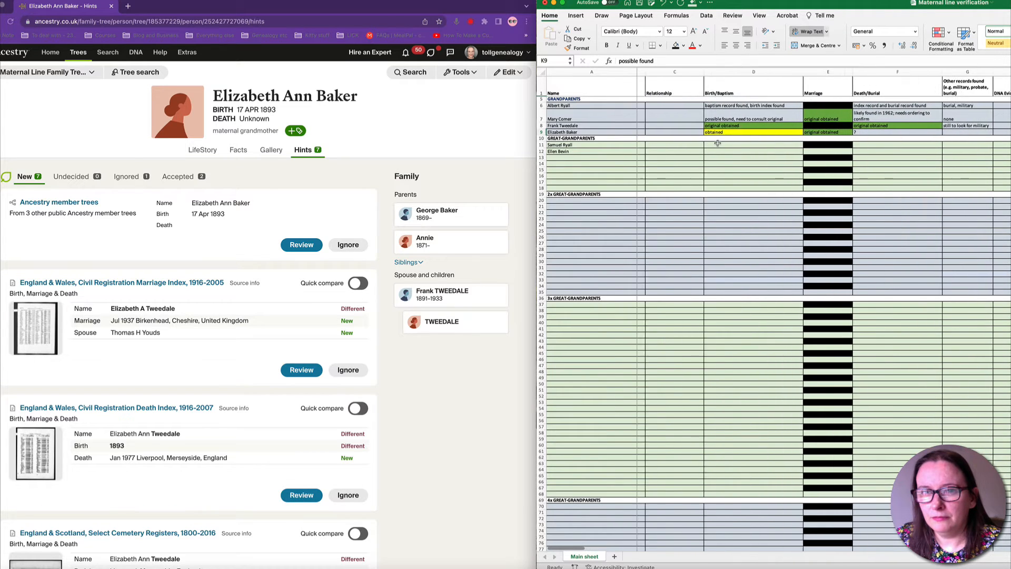
click(790, 151)
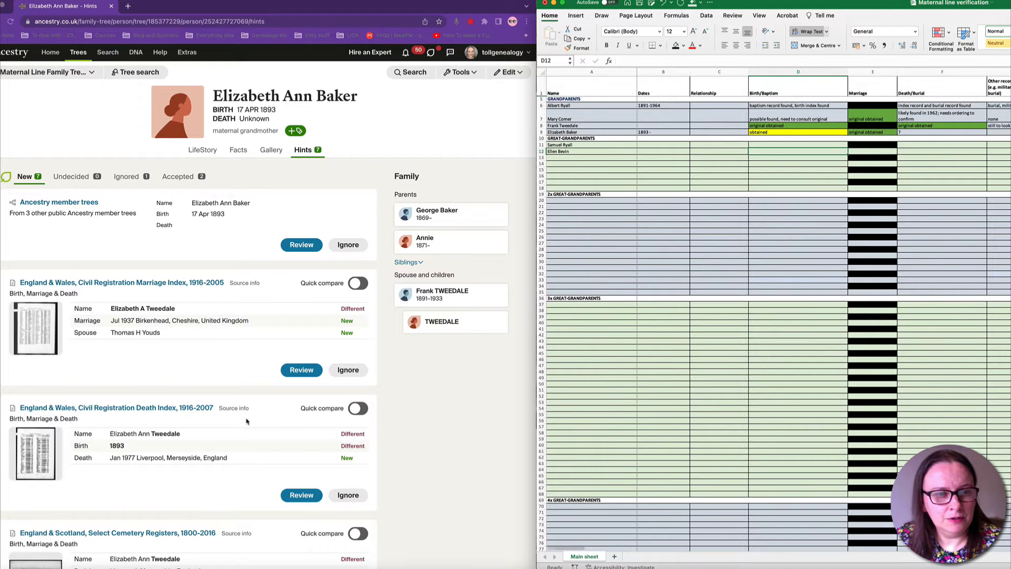
Bring Elizabeth Baker birth.pdf, her 1893 Tranmere birth certificate, into view beside the tracker
scroll(245, 416, down, 10)
scroll(248, 413, down, 4)
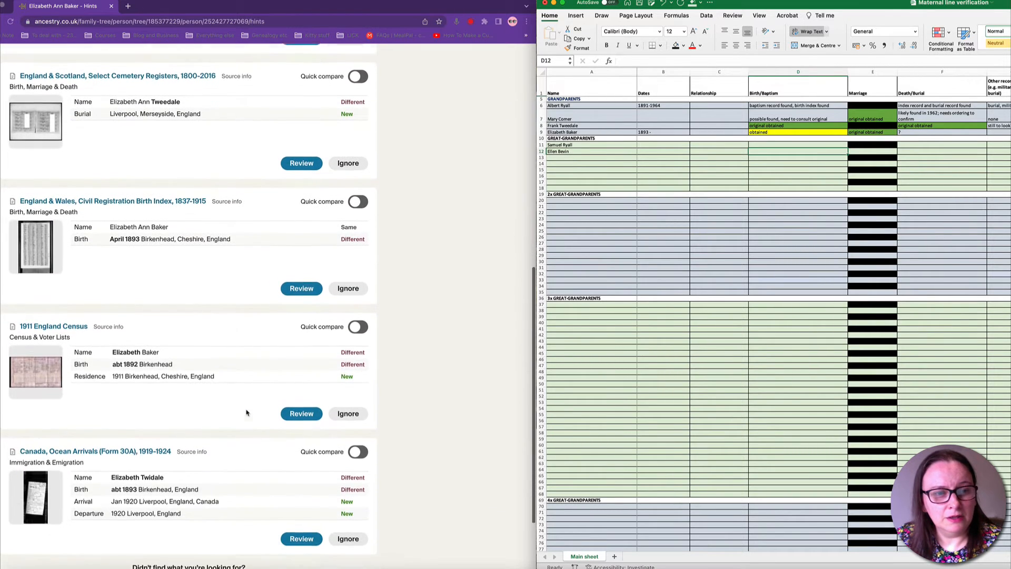
scroll(248, 413, up, 11)
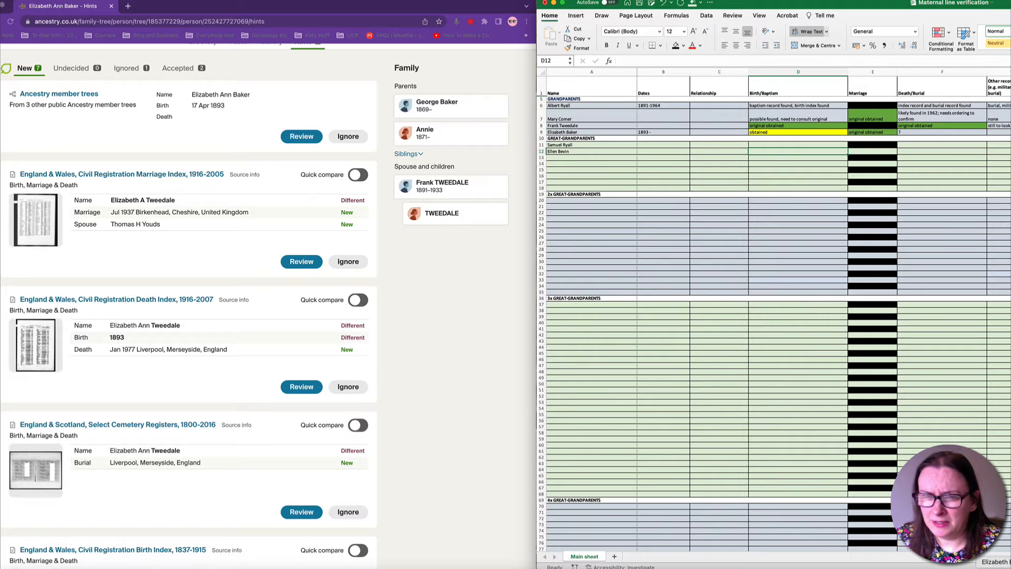
click(1009, 567)
drag(792, 165, 234, 8)
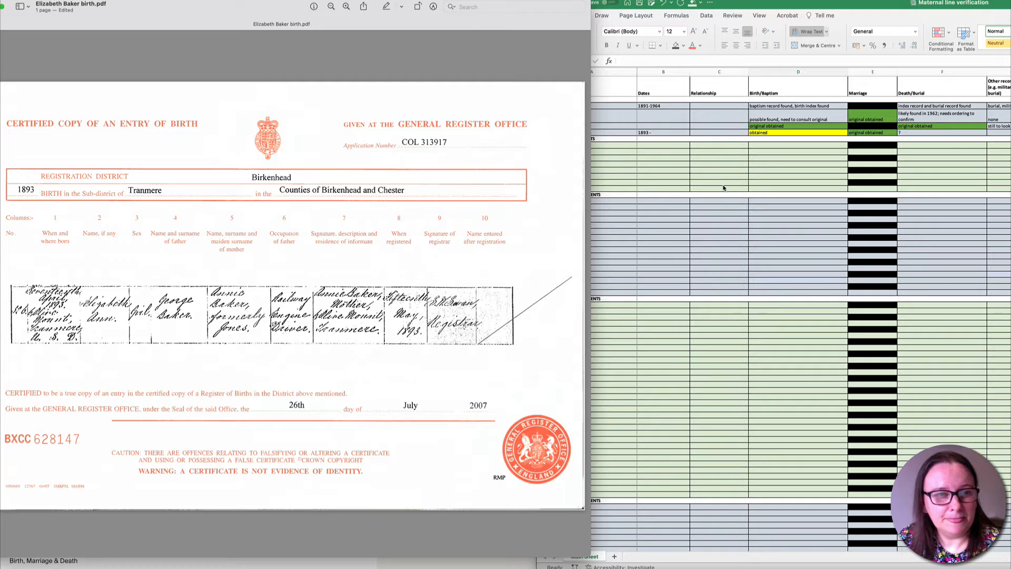
click(777, 145)
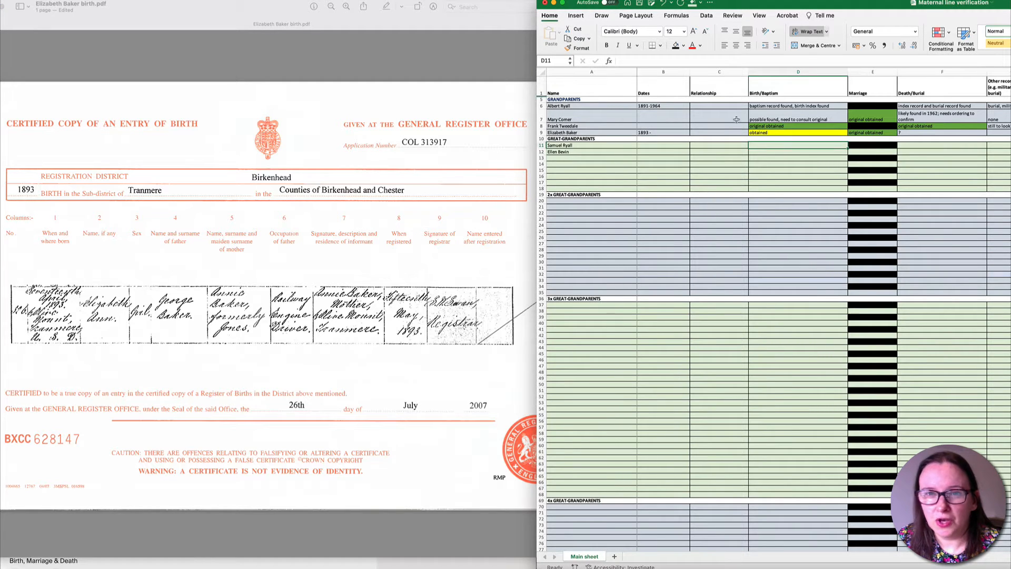
drag(123, 11, 636, 10)
click(347, 323)
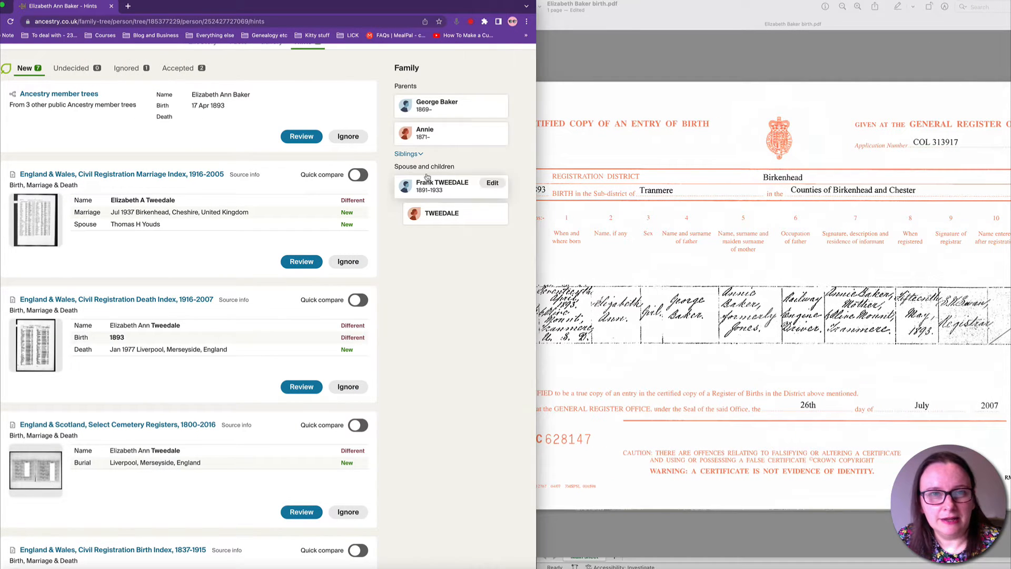
scroll(336, 270, up, 1)
scroll(336, 271, up, 3)
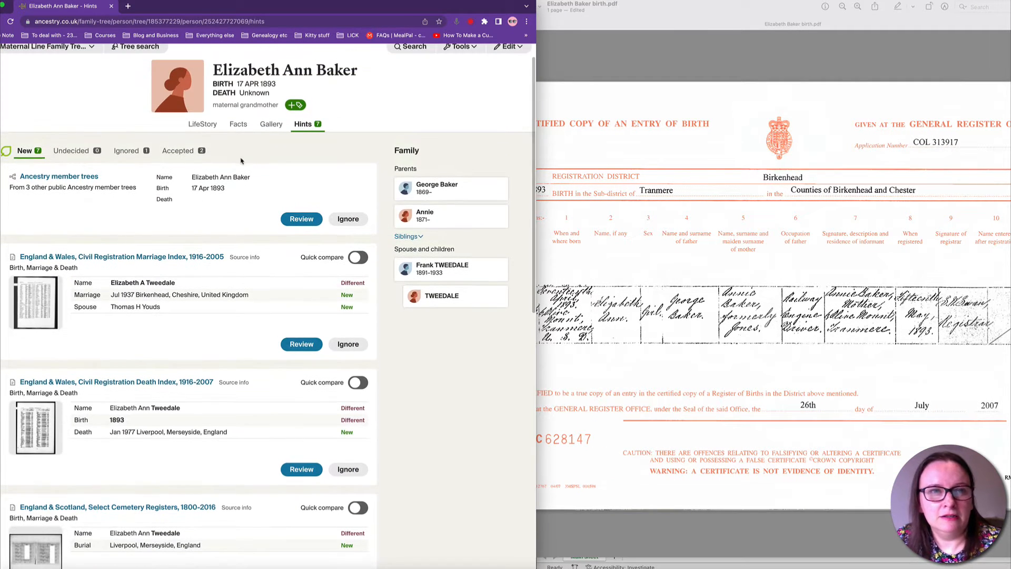
click(238, 125)
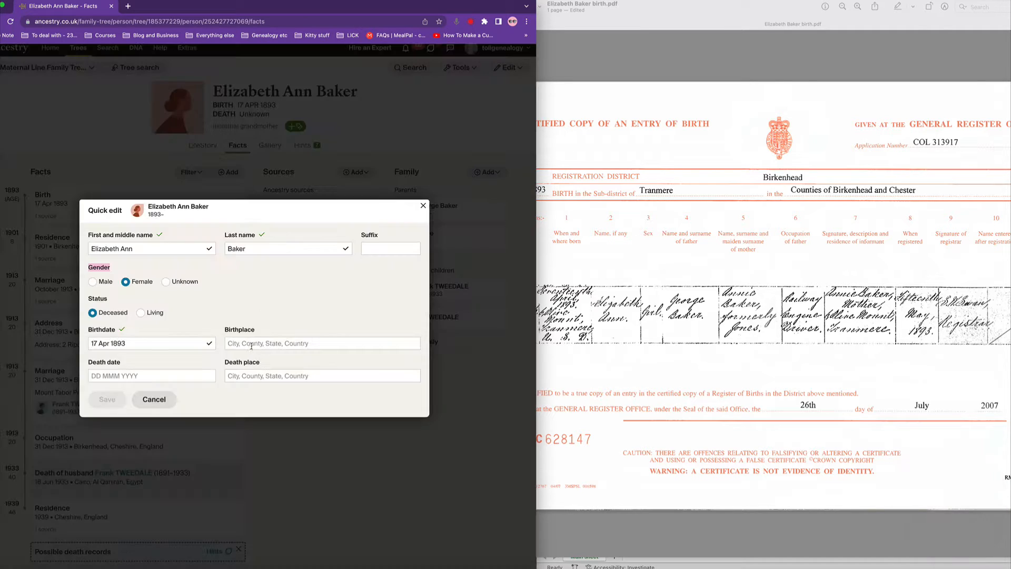
click(251, 346)
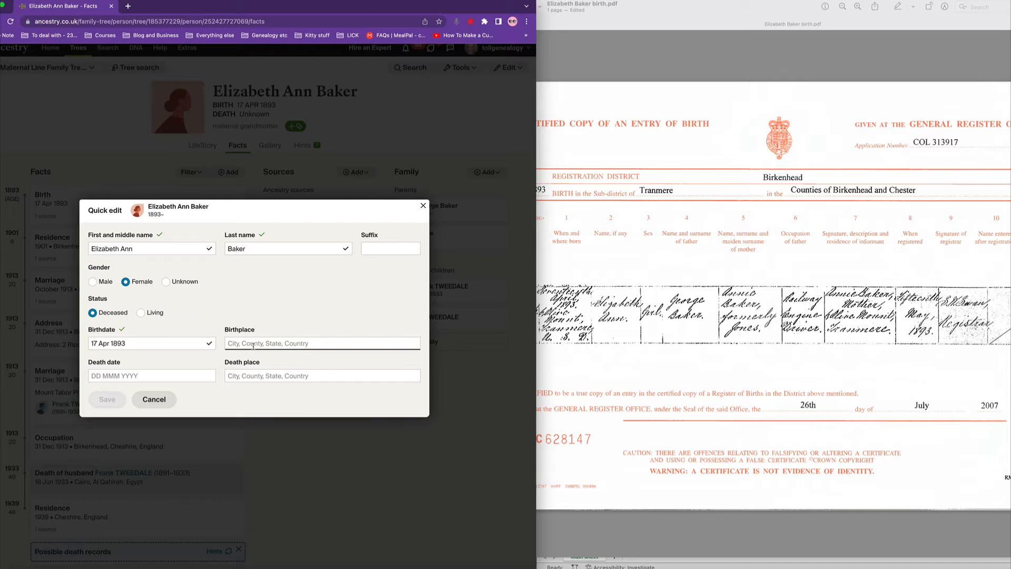
text(Bir)
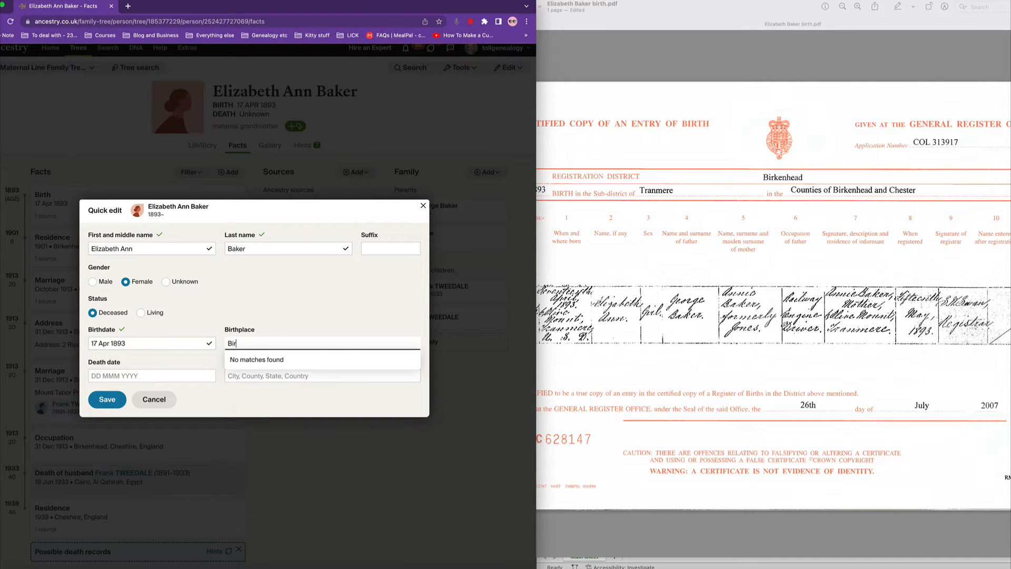
text(kenhead, Ch)
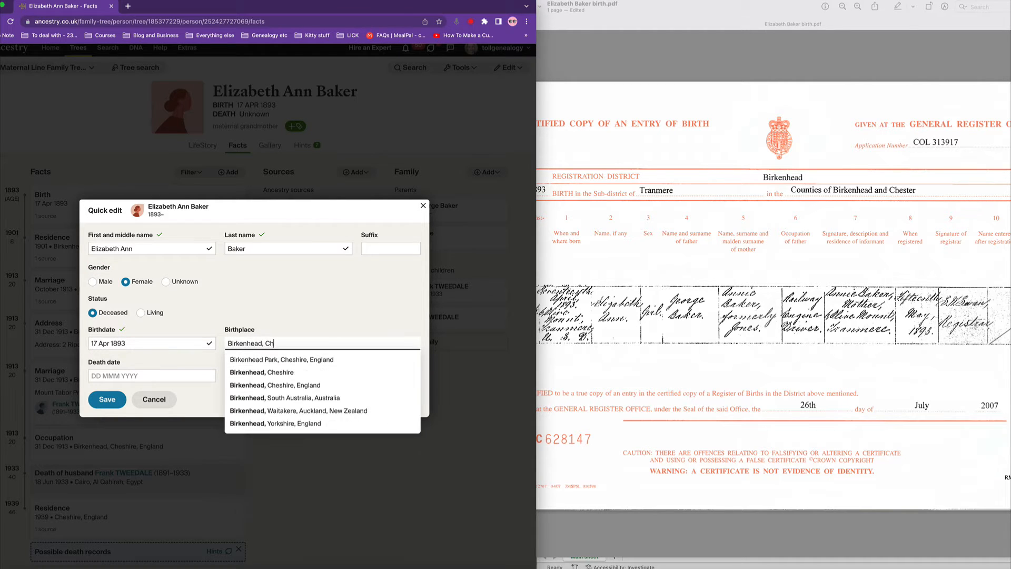
click(246, 374)
click(642, 390)
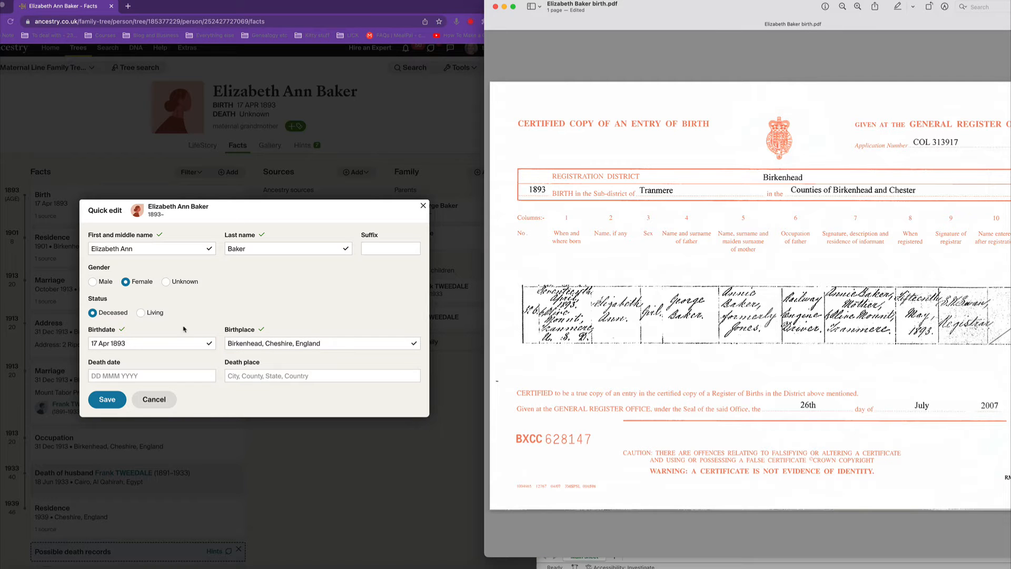
click(107, 401)
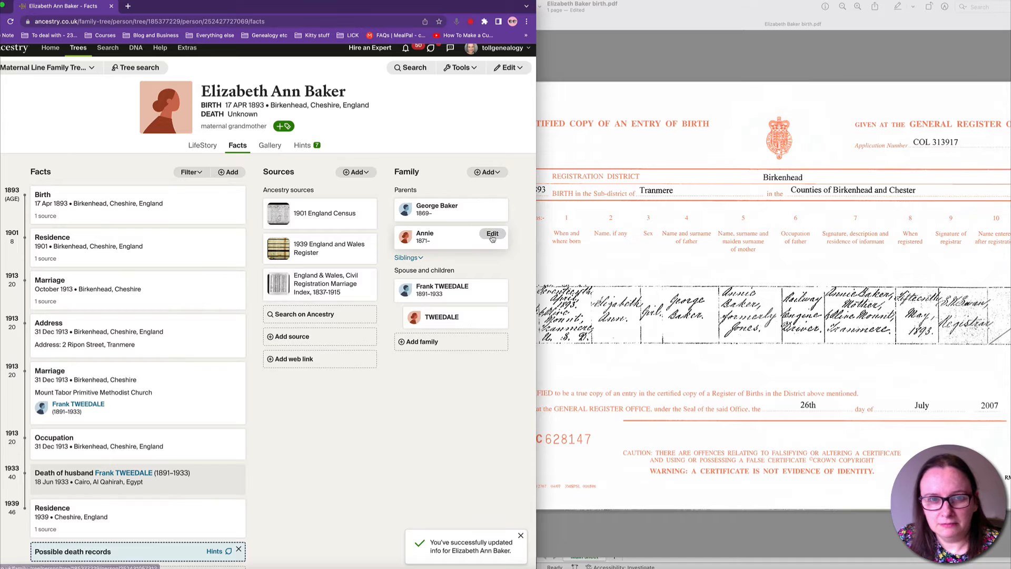
click(492, 235)
click(239, 249)
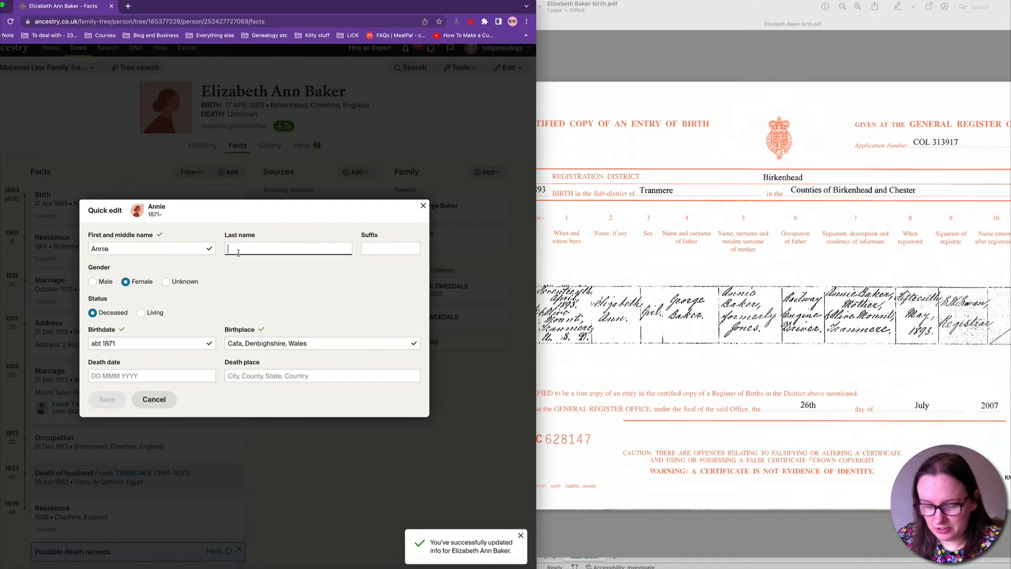
text(Jones)
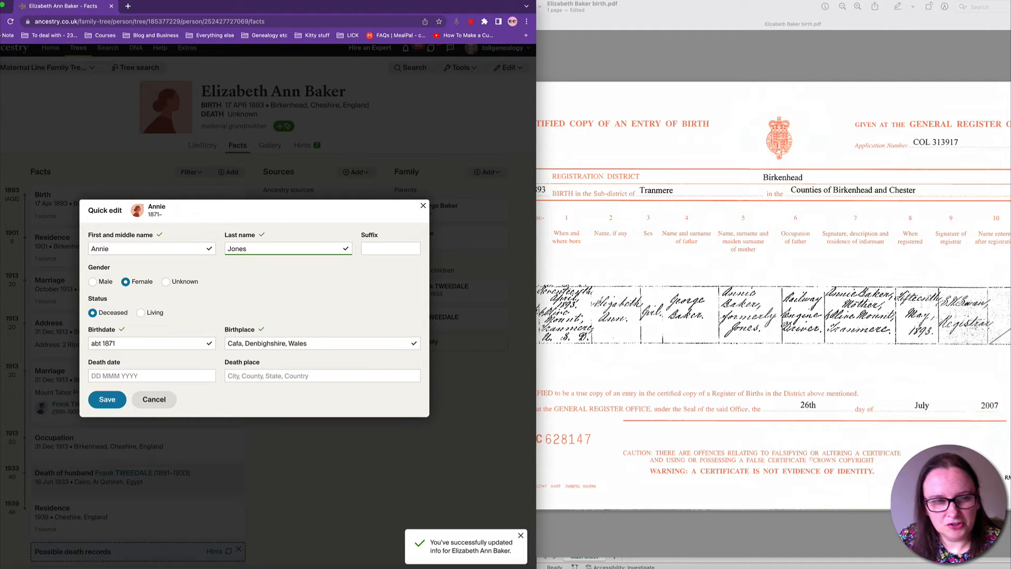
click(106, 400)
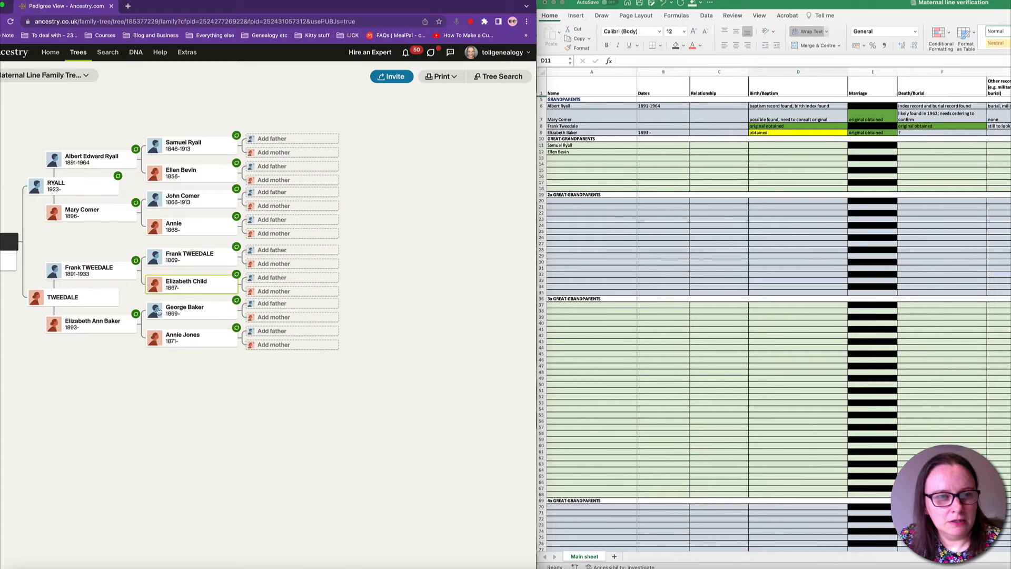
click(592, 158)
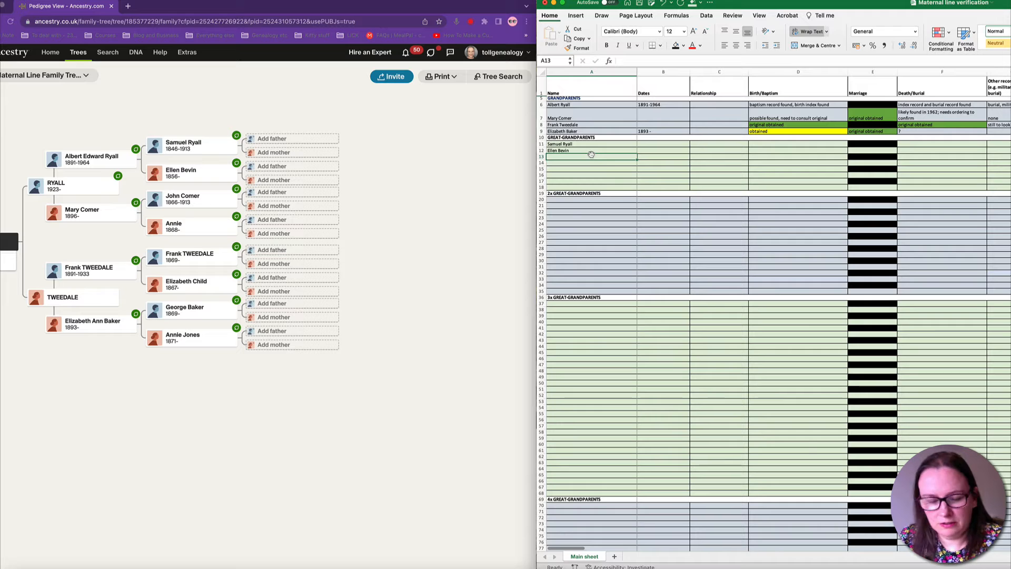
text(John Co)
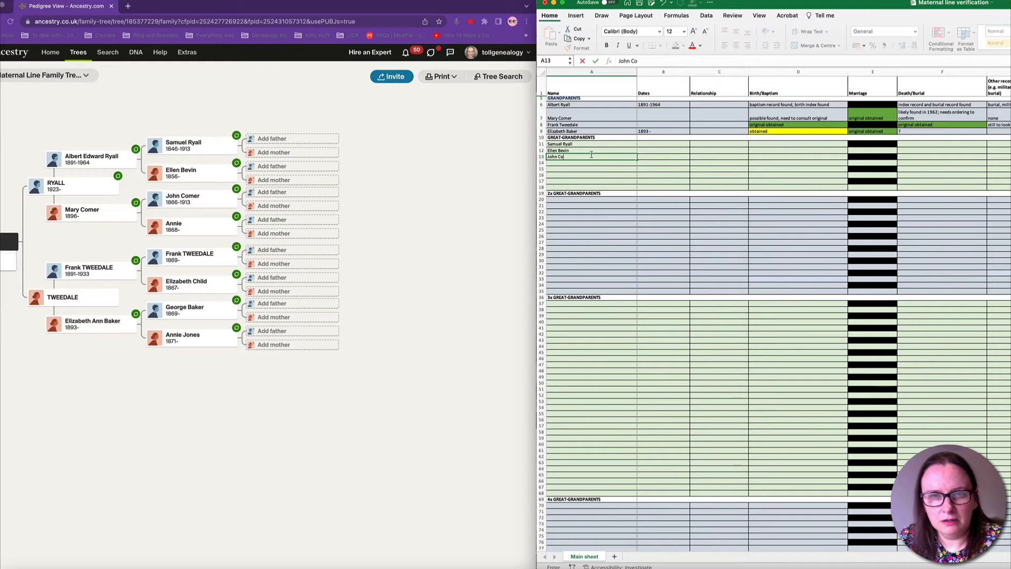
text(mer)
key(Return)
text(Annie)
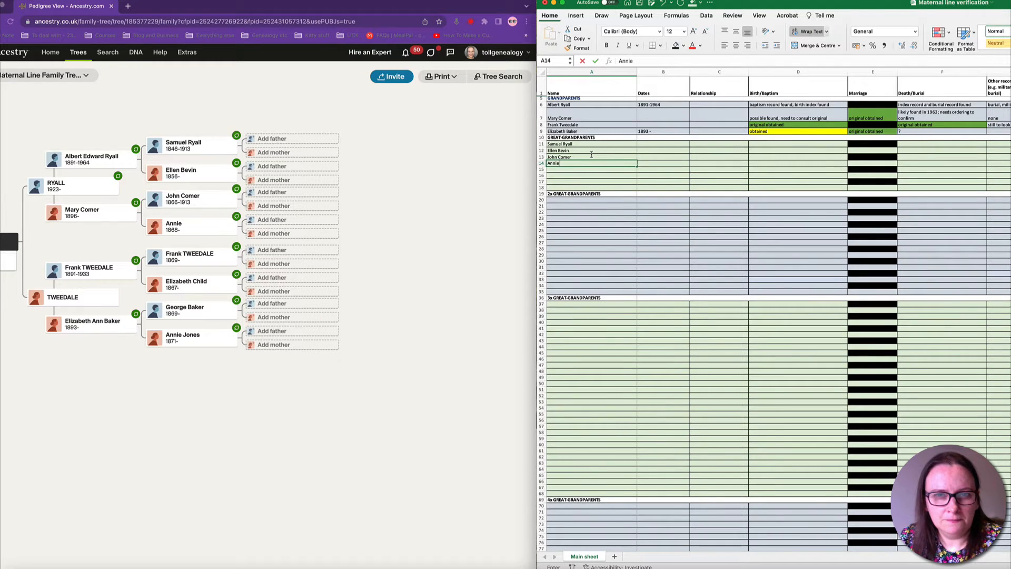
key(Return)
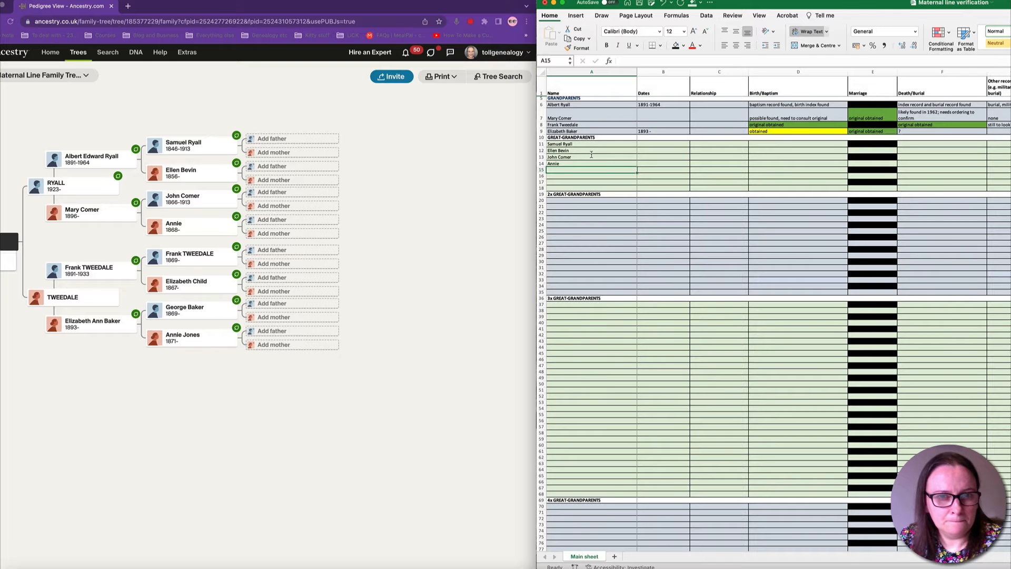
text(Frank Tweedale)
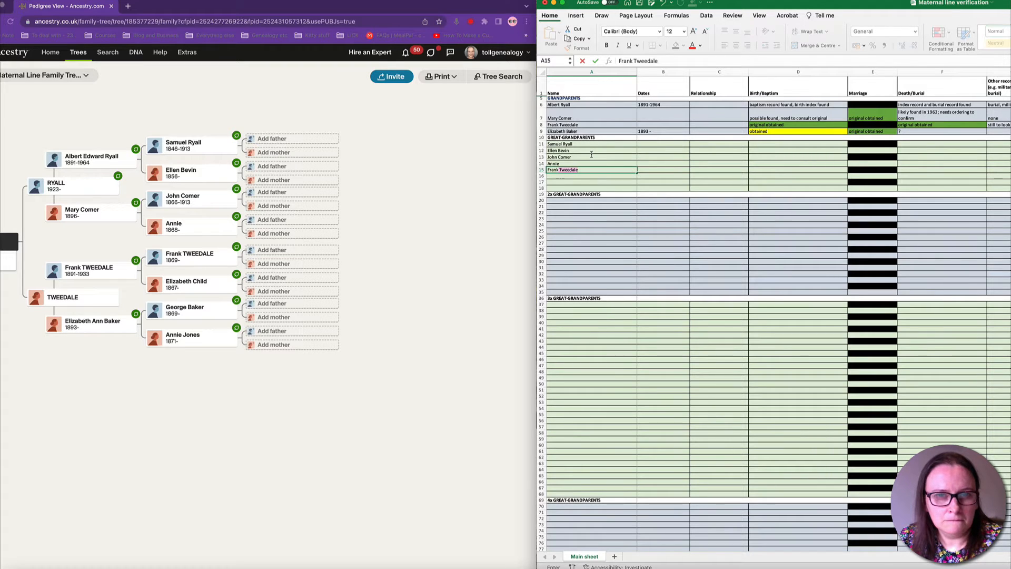
key(Return)
text(Eli)
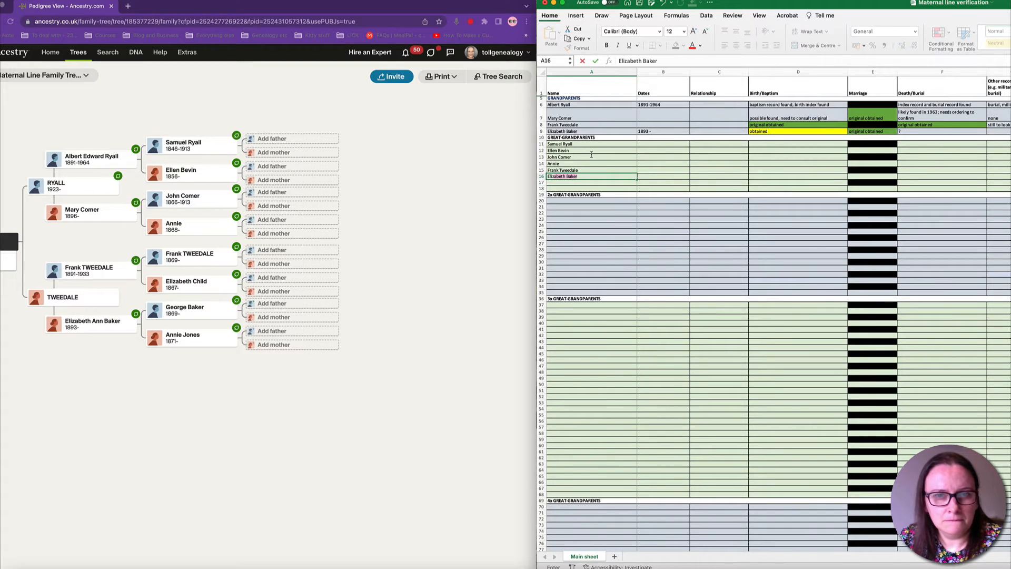
text(zabeth Child)
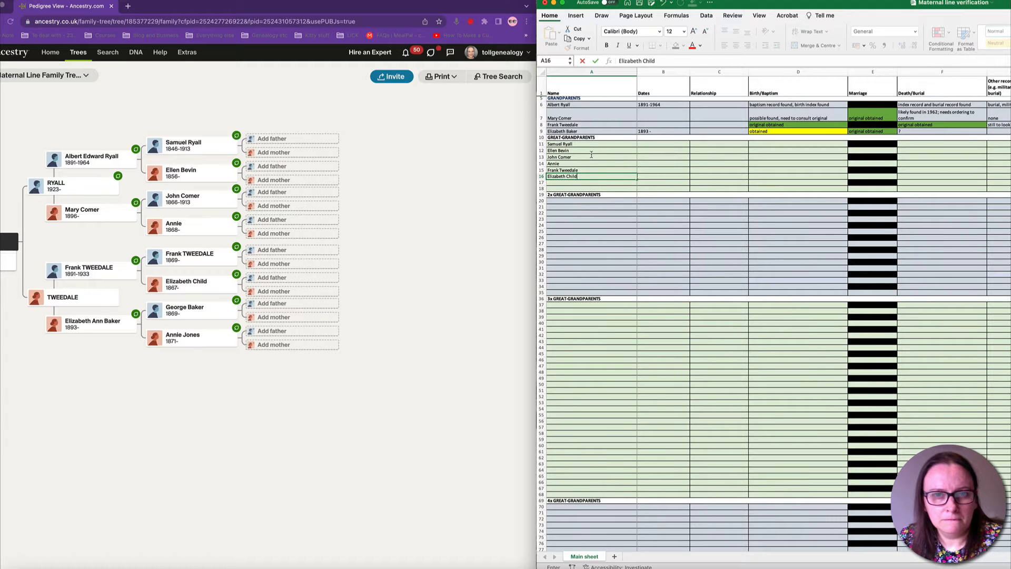
key(Return)
text(George)
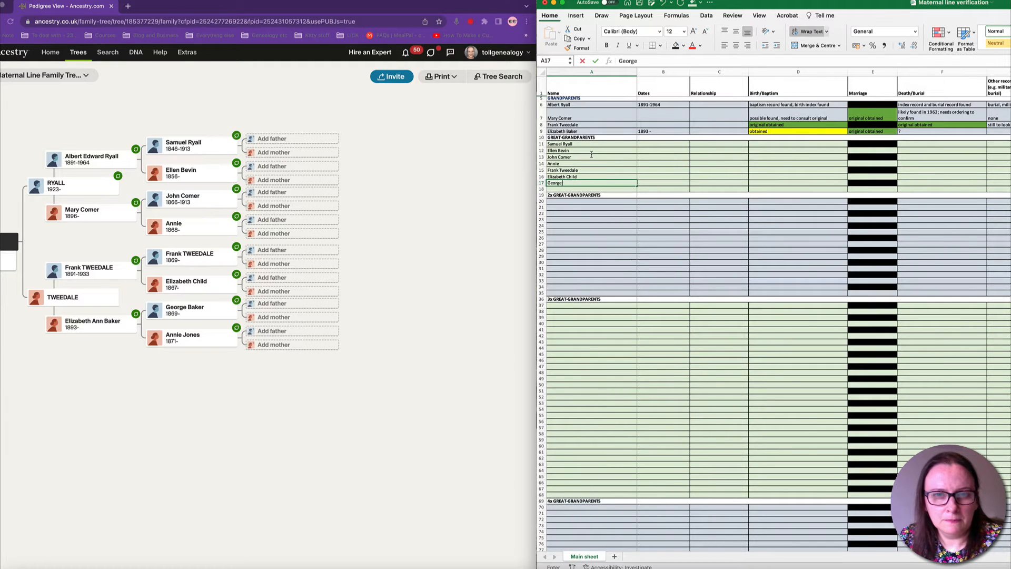
text( Baker)
key(Return)
text(Annie)
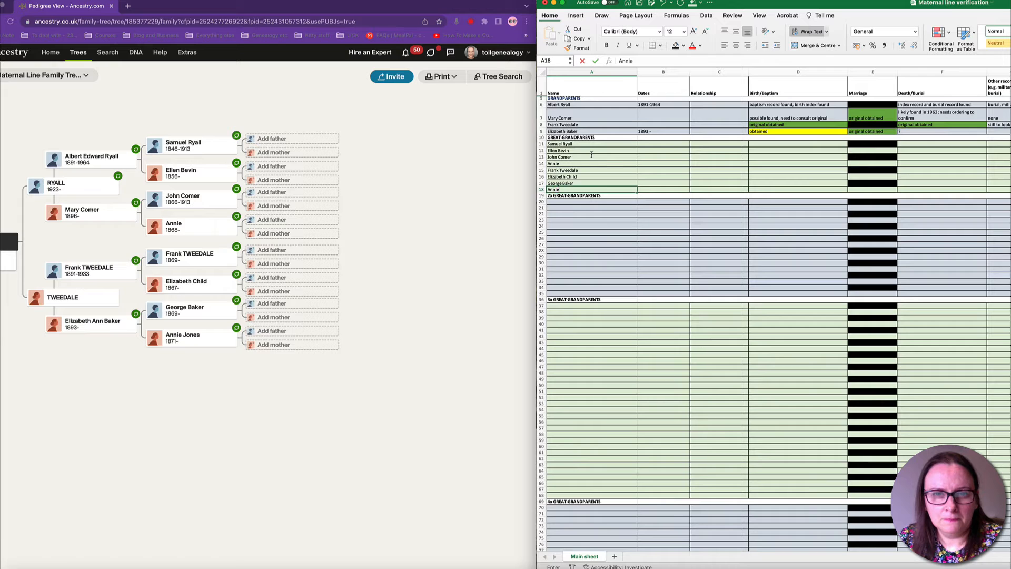
text( Jones)
key(Return)
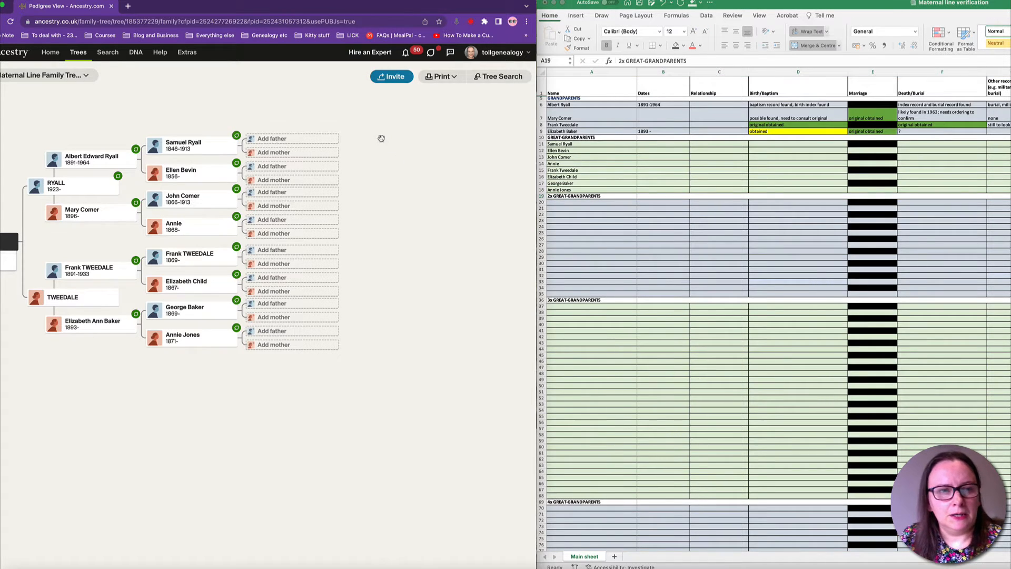
drag(295, 158, 354, 172)
click(148, 225)
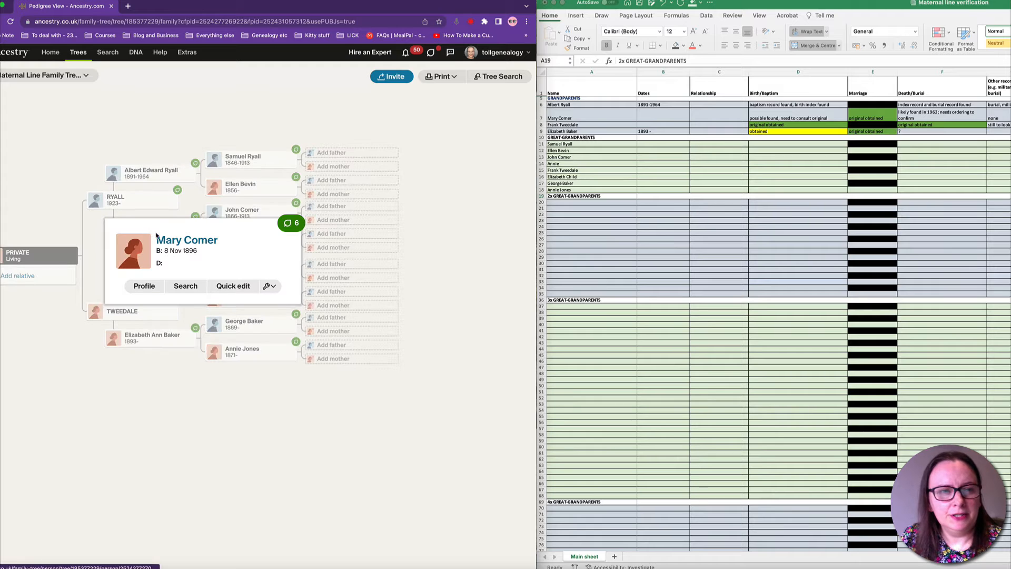
click(171, 242)
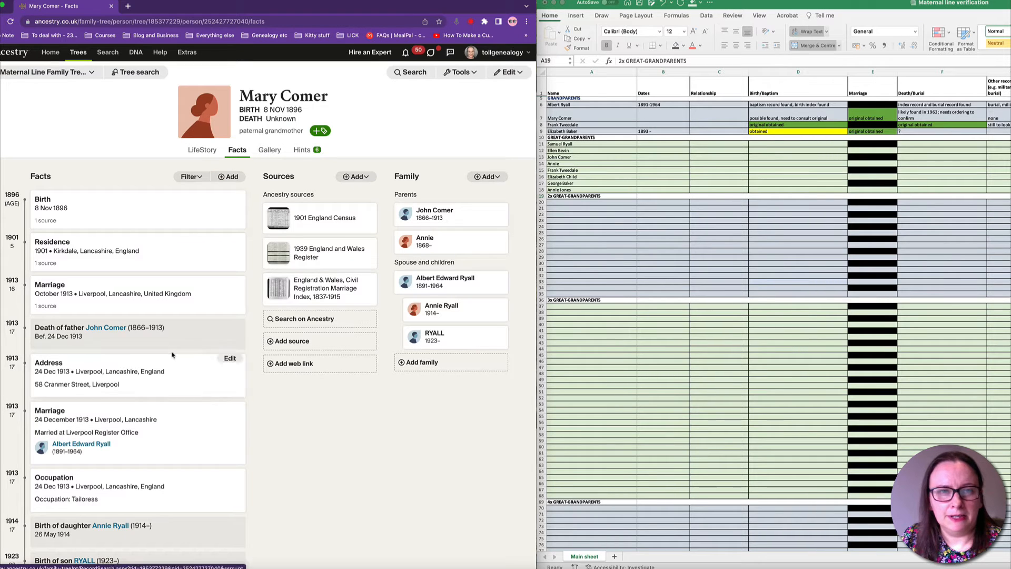
scroll(646, 203, up, 2)
click(384, 544)
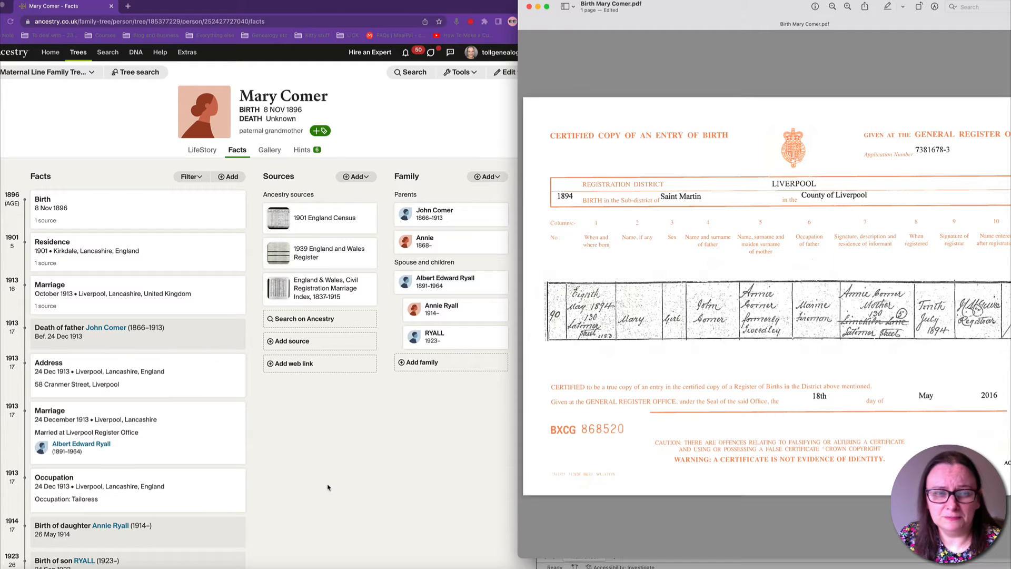
scroll(327, 488, down, 1)
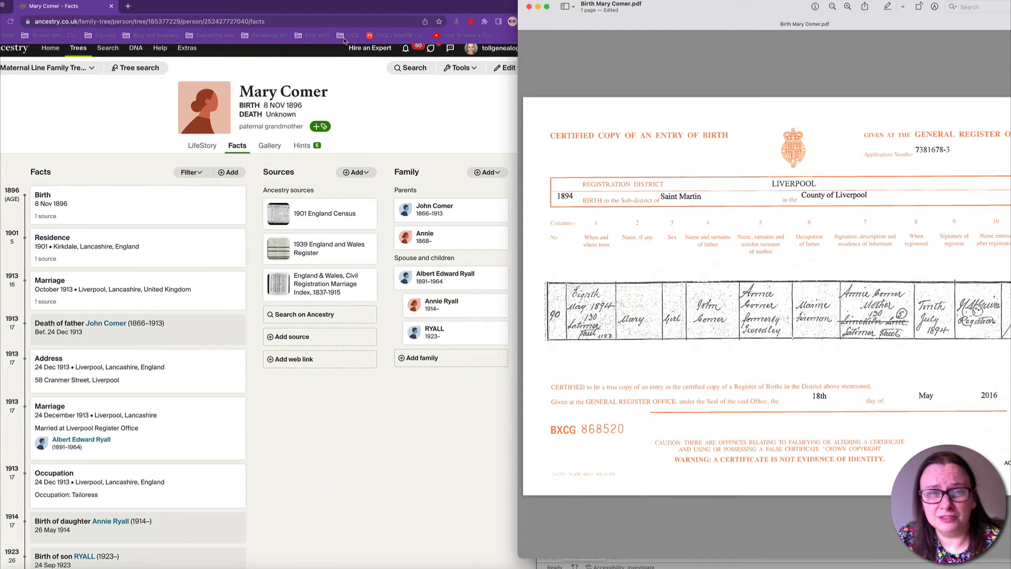
click(414, 122)
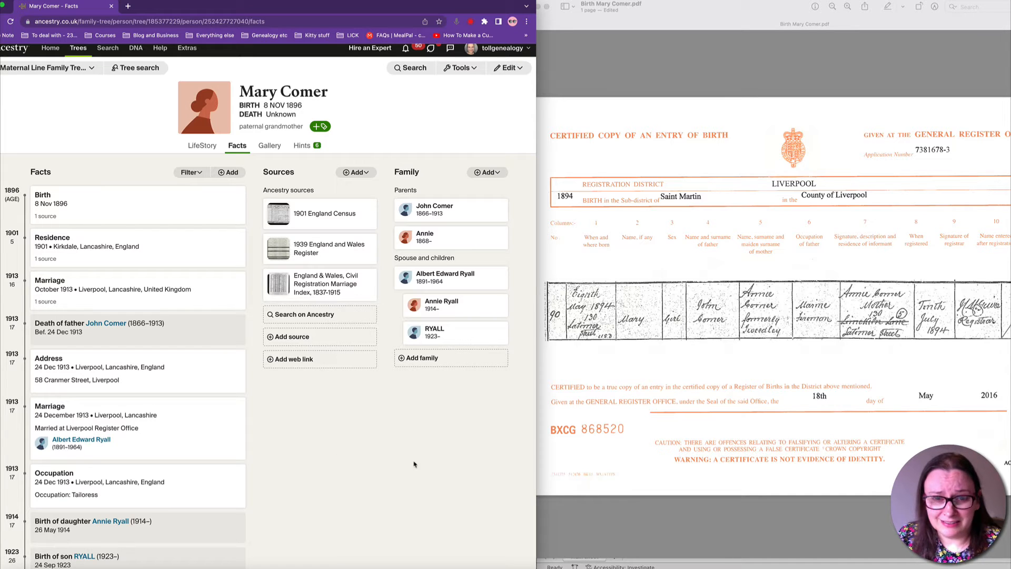
click(513, 68)
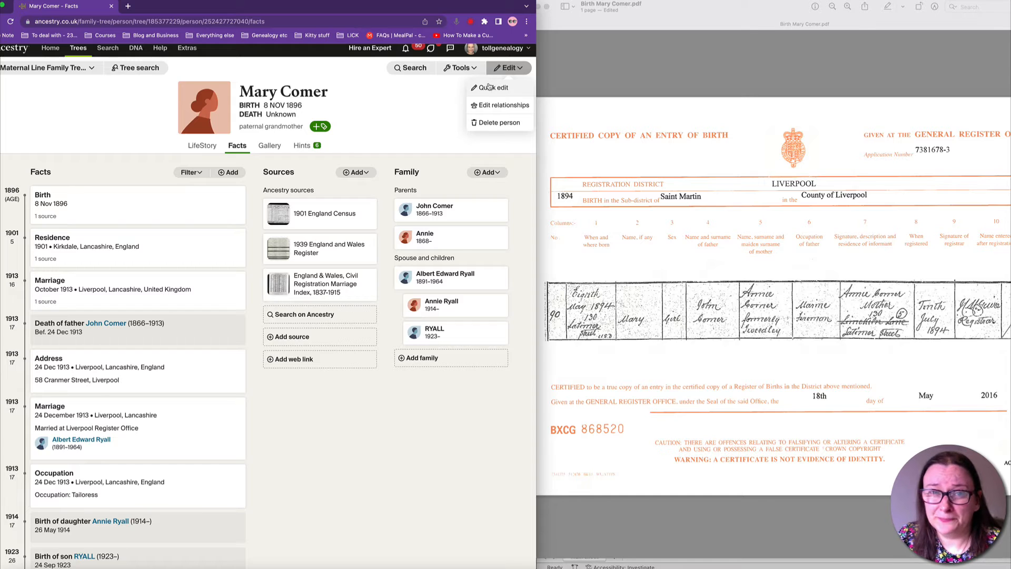
click(489, 87)
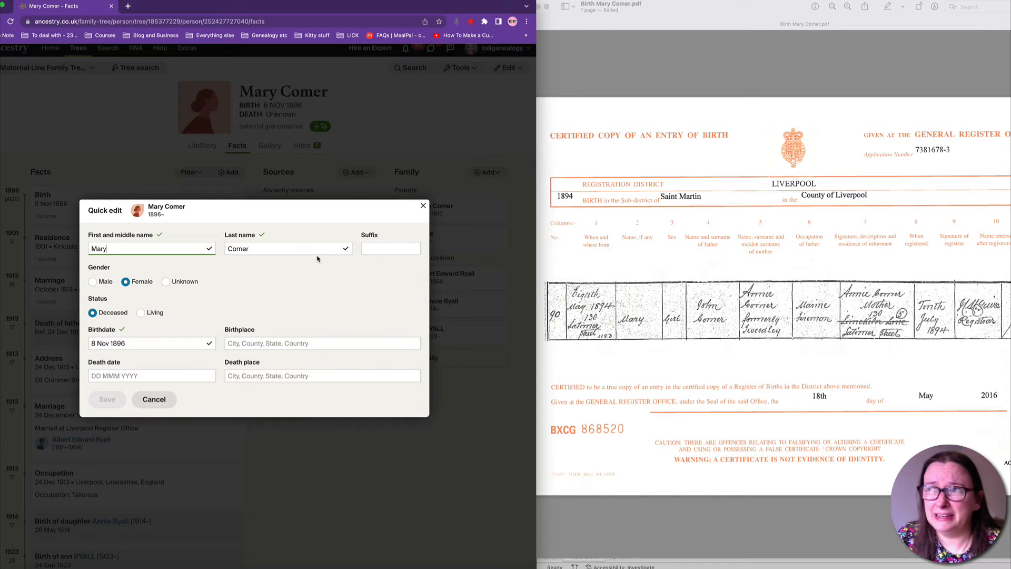
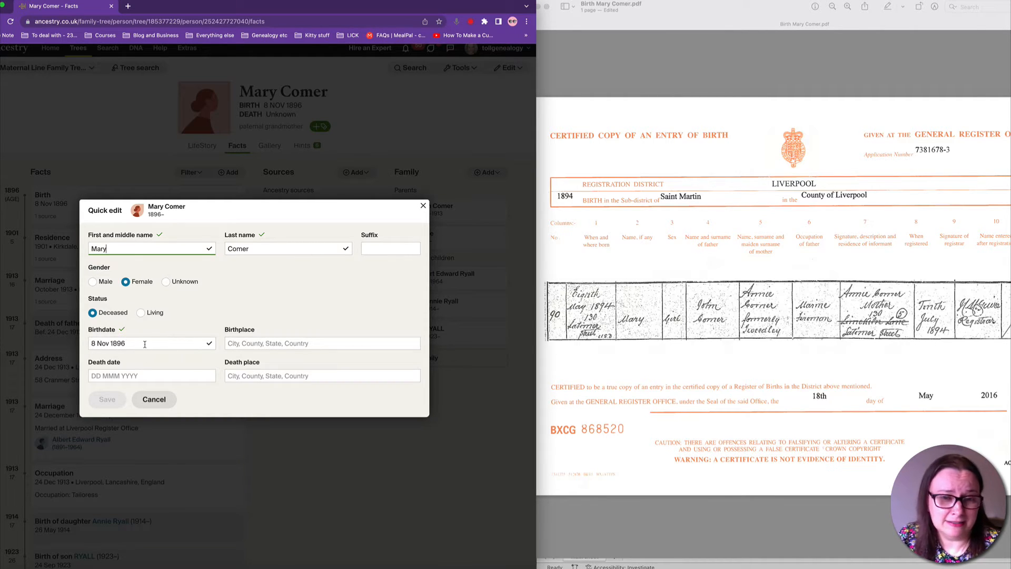
click(145, 343)
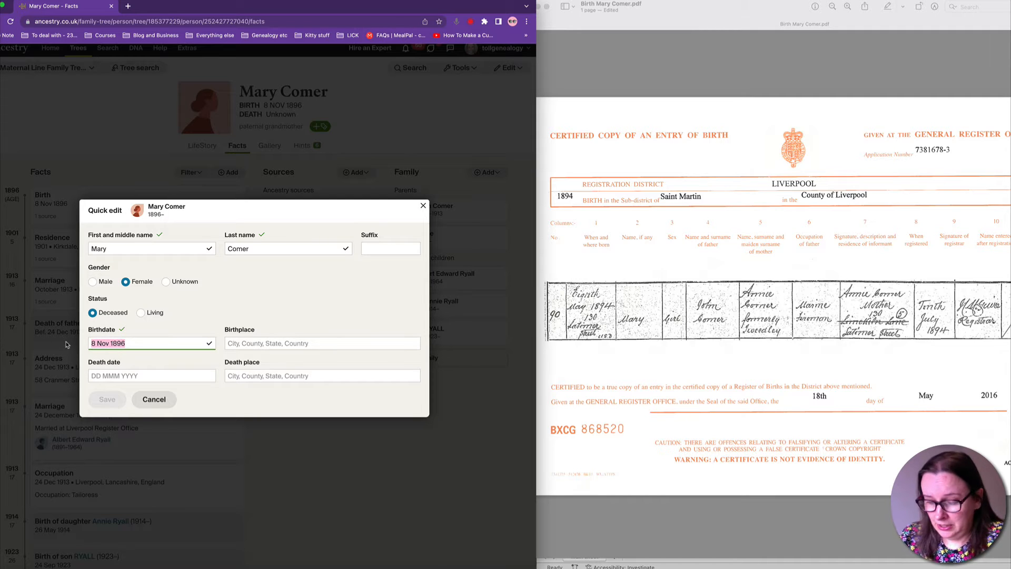
text(8 May)
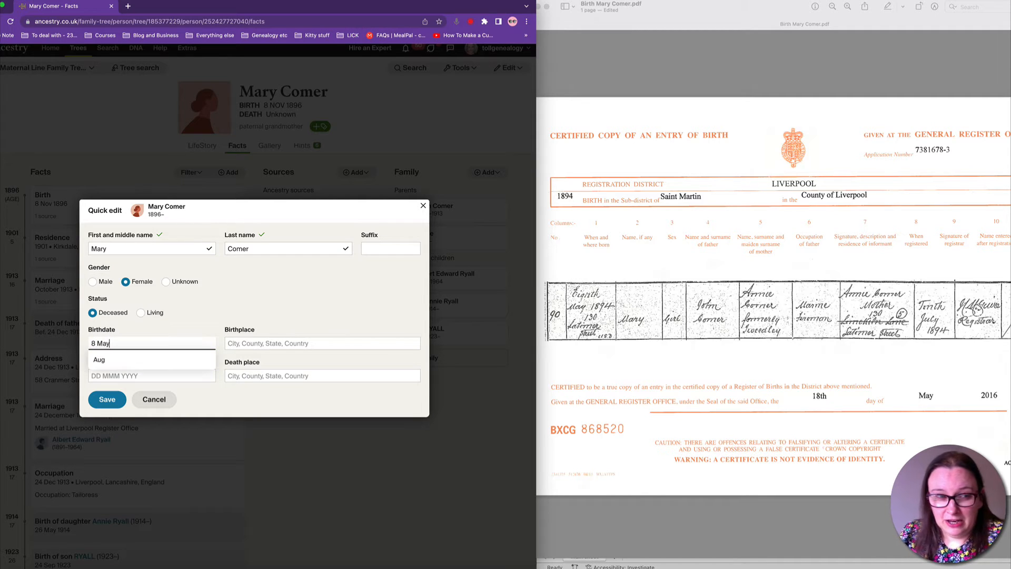
text( 1894)
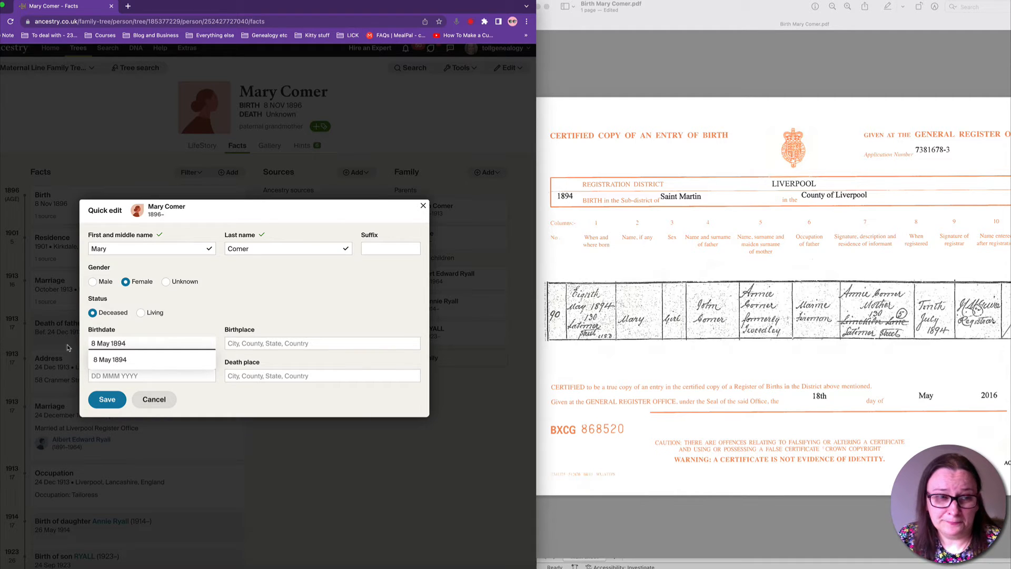
click(96, 365)
click(264, 344)
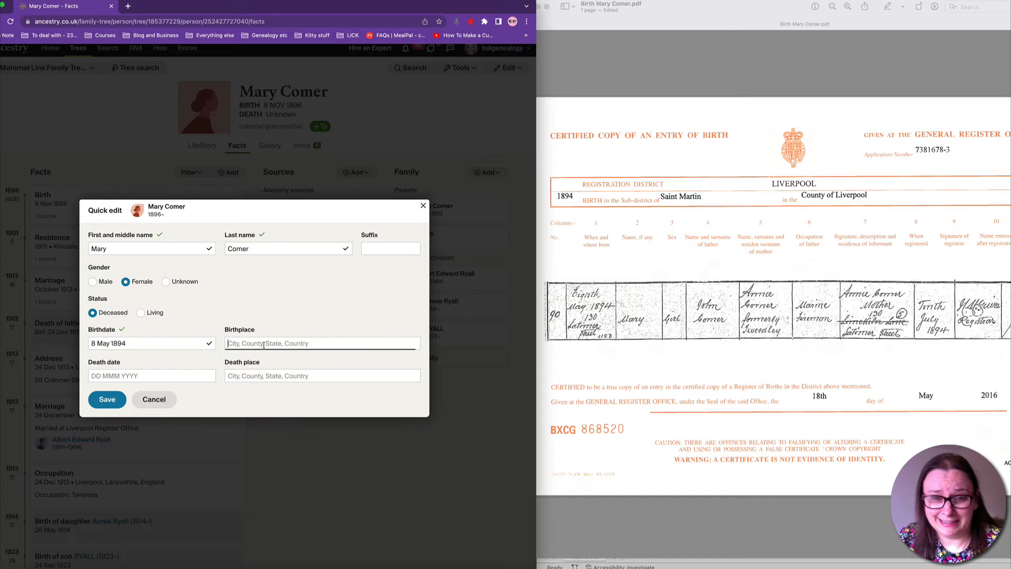
text(1)
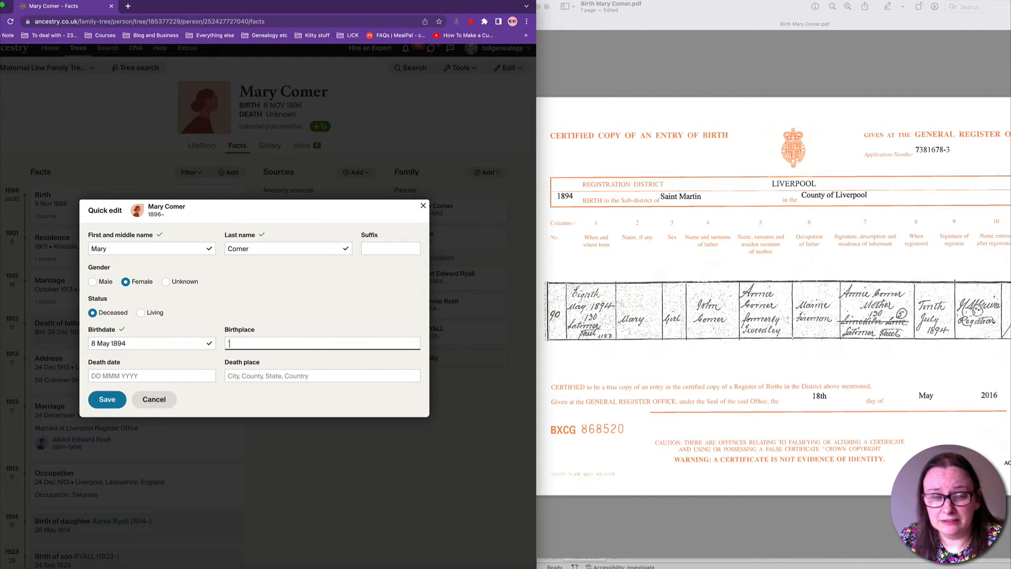
key(BackSpace)
key(BackSpace)
key(BackSpace)
key(BackSpace)
key(BackSpace)
key(BackSpace)
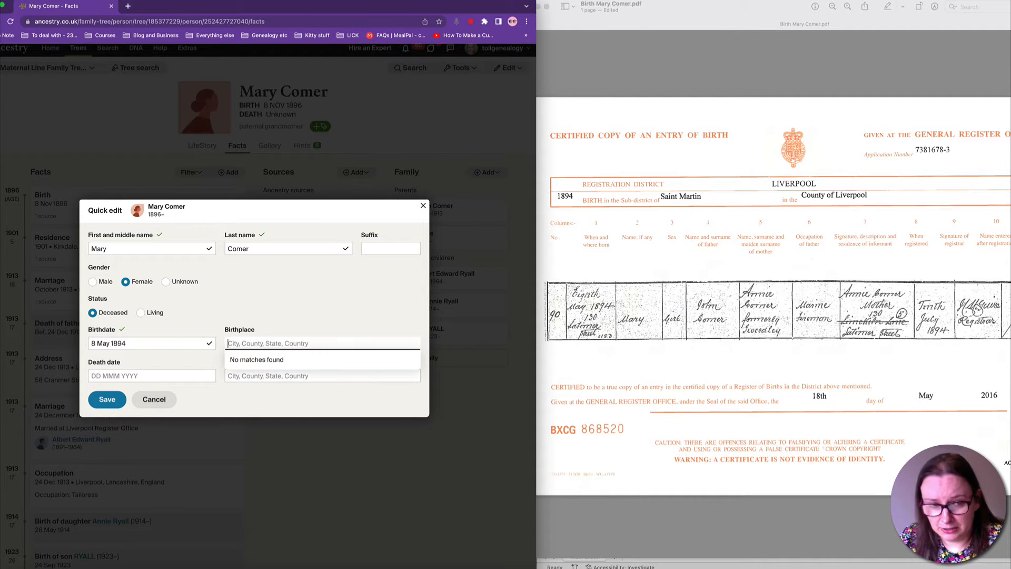
text(Liverpoo)
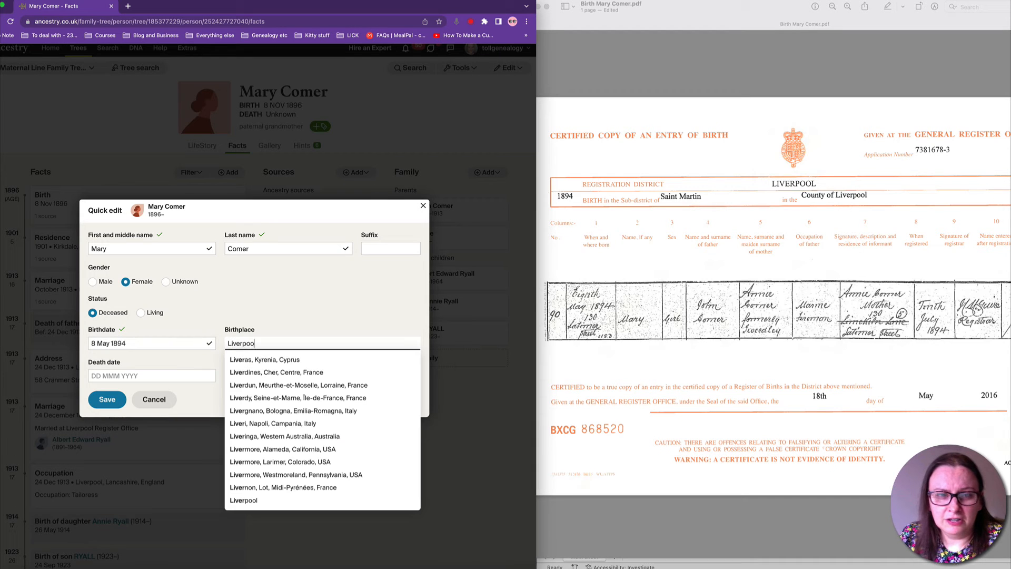
text(l, Lanca)
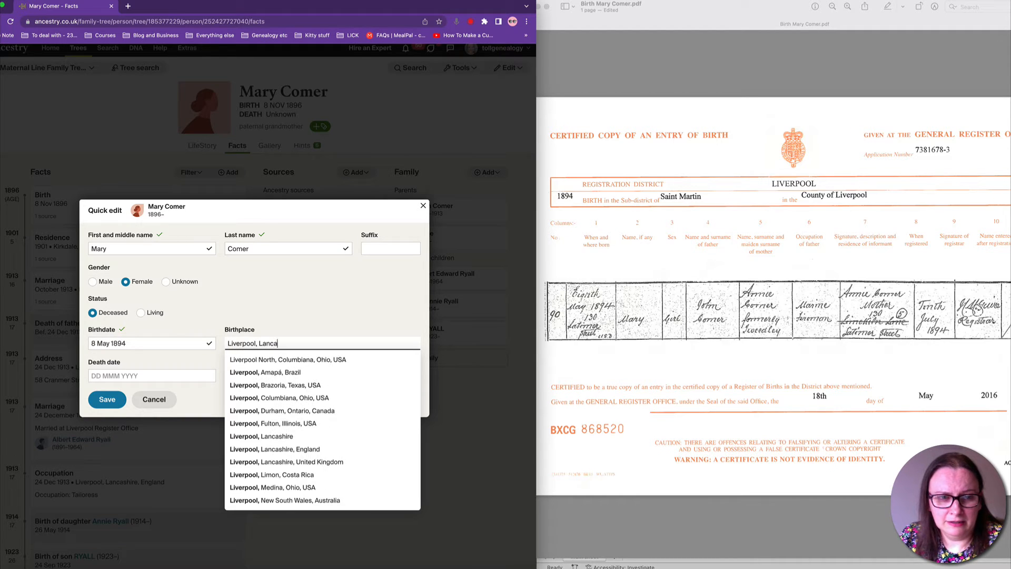
text(shire)
click(275, 373)
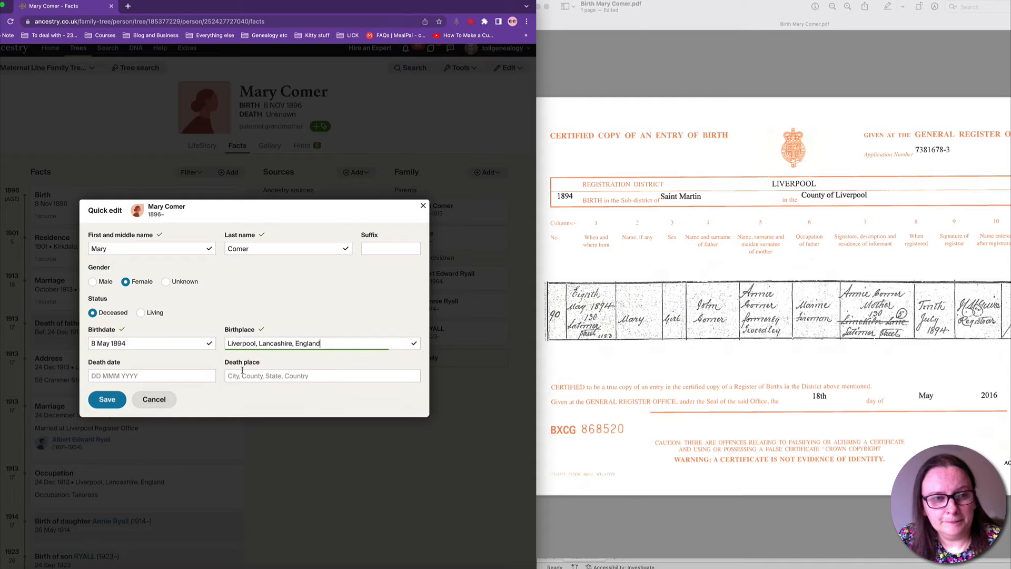
click(108, 398)
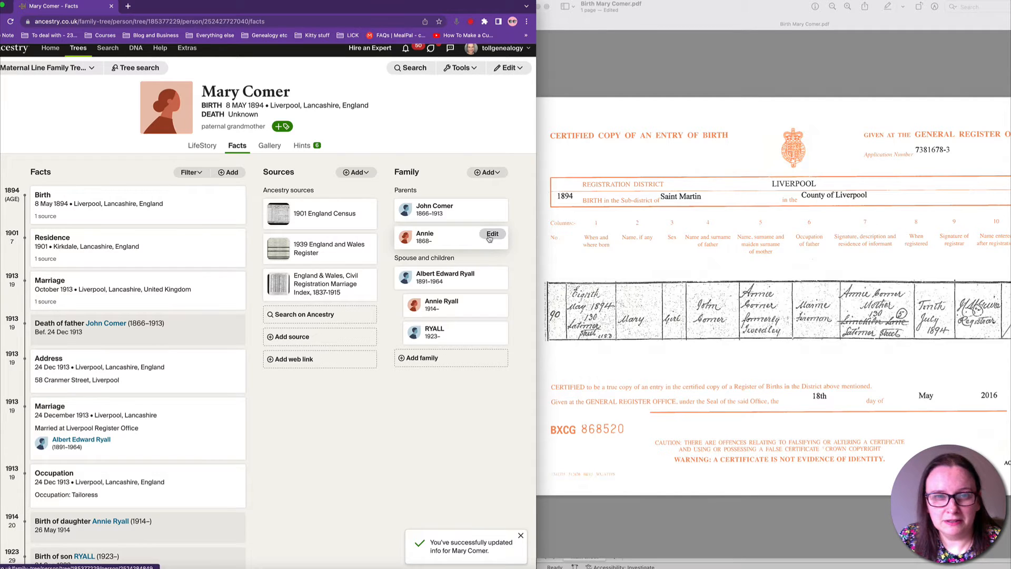
click(459, 237)
click(274, 244)
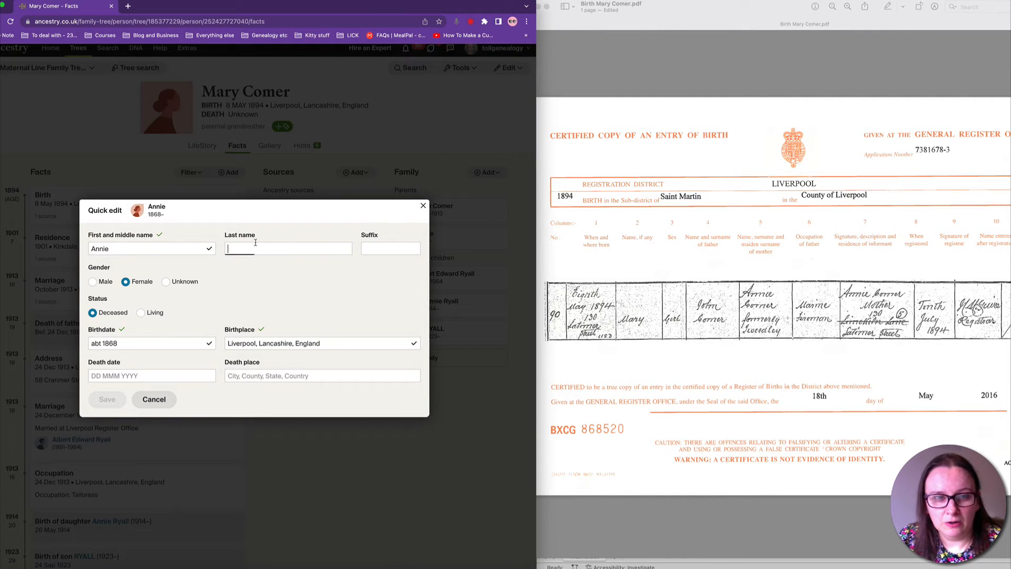
text(Tweedley)
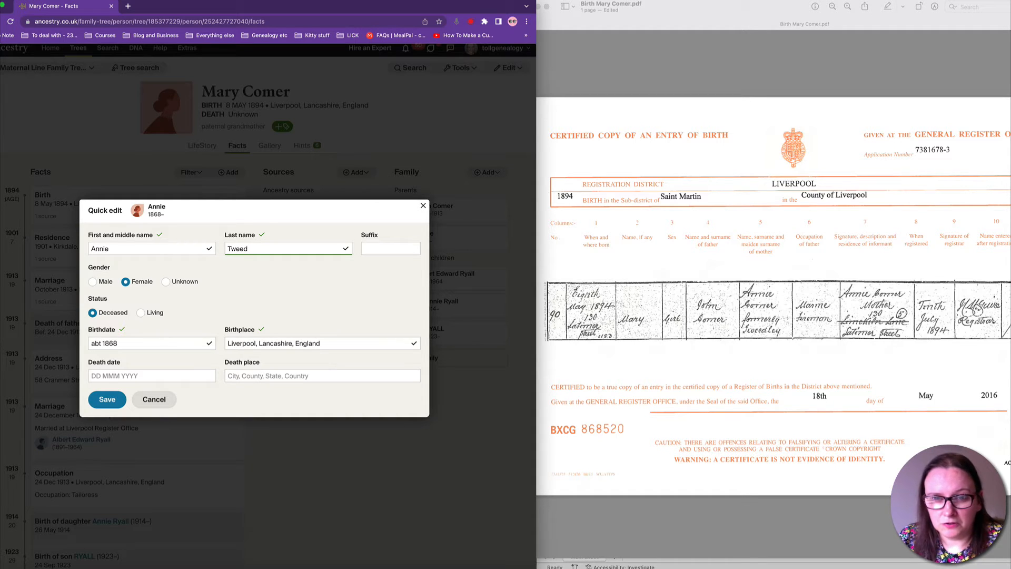
click(103, 401)
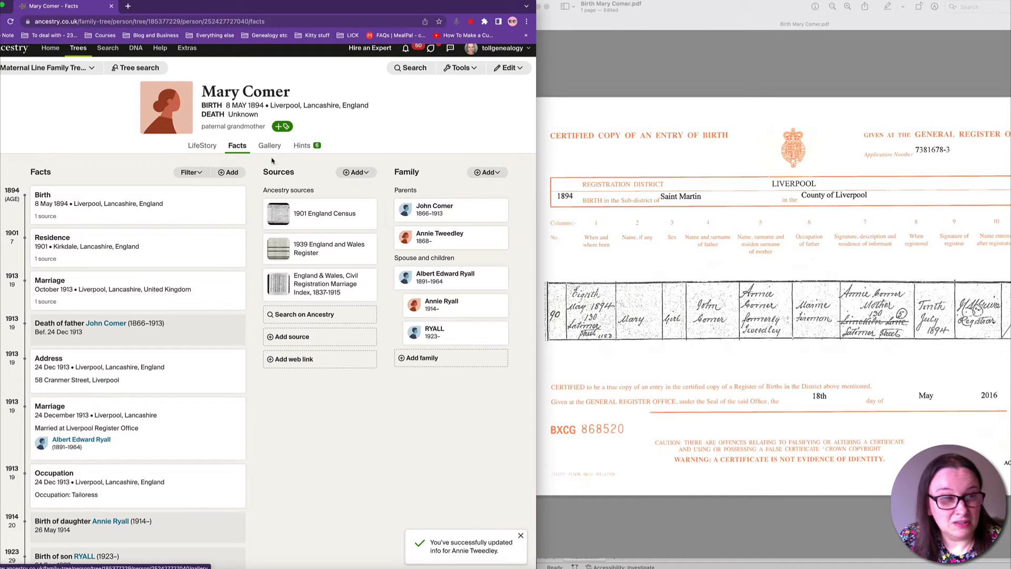
click(228, 172)
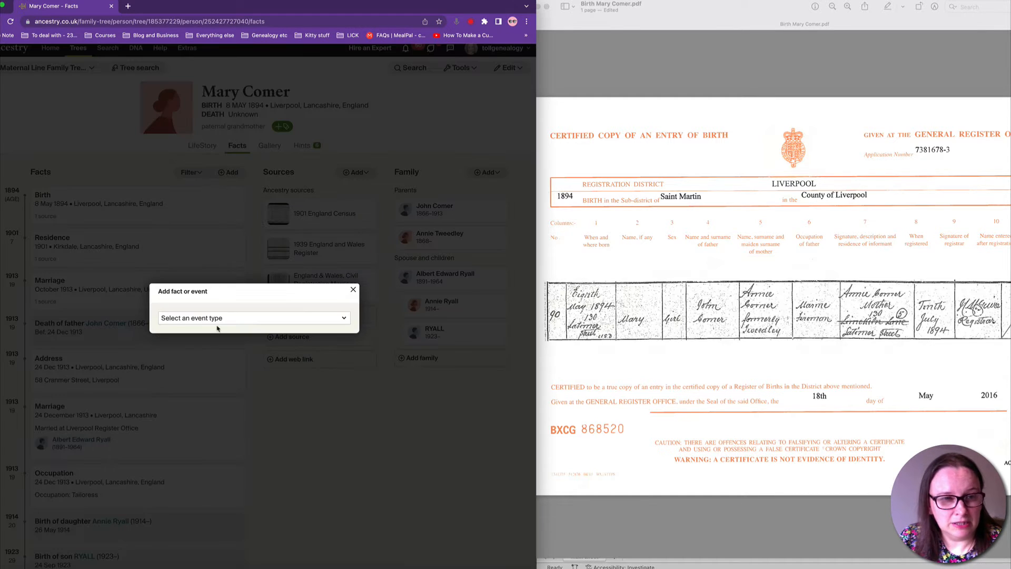
click(218, 322)
click(179, 382)
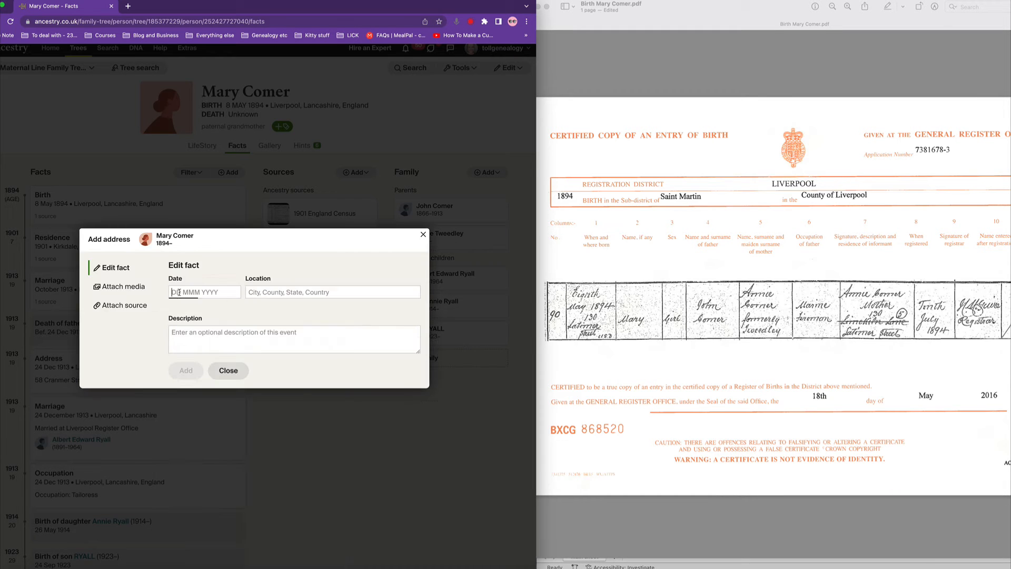
text(8 May 1894)
key(Tab)
text(Lib)
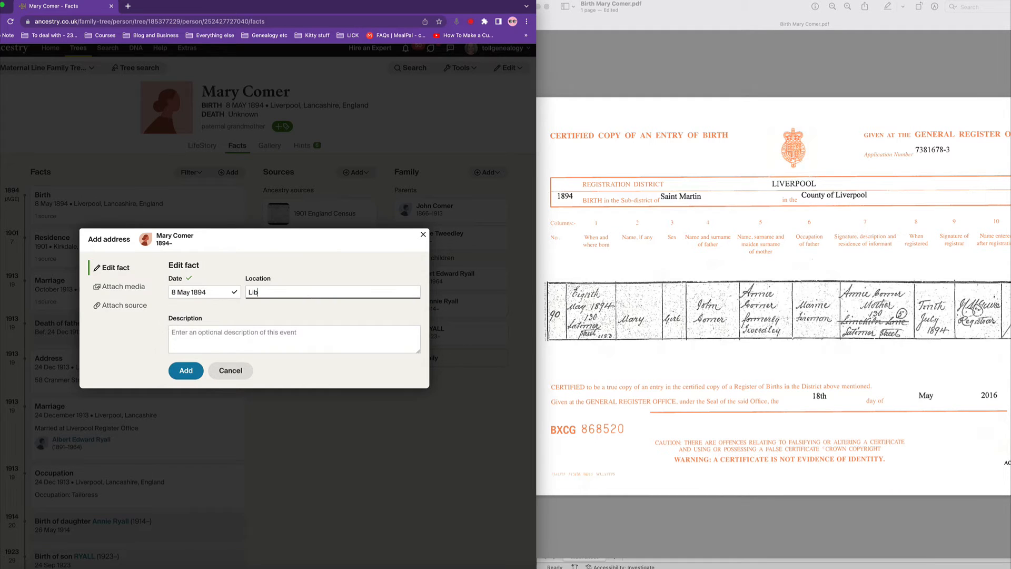
key(BackSpace)
text(verpool, Lancashire)
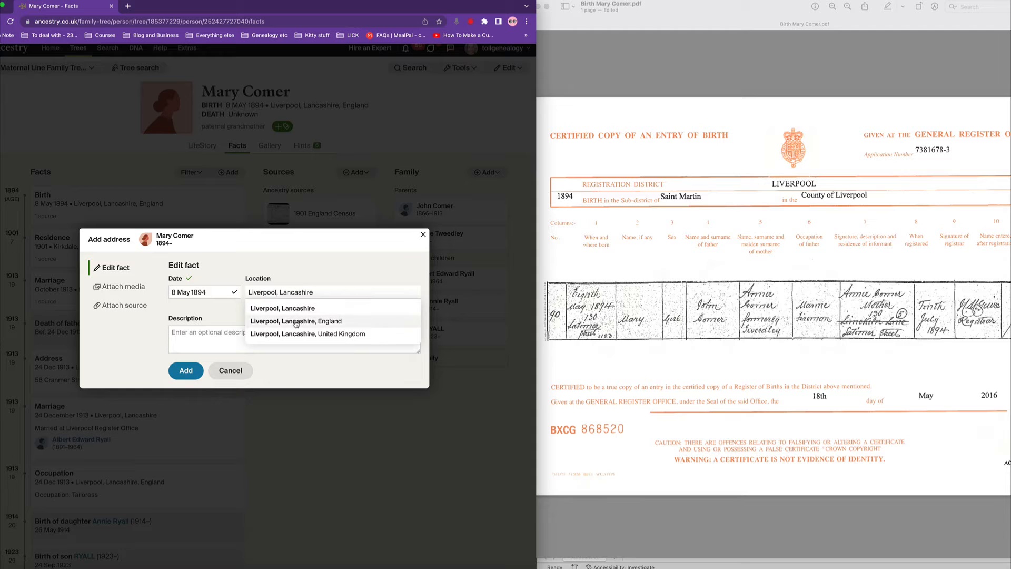
click(296, 321)
click(202, 328)
text(Address:)
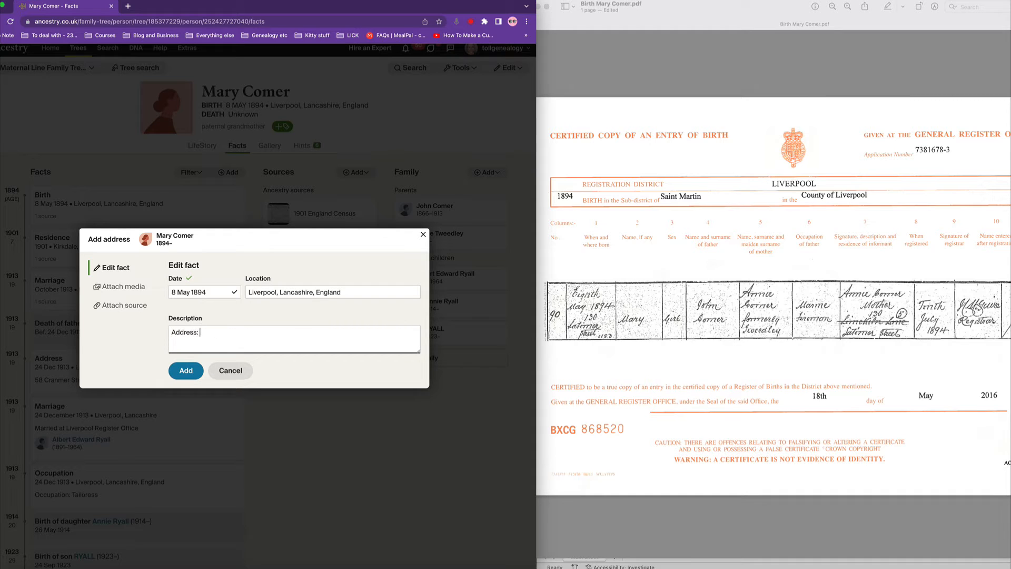
text( 130 Latim)
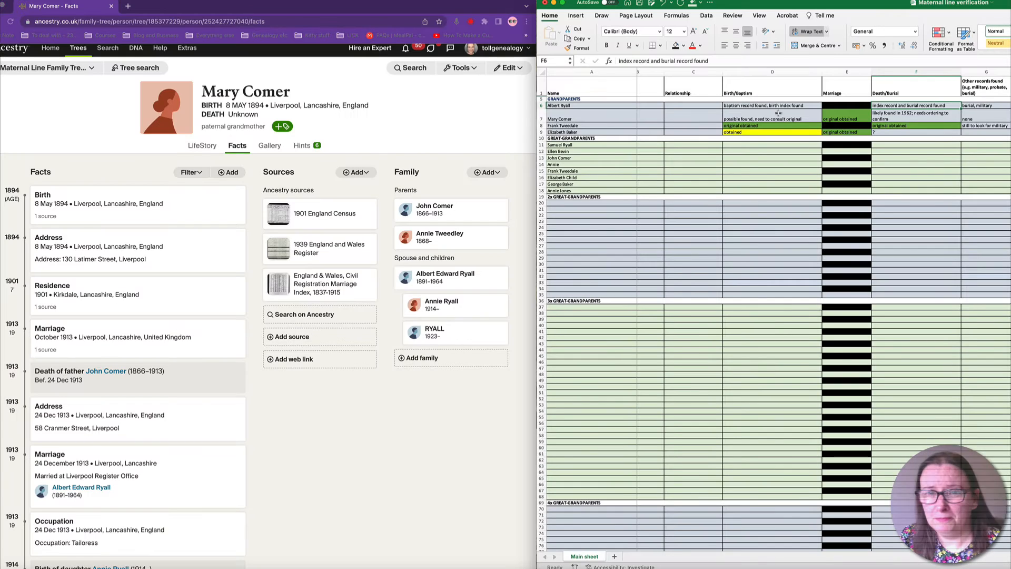
click(779, 113)
text(obtained)
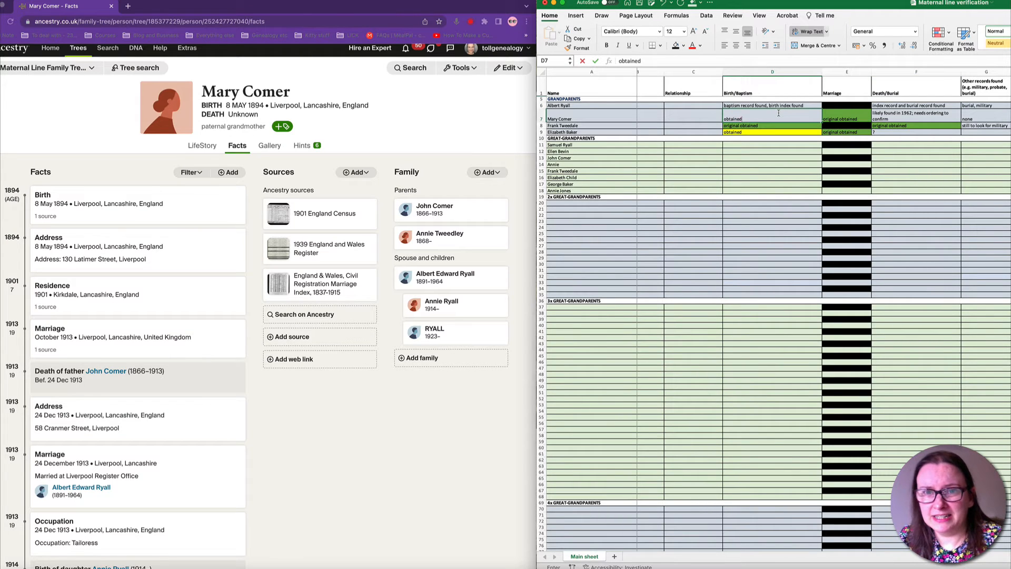
key(Return)
click(775, 112)
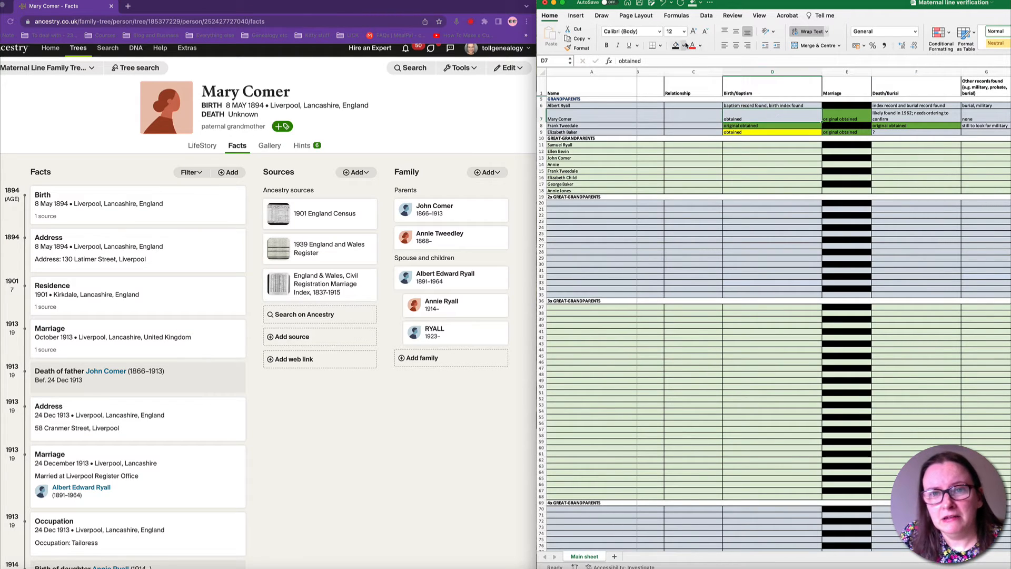
click(684, 46)
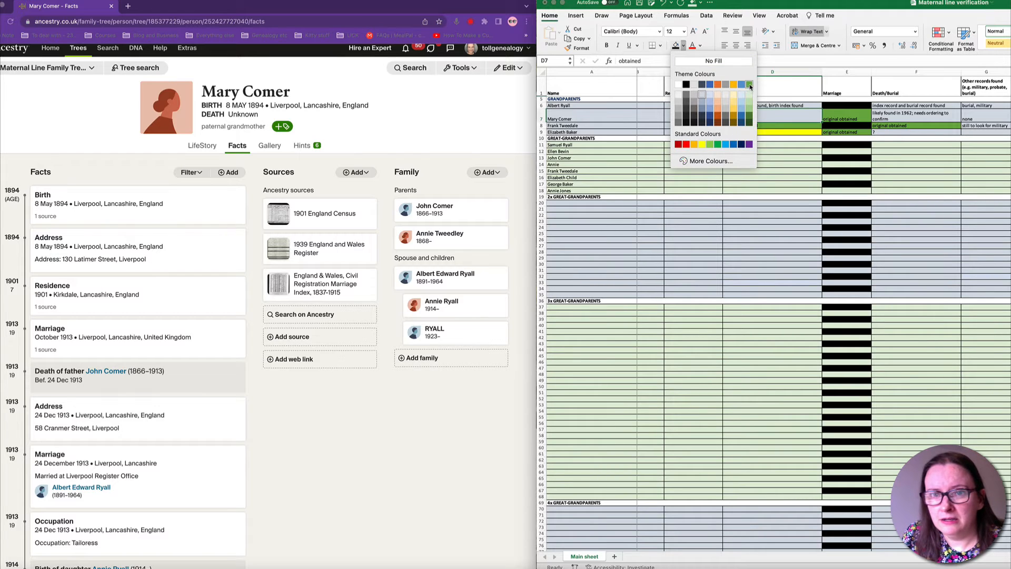
click(717, 141)
key(Down)
key(Down)
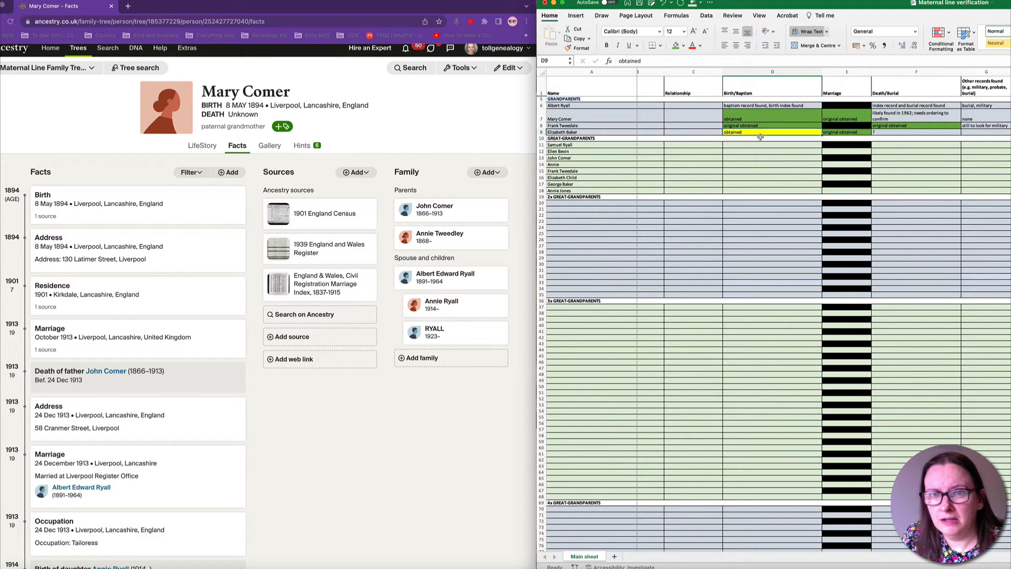
click(676, 45)
click(761, 164)
click(881, 172)
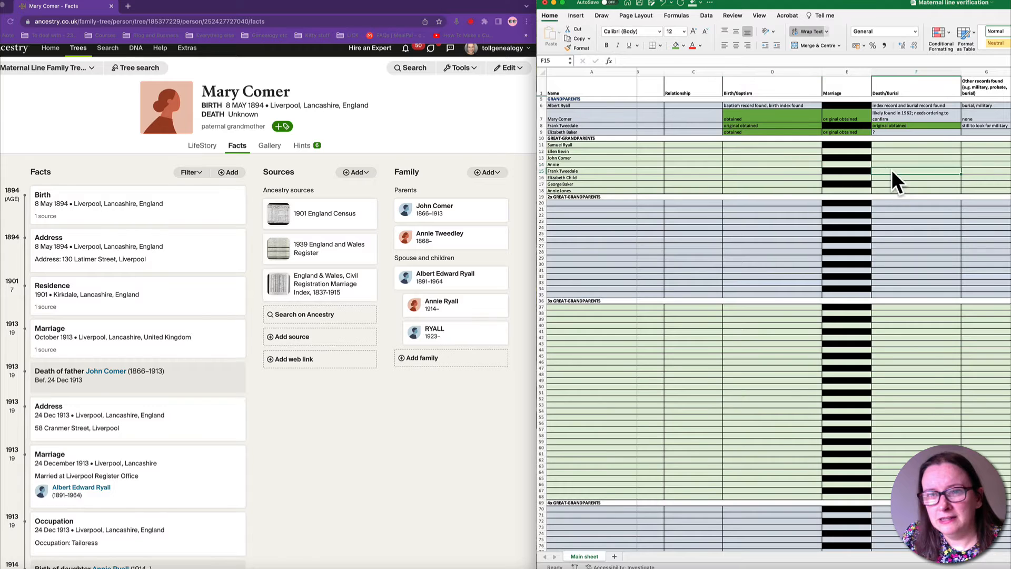
scroll(890, 176, left, 1)
scroll(890, 176, right, 3)
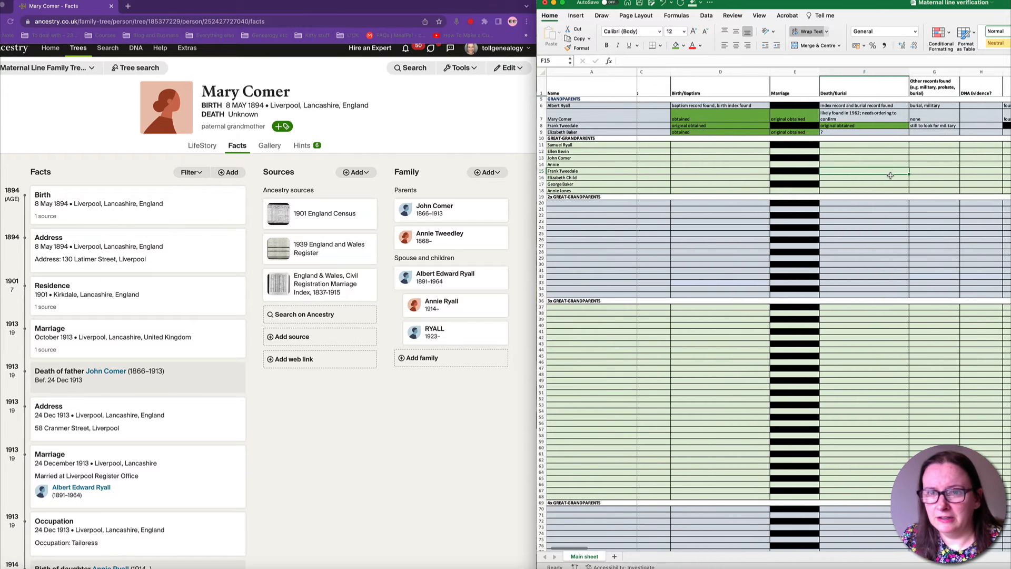
scroll(894, 180, left, 1)
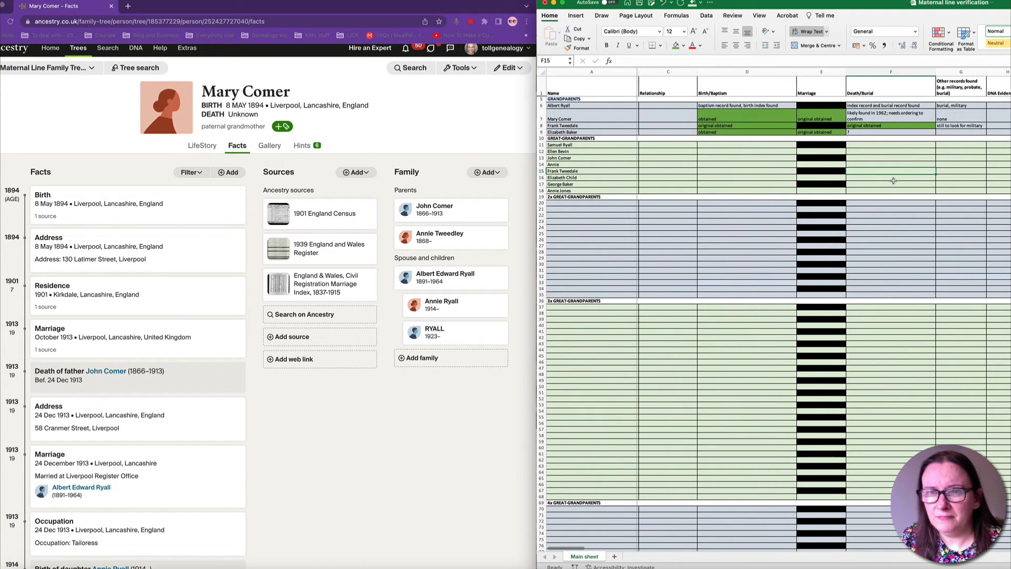
scroll(894, 181, left, 1)
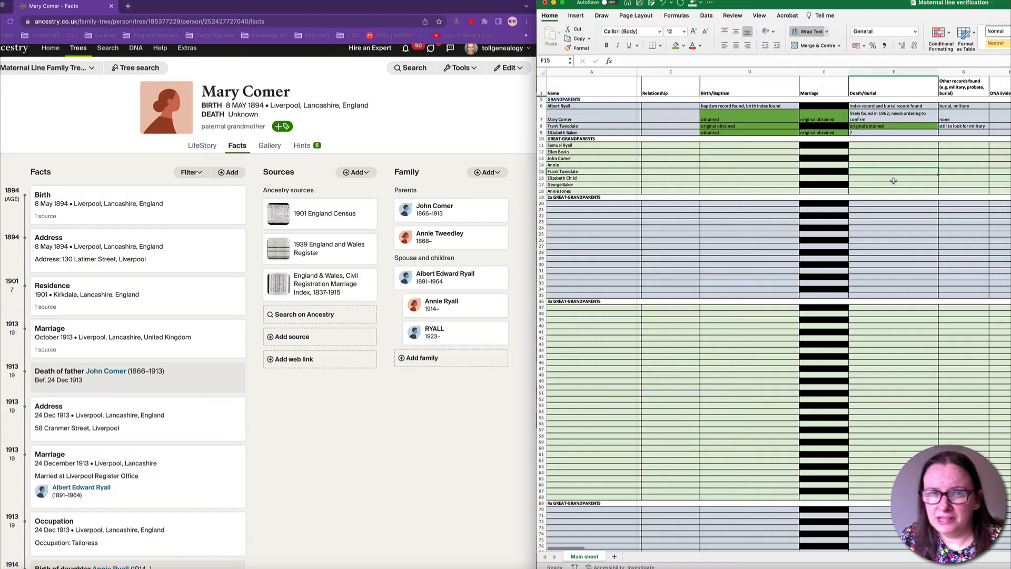
drag(883, 106, 883, 117)
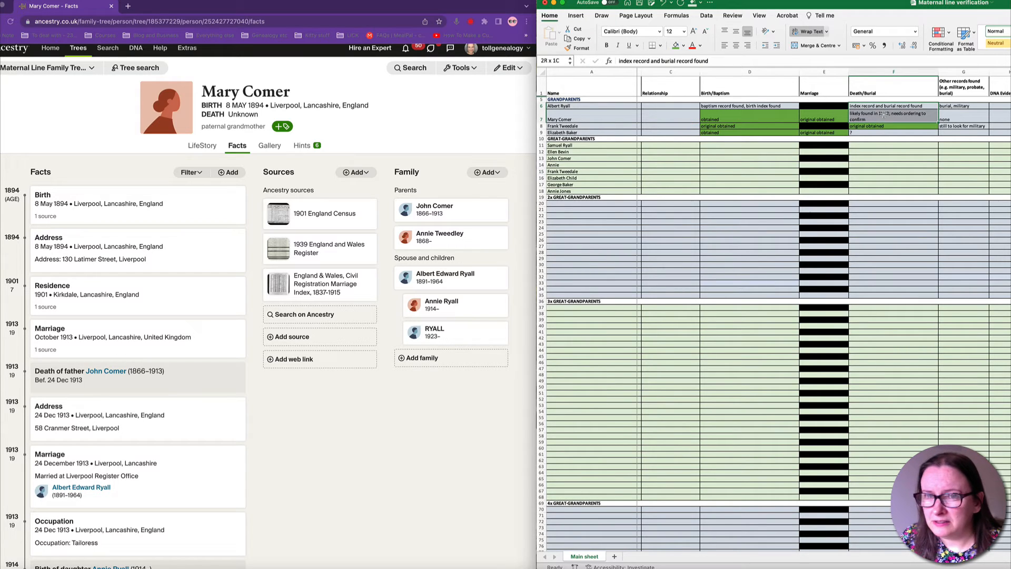
click(682, 46)
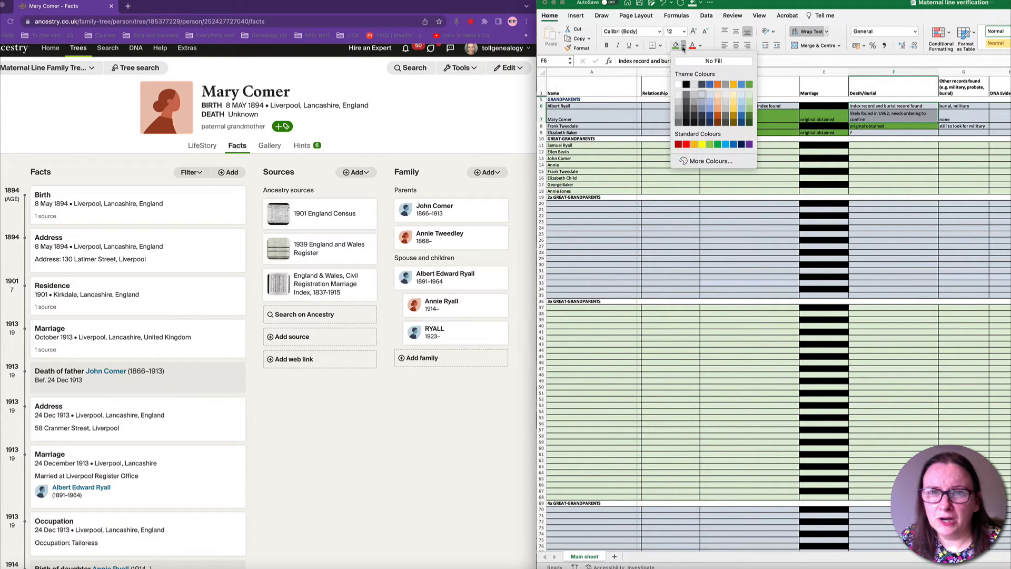
click(705, 143)
click(885, 132)
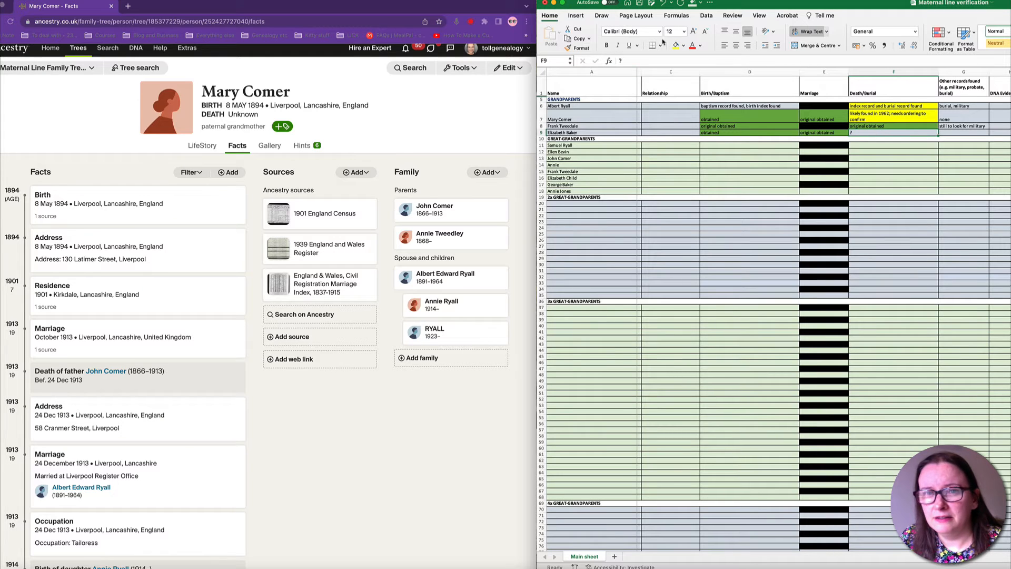
click(676, 45)
scroll(934, 142, right, 3)
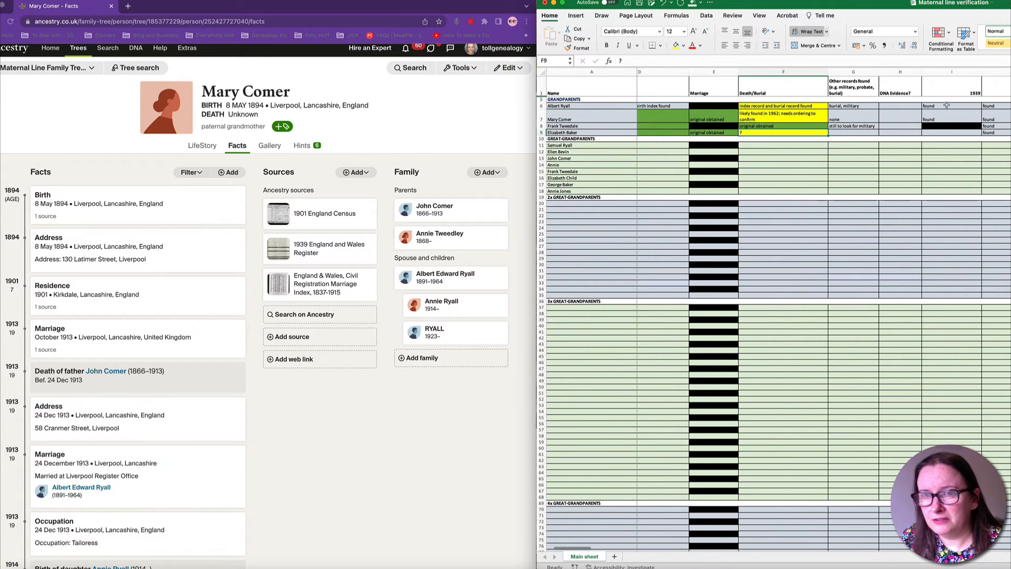
click(931, 132)
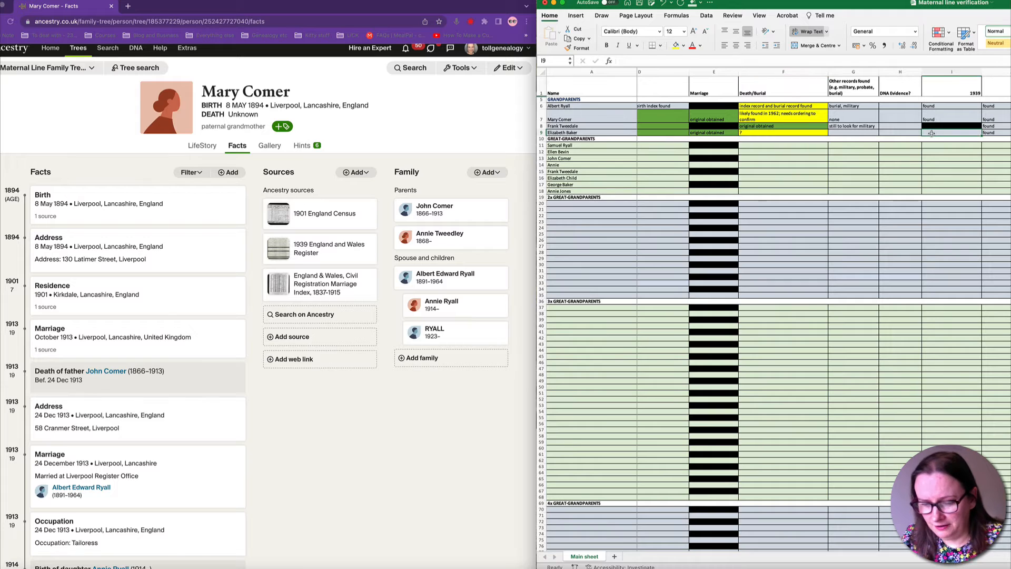
text(found)
key(Return)
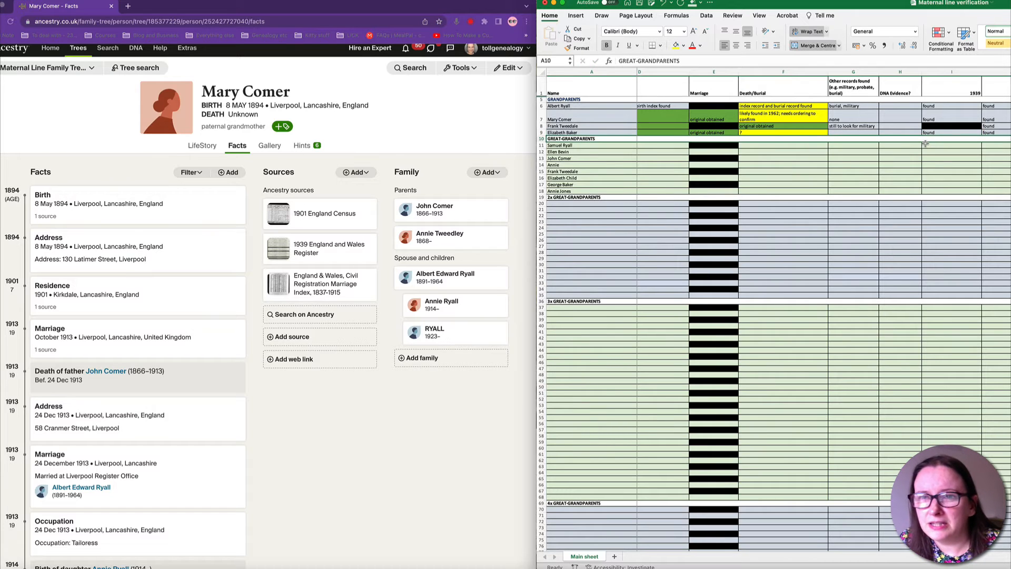
scroll(925, 144, right, 2)
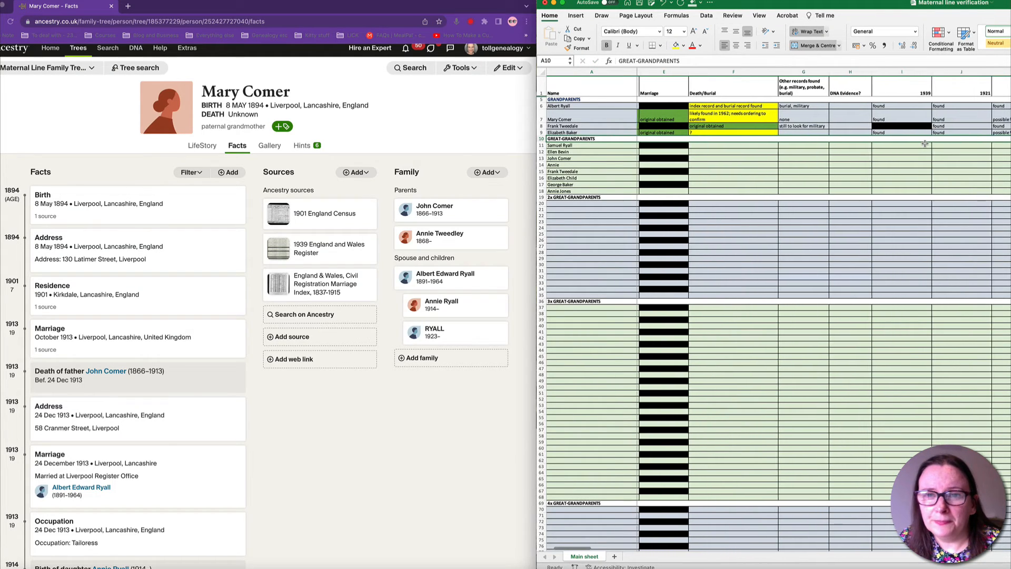
scroll(906, 139, right, 1)
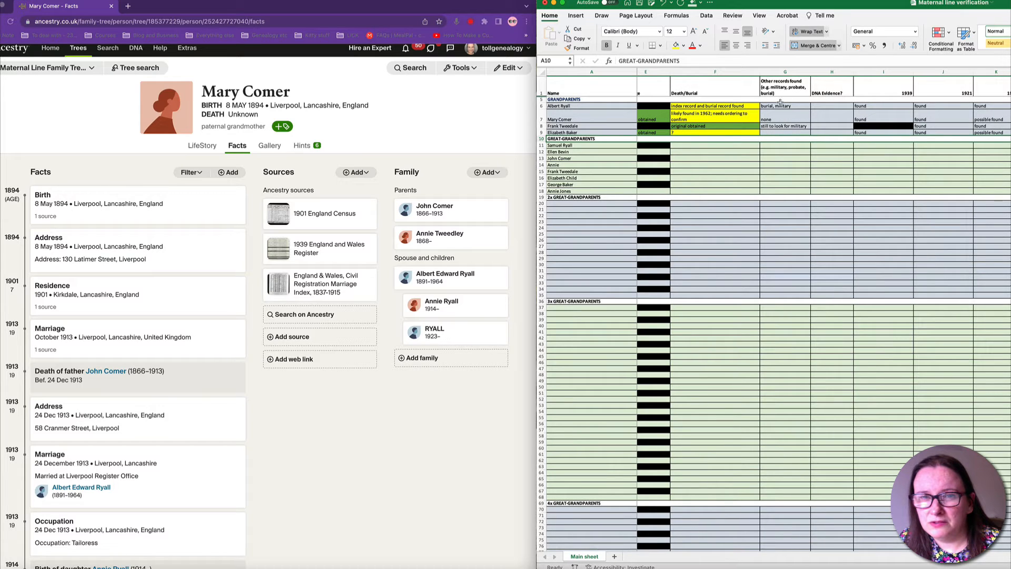
click(781, 126)
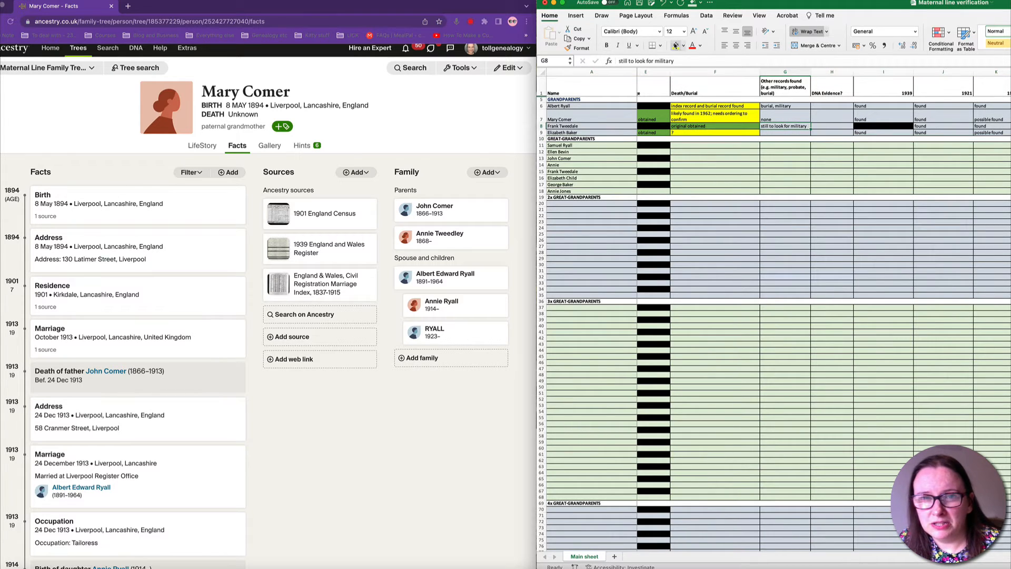
click(676, 46)
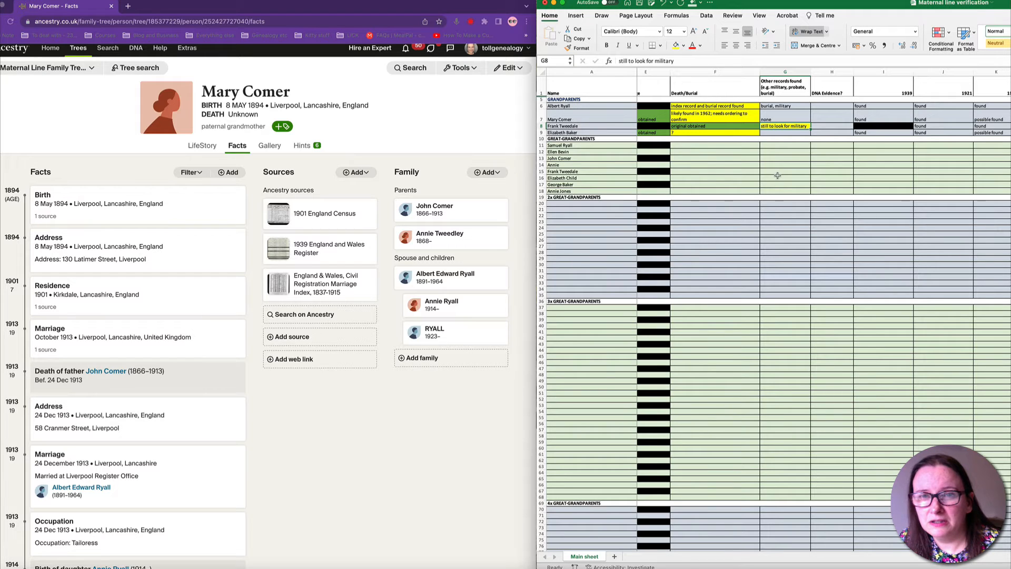
key(Down)
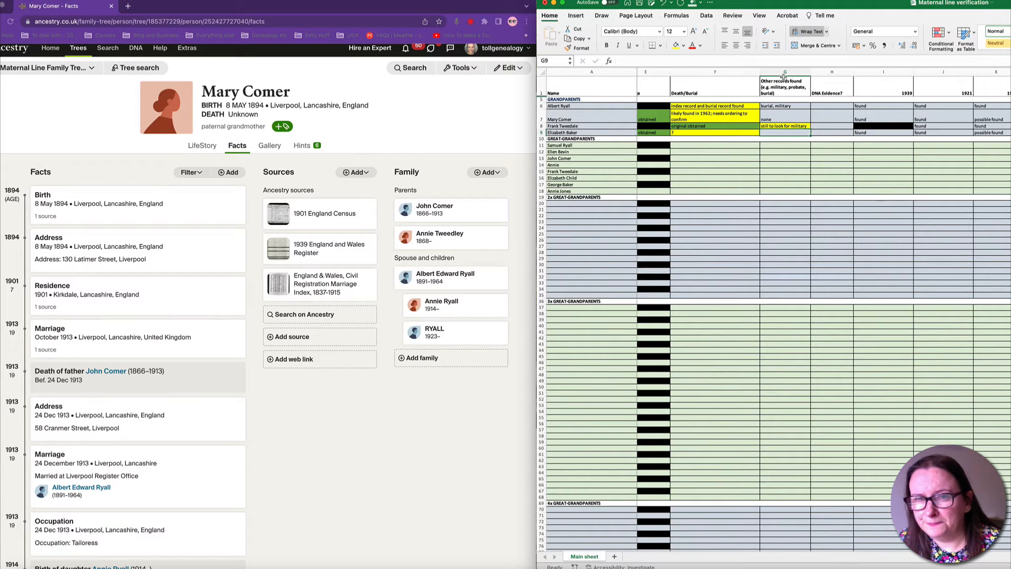
click(675, 45)
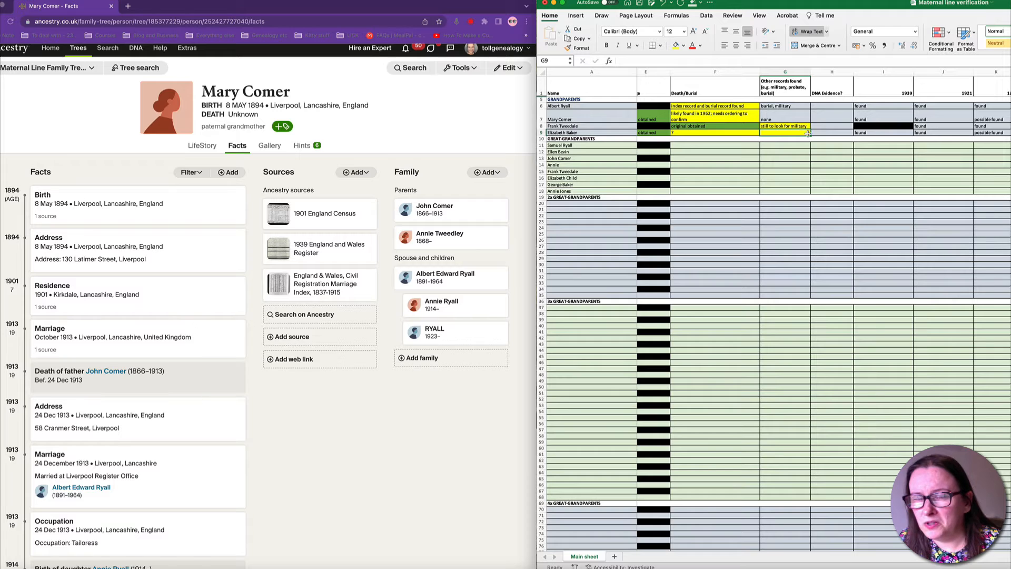
Fill both 1911 'possible found' entries, K7 and K9, yellow
scroll(812, 136, right, 5)
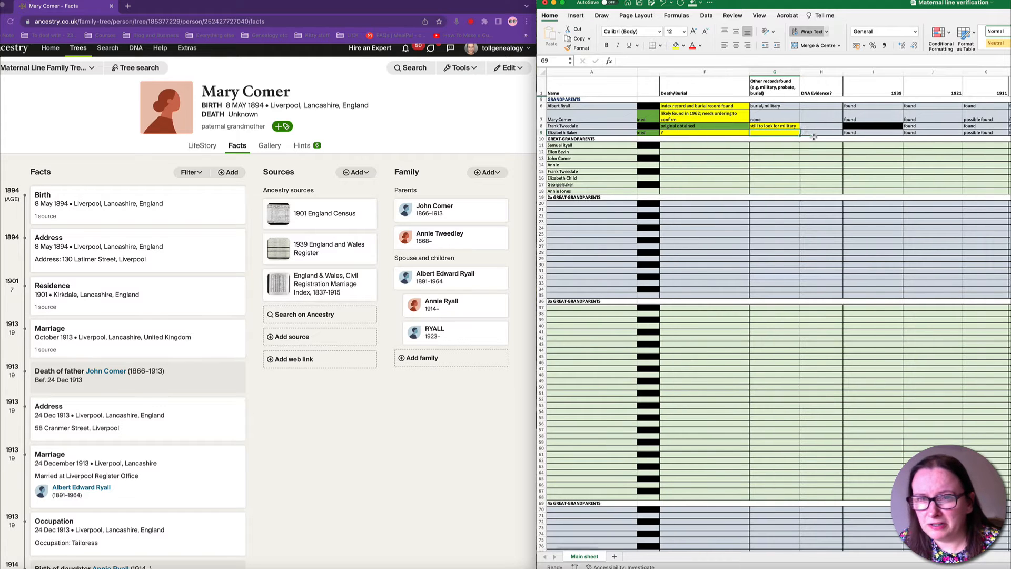
scroll(812, 141, right, 5)
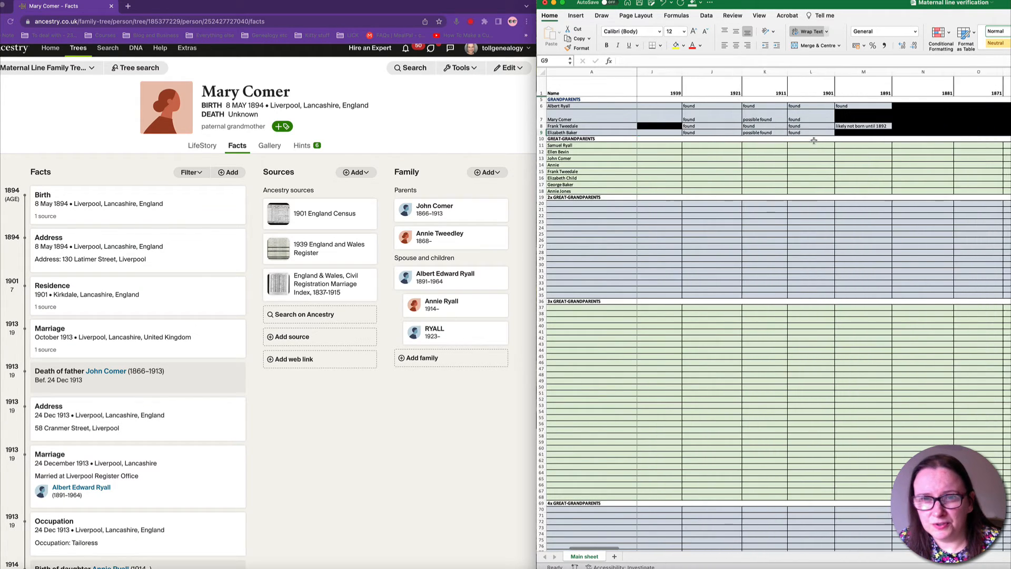
scroll(809, 141, left, 4)
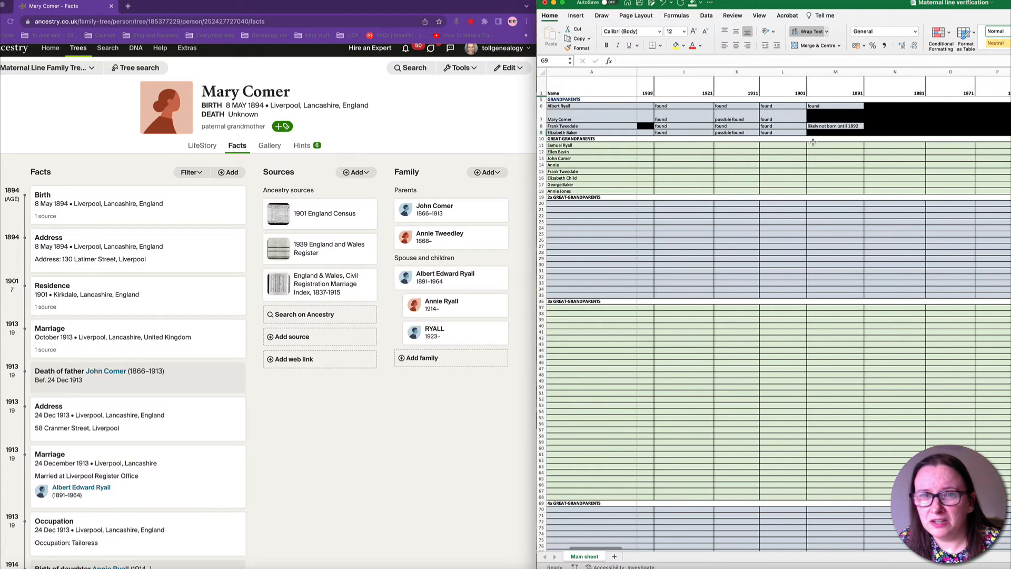
click(756, 117)
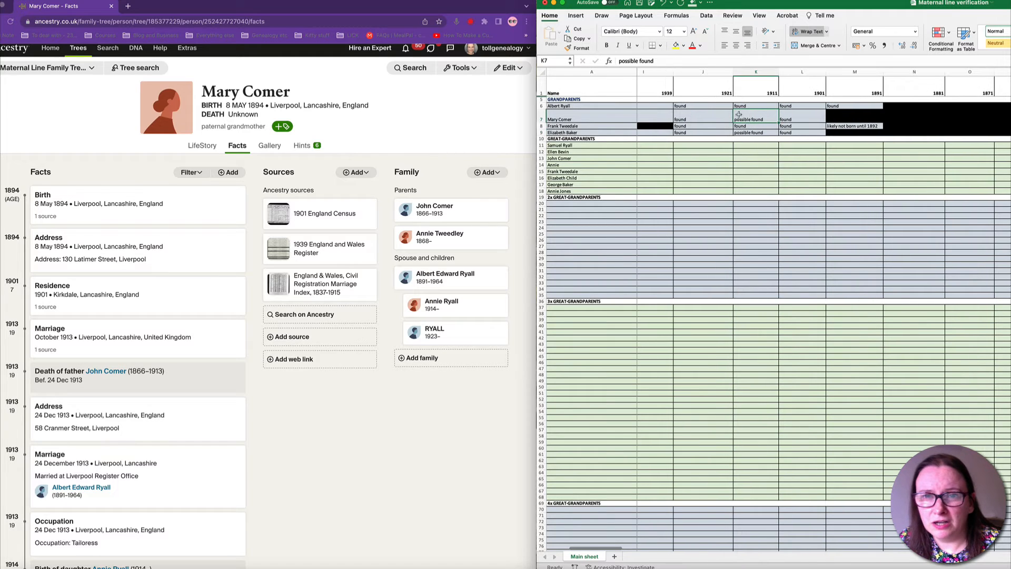
click(676, 45)
key(Down)
key(Down)
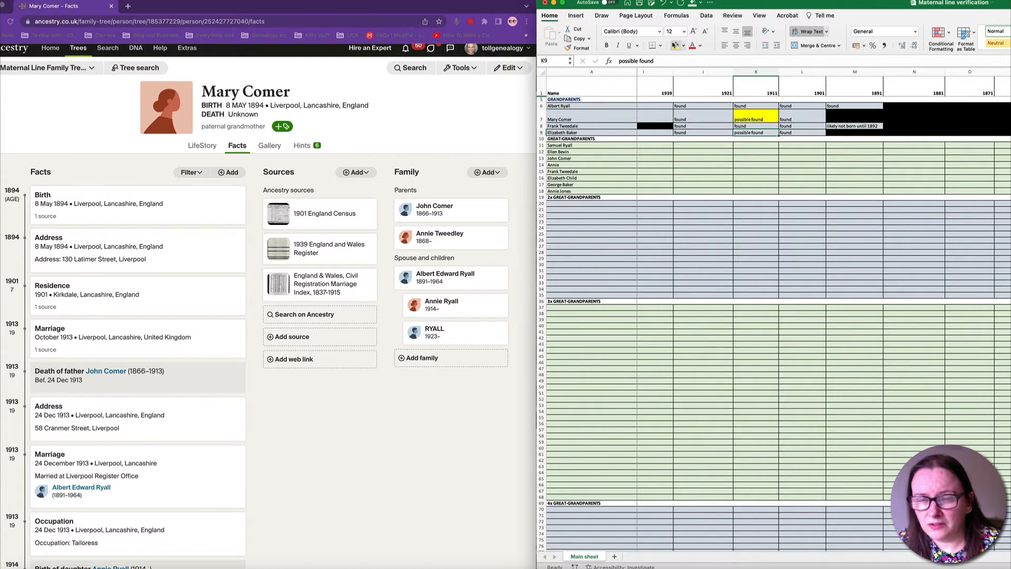
click(676, 46)
click(782, 149)
scroll(782, 146, left, 2)
scroll(782, 147, left, 2)
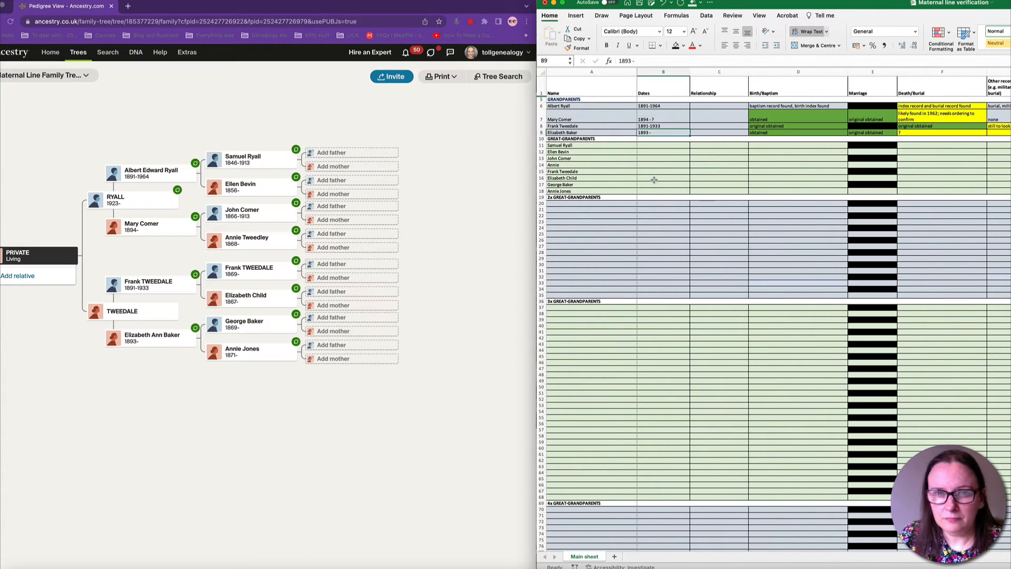
click(655, 180)
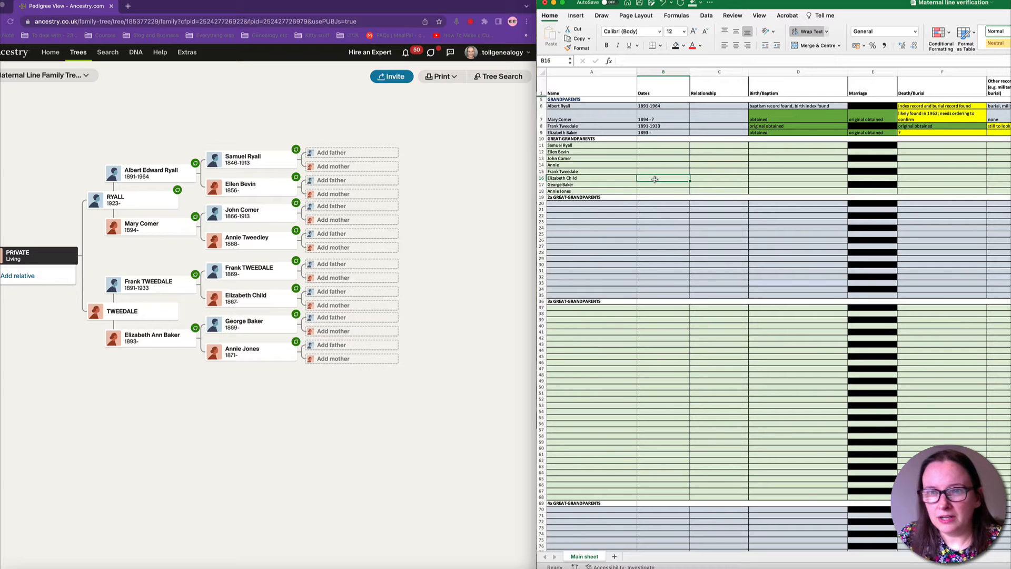
scroll(664, 180, right, 5)
scroll(676, 182, left, 5)
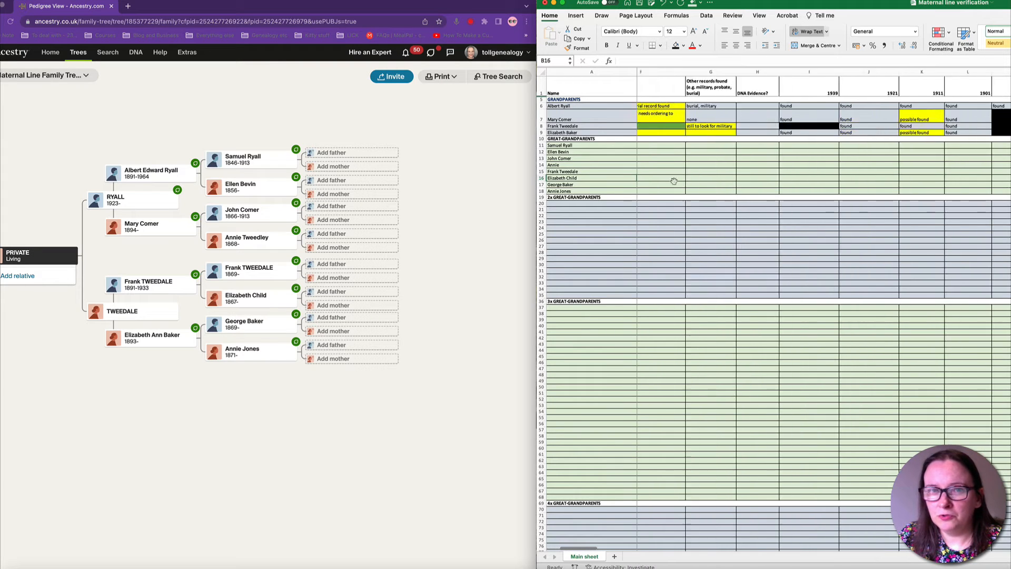
scroll(675, 181, down, 3)
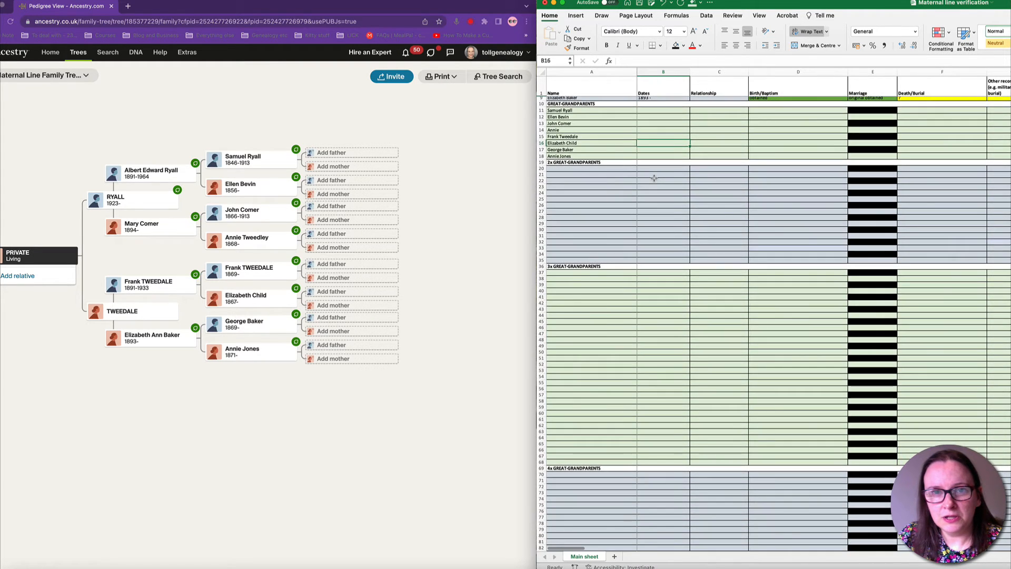
scroll(654, 178, down, 2)
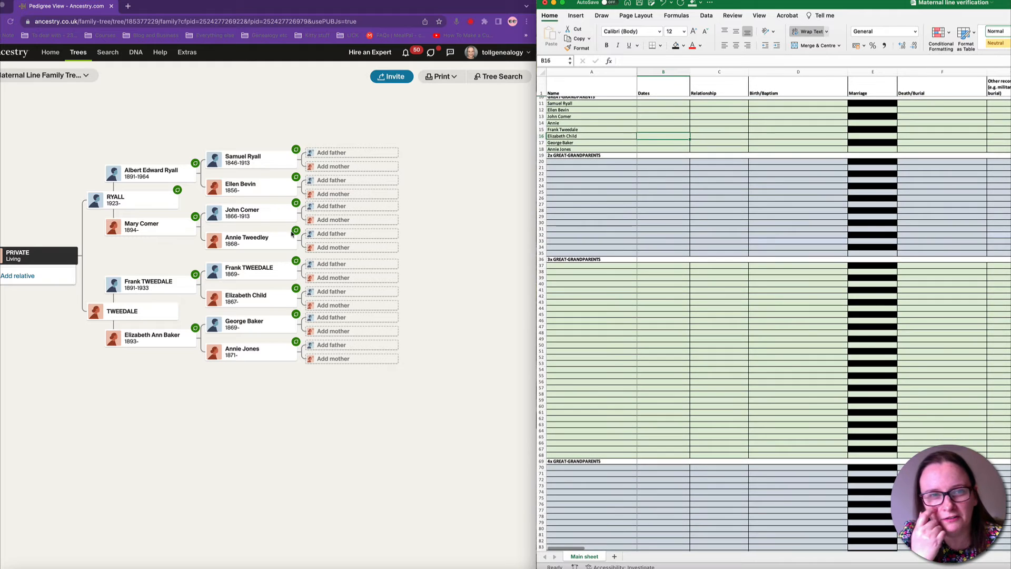
click(247, 159)
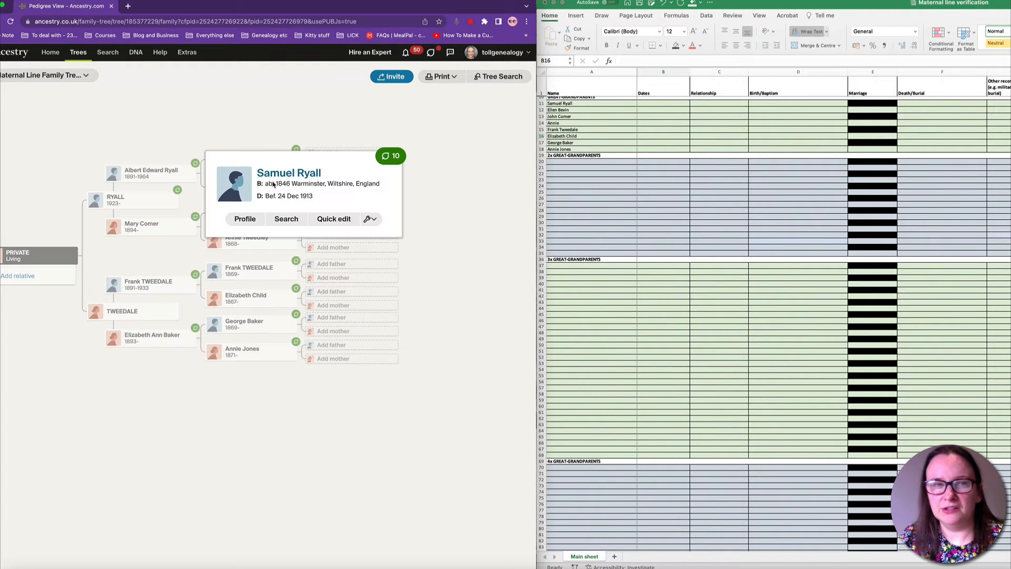
click(274, 175)
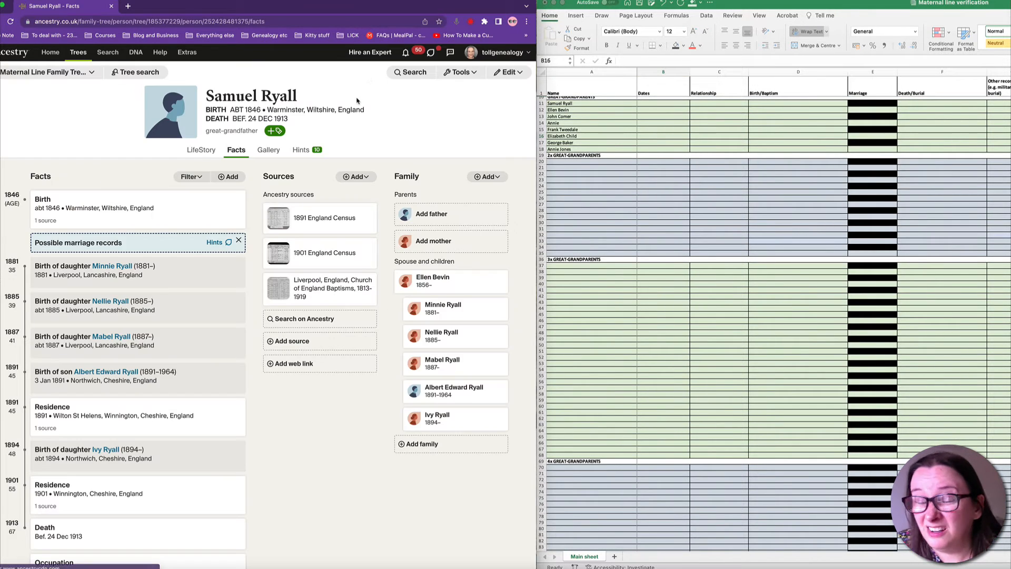
Review Samuel's Liverpool marriage hint, download the register image and note 'original obtained' in the tracker
click(303, 150)
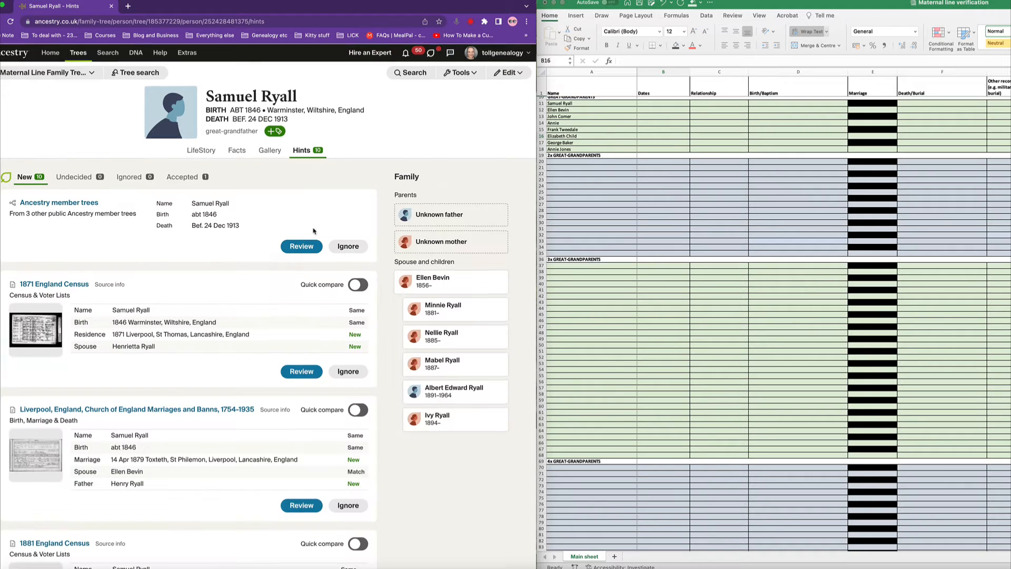
scroll(310, 263, down, 4)
click(302, 325)
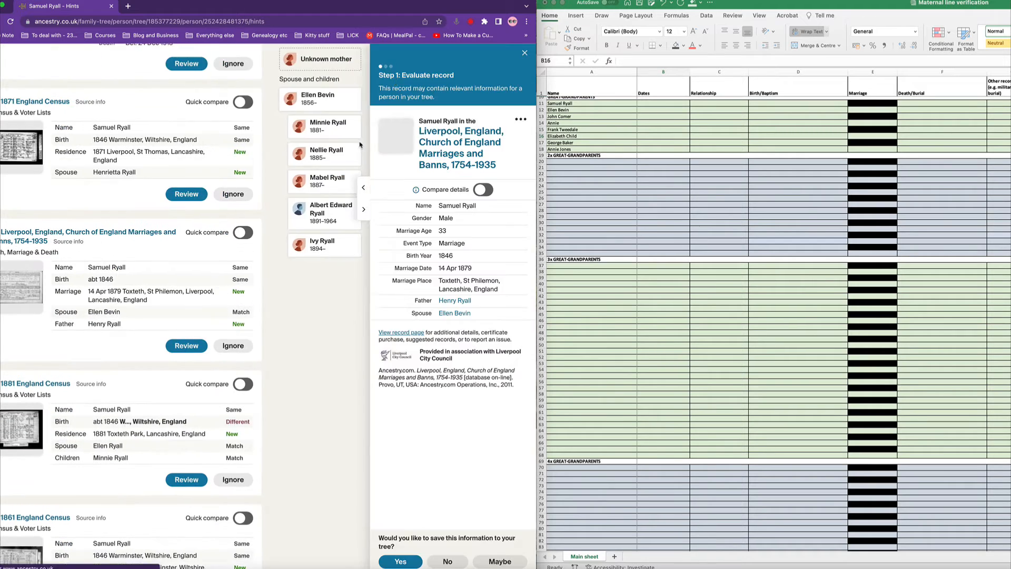
click(403, 206)
scroll(864, 158, up, 2)
click(864, 152)
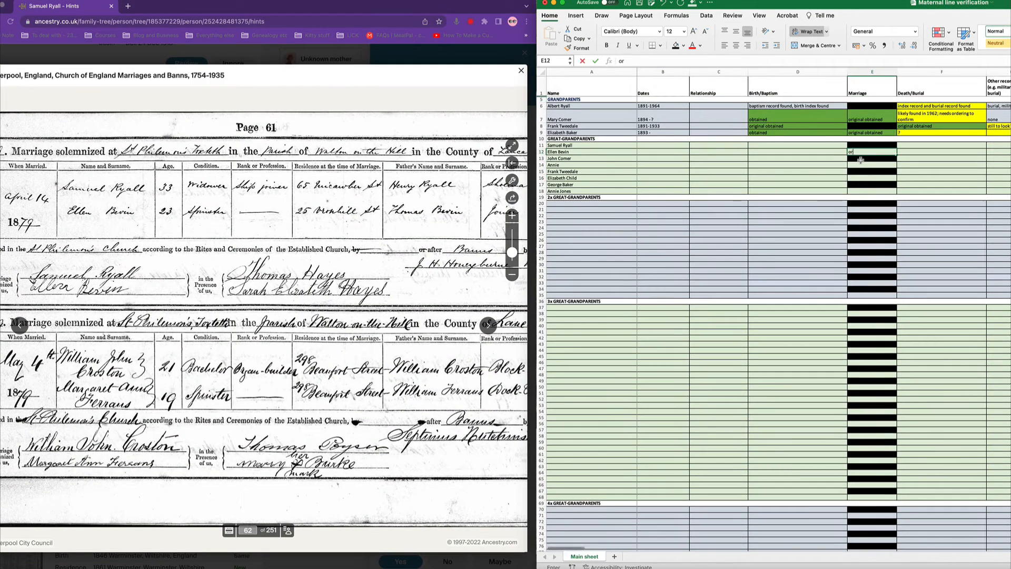
text(original obtained)
scroll(263, 316, up, 3)
scroll(372, 236, down, 5)
click(512, 180)
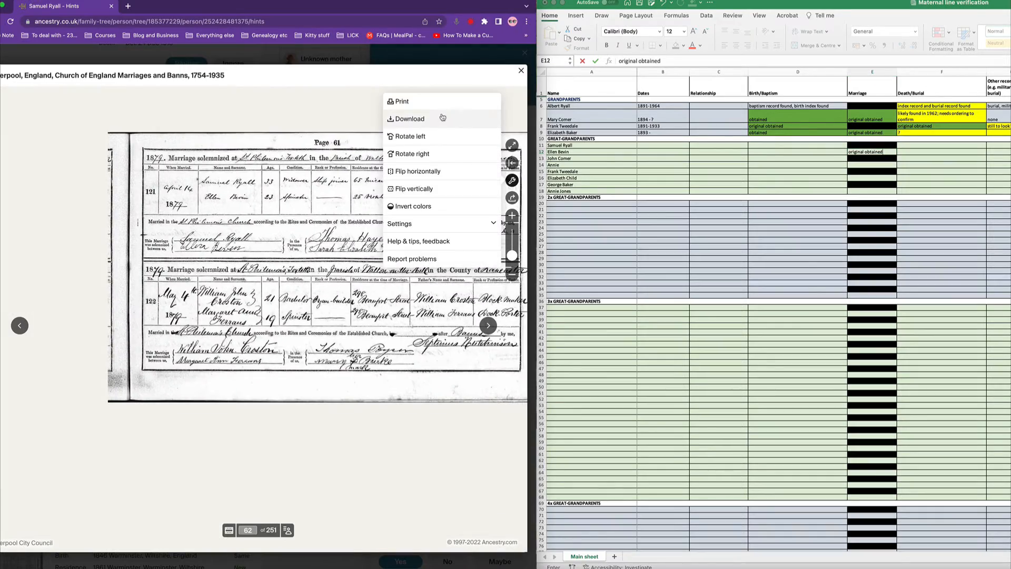
click(440, 117)
click(519, 71)
Save the 14 Apr 1879 Toxteth marriage to Ellen Bevin, with father Henry Ryall, to the tree
click(401, 536)
click(28, 560)
click(283, 420)
scroll(283, 420, up, 2)
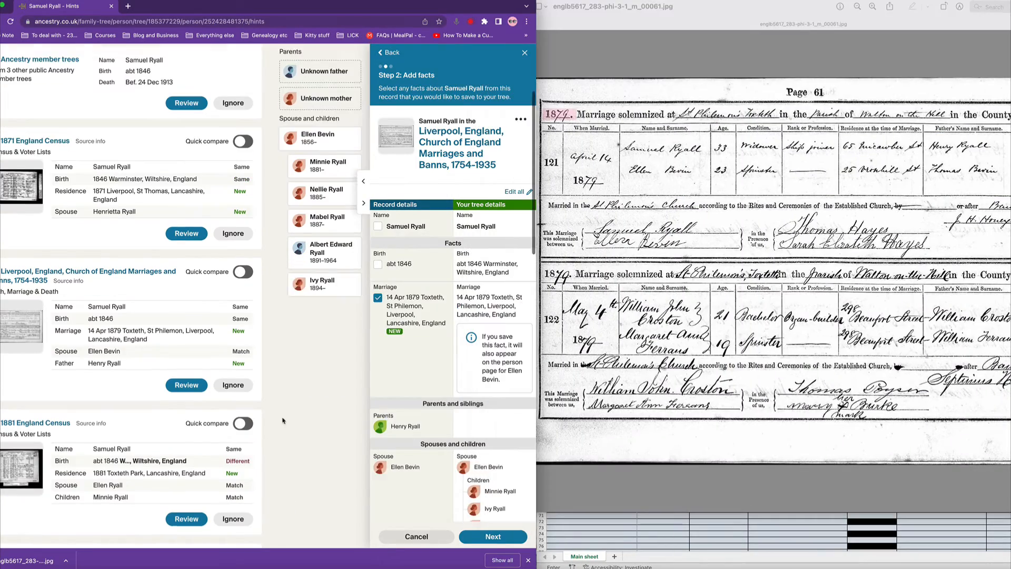
click(500, 538)
click(380, 224)
scroll(322, 385, down, 5)
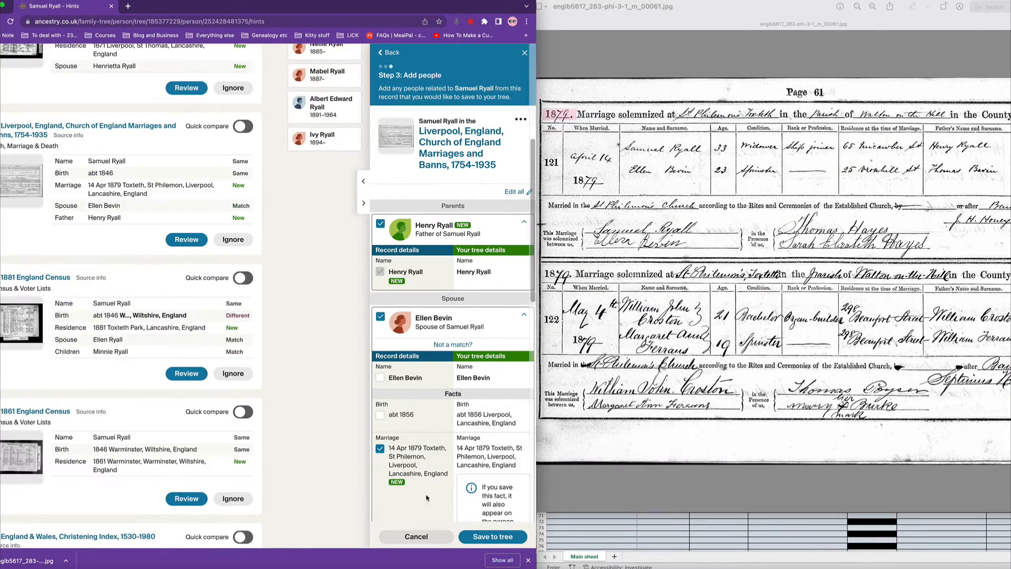
click(488, 538)
click(524, 53)
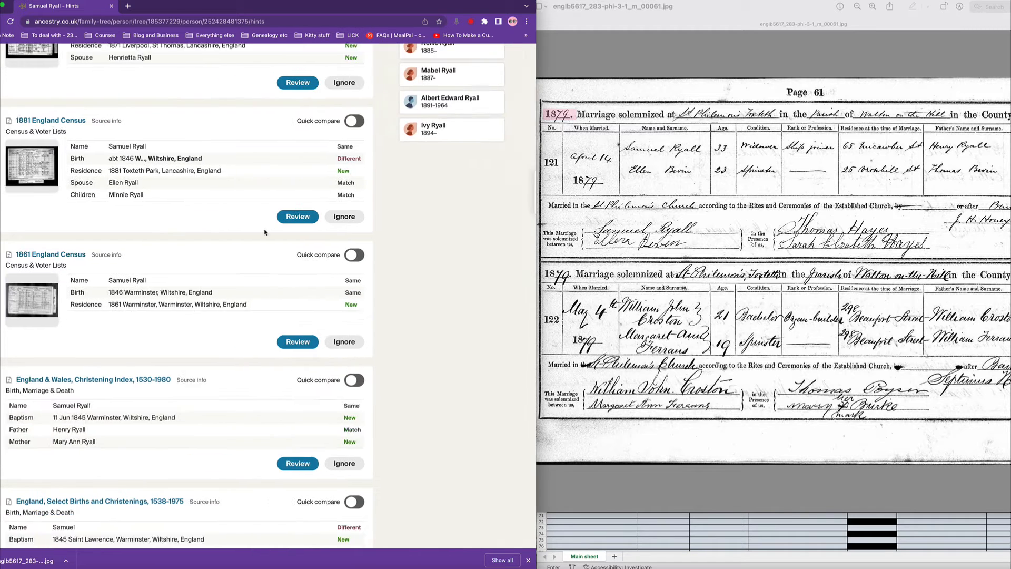
scroll(264, 231, up, 6)
click(237, 150)
scroll(224, 173, down, 1)
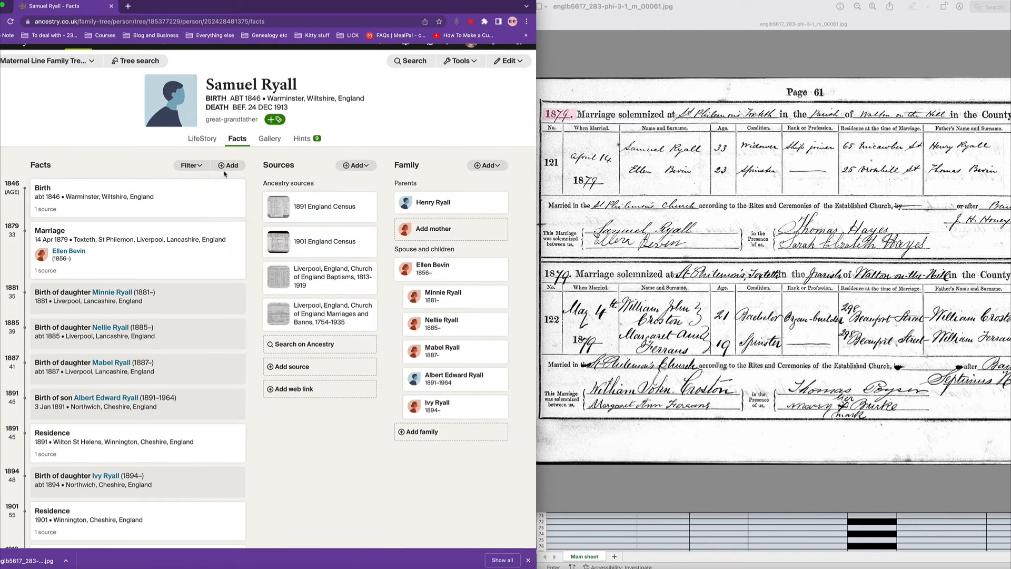
click(225, 169)
click(226, 307)
scroll(227, 463, down, 3)
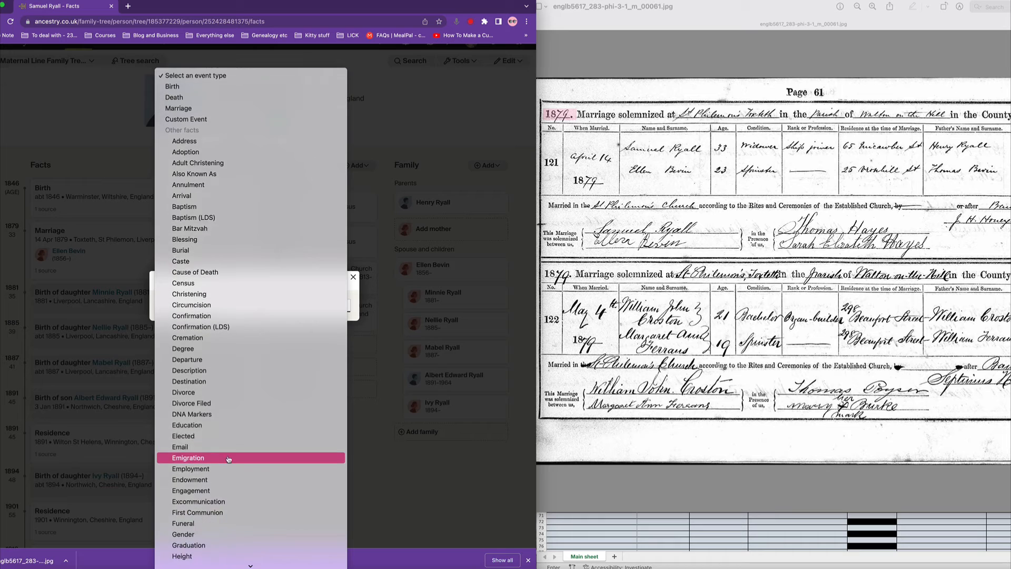
scroll(197, 364, down, 2)
click(199, 375)
click(205, 278)
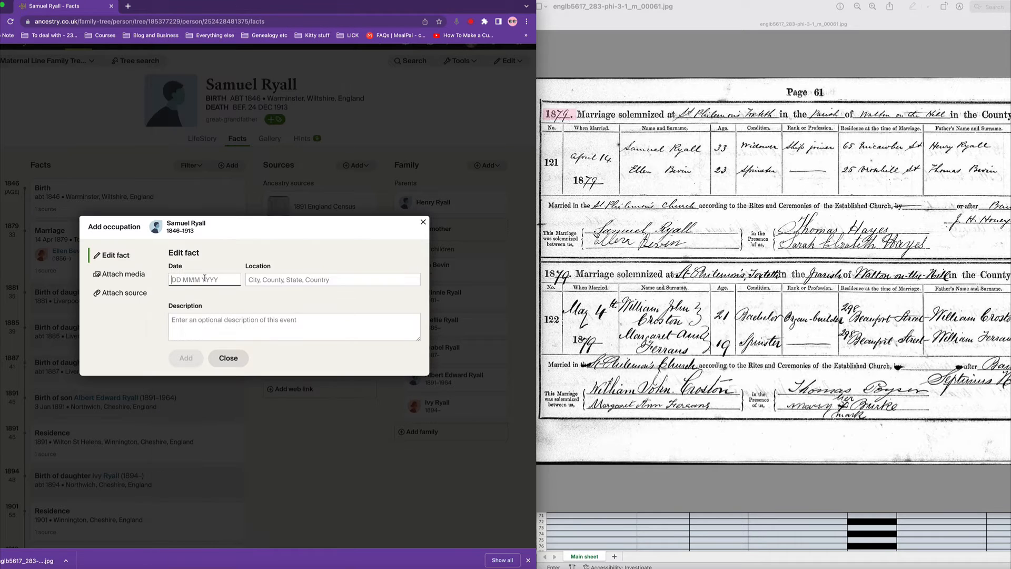
text(14 April 1879)
key(Tab)
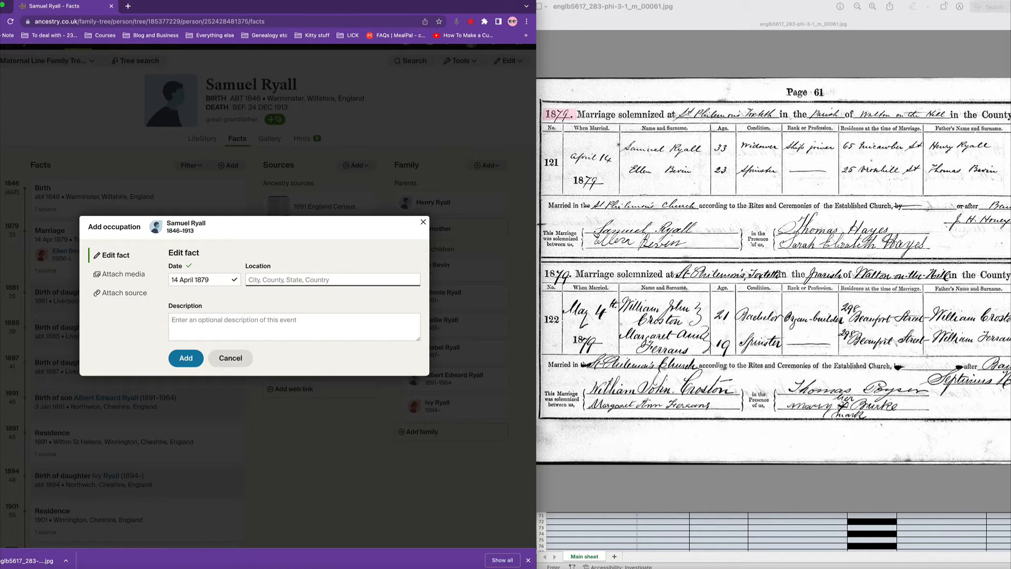
text(Lancashire)
key(BackSpace)
key(BackSpace)
key(BackSpace)
key(BackSpace)
key(BackSpace)
key(BackSpace)
key(BackSpace)
key(BackSpace)
key(BackSpace)
key(BackSpace)
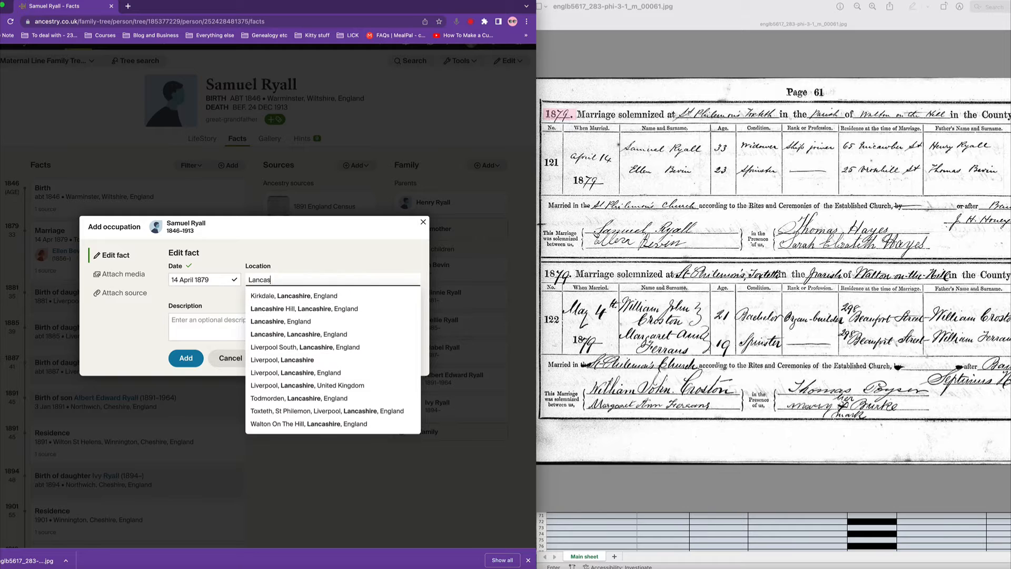
text(Walton on the hill)
click(295, 296)
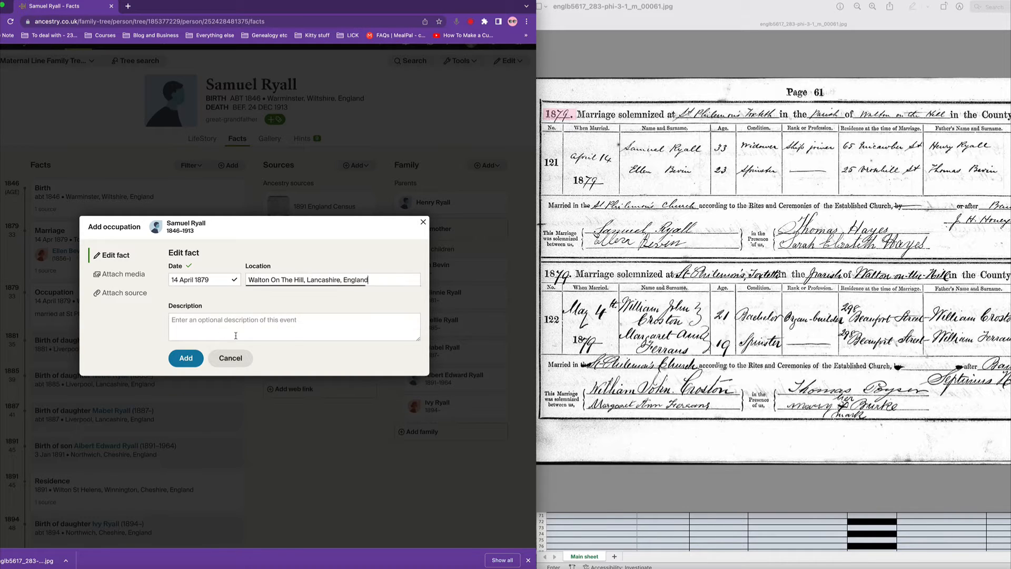
click(208, 326)
text(Occupation)
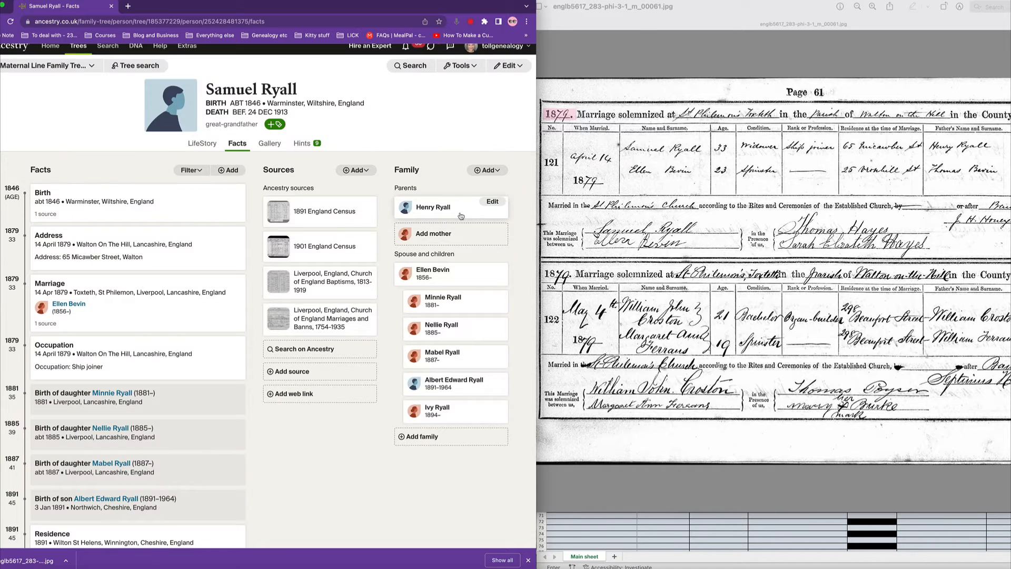
click(460, 211)
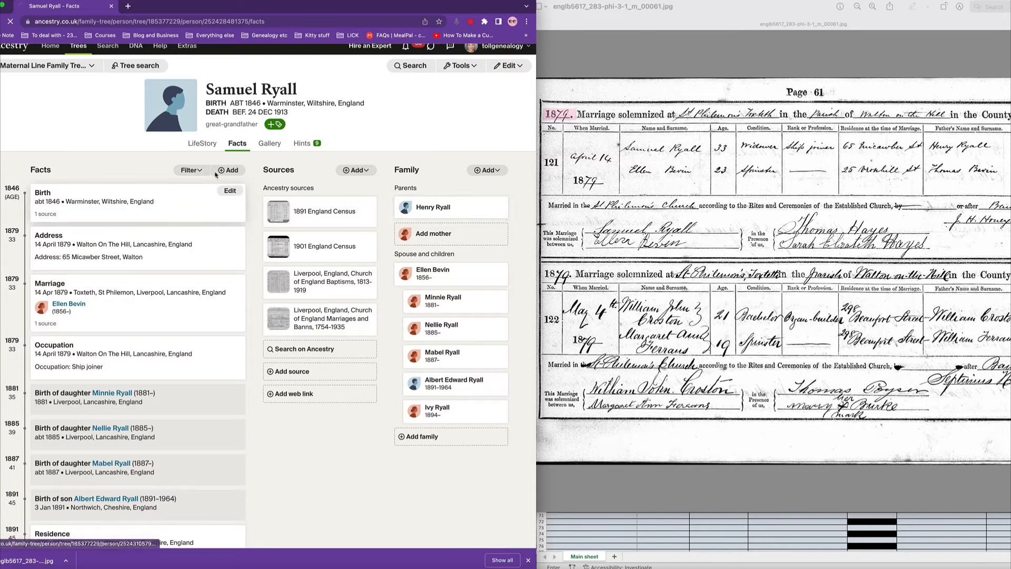
click(224, 176)
click(288, 302)
click(208, 307)
scroll(196, 477, down, 10)
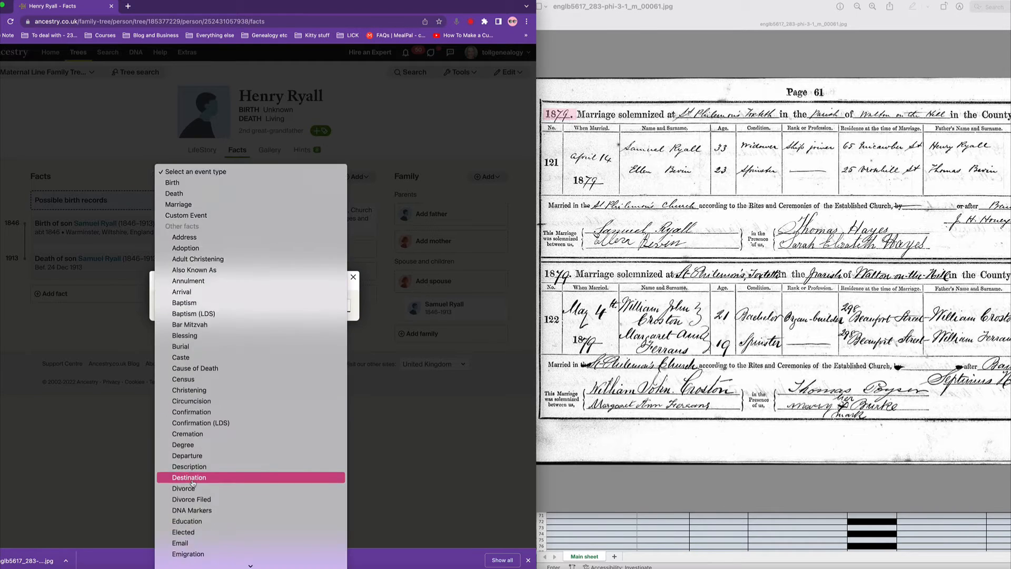
click(192, 378)
text(14 Apr 1897)
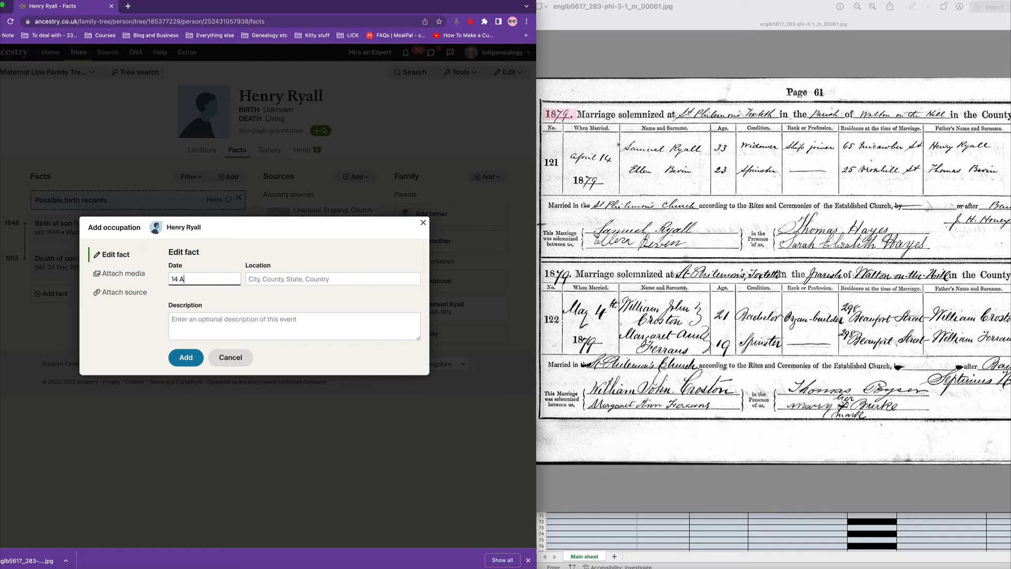
key(BackSpace)
key(BackSpace)
text(79)
key(Tab)
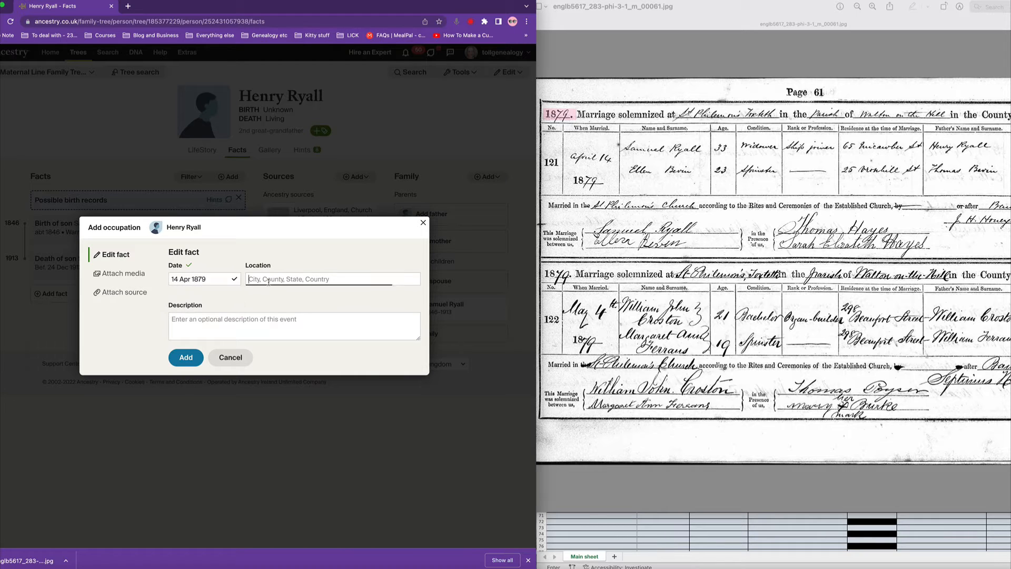
text(Walton on)
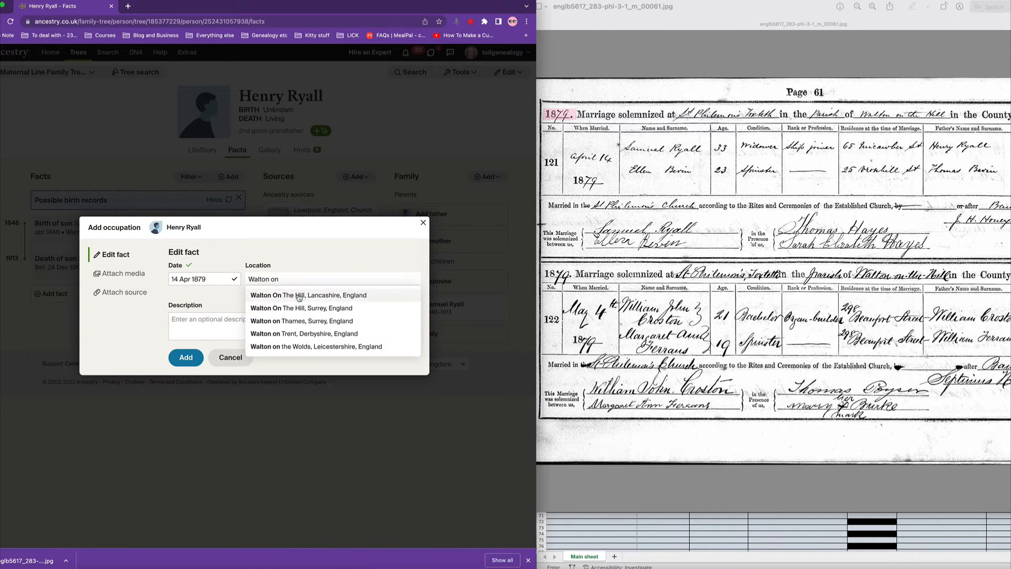
click(301, 296)
click(179, 324)
text(Occupation: Shoemaker)
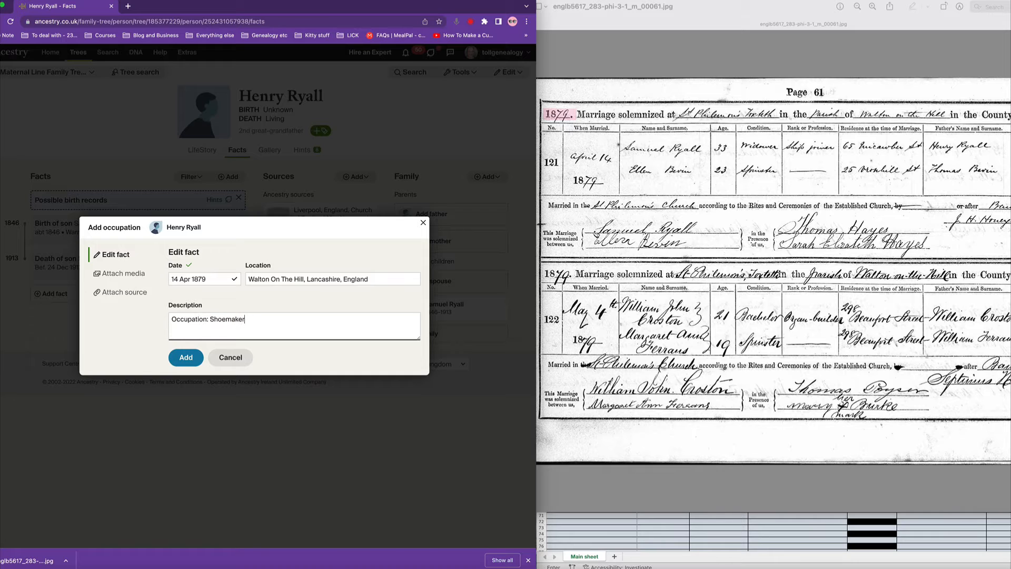
click(186, 358)
click(436, 310)
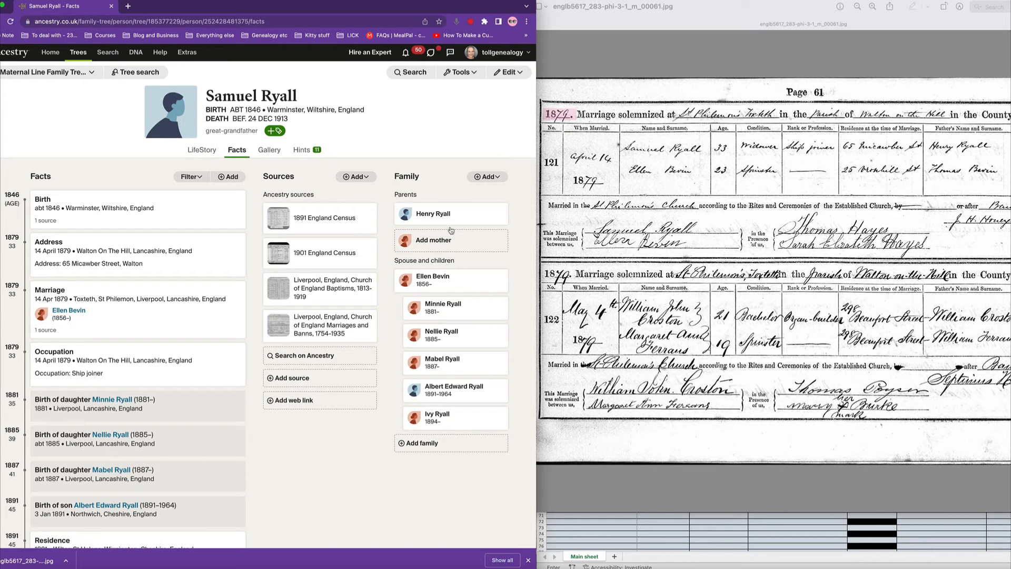
click(437, 280)
Add a 14 Apr 1879 Address fact for Ellen Bevin at Walton On The Hill, Lancashire
click(228, 176)
click(205, 306)
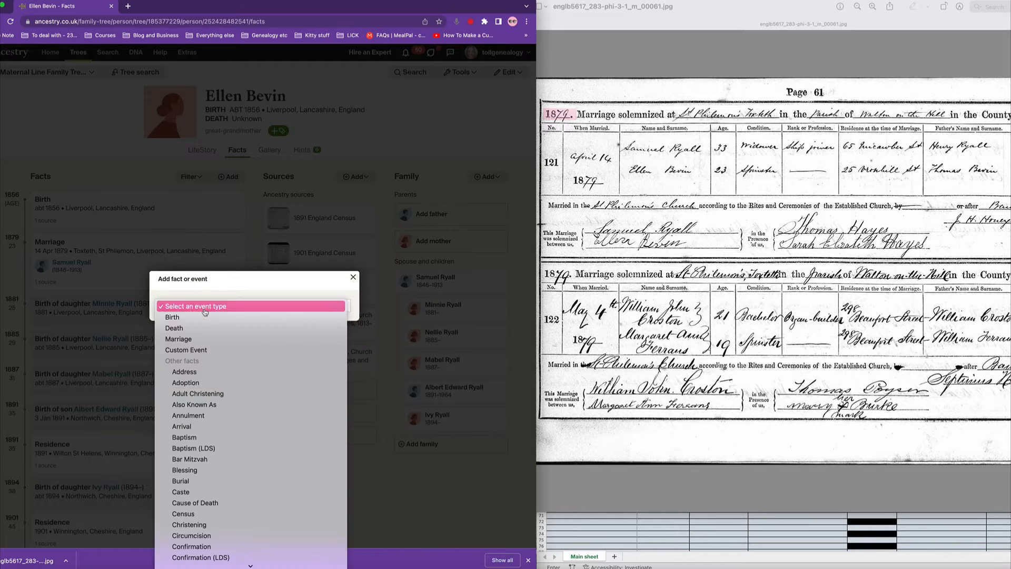
click(185, 372)
text(14 Apr 1879)
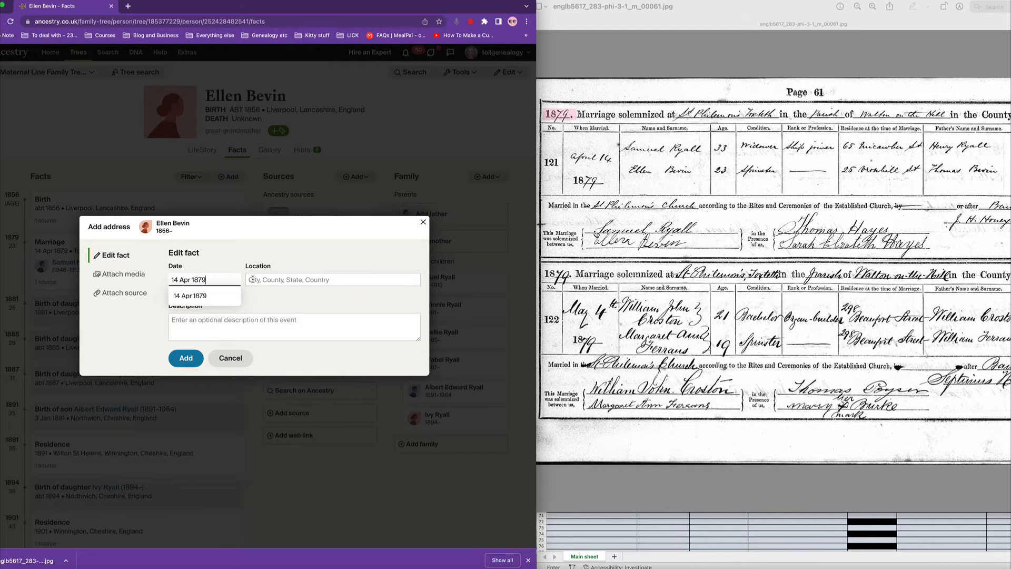
key(Tab)
text(Walton on)
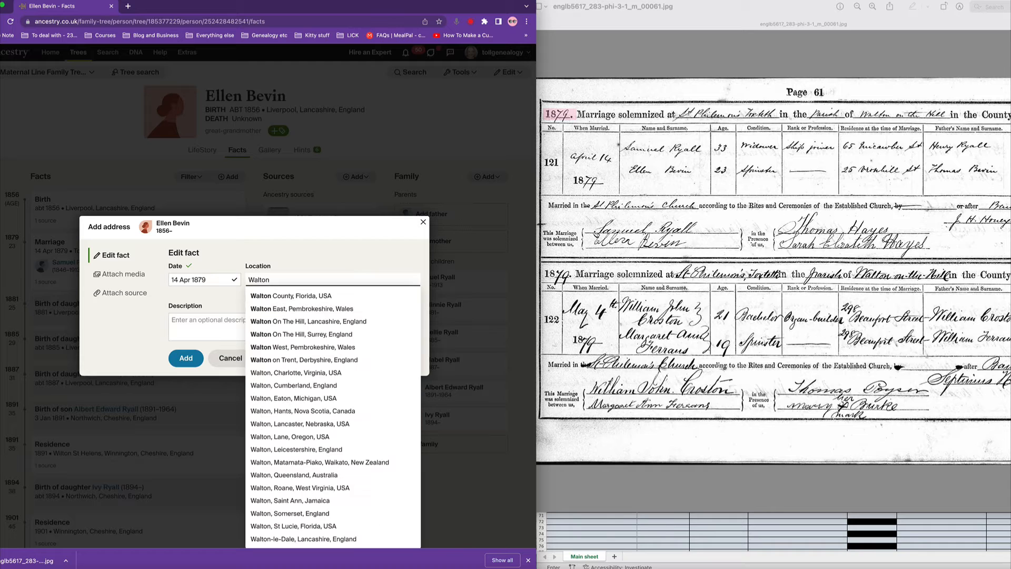
click(274, 320)
key(Tab)
text(Add)
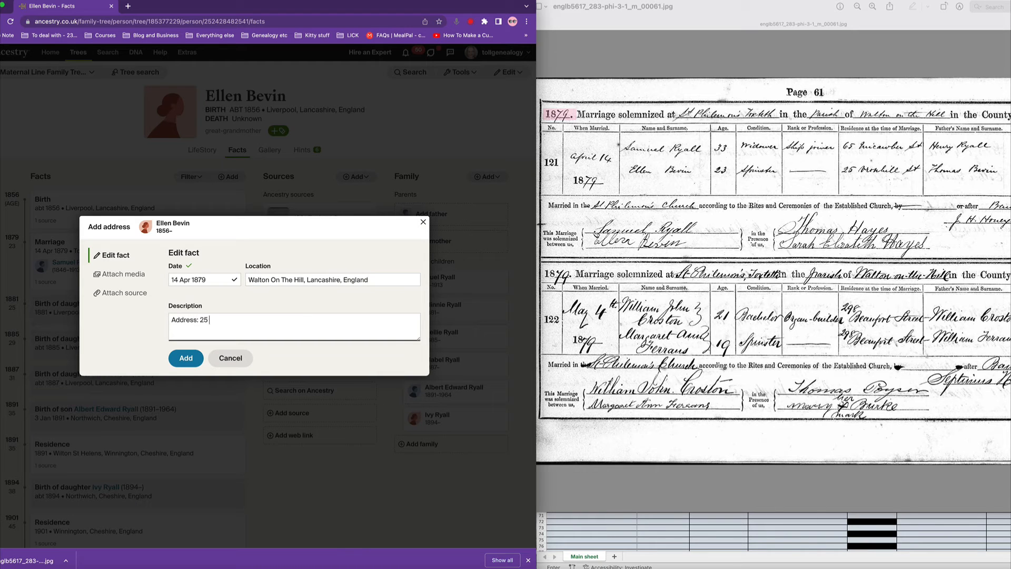
click(186, 357)
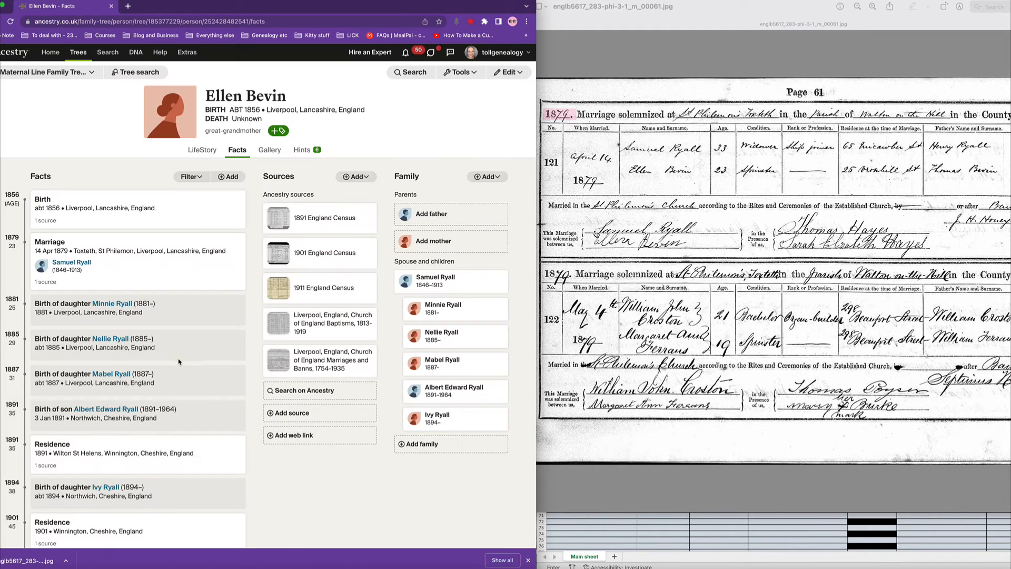
Add Thomas as Ellen Bevin's father in the tree
click(431, 213)
text(Thomas)
click(209, 397)
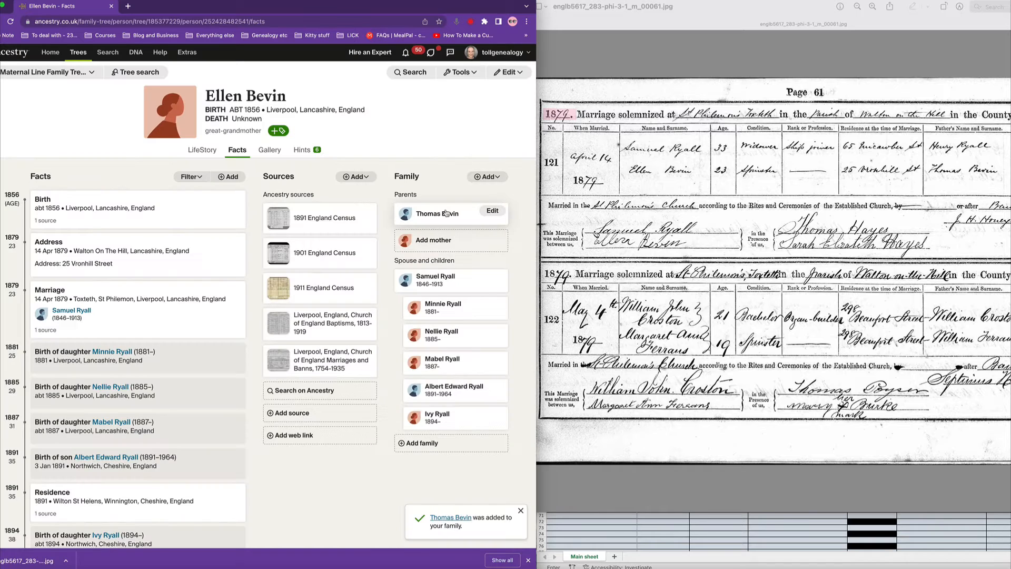
Give Thomas a Joiner occupation fact dated 14 Apr 1879 at Walton On The Hill
click(228, 177)
click(247, 305)
scroll(189, 390, down, 5)
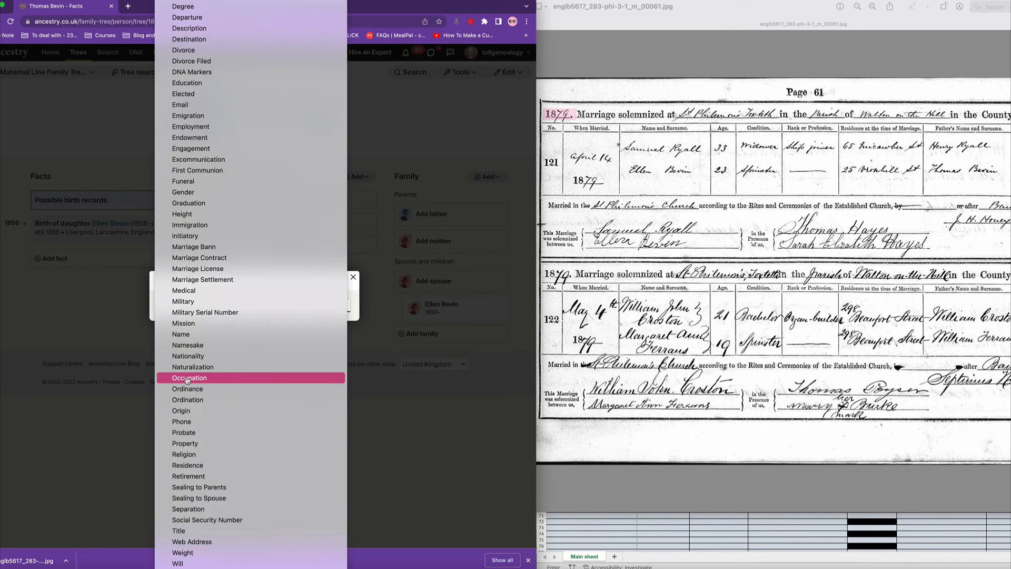
click(188, 379)
text(14 Apr)
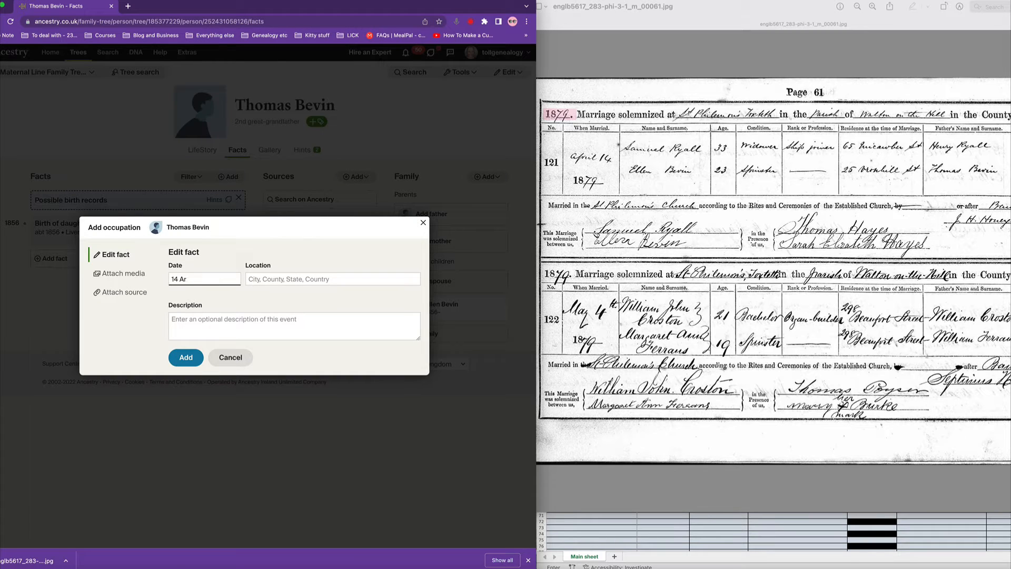
text( 1879)
key(Tab)
text(Walton on)
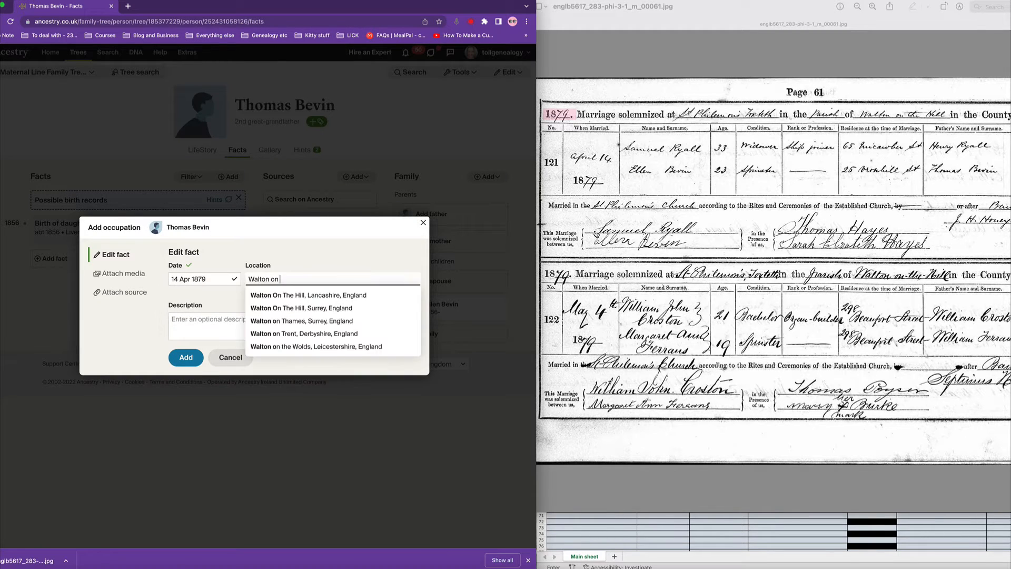
click(298, 296)
click(193, 321)
text(Occupation: Joiner)
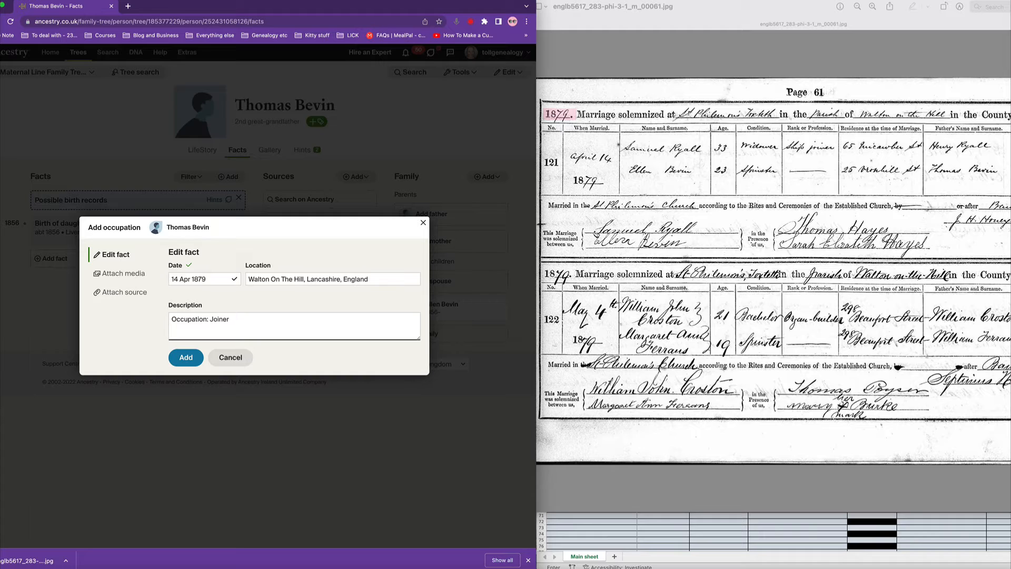
click(185, 357)
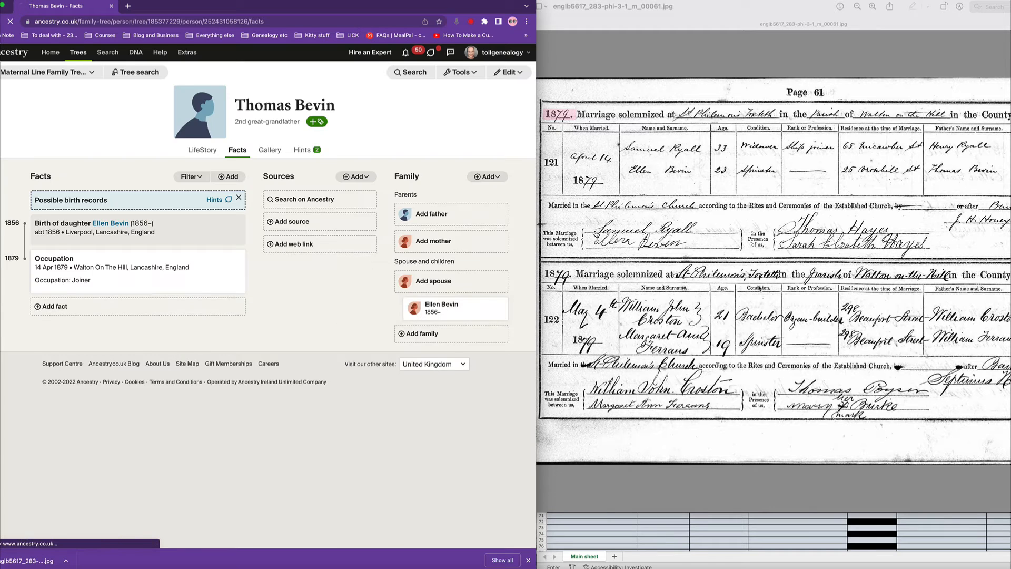
click(472, 316)
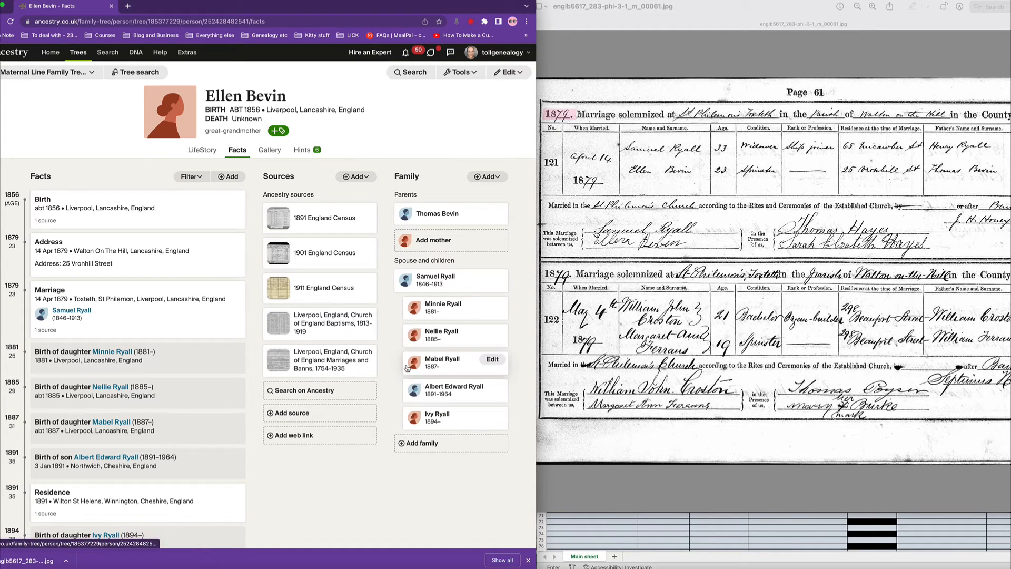
click(432, 281)
scroll(295, 441, down, 2)
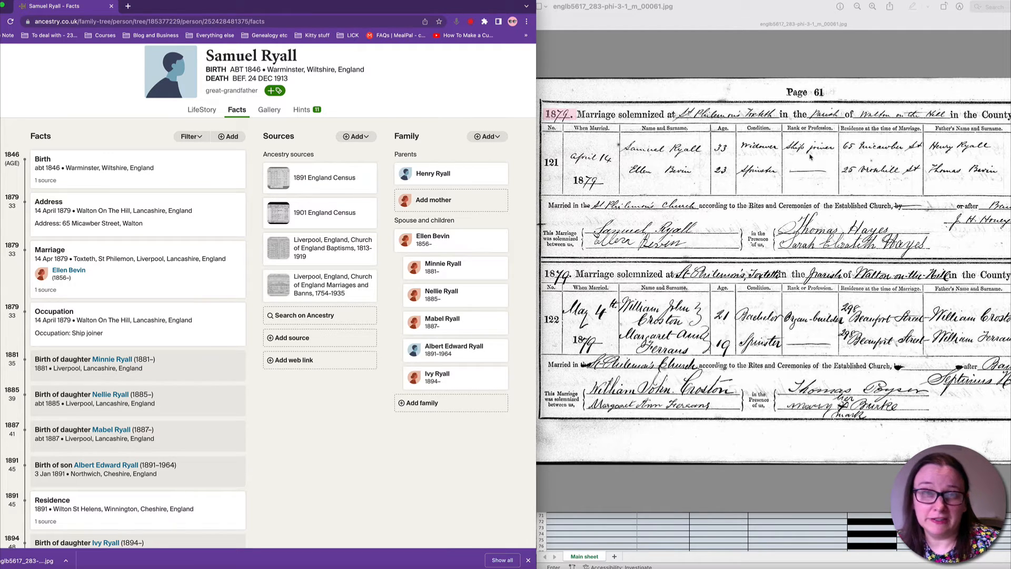
click(587, 45)
click(501, 6)
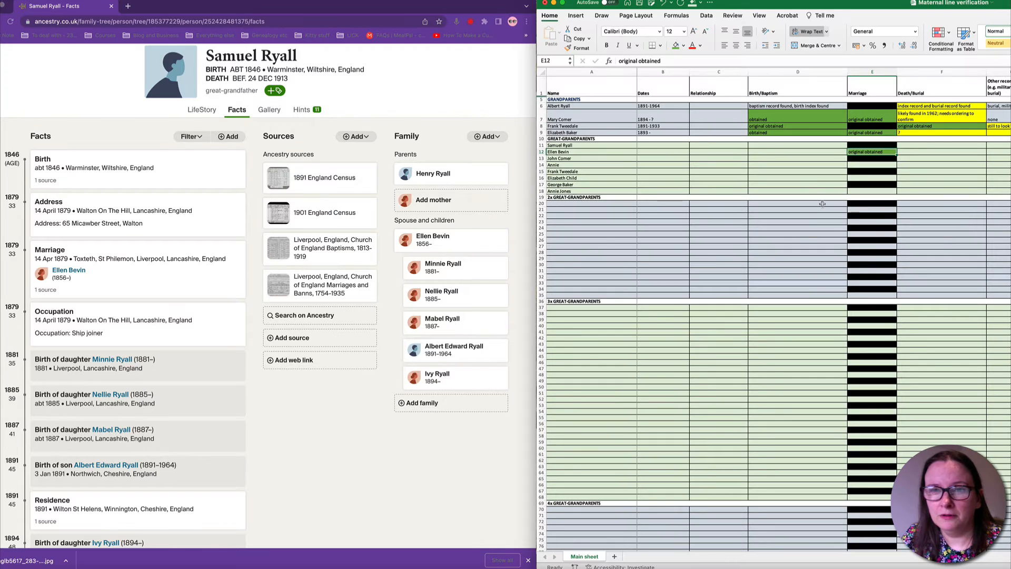
click(812, 185)
click(303, 110)
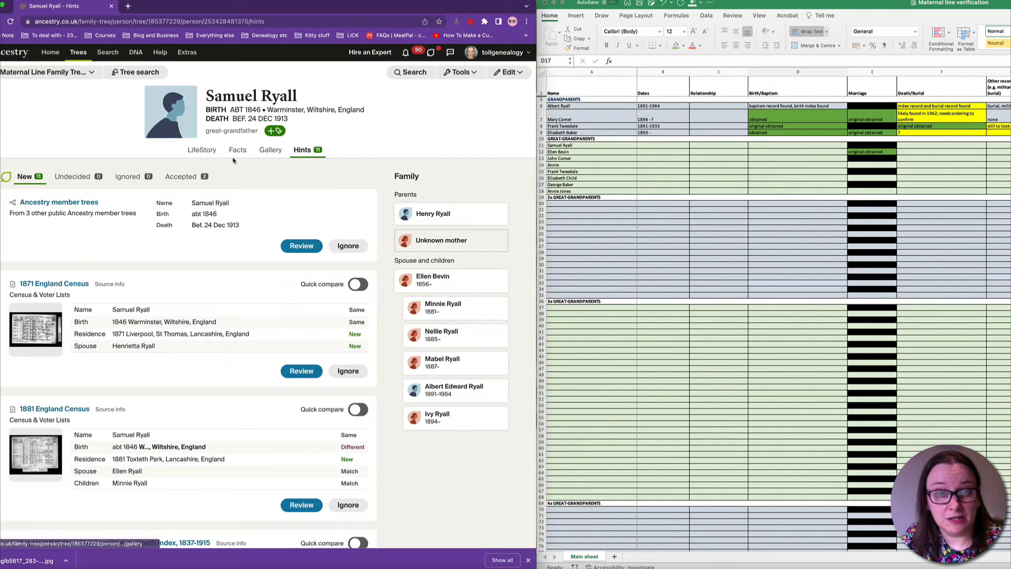
click(237, 150)
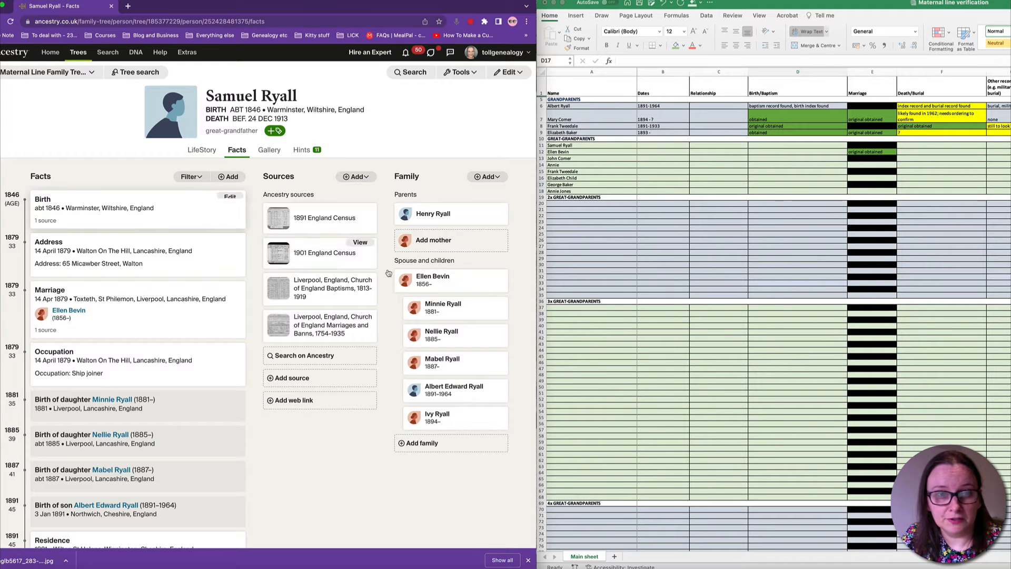
scroll(772, 218, right, 3)
scroll(771, 214, right, 4)
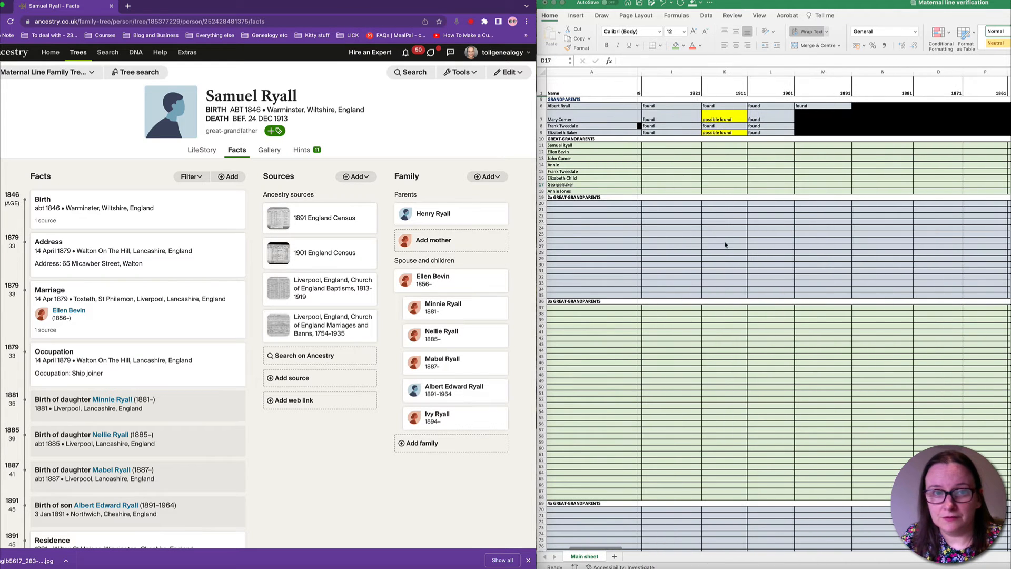
scroll(729, 231, left, 1)
In the Excel tracker, mark Samuel Ryall 'found' for the 1901 and 1891 censuses
click(694, 129)
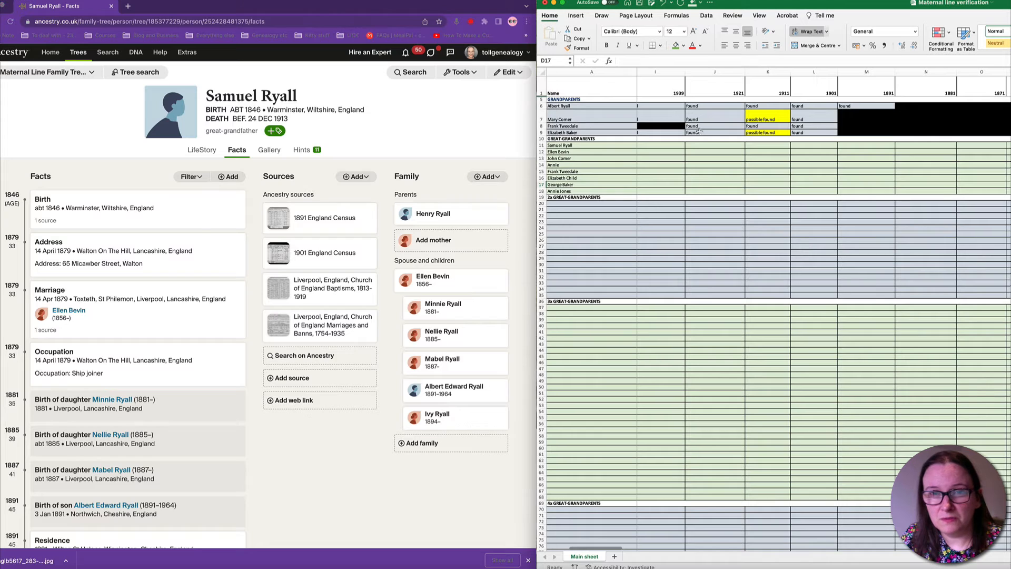
click(803, 140)
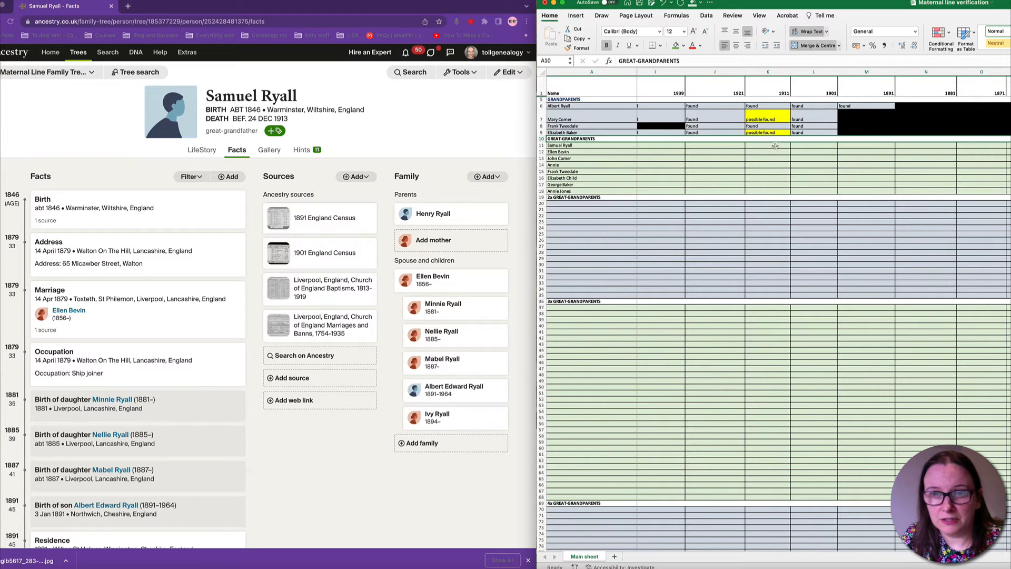
click(808, 146)
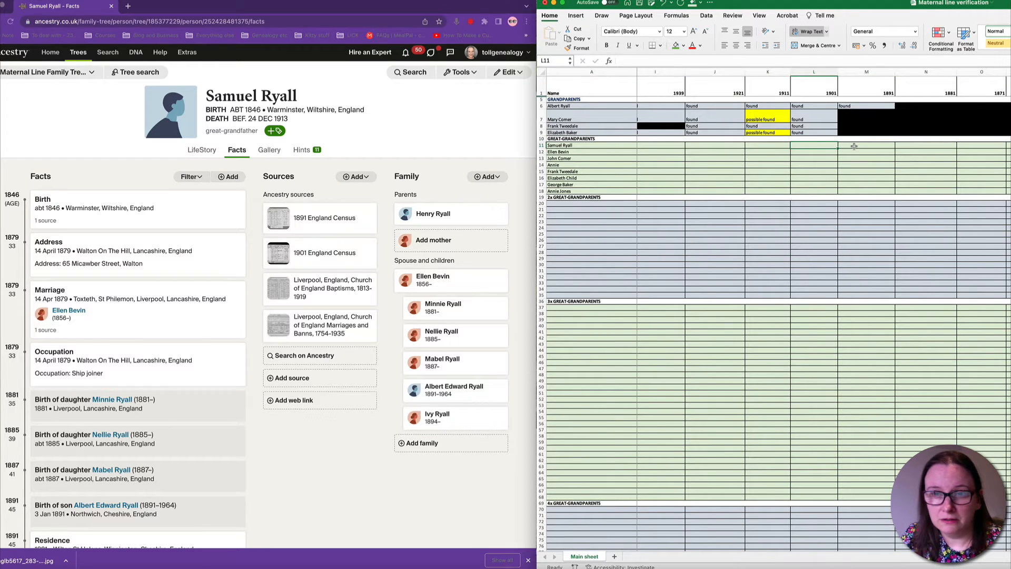
text(found)
key(Tab)
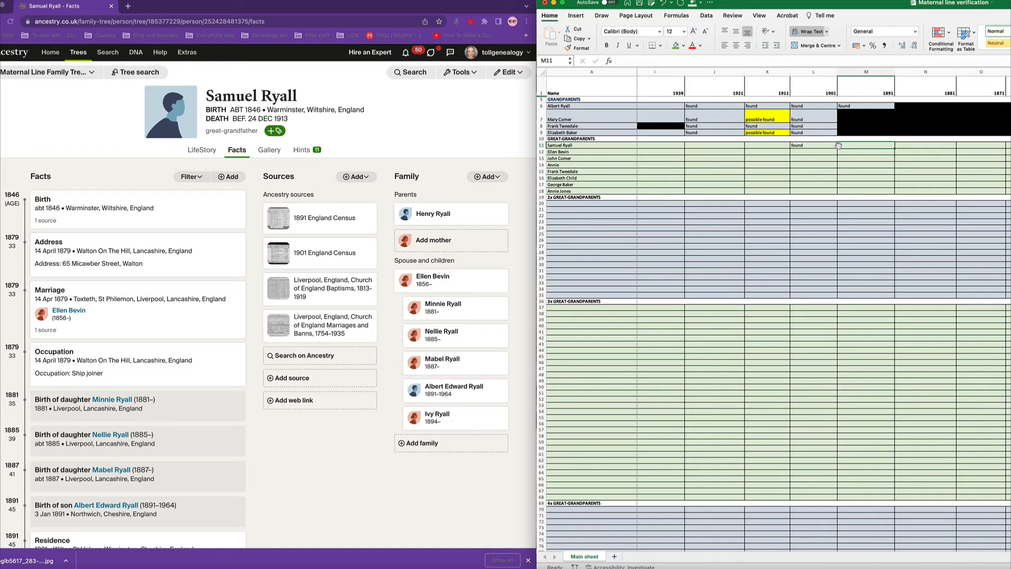
text(found)
key(Return)
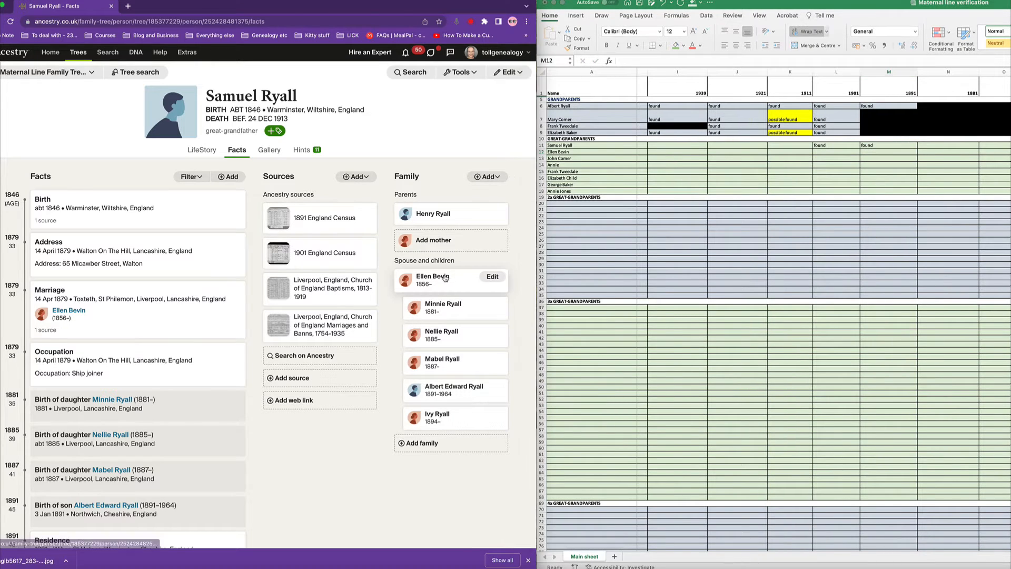
click(445, 278)
click(828, 153)
text(found)
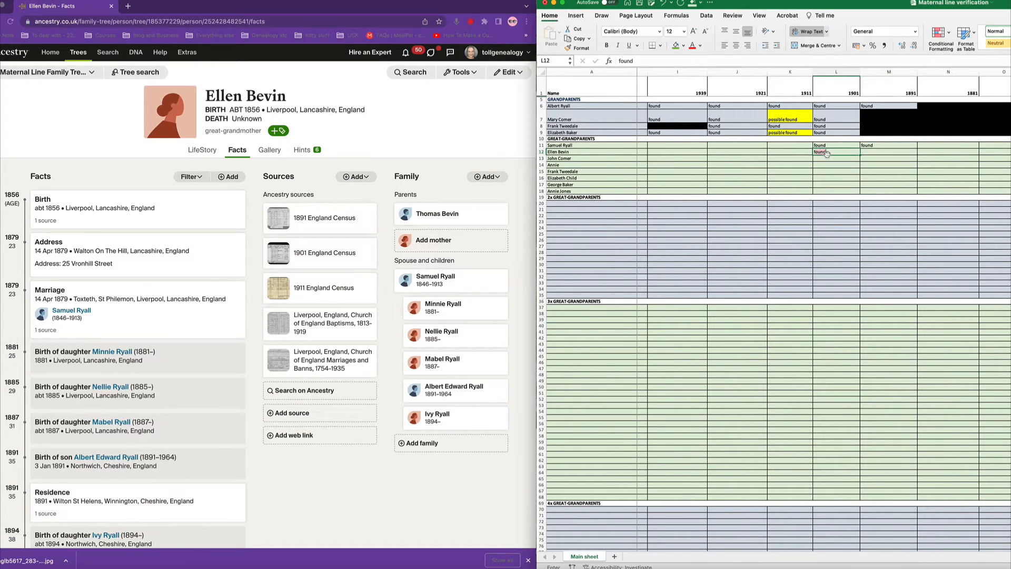
key(Tab)
text(found)
key(Tab)
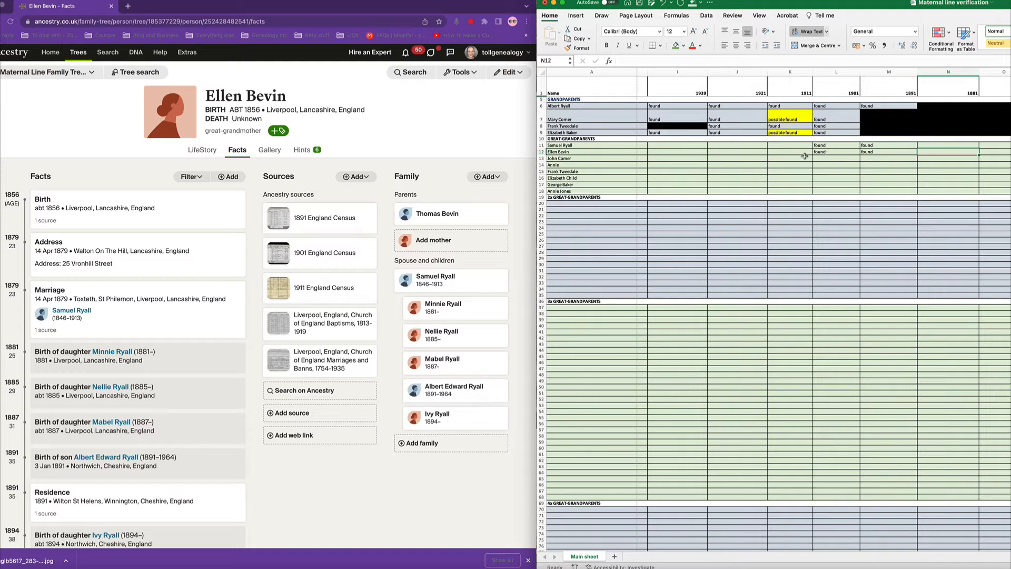
click(793, 153)
text(found)
key(Return)
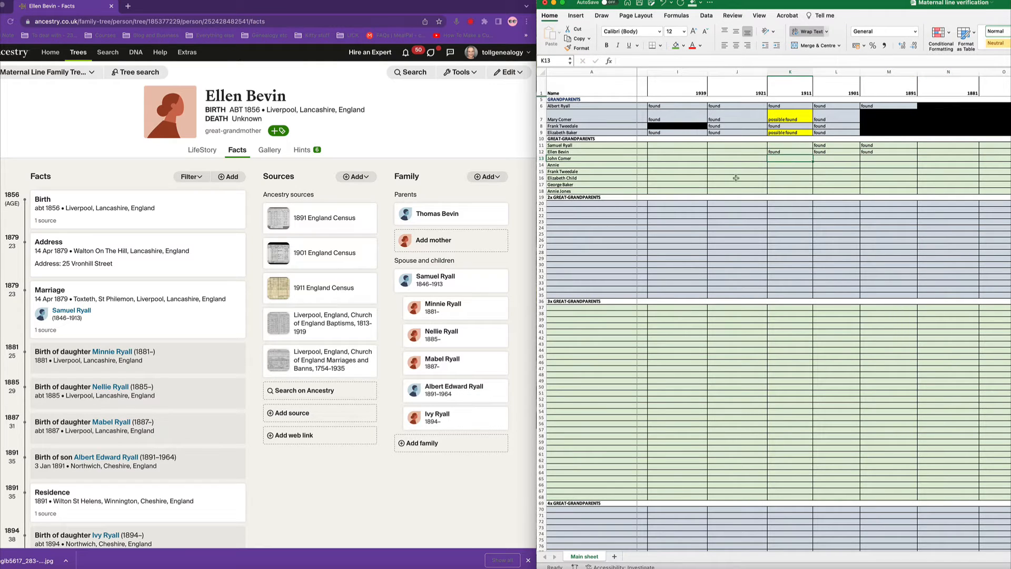
click(436, 276)
click(302, 150)
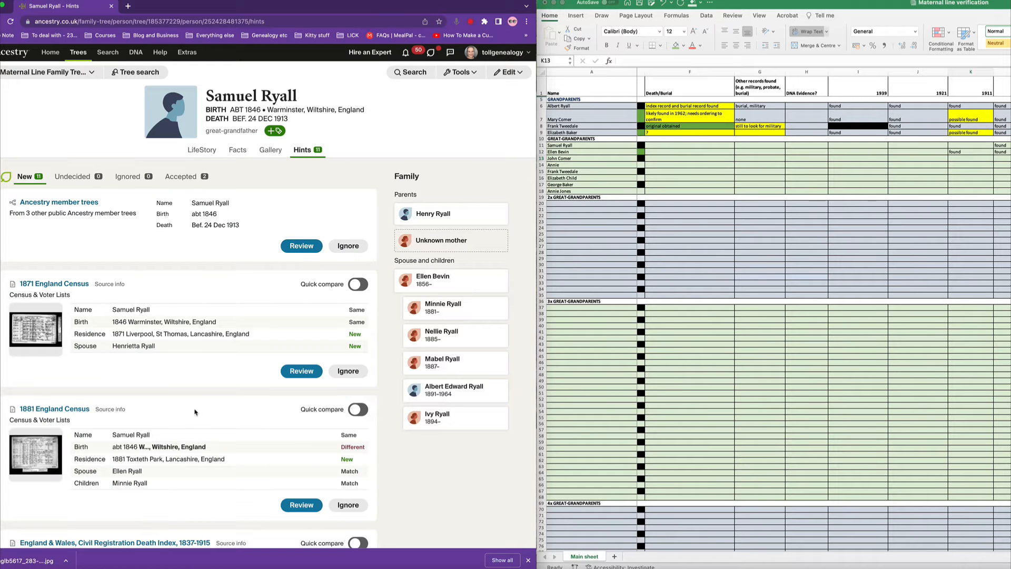
Review the 1881 England Census hint, check Samuel's household and birthplace on the image, and confirm the match
scroll(253, 350, down, 5)
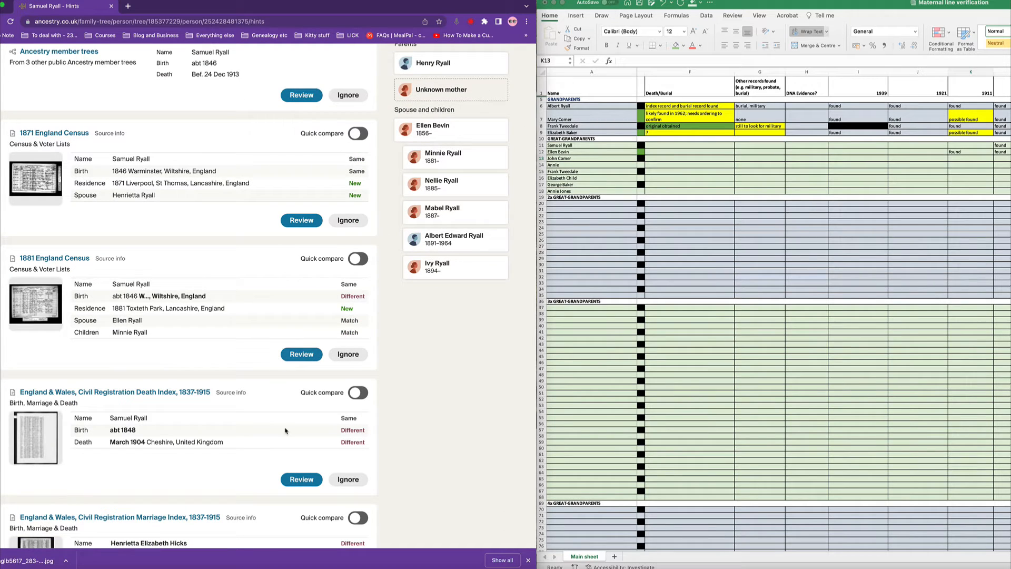
click(301, 354)
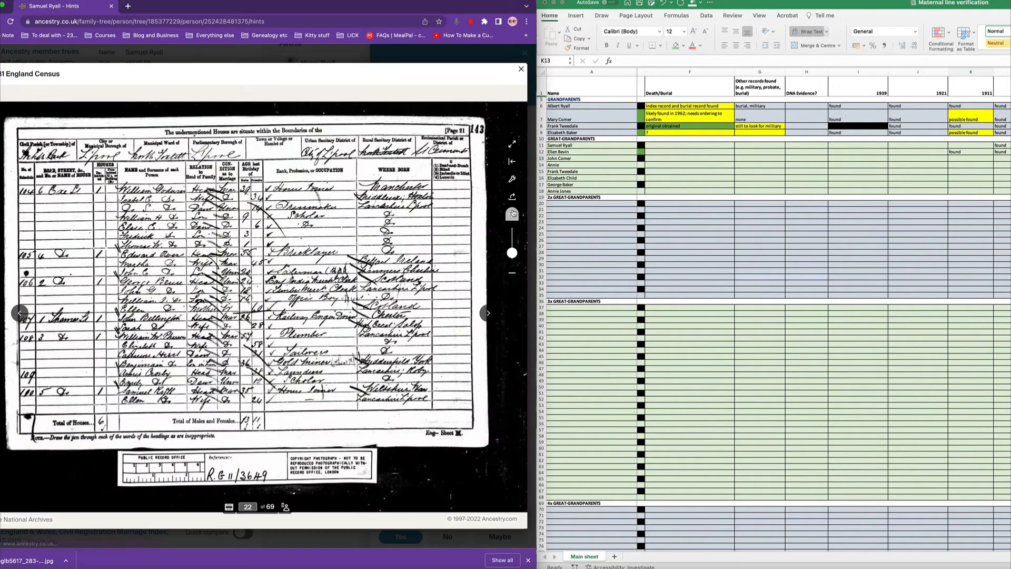
scroll(207, 212, up, 5)
drag(208, 213, 204, 149)
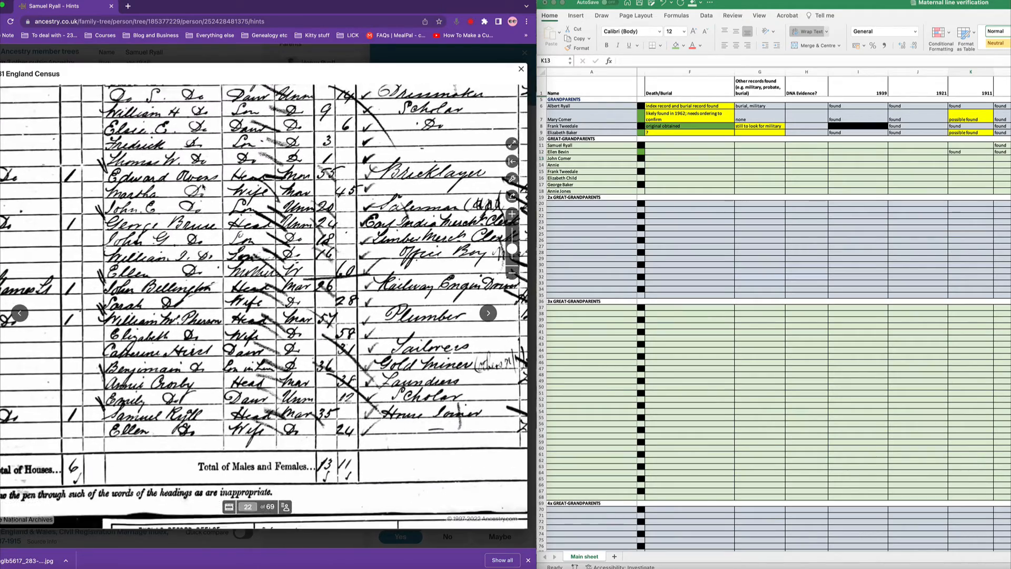
drag(482, 399, 385, 378)
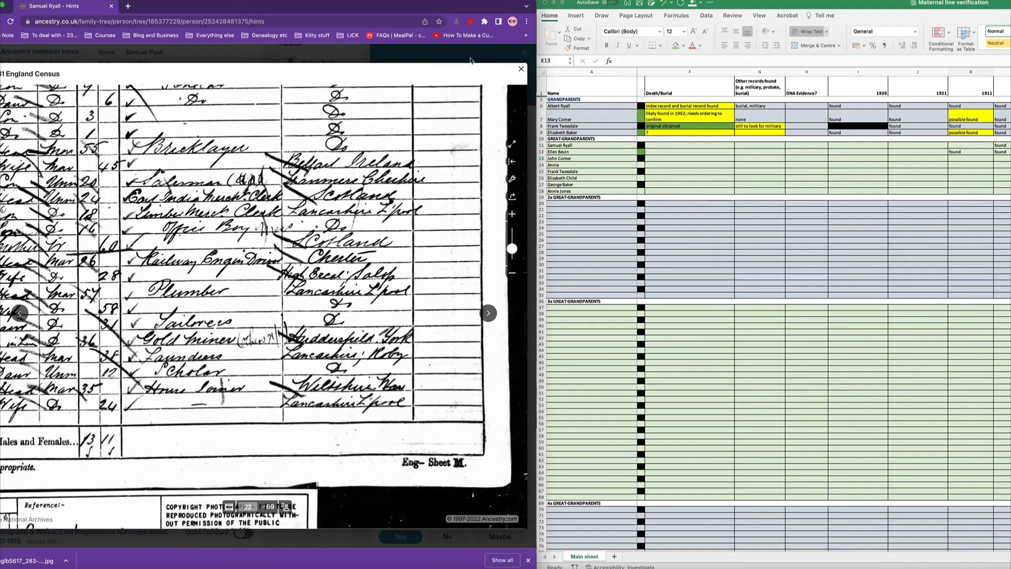
click(521, 69)
click(400, 537)
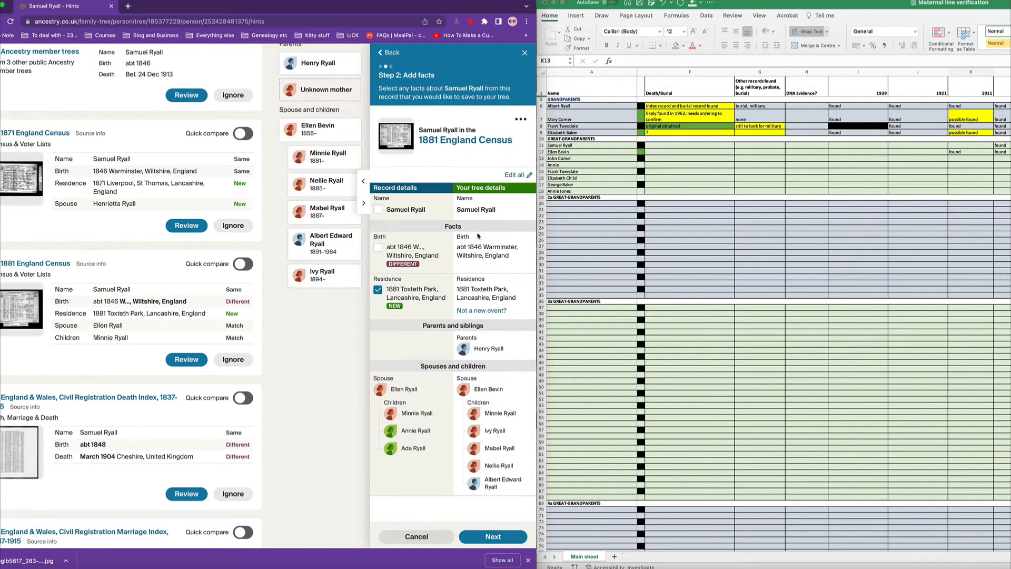
Tick Minnie, Annie and Ada Ryall from the 1881 census and save them to the tree
click(493, 536)
scroll(400, 422, down, 2)
click(381, 415)
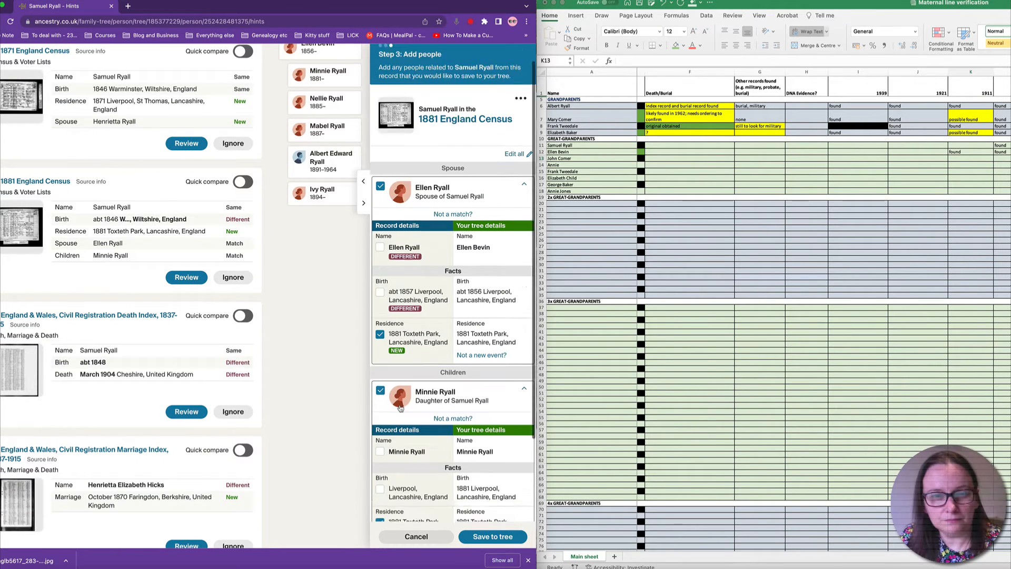
scroll(392, 448, down, 3)
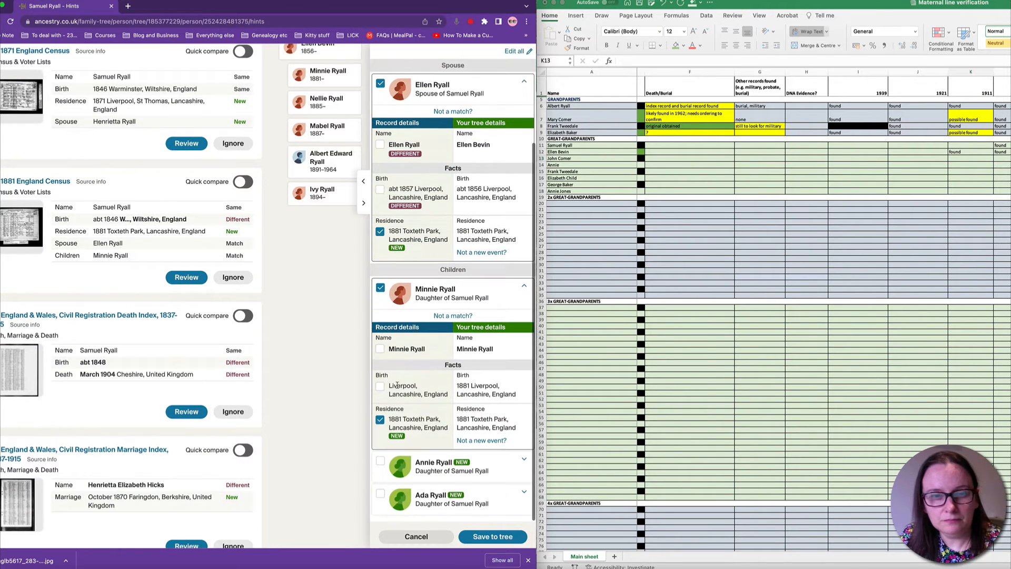
click(380, 462)
scroll(383, 465, down, 3)
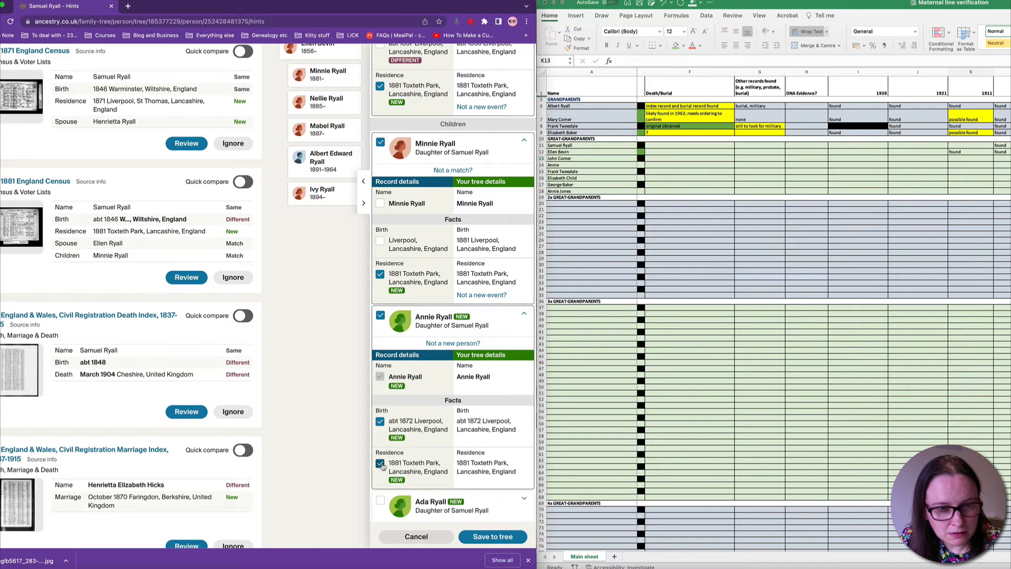
click(380, 500)
scroll(477, 494, down, 3)
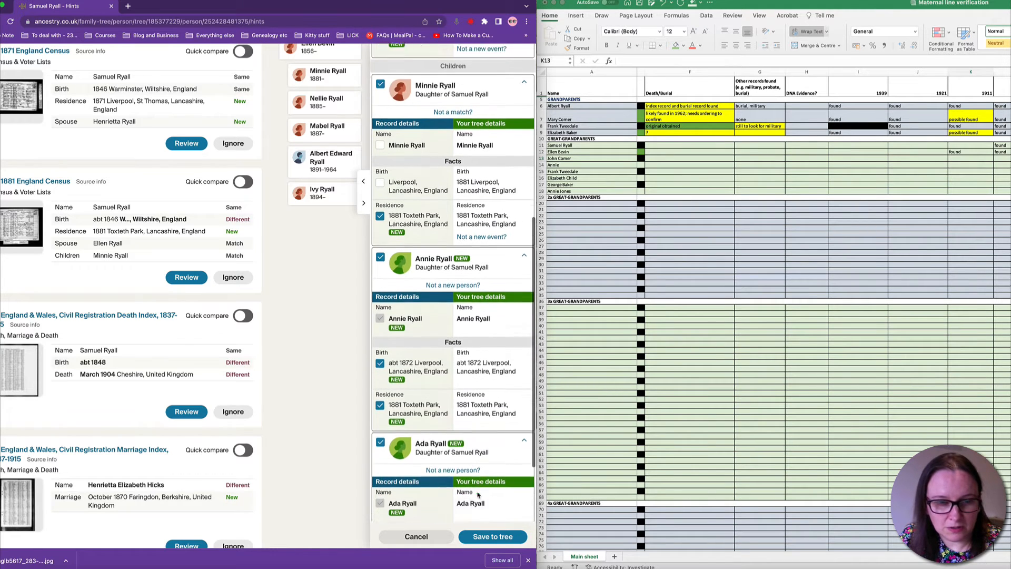
scroll(477, 495, down, 2)
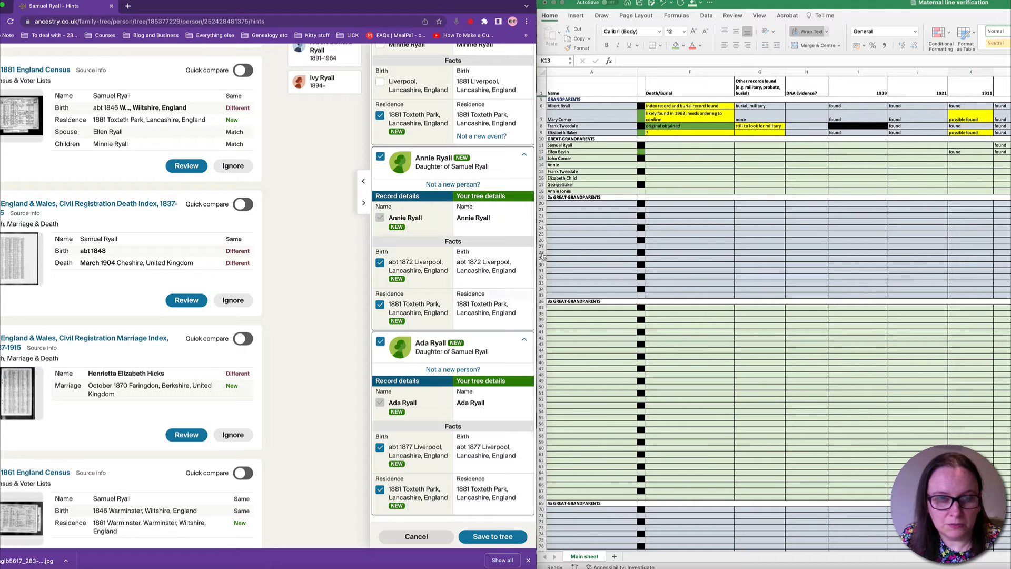
scroll(757, 199, left, 4)
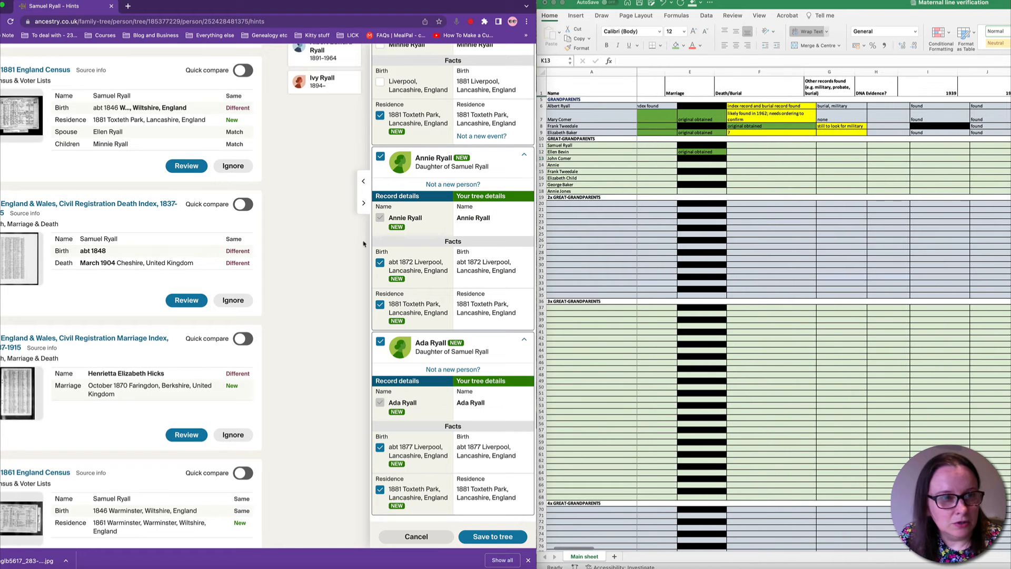
click(489, 533)
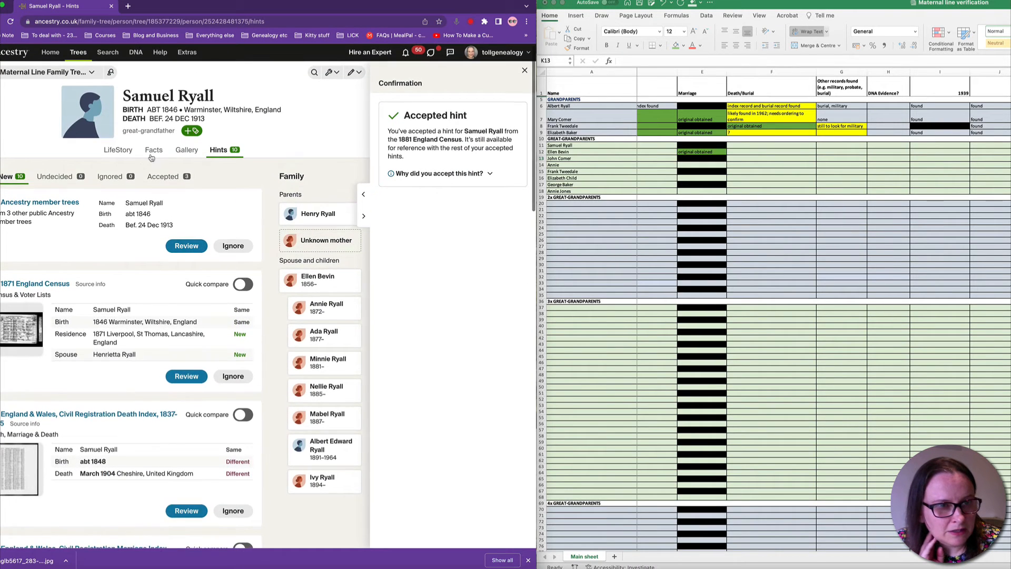
click(152, 154)
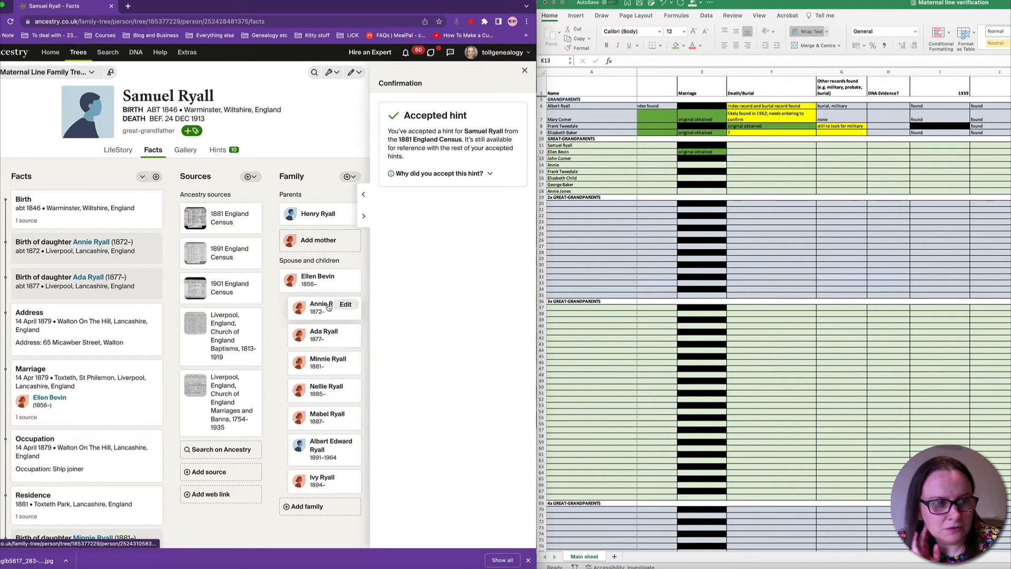
click(311, 318)
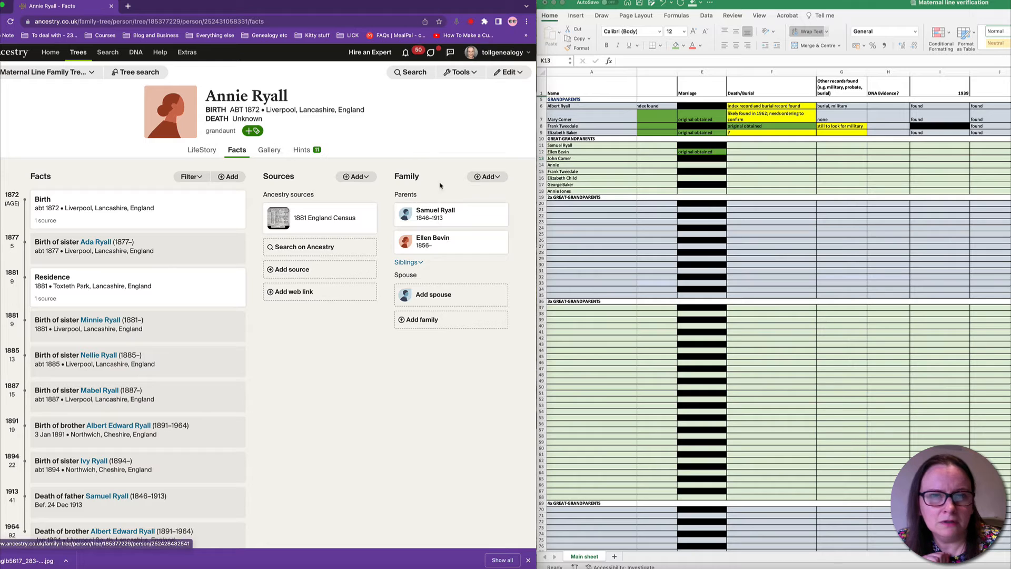
click(490, 73)
click(497, 111)
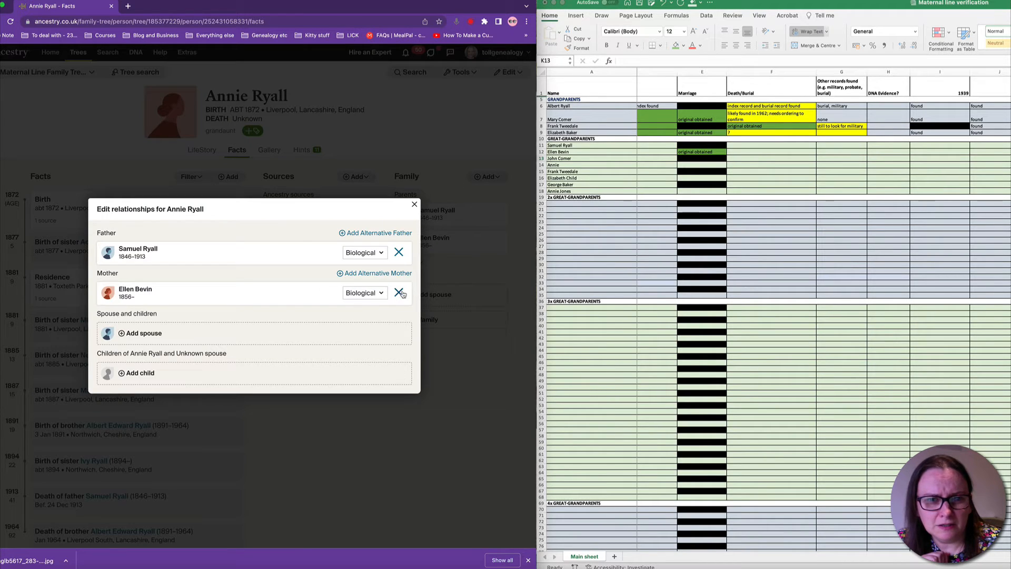
click(399, 293)
click(348, 354)
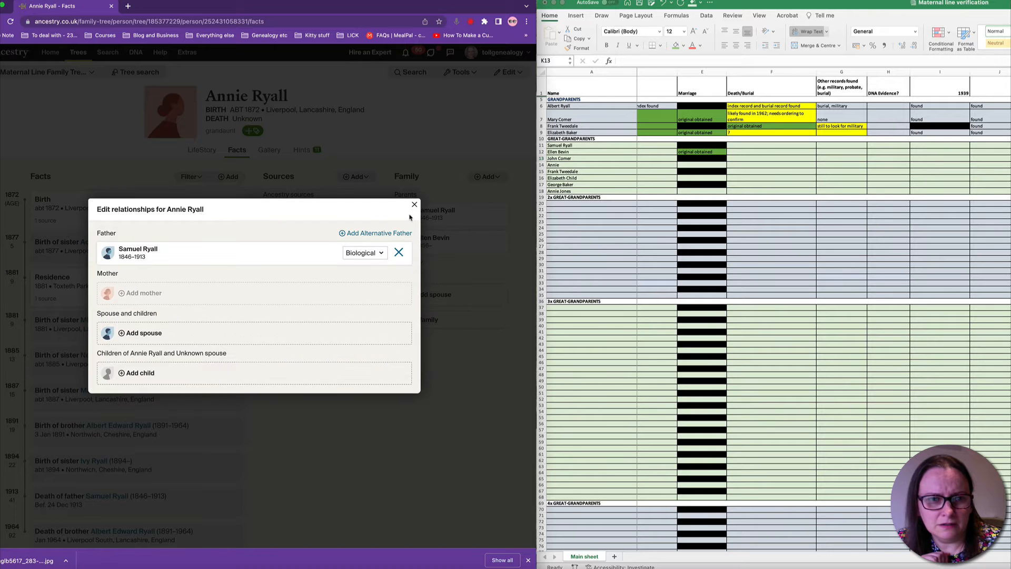
click(415, 205)
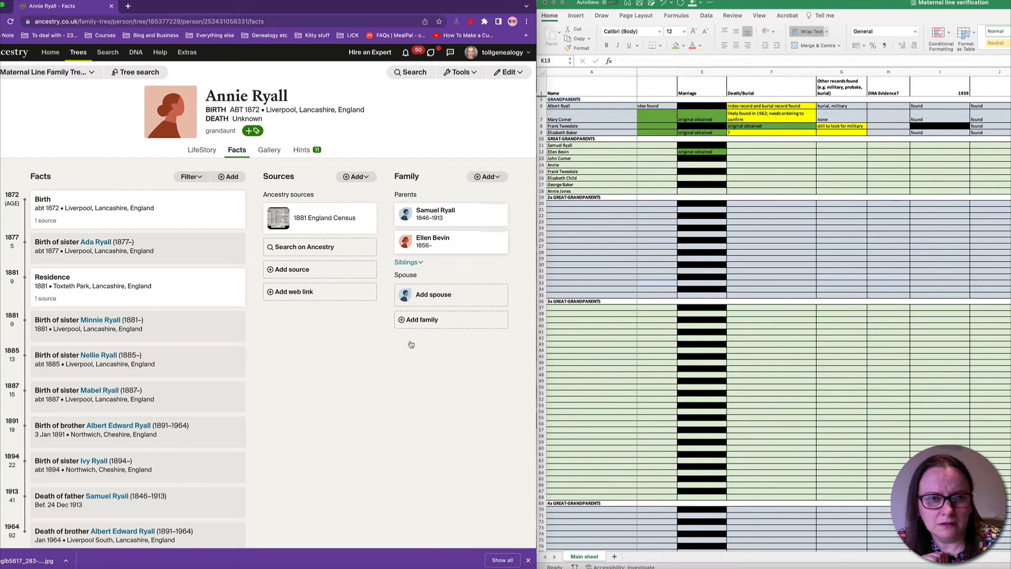
click(407, 262)
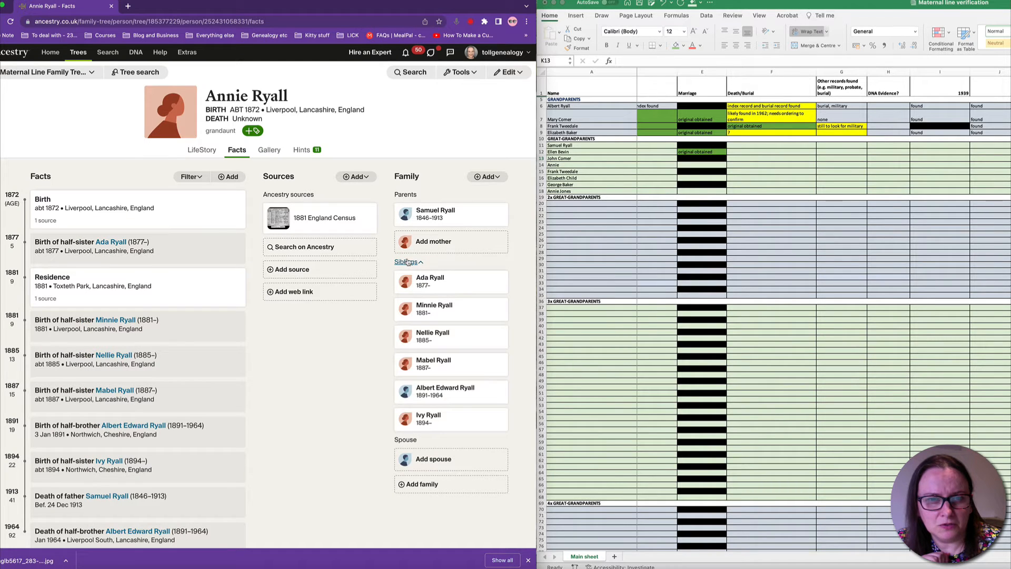
click(422, 292)
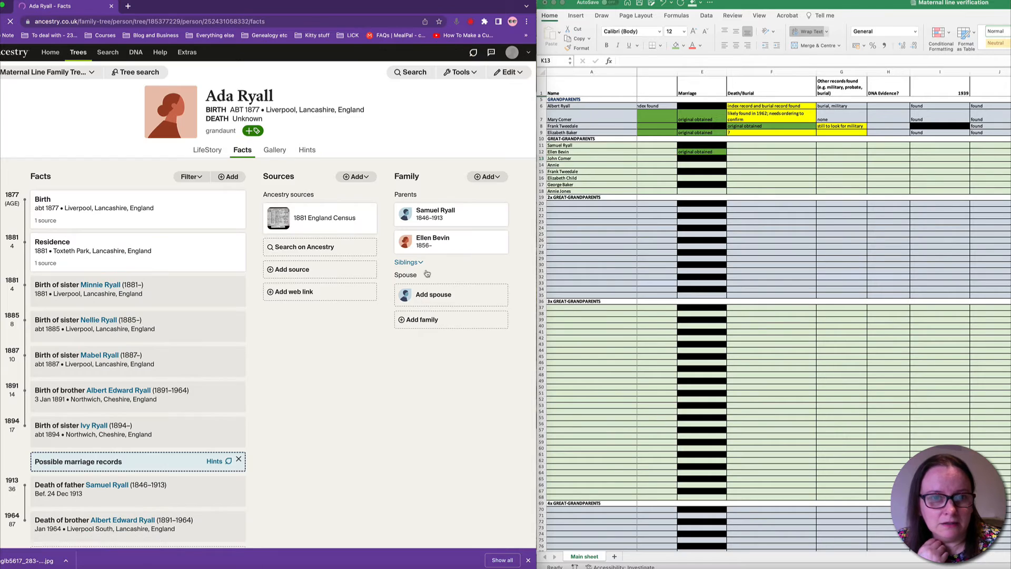
click(507, 72)
click(501, 109)
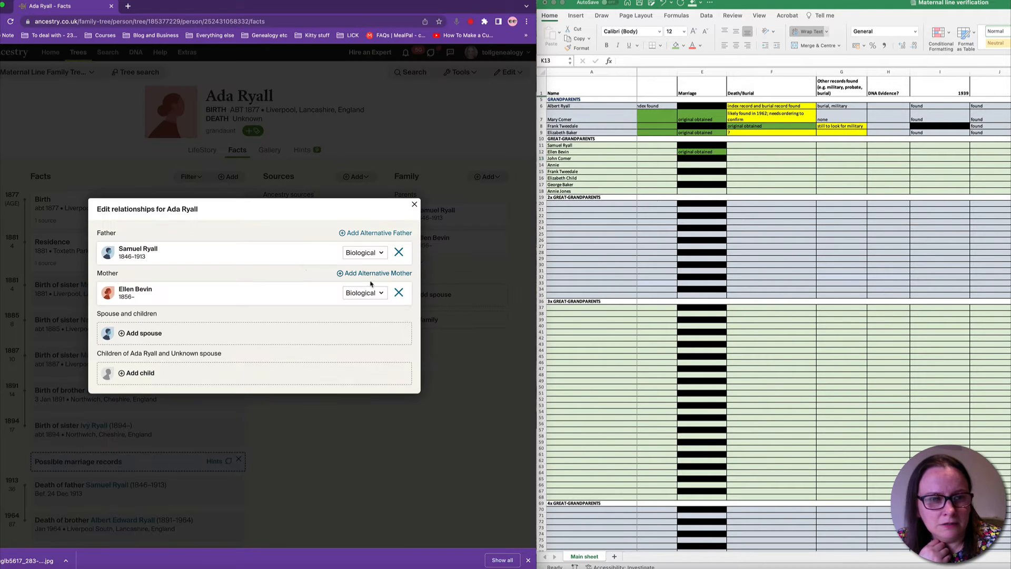
click(404, 294)
click(349, 354)
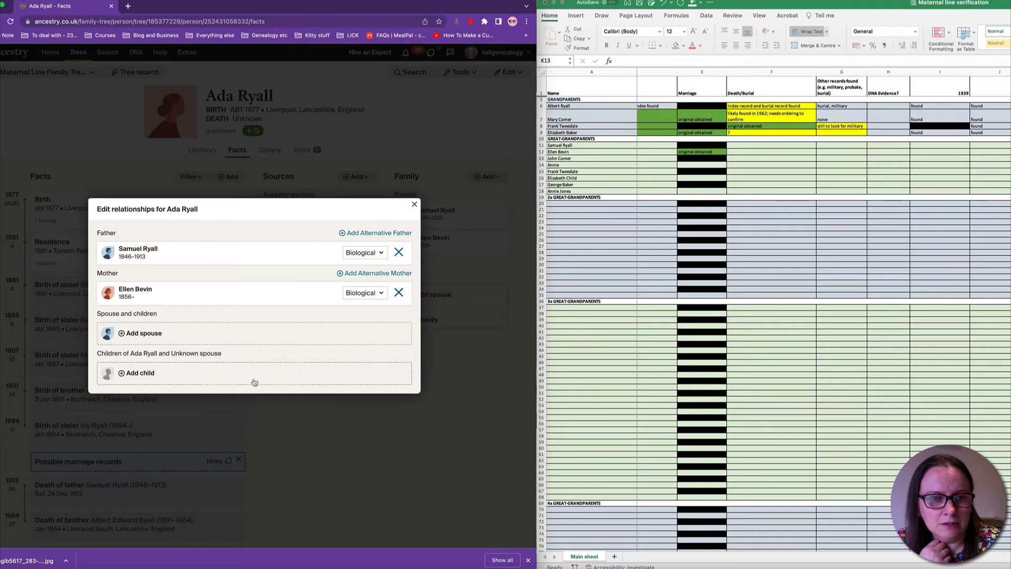
click(415, 205)
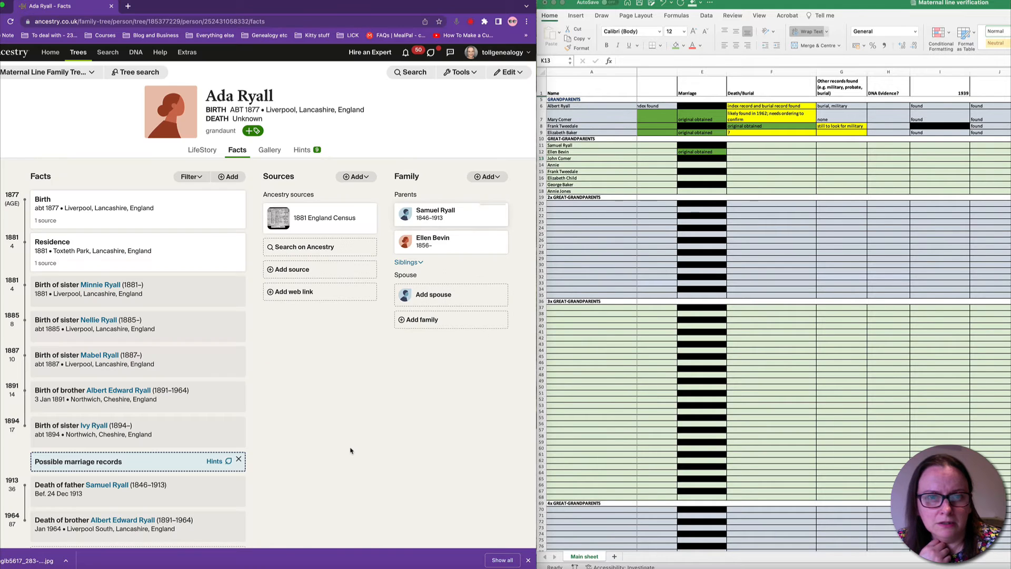
click(437, 219)
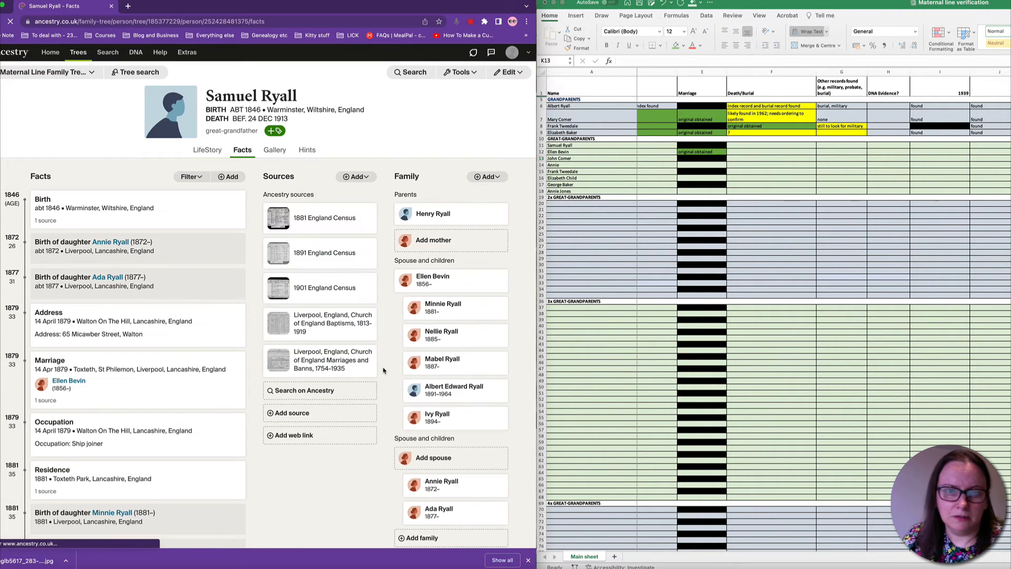
scroll(339, 402, down, 2)
scroll(339, 402, down, 1)
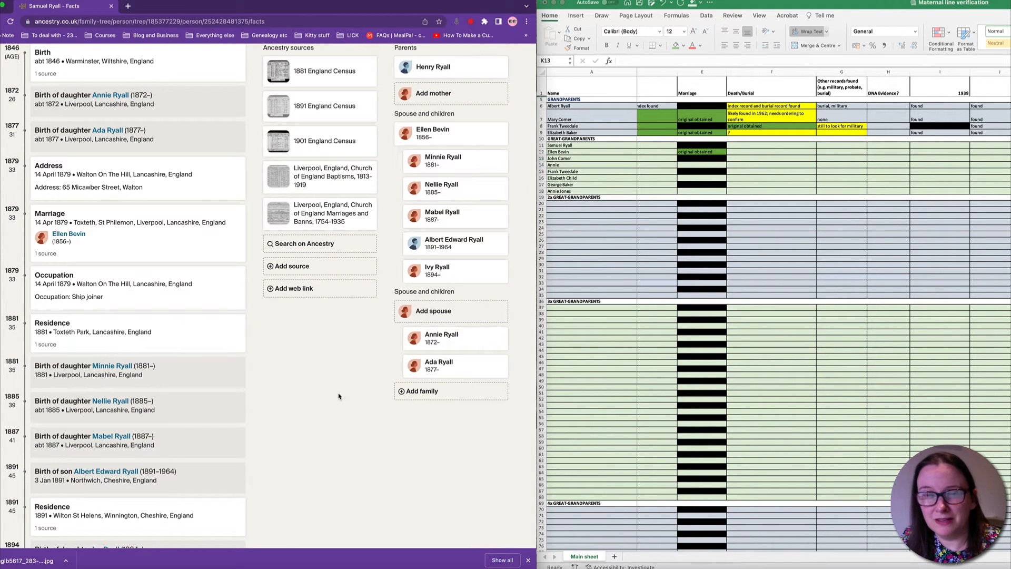
scroll(339, 396, up, 1)
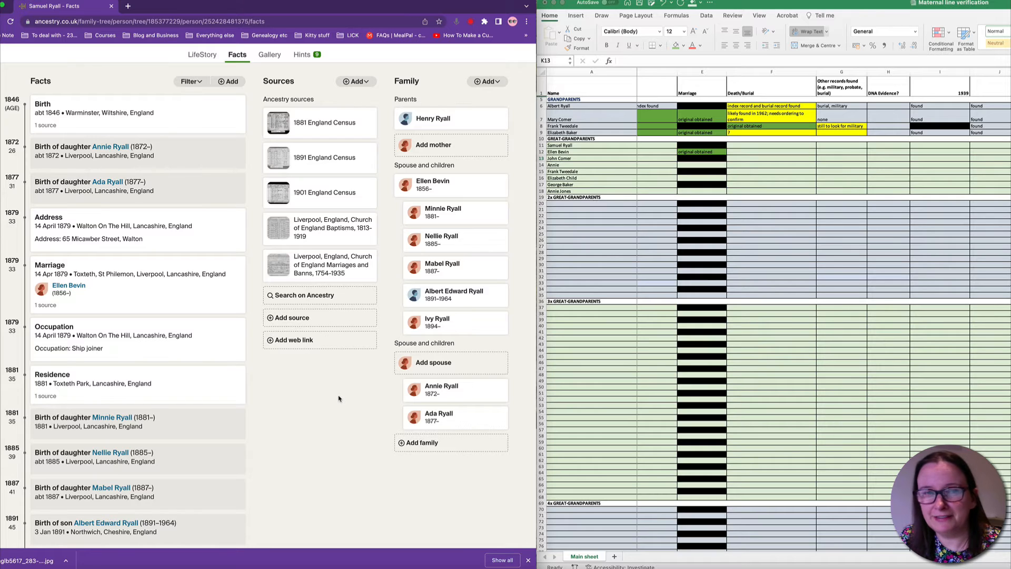
scroll(384, 131, up, 1)
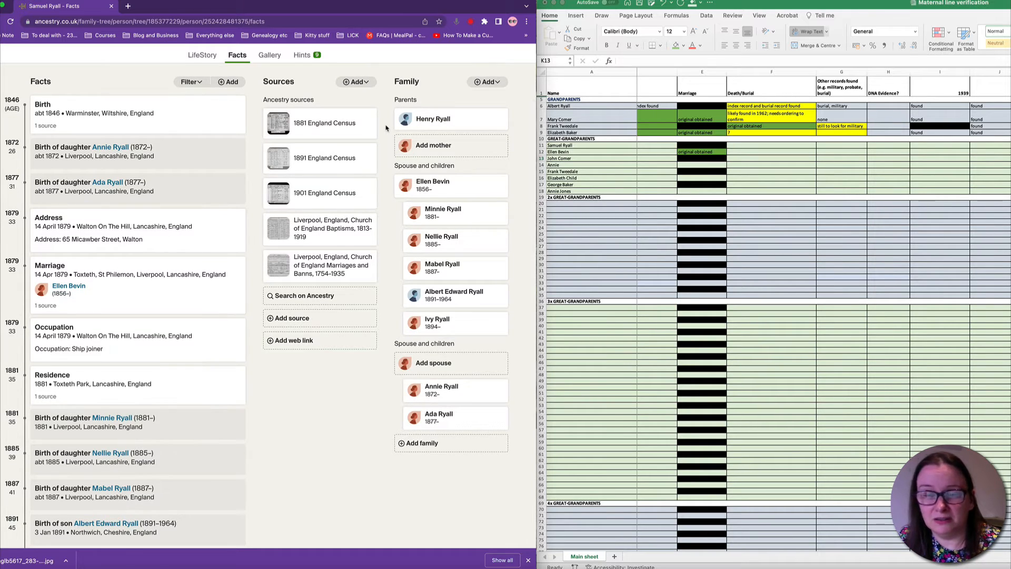
scroll(386, 128, down, 1)
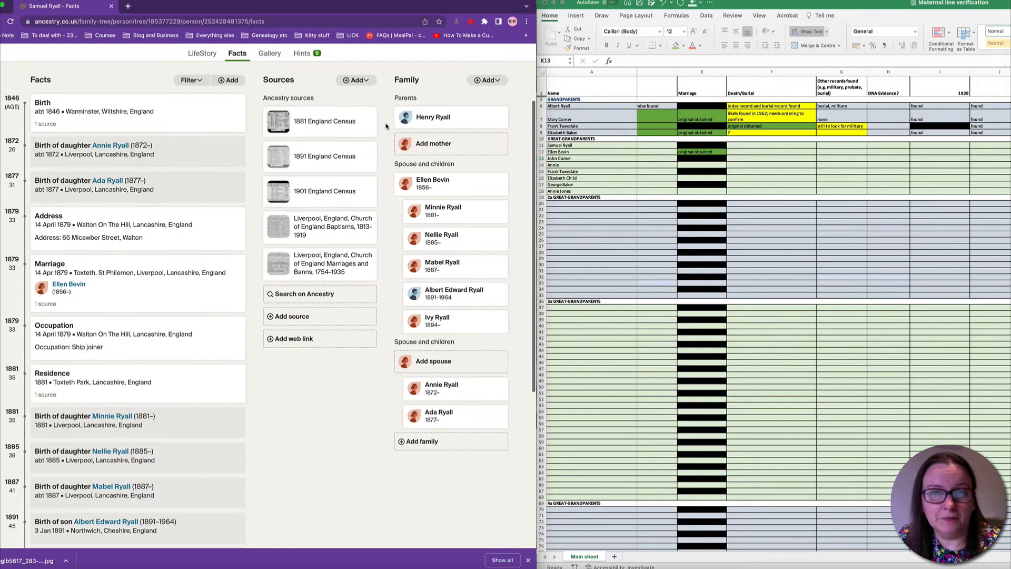
scroll(386, 126, down, 1)
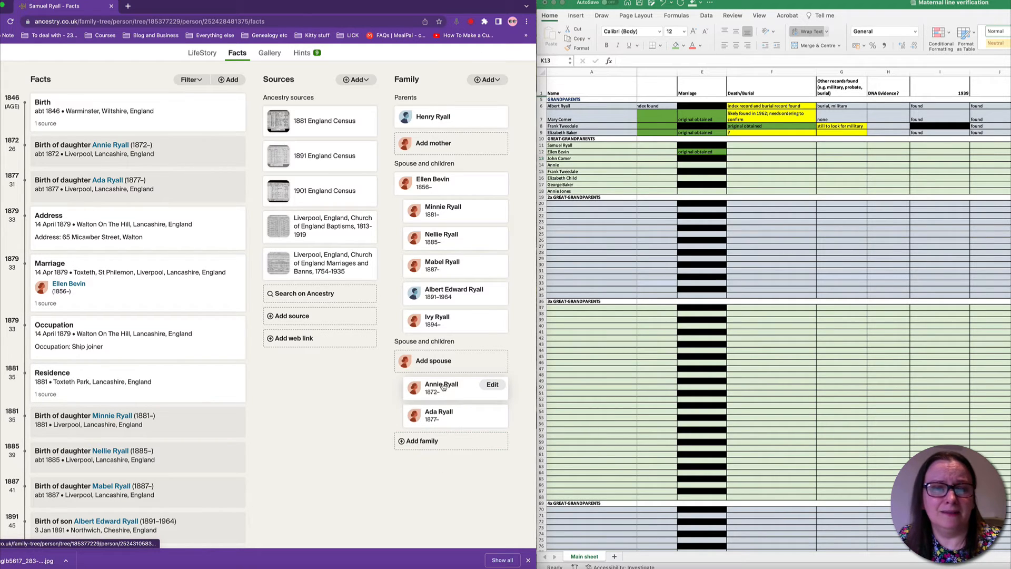
scroll(396, 455, up, 2)
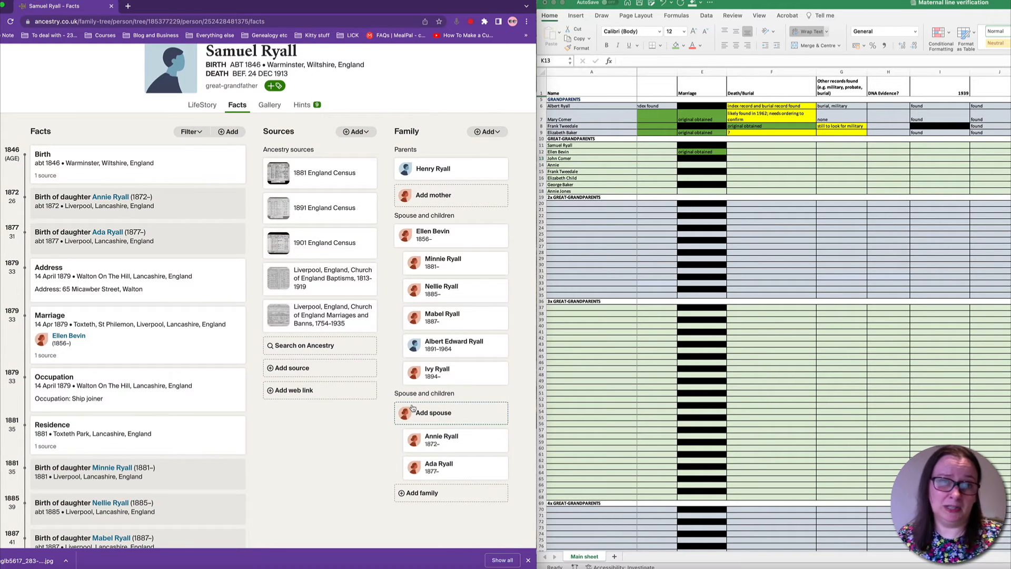
scroll(412, 408, up, 2)
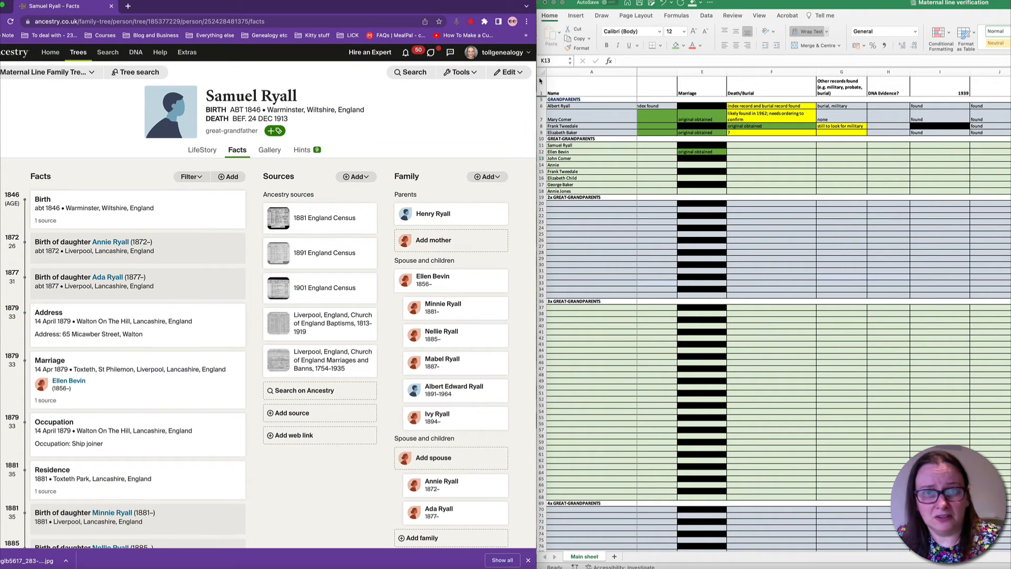
Check Samuel's Edit options without changing anything, then bring up his record hints
click(517, 73)
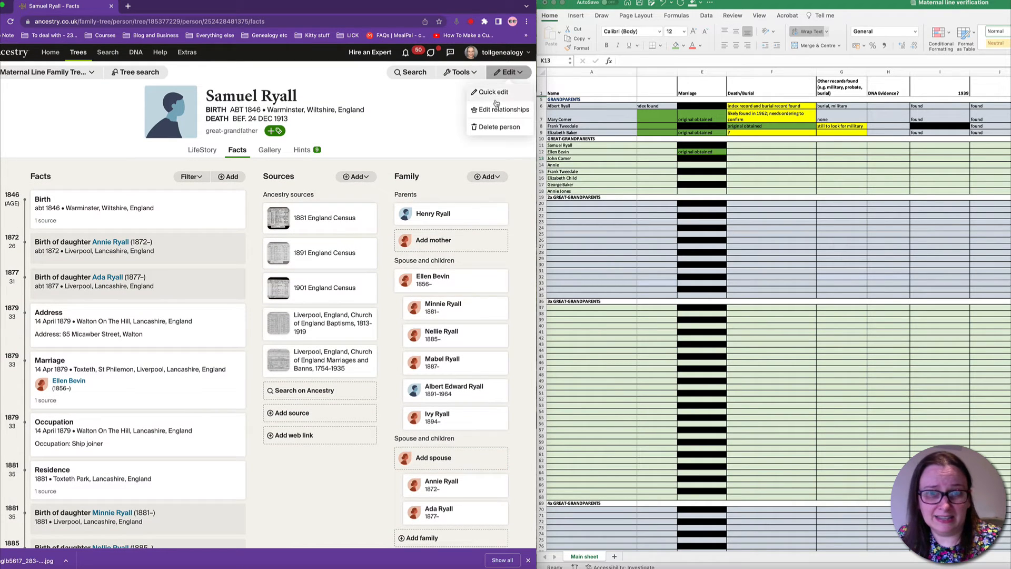
click(400, 125)
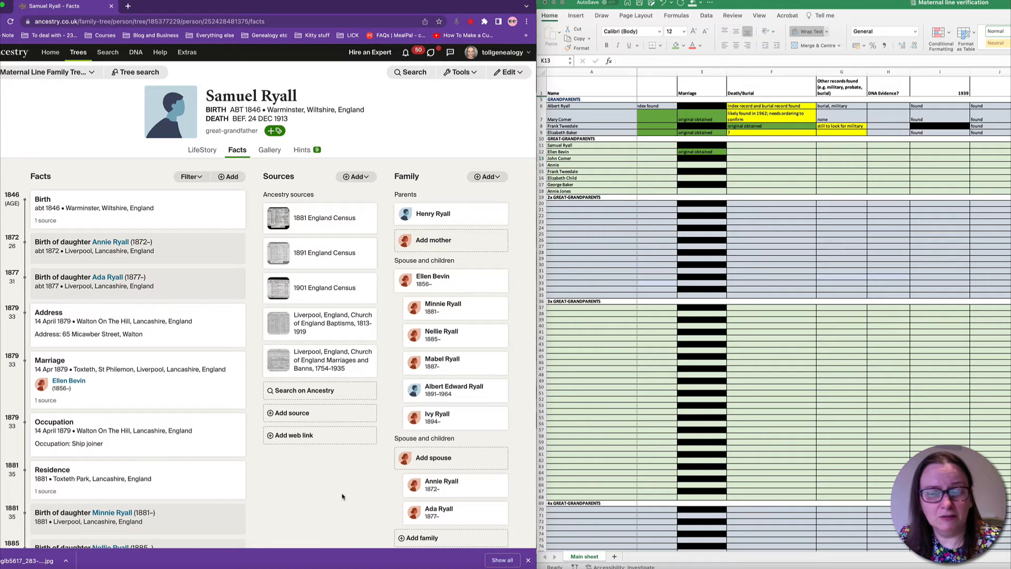
scroll(333, 492, down, 3)
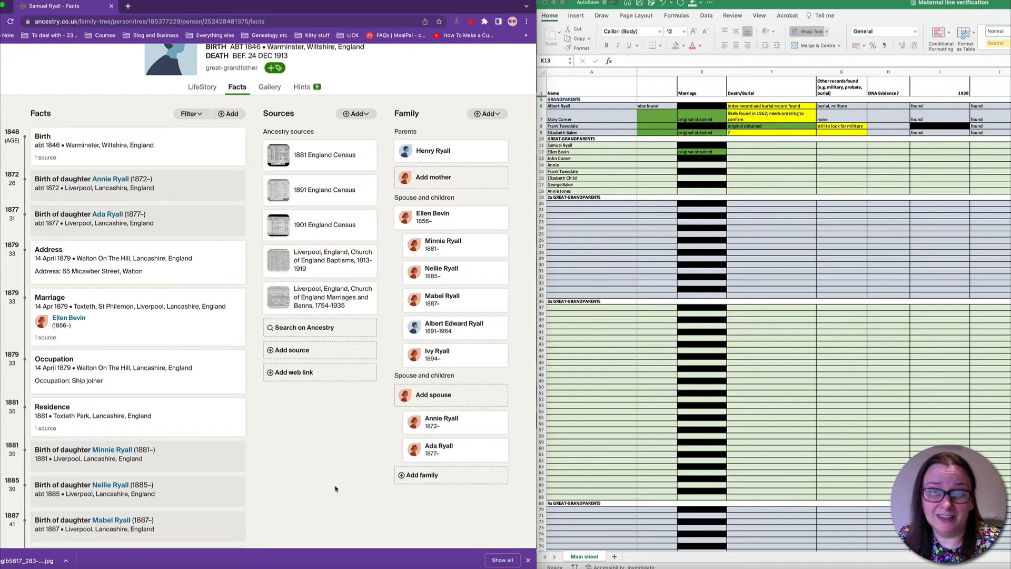
scroll(336, 489, up, 3)
click(305, 150)
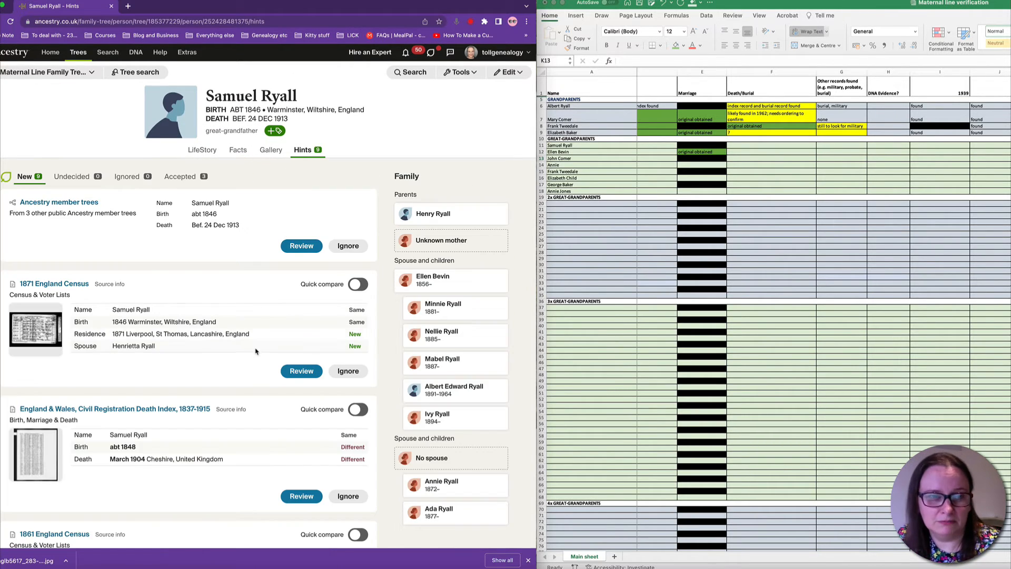
Review the 1871 England Census hint and inspect the zoomed original census page
scroll(256, 351, down, 2)
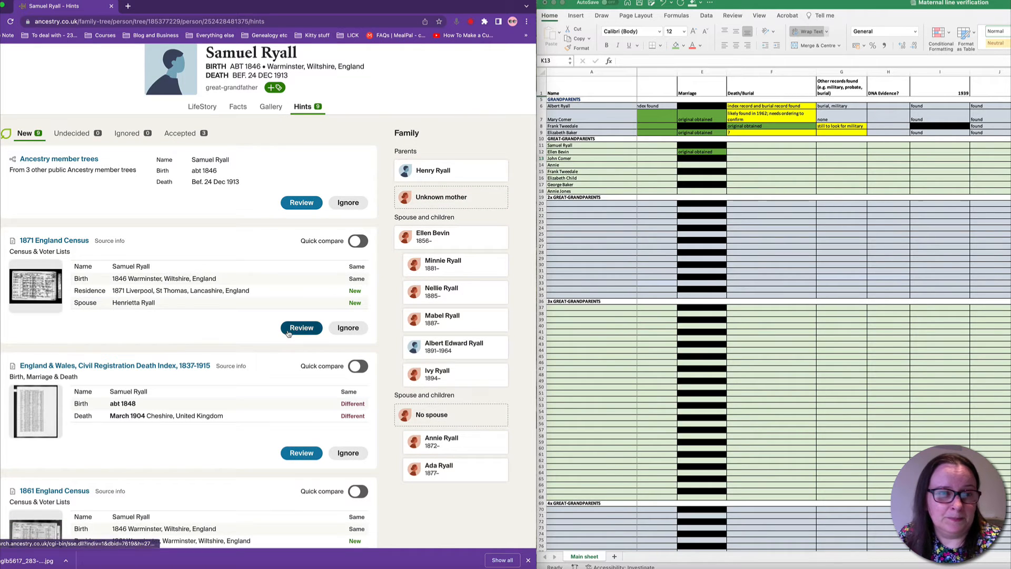
click(301, 328)
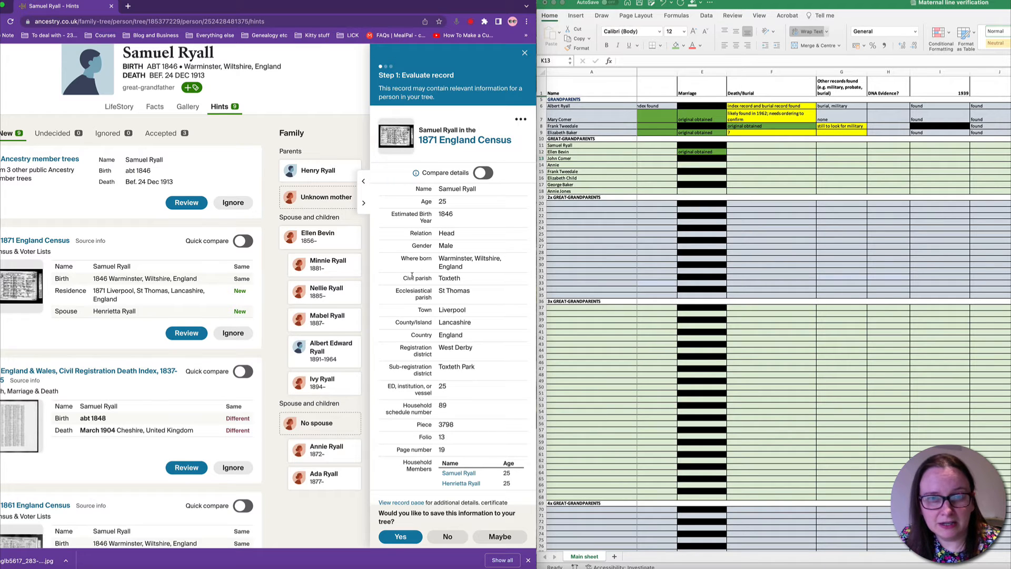
click(396, 128)
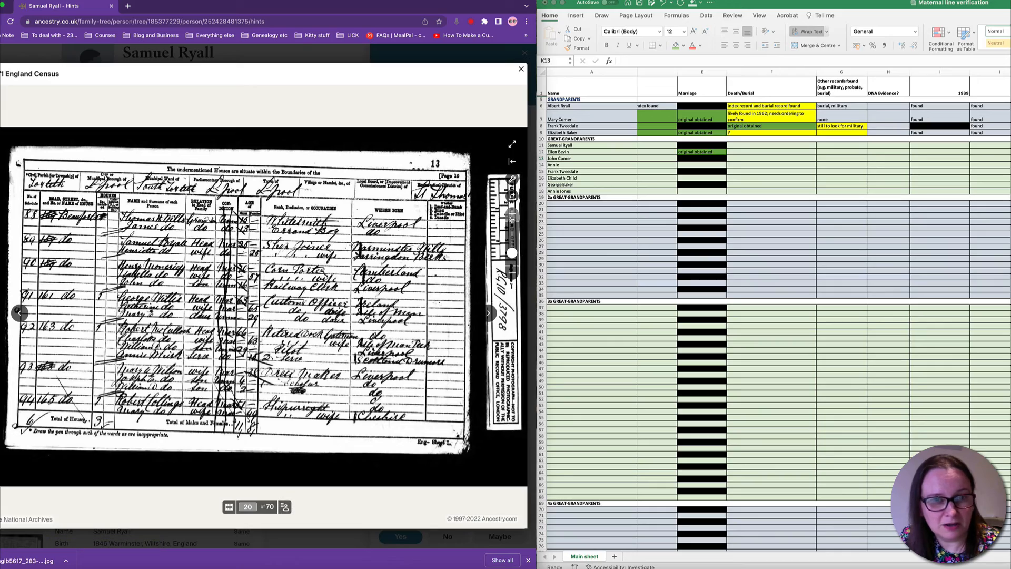
click(511, 214)
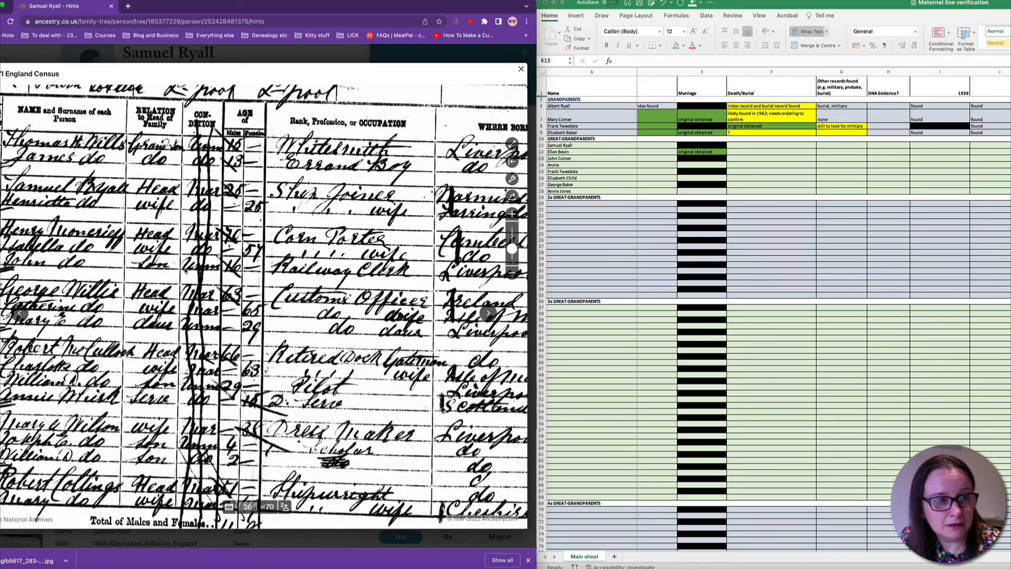
scroll(127, 271, left, 2)
scroll(127, 271, down, 1)
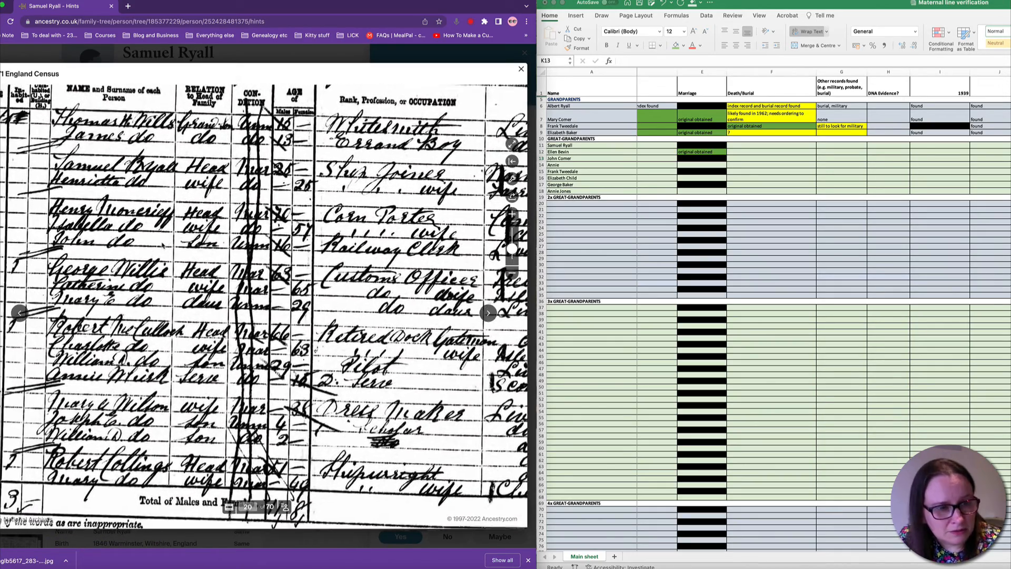
scroll(126, 271, up, 3)
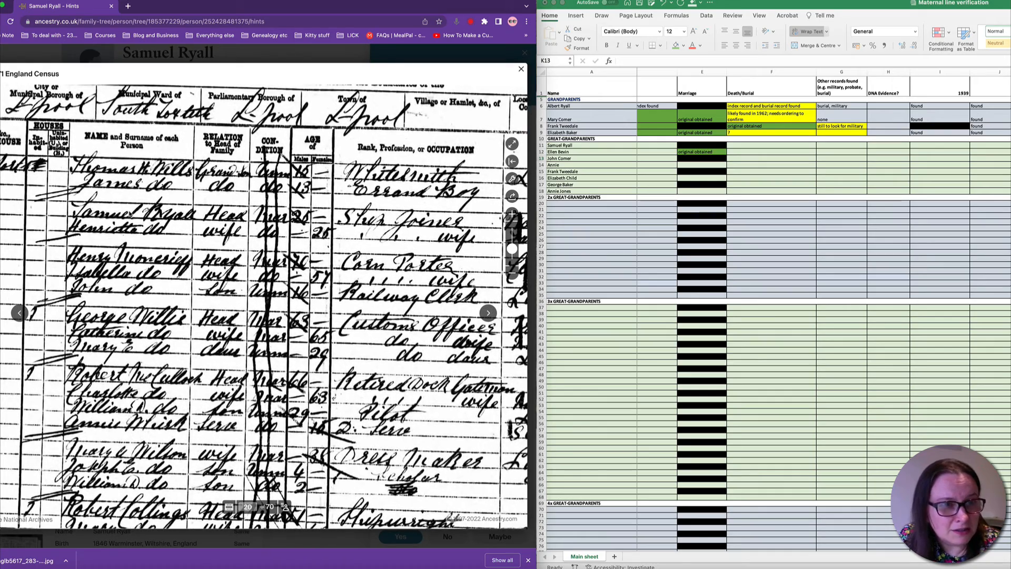
scroll(257, 227, right, 6)
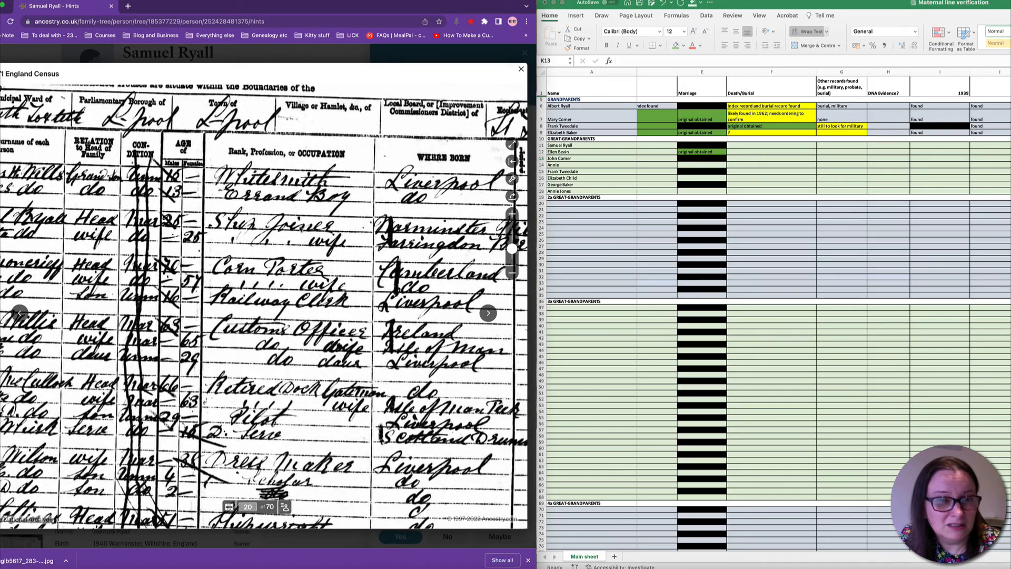
scroll(256, 227, right, 6)
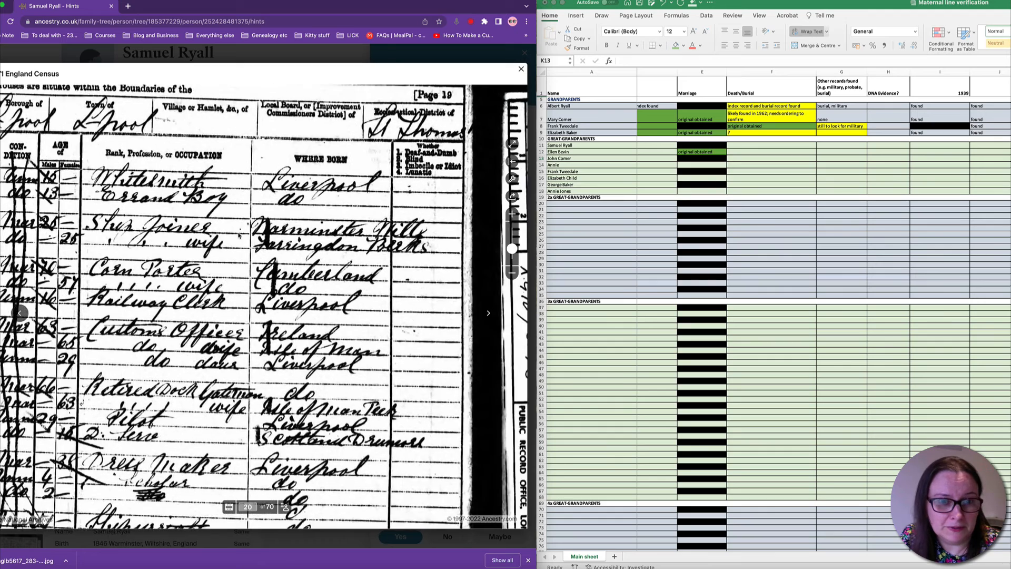
click(522, 69)
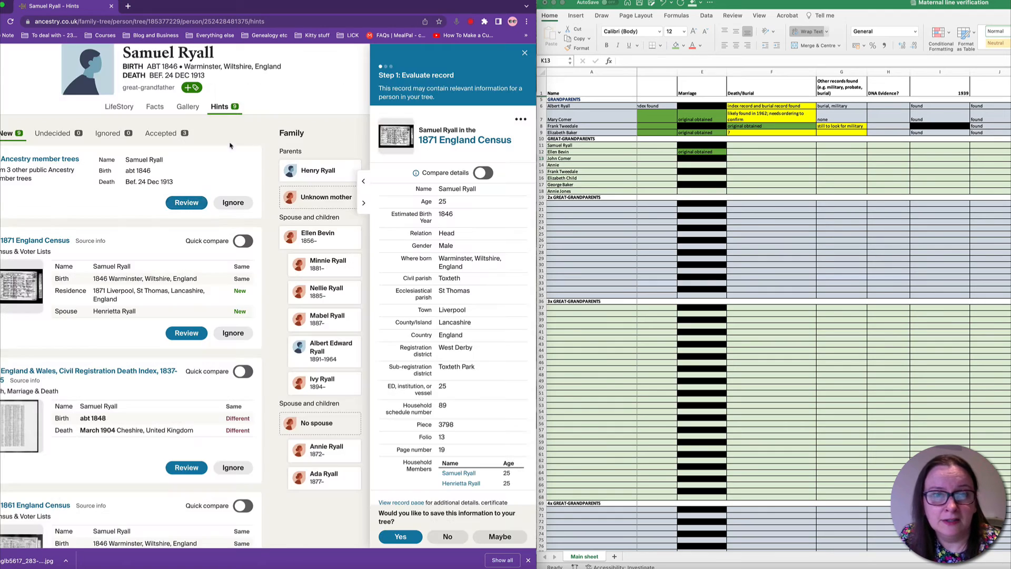
Accept the 1871 census match and save it with Henrietta Ryall as Samuel's spouse
click(399, 537)
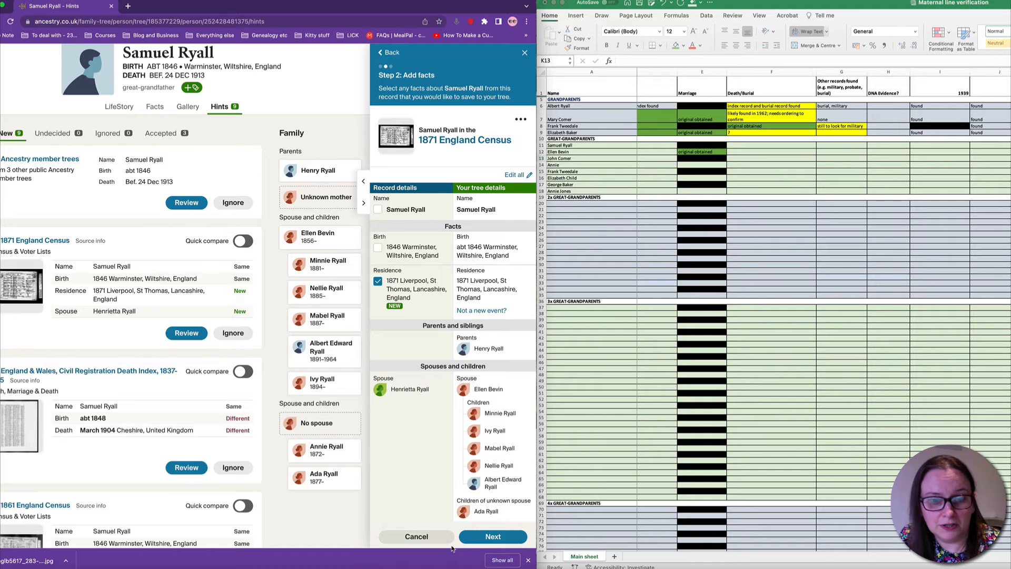
click(501, 538)
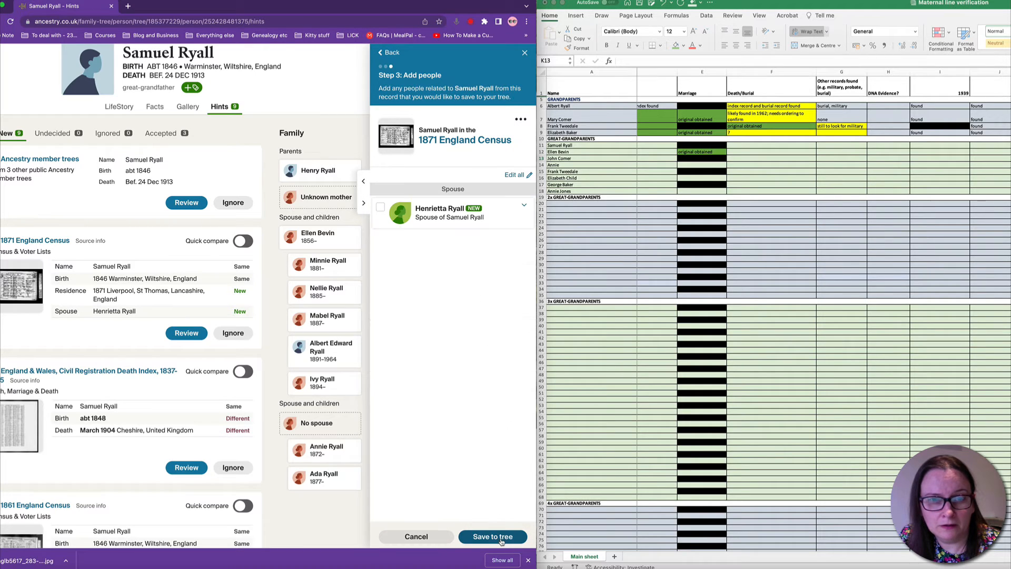
click(379, 208)
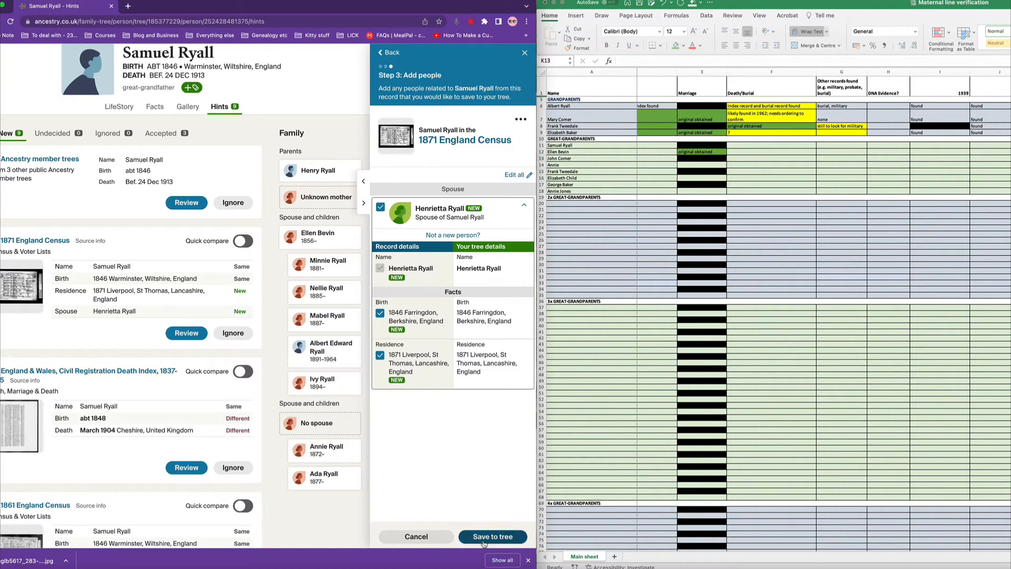
click(486, 539)
click(526, 55)
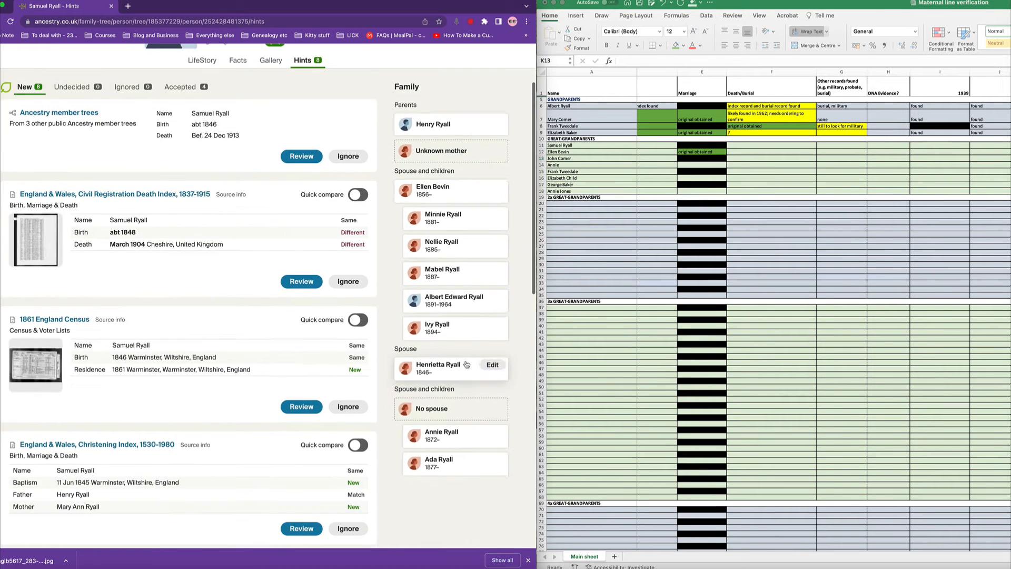
click(442, 363)
click(509, 72)
click(522, 90)
double_click(258, 235)
key(BackSpace)
click(107, 387)
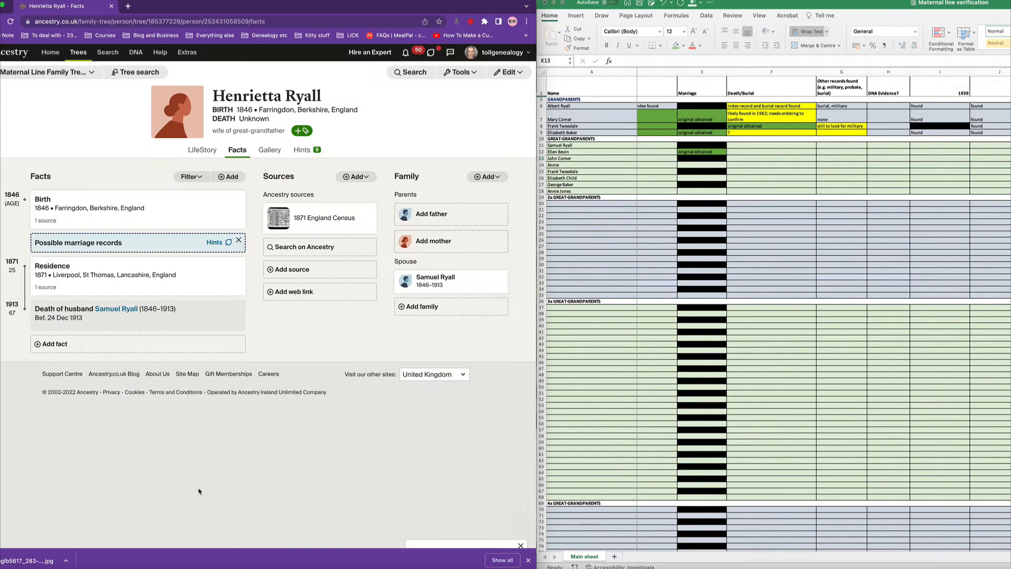
Save Henrietta's edited name and go back to Samuel Ryall's facts page
click(441, 278)
click(304, 151)
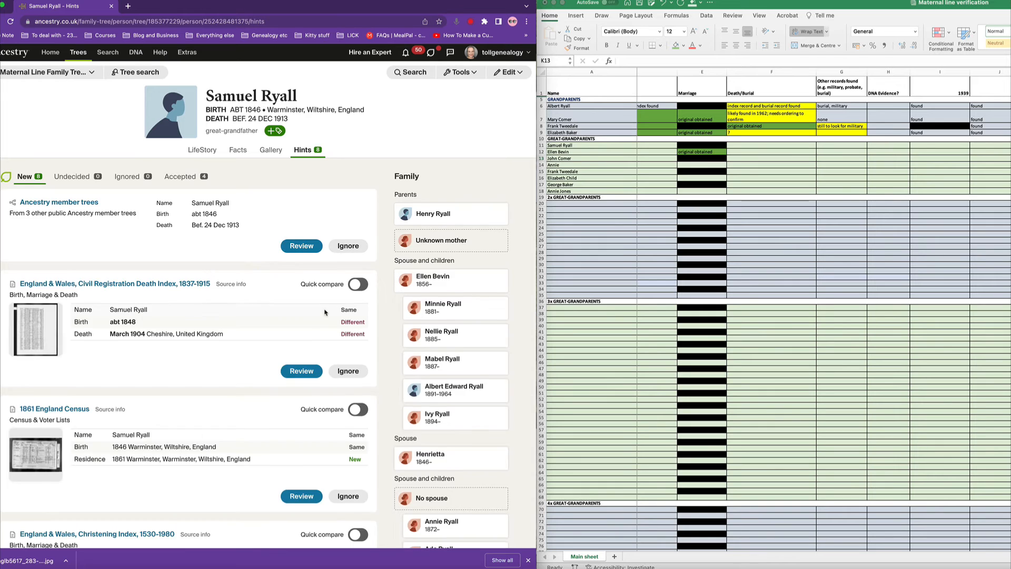
scroll(325, 316, down, 10)
scroll(905, 196, right, 5)
scroll(202, 182, up, 5)
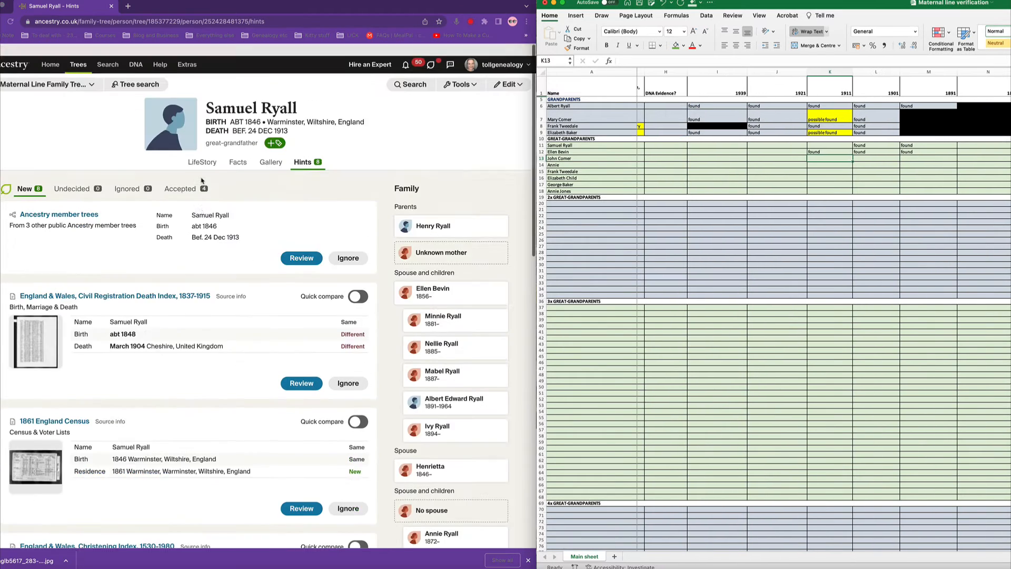
click(236, 150)
click(713, 142)
drag(713, 143, 774, 146)
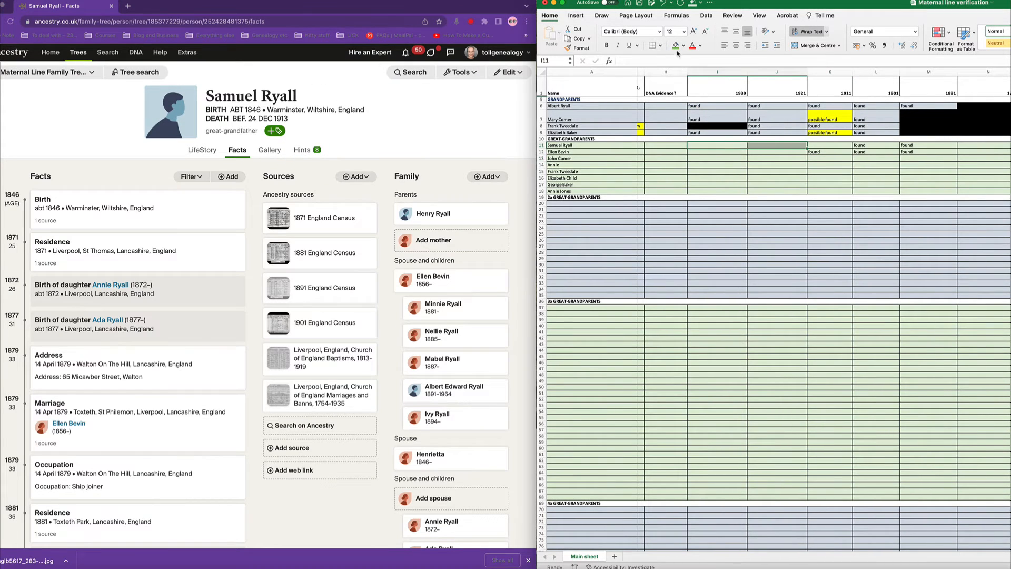
click(684, 46)
click(694, 88)
click(775, 153)
scroll(775, 152, right, 5)
Mark Samuel's 1881 and 1871 census cells 'found' and fill R11 black
click(772, 145)
text(foun)
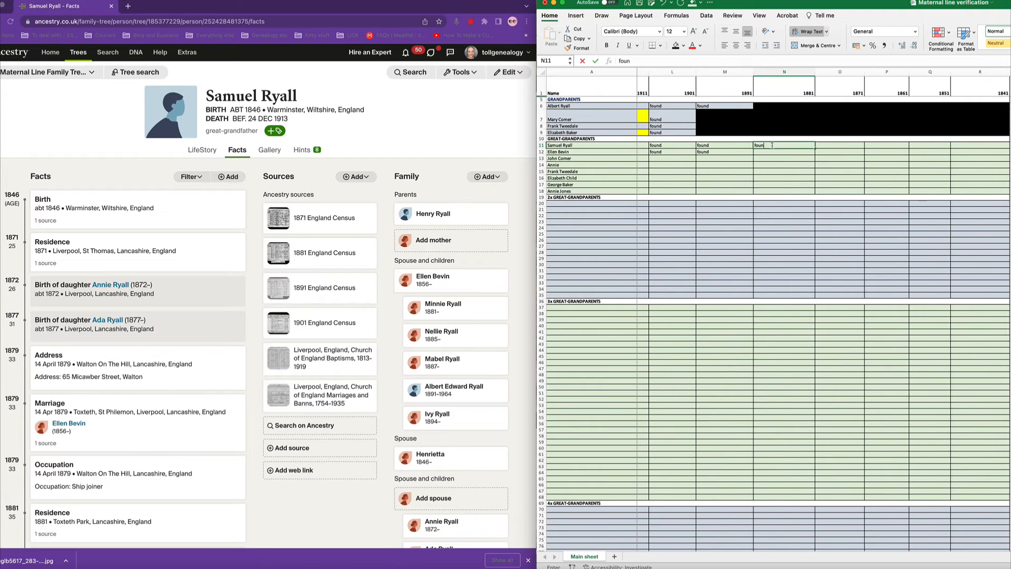
text(d)
key(Right)
text(found)
click(980, 145)
click(676, 46)
click(895, 165)
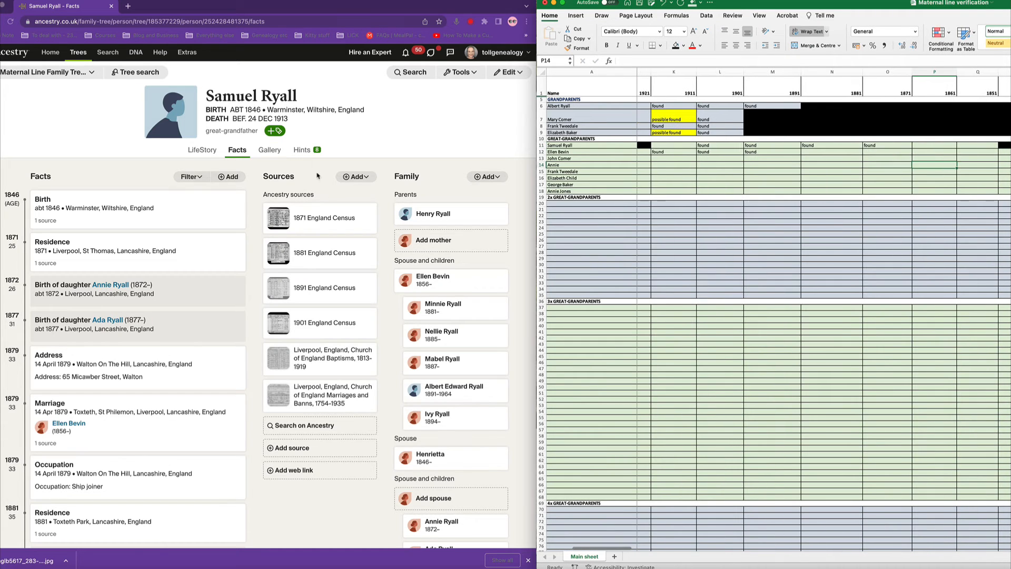
click(302, 150)
scroll(340, 228, down, 3)
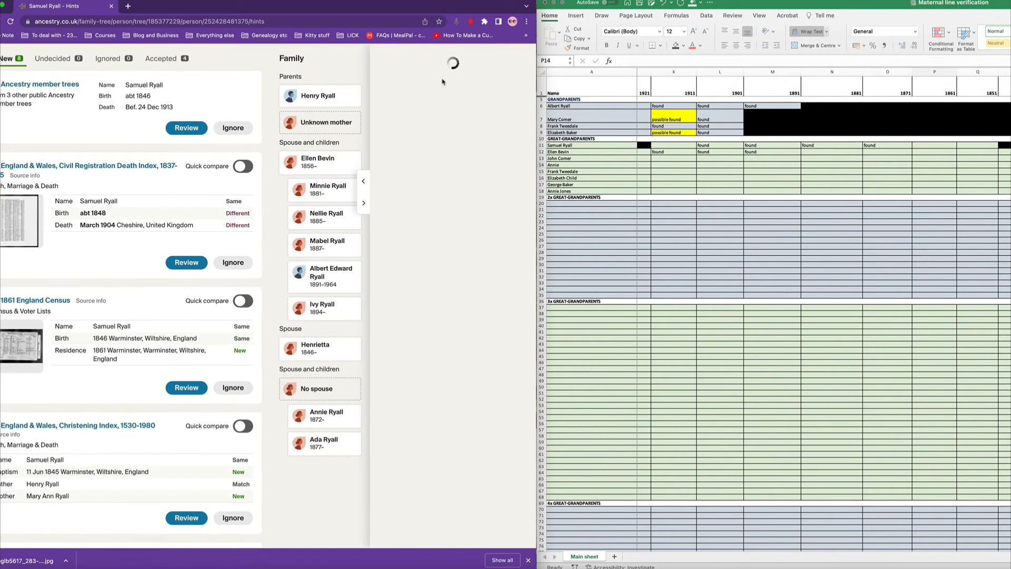
Inspect the 1861 England Census hint image and record 'possible found' in cell P11
click(403, 140)
click(513, 215)
click(513, 215)
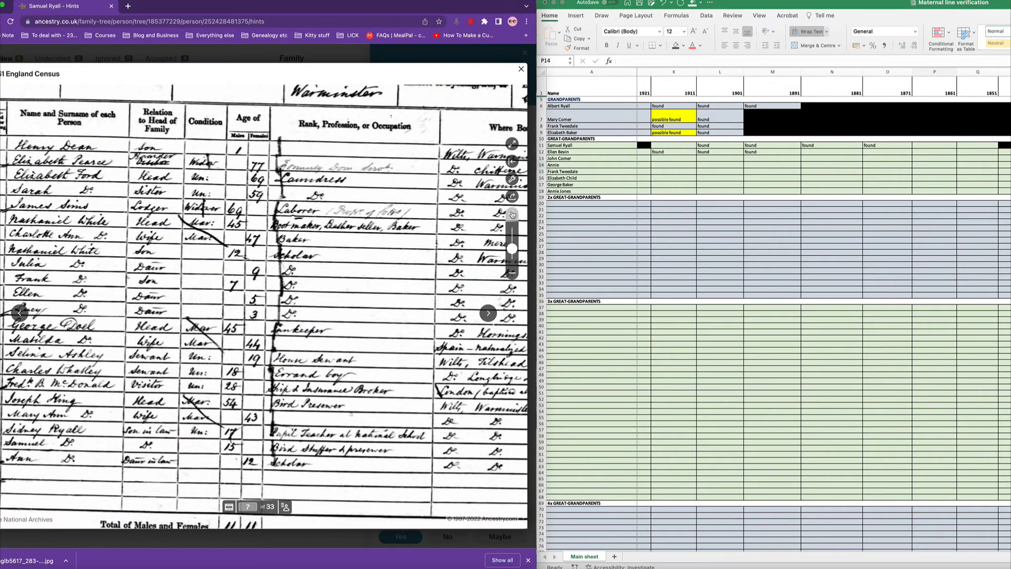
drag(95, 422, 170, 335)
click(521, 69)
click(621, 242)
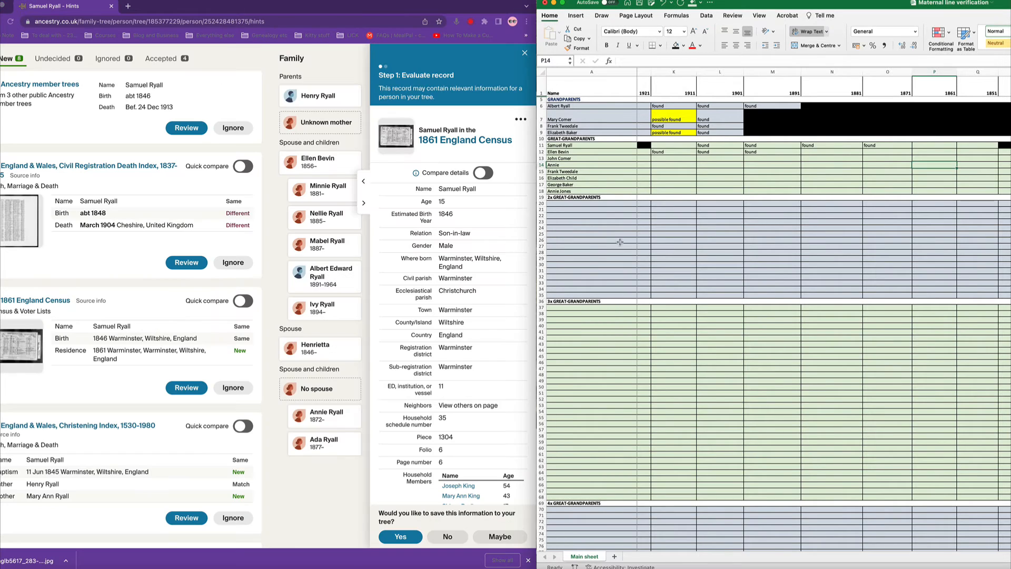
text(possible found)
key(Return)
scroll(134, 326, down, 5)
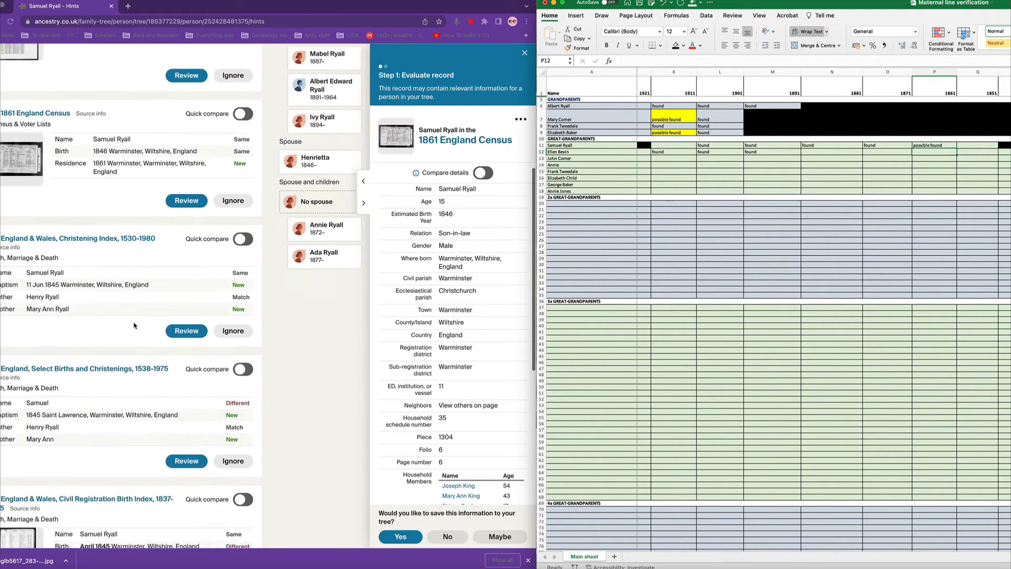
scroll(134, 325, down, 6)
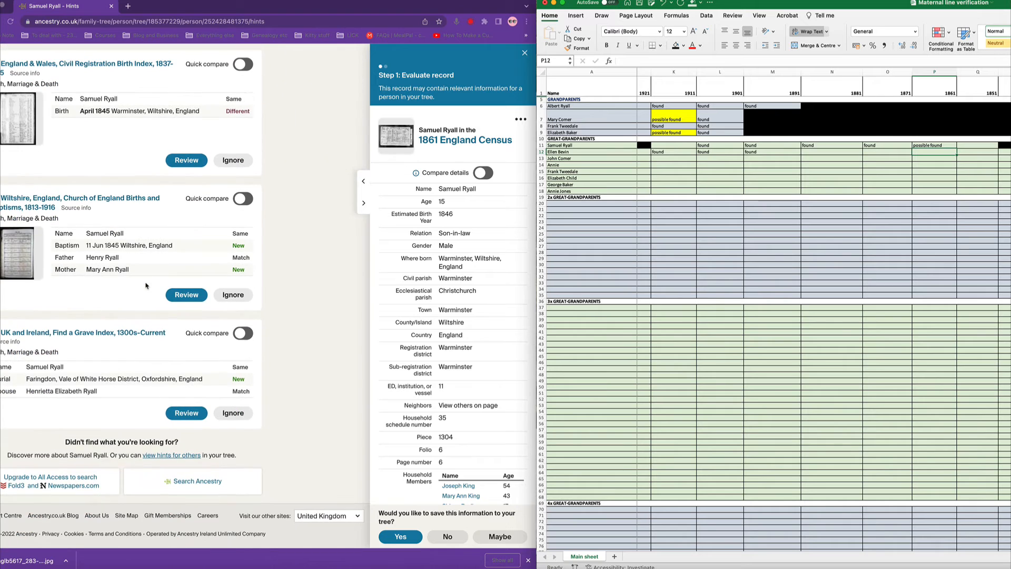
scroll(90, 395, up, 12)
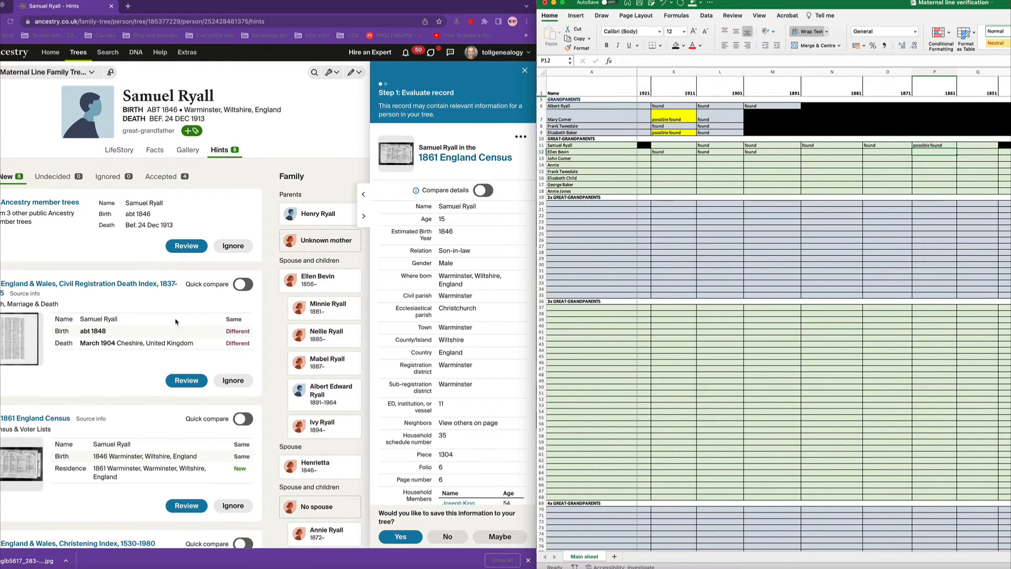
Preview the Civil Registration Death Index hint and check a census source citation on Samuel's facts
click(177, 322)
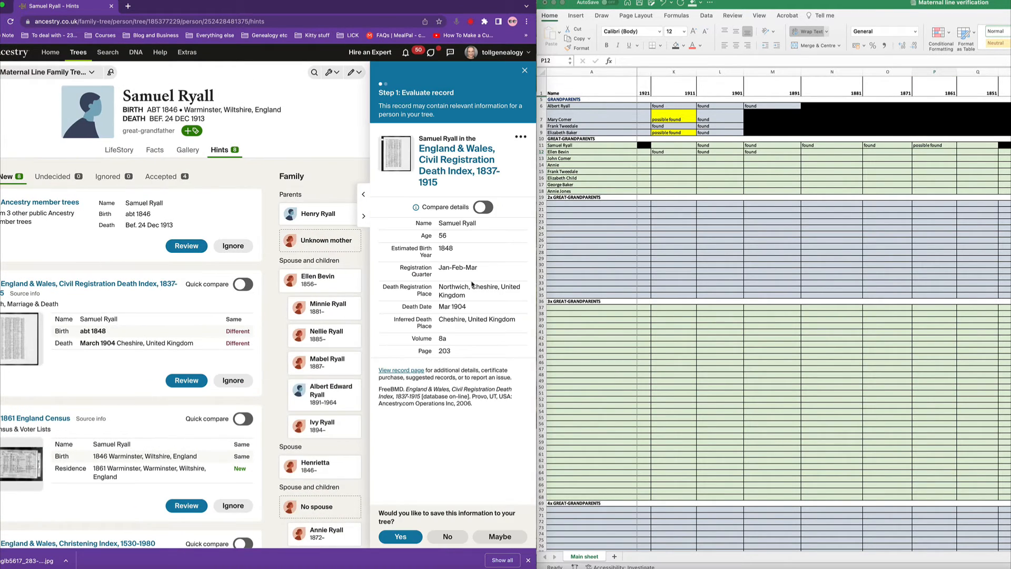
click(526, 71)
click(238, 150)
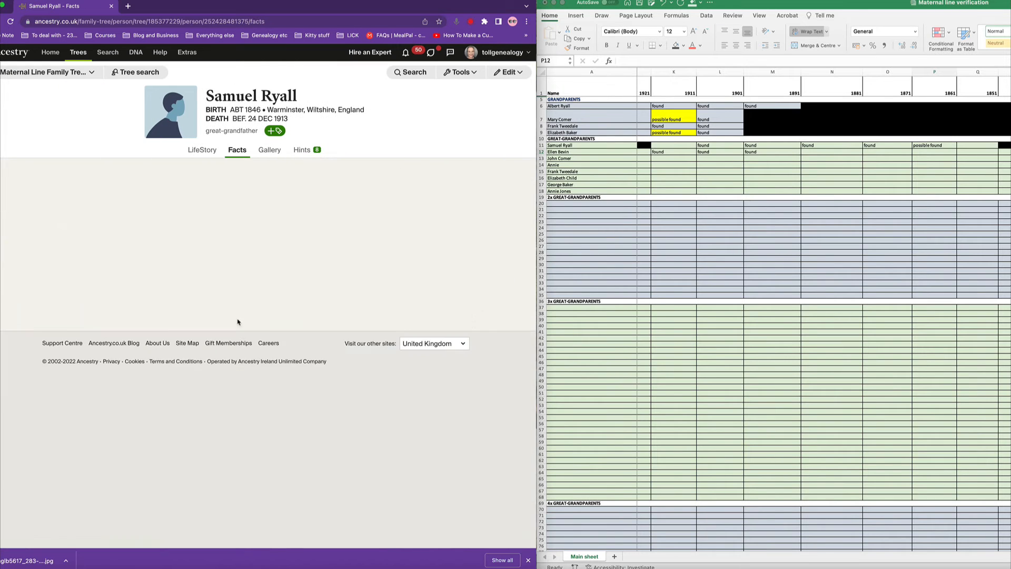
click(362, 315)
click(412, 109)
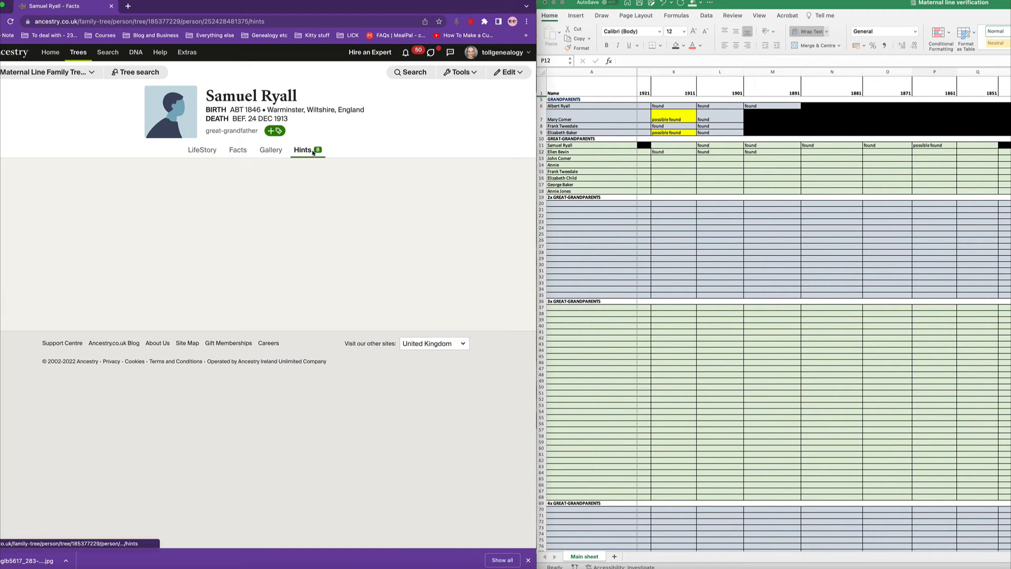
click(303, 150)
scroll(794, 182, left, 10)
scroll(793, 183, left, 2)
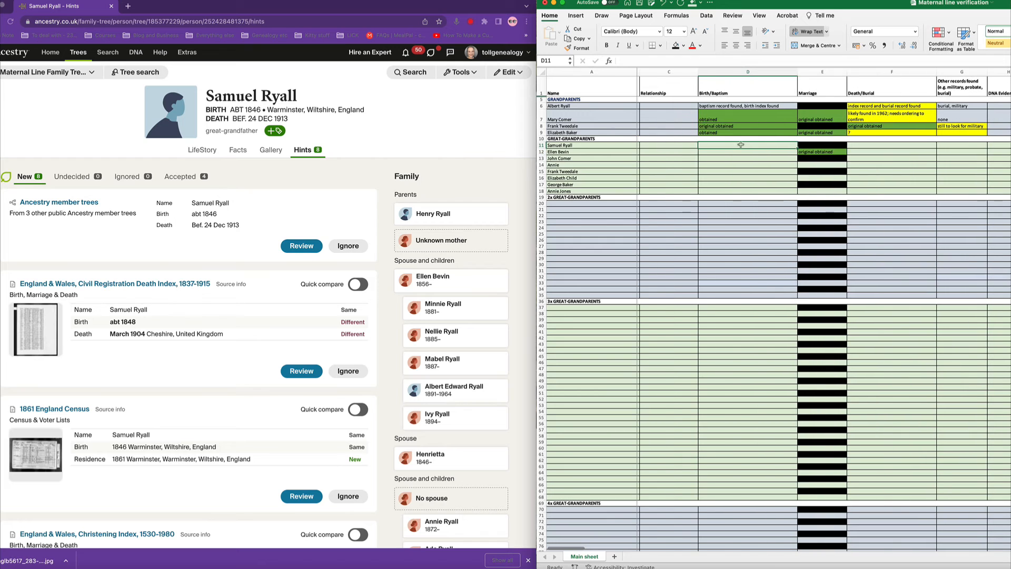
Note 'likely found - needs ordering to confirm' in F11 and fill it yellow
click(875, 146)
text(likely found - needs ordering to confirm)
key(Return)
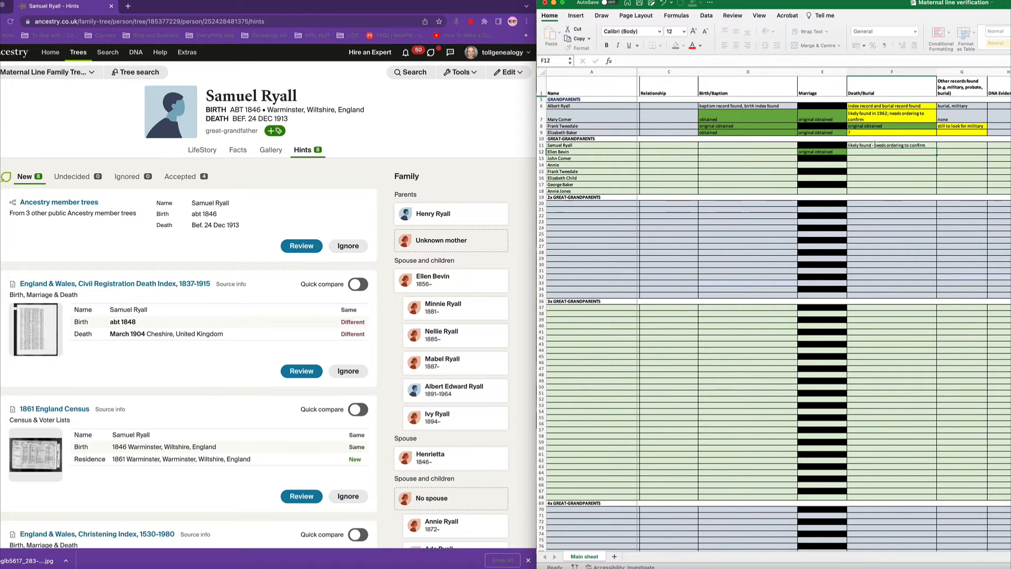
scroll(875, 145, down, 1)
click(877, 137)
click(684, 46)
click(706, 146)
click(910, 157)
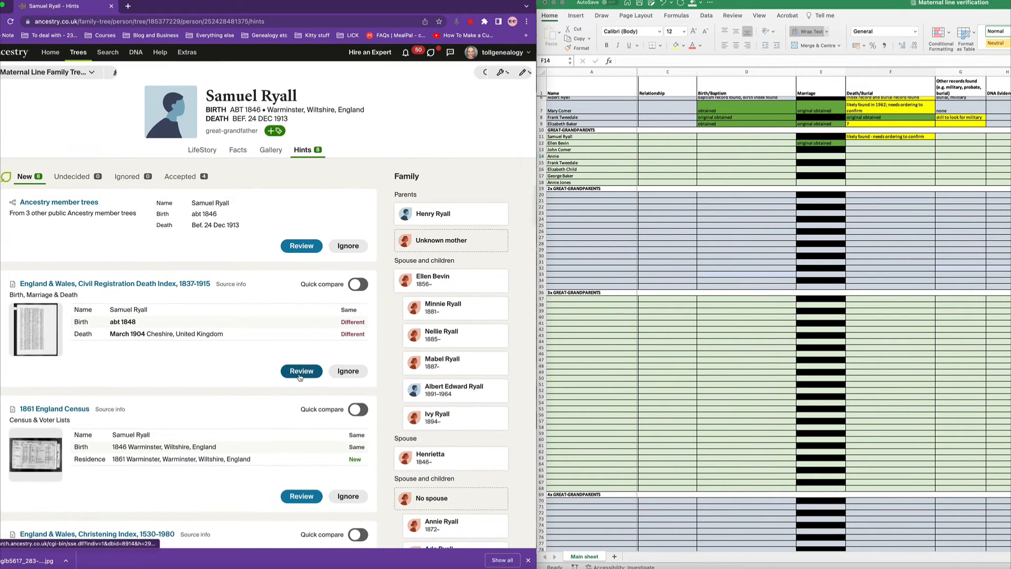
click(301, 370)
click(402, 536)
click(490, 536)
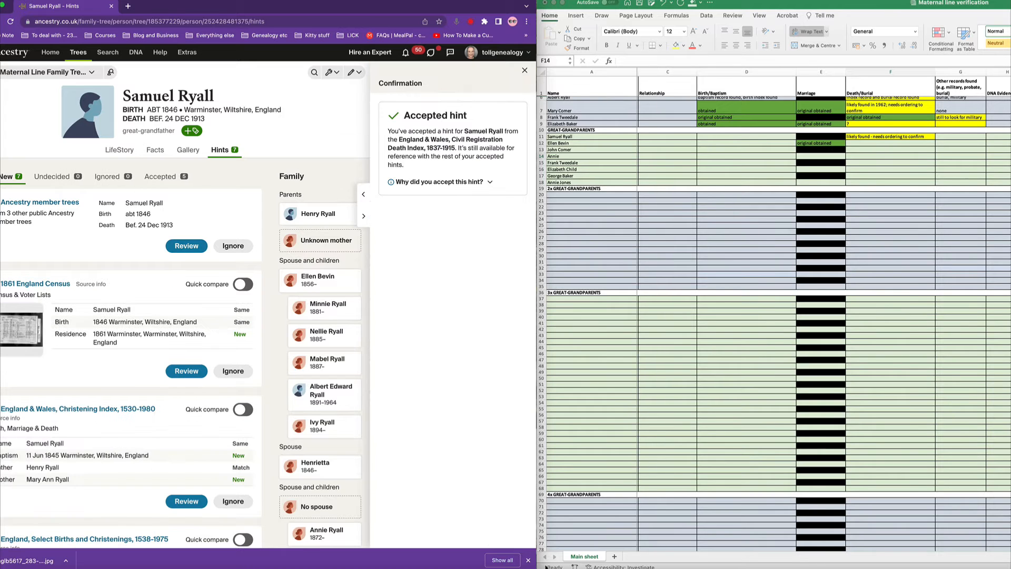
click(523, 71)
click(237, 150)
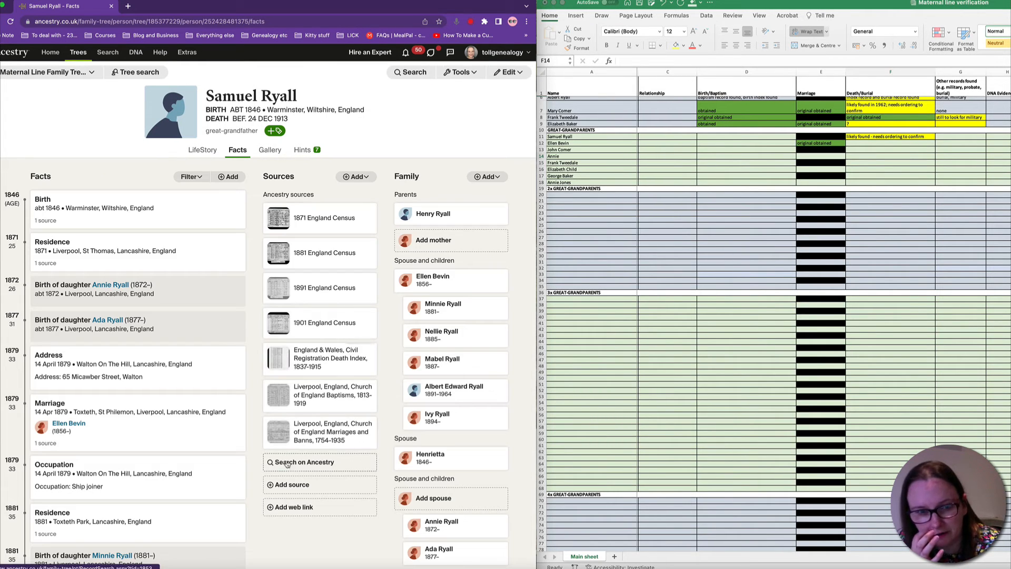
click(323, 462)
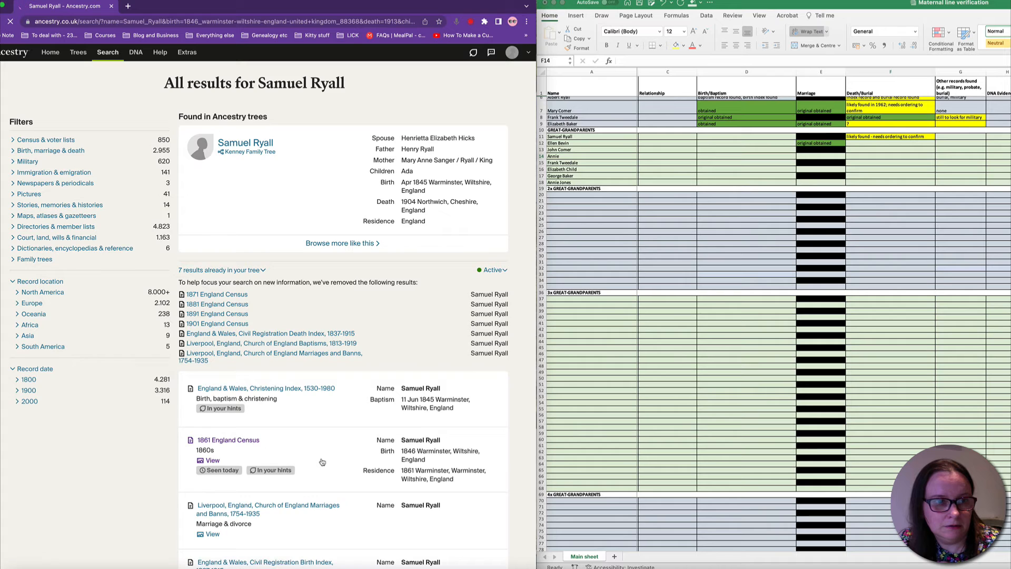
scroll(40, 424, down, 3)
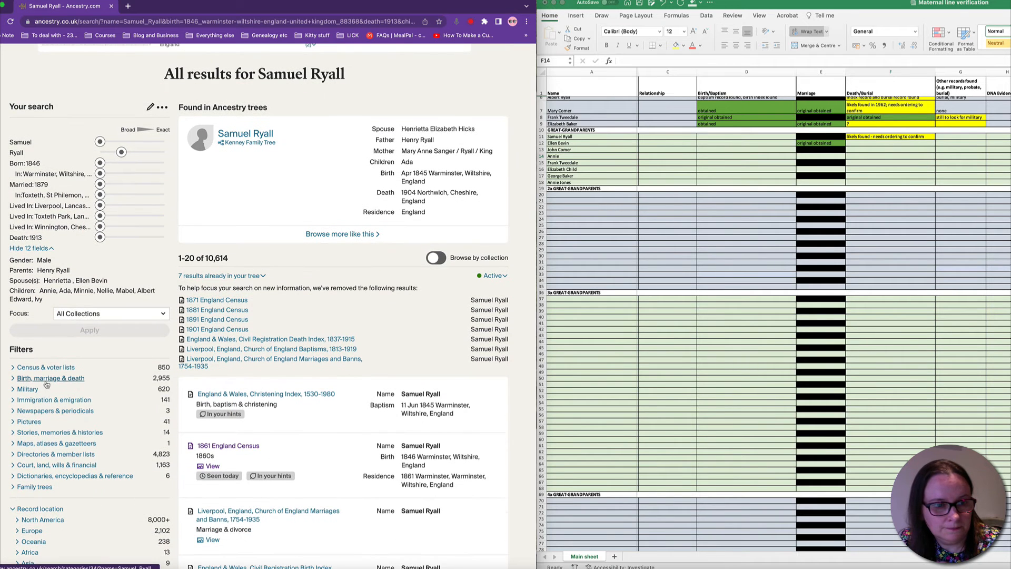
click(47, 382)
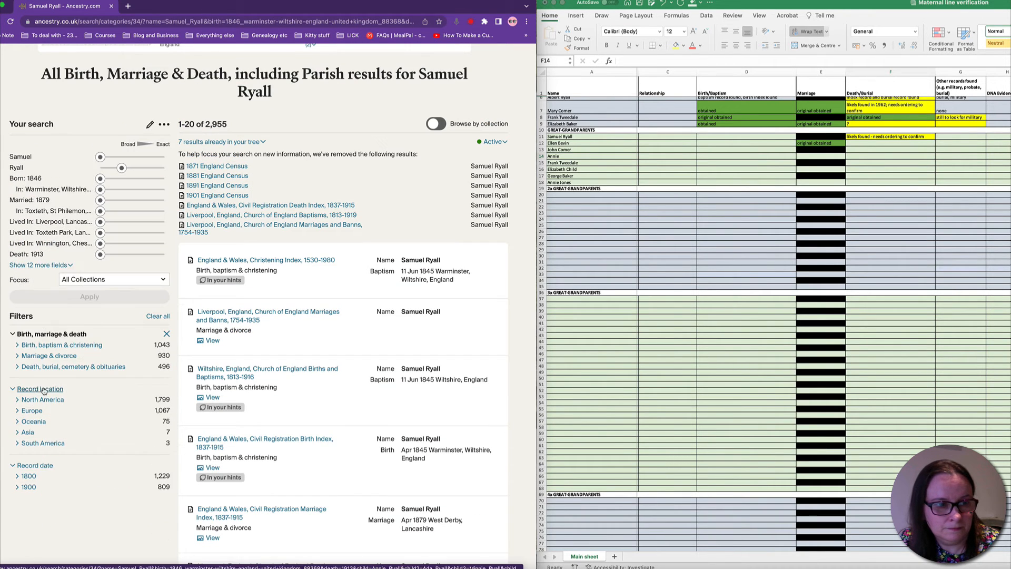
click(41, 346)
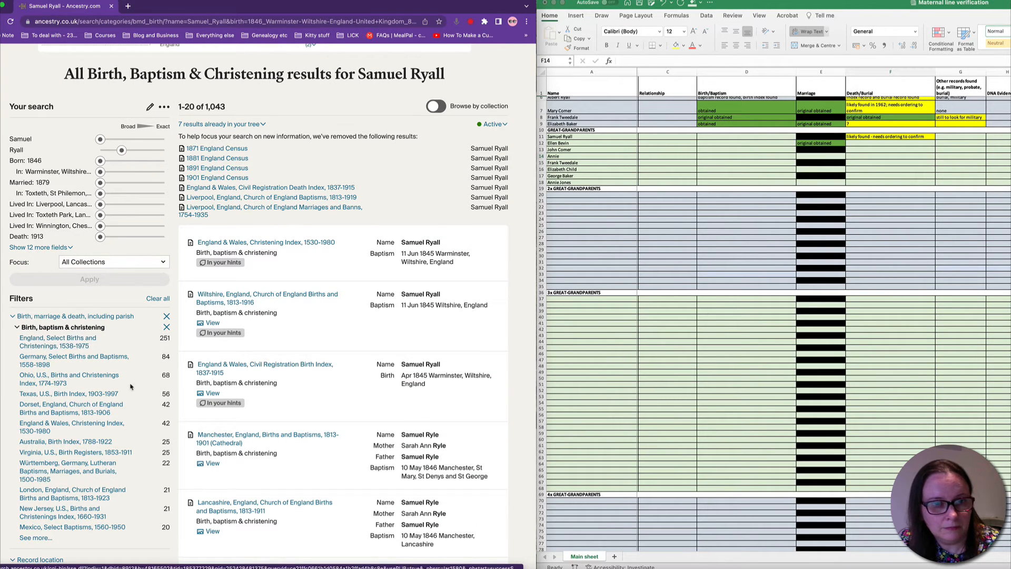
mouse_move(265, 297)
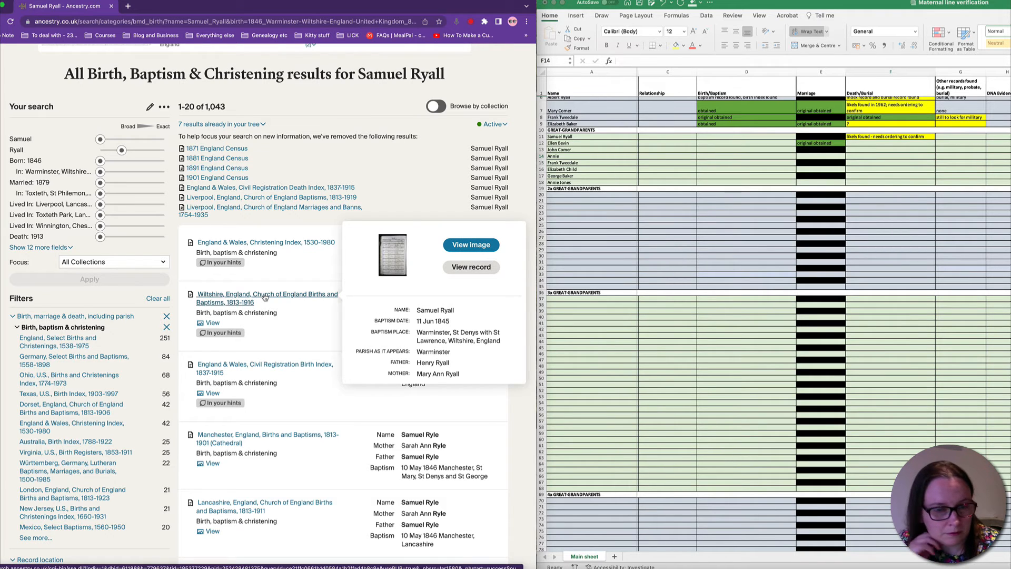
scroll(313, 358, up, 1)
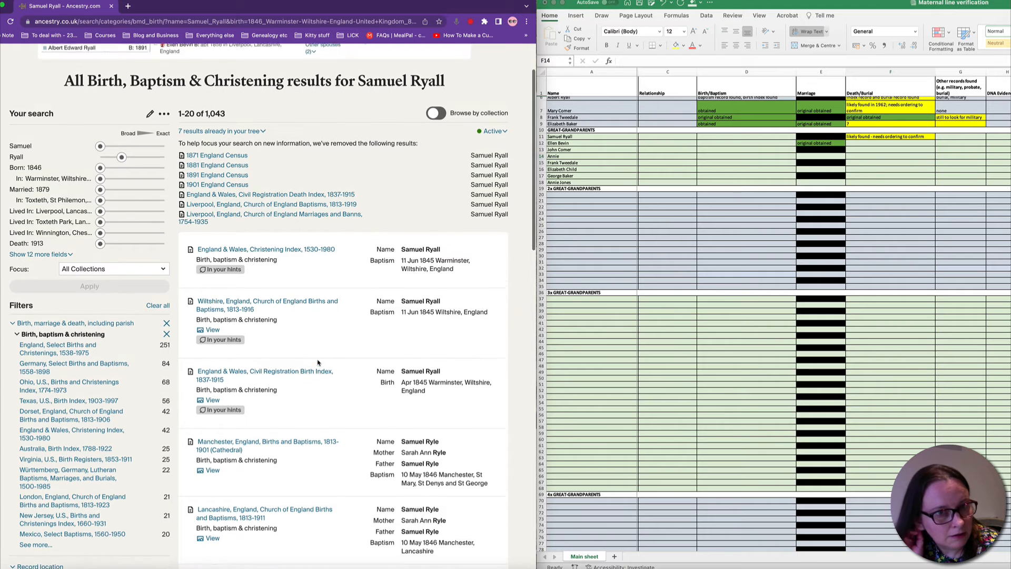
scroll(303, 379, down, 2)
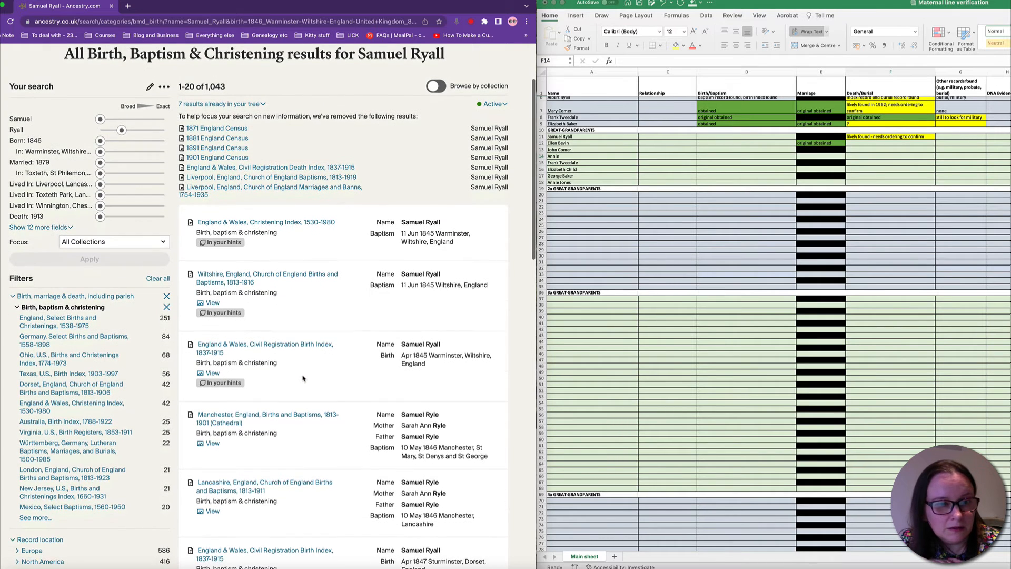
scroll(303, 379, up, 1)
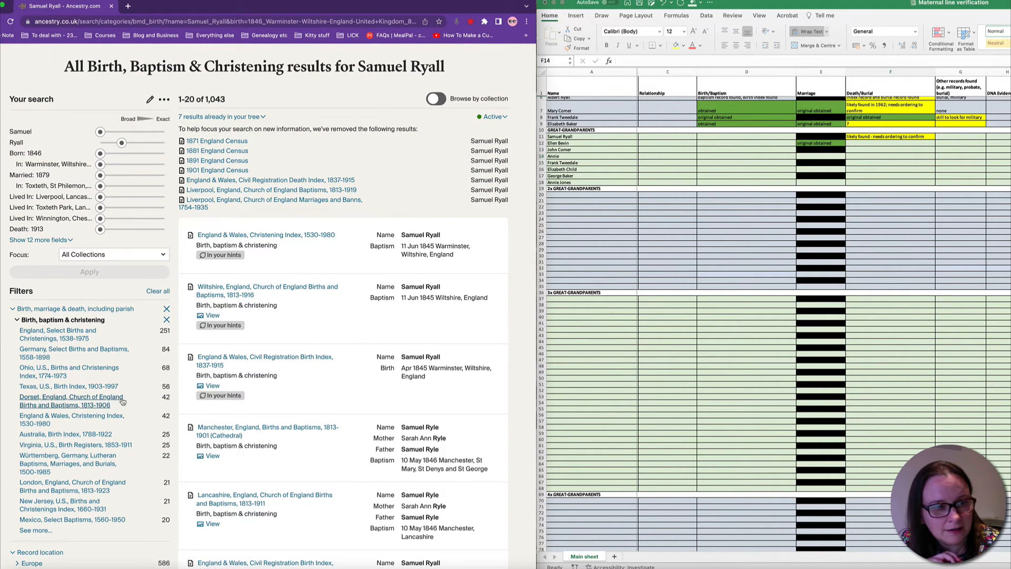
scroll(116, 403, down, 1)
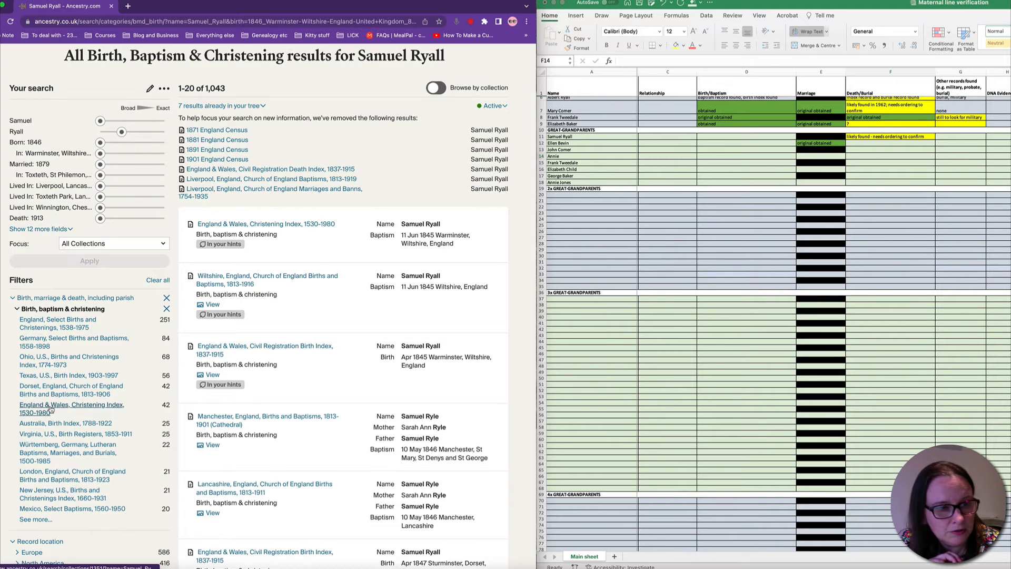
scroll(50, 410, down, 3)
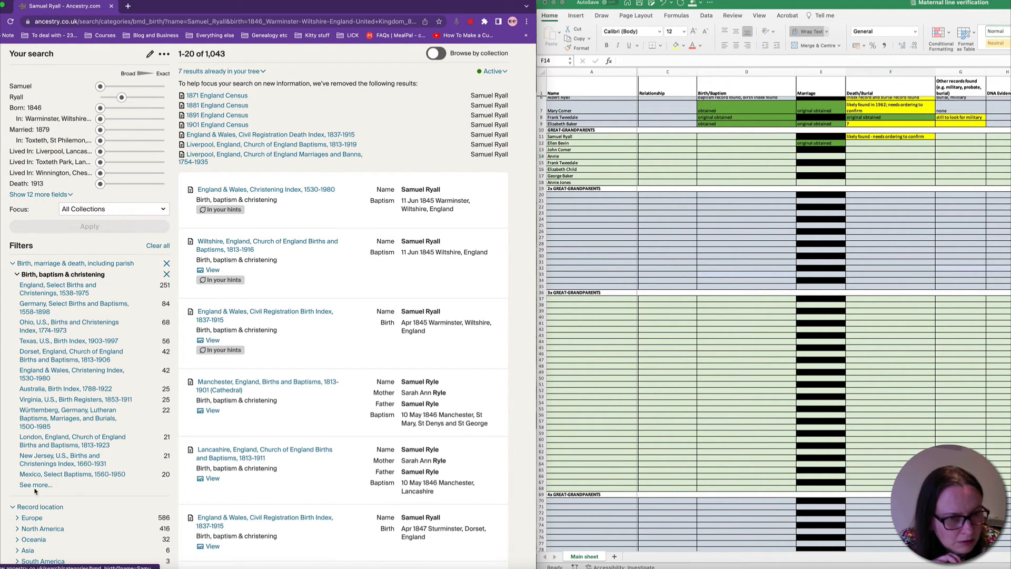
Focus the search on UK and Ireland and apply, leaving 458 results
click(87, 216)
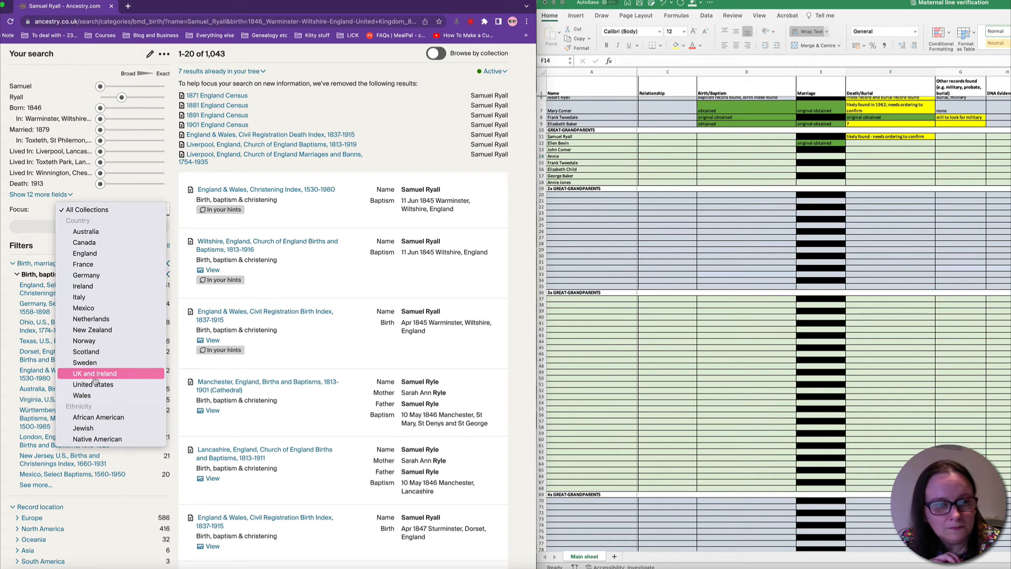
click(95, 373)
click(90, 225)
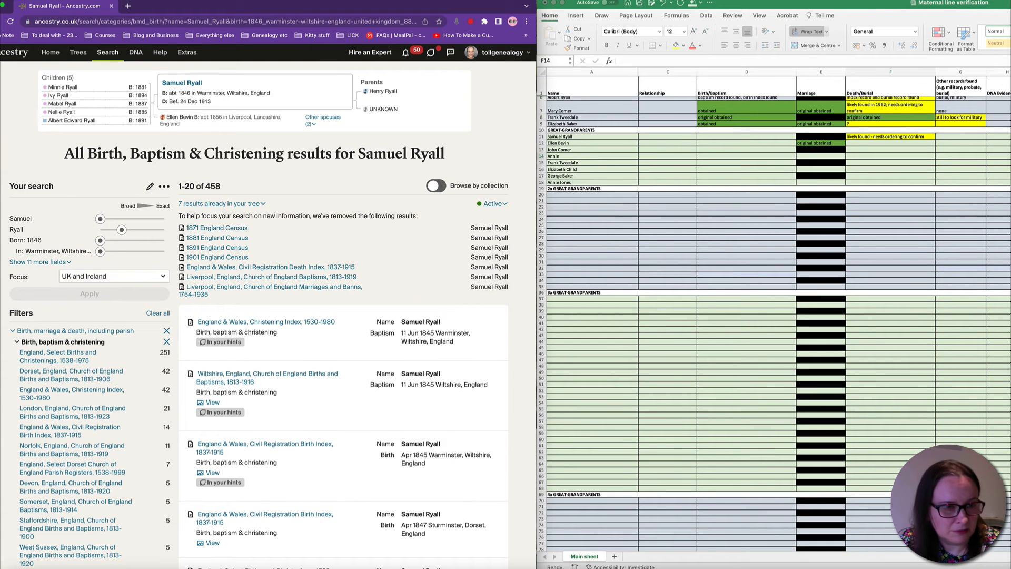
In the England & Wales Birth Index, set birth year to Exact and county plus adjacent counties
click(63, 428)
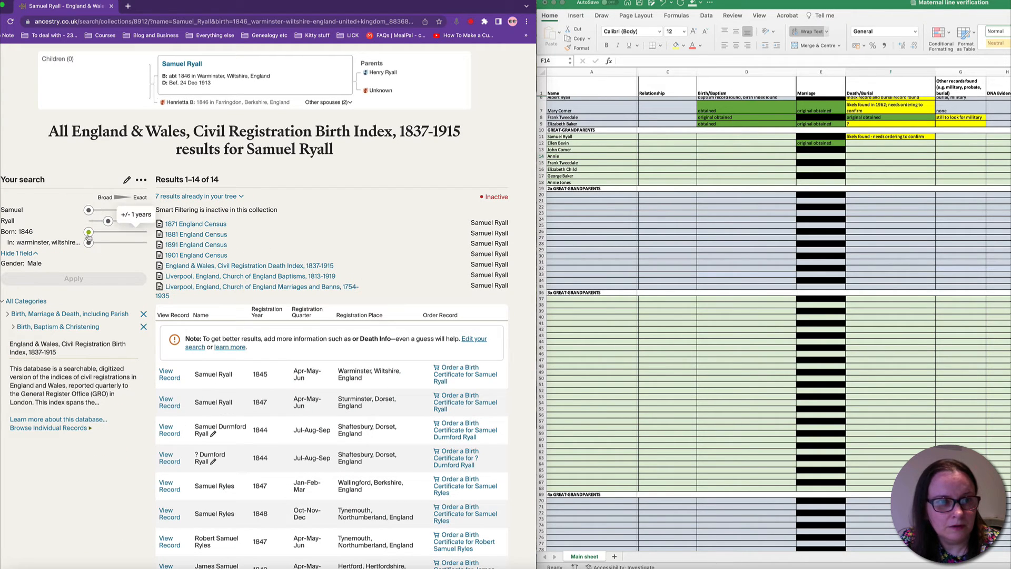
drag(88, 232, 144, 234)
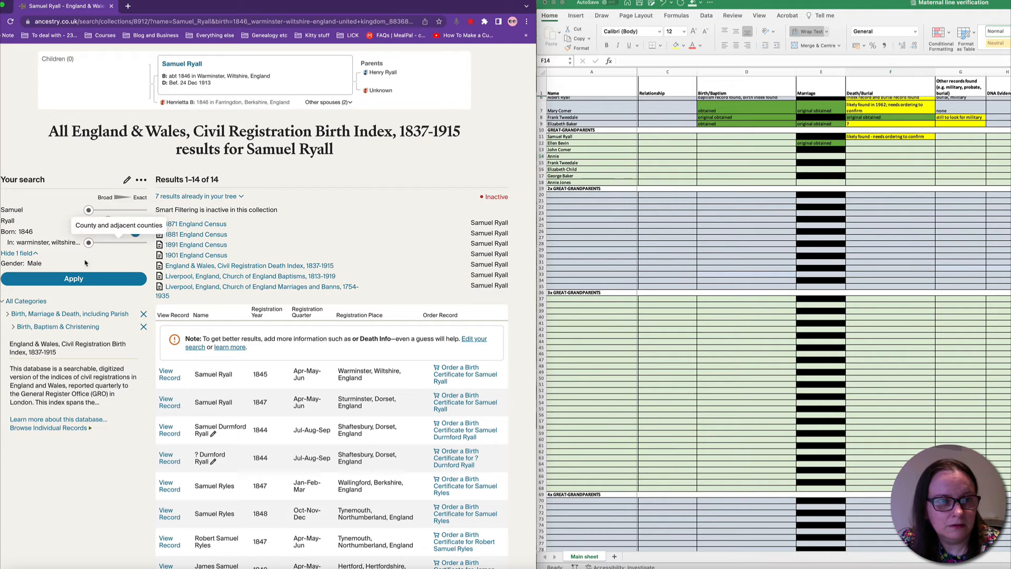
drag(97, 243, 118, 243)
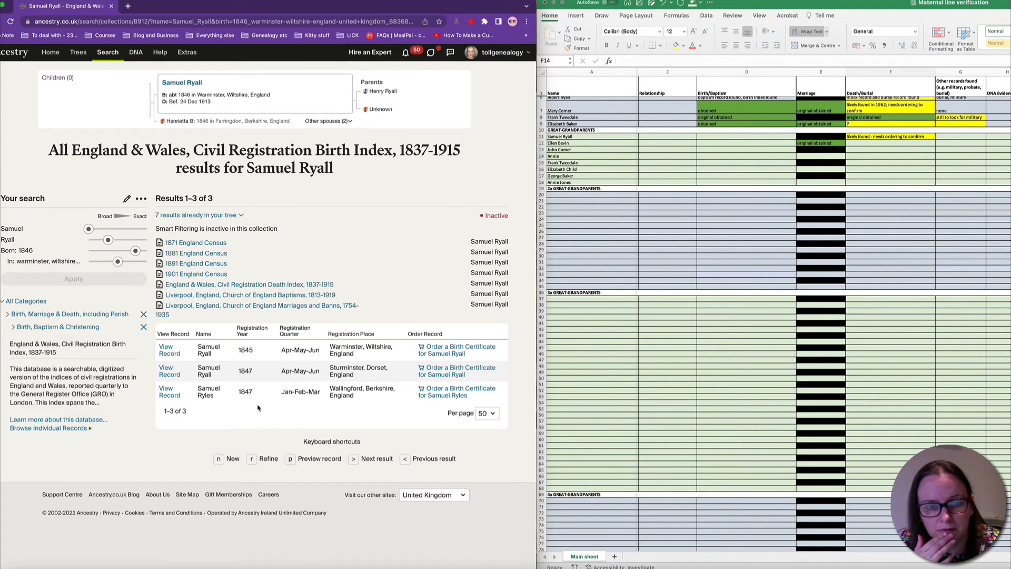
mouse_move(170, 373)
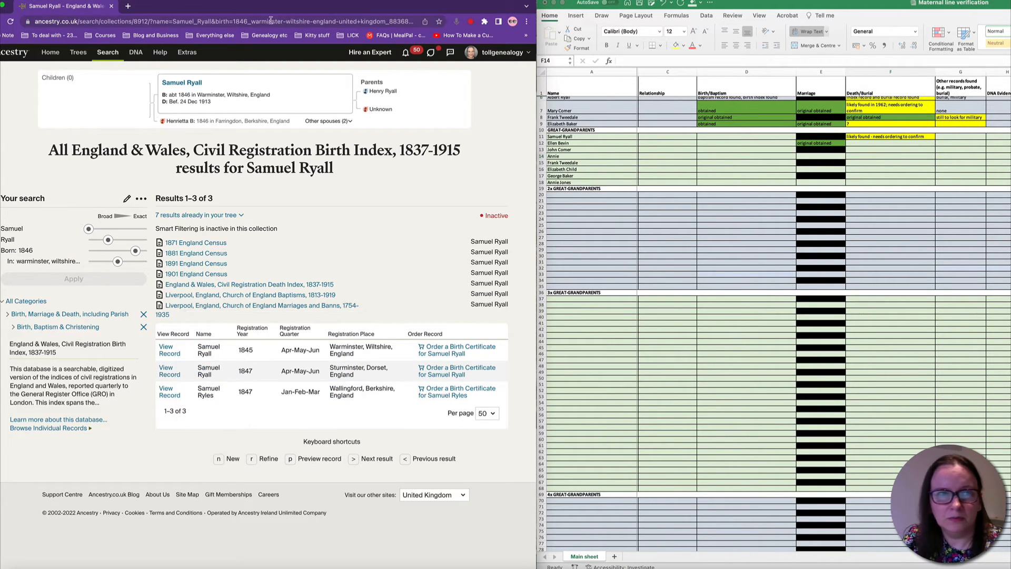
Search Google for Sturminster and open Sturminster Newton in Google Maps
click(127, 6)
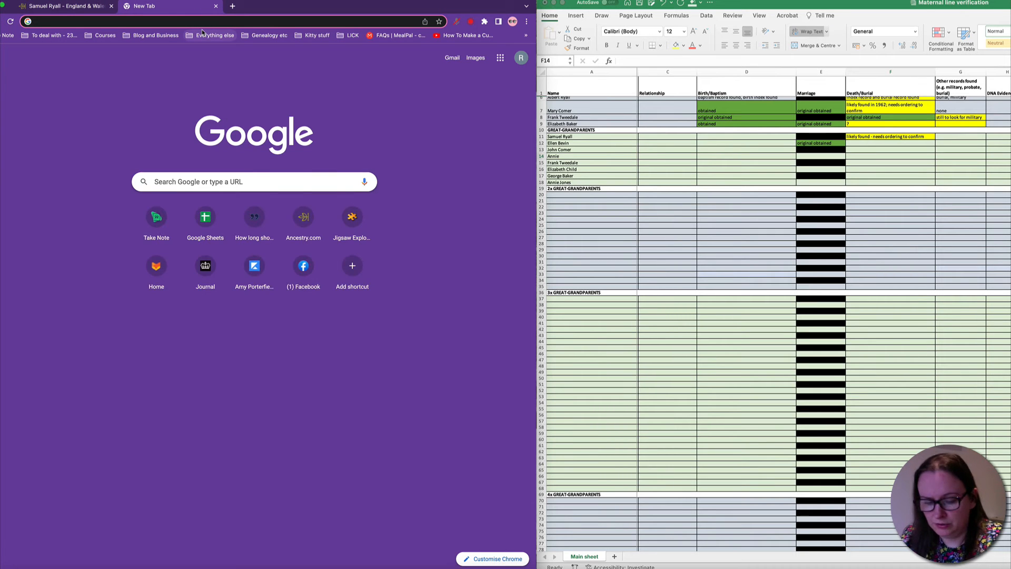
text(str)
key(BackSpace)
text(u)
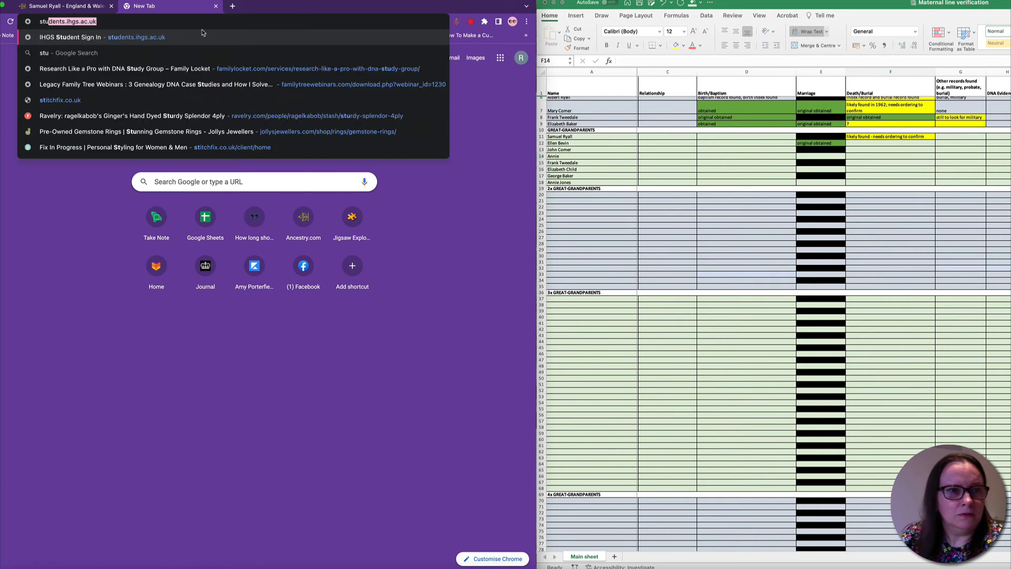
text(rminster)
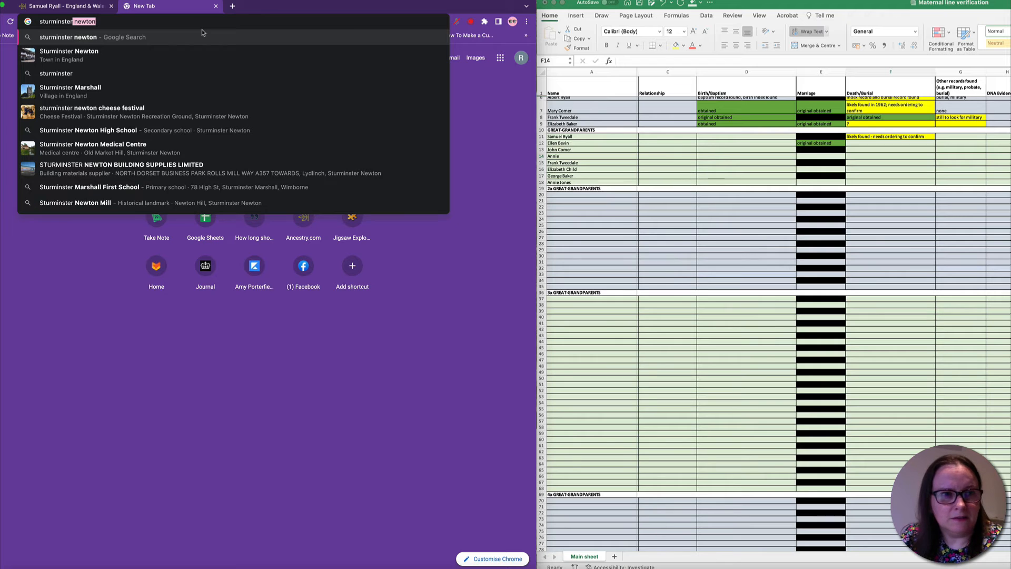
key(Delete)
key(Return)
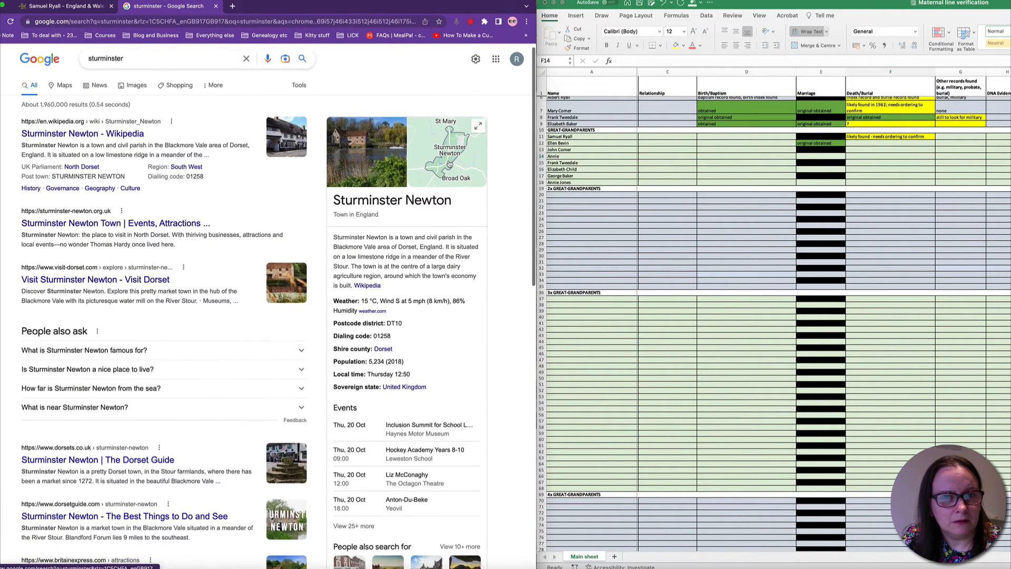
click(448, 164)
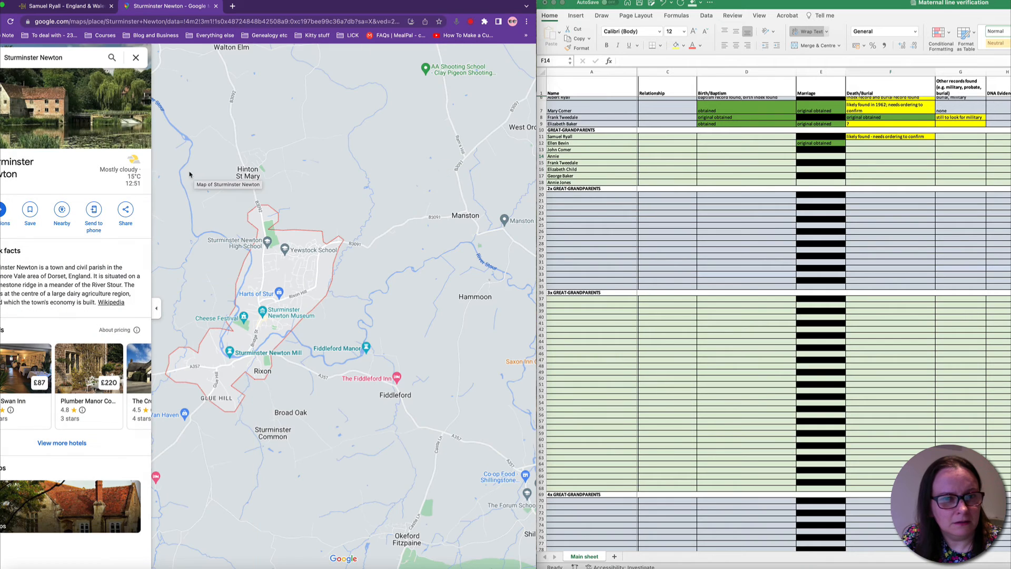
Get directions from Warminster to Sturminster Newton, then return to the Ancestry results
click(11, 217)
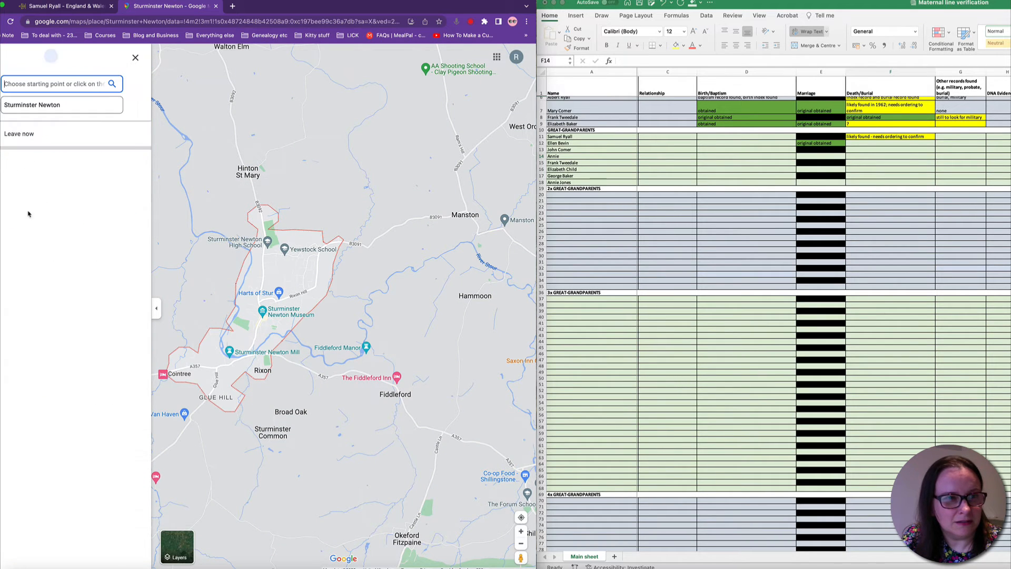
text(w)
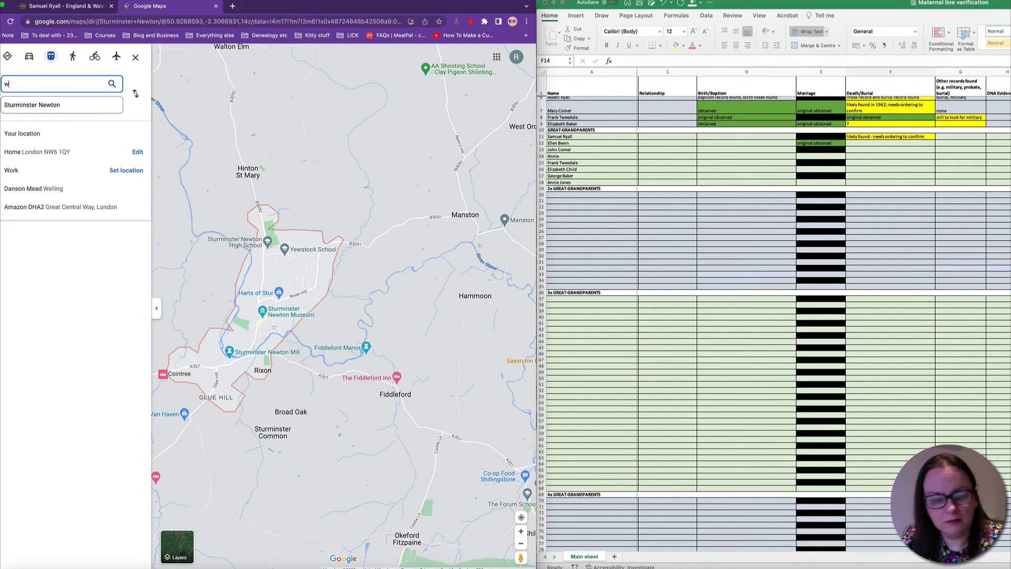
text(arminster)
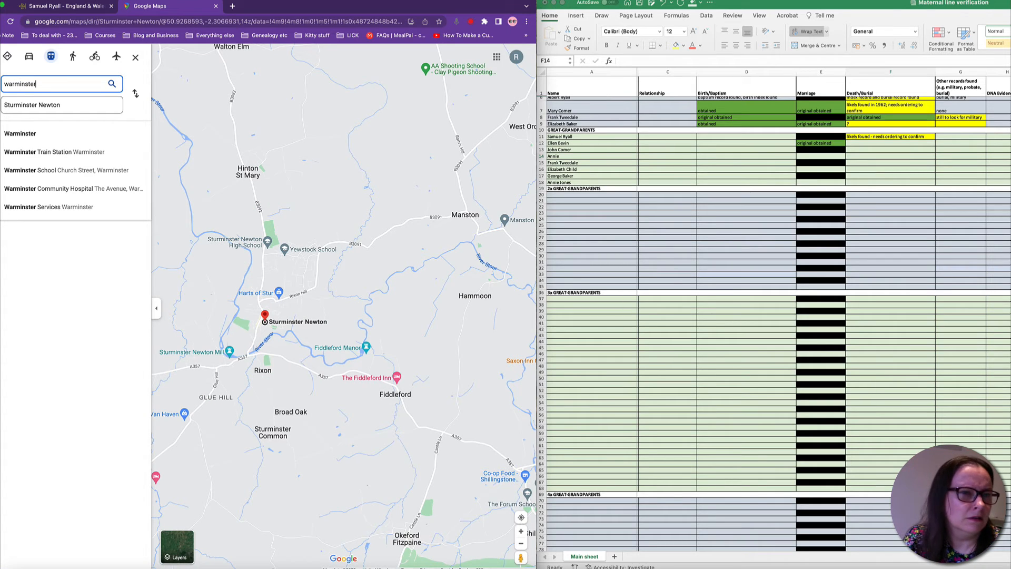
click(21, 133)
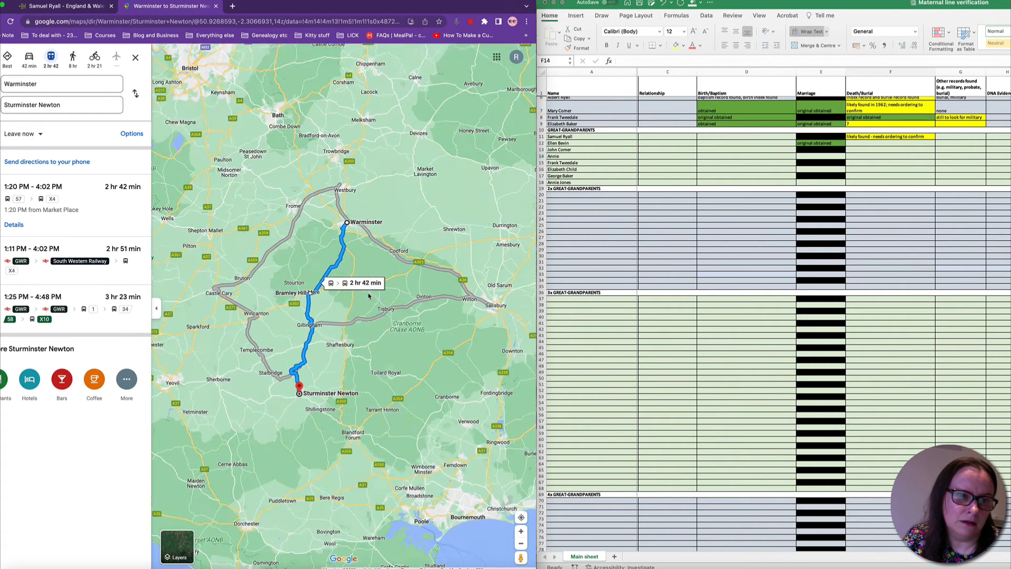
scroll(301, 412, down, 2)
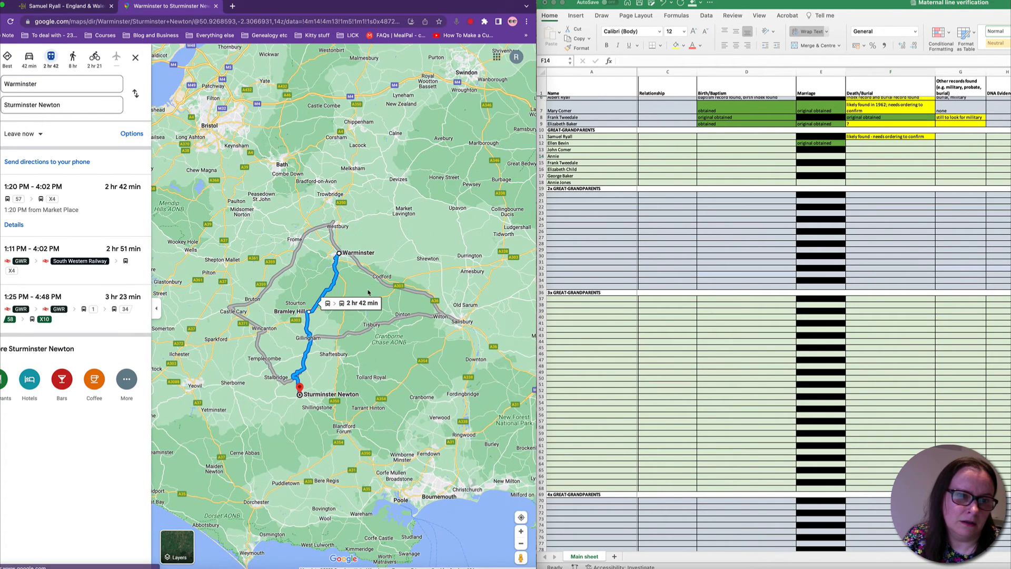
click(82, 7)
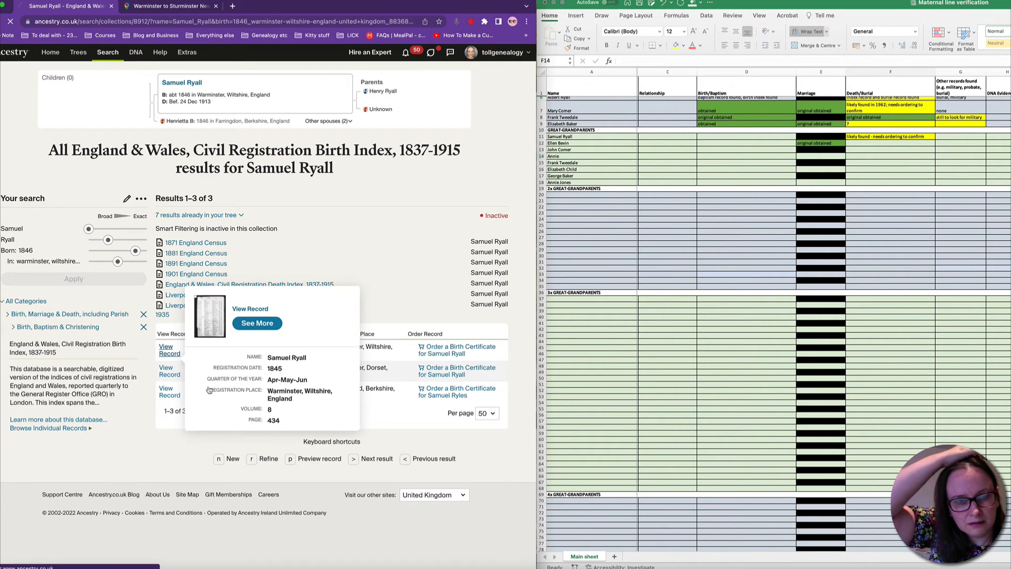
Save the Warminster birth index record to Samuel Ryall with the April 1845 birth date
click(164, 355)
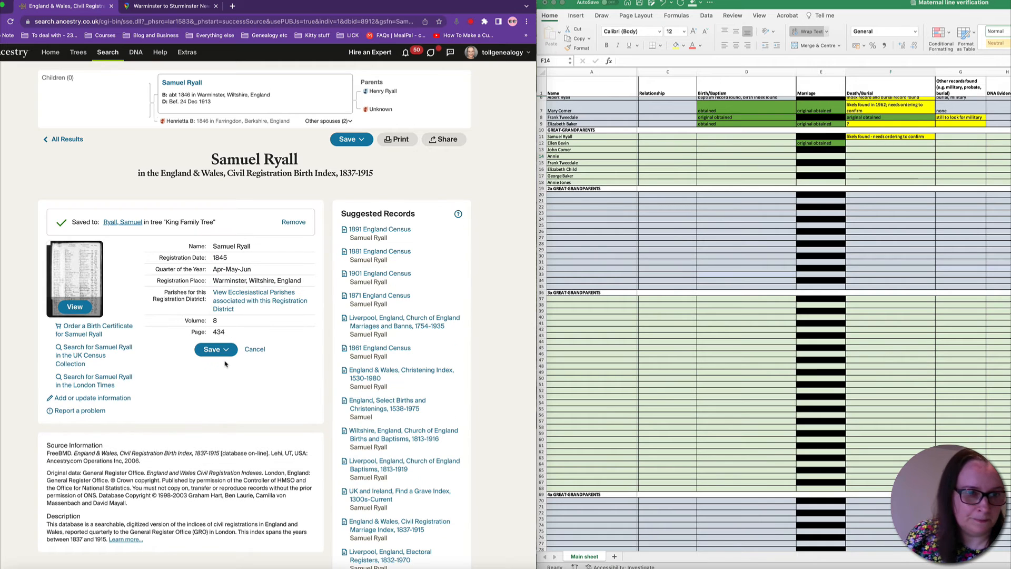
click(228, 351)
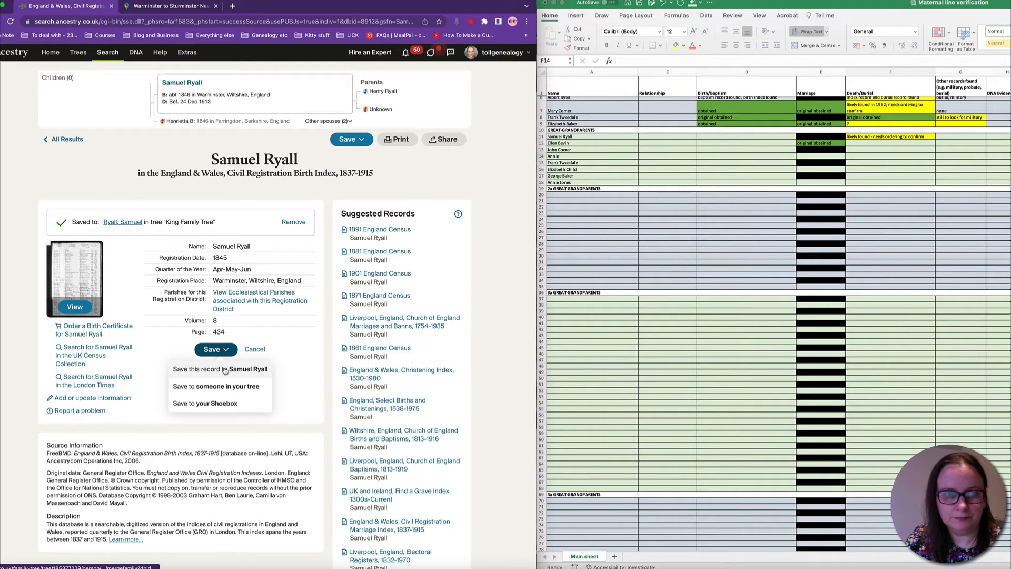
click(225, 371)
click(58, 289)
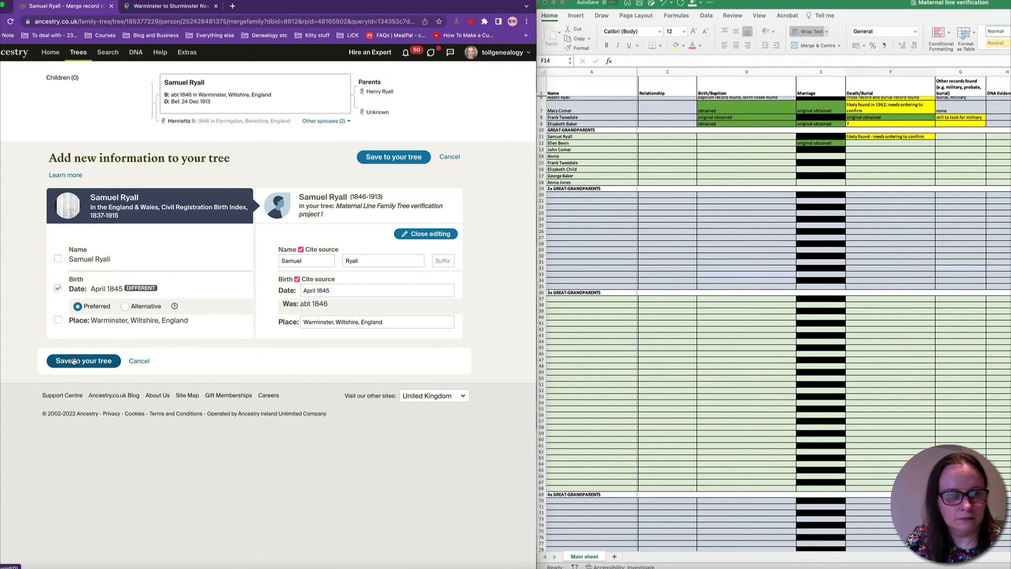
click(84, 361)
click(715, 139)
text(index found)
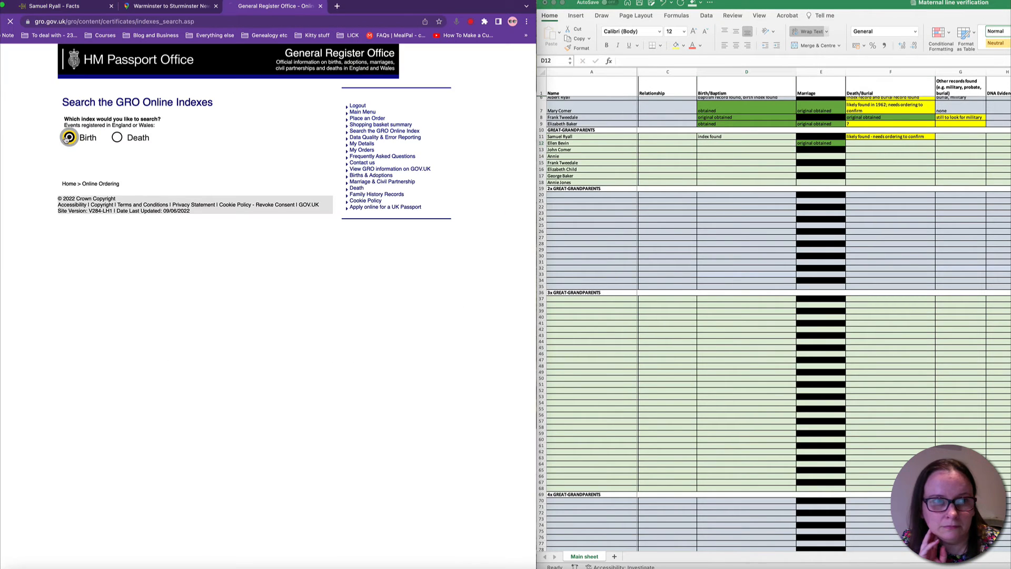
Set up a GRO birth index search for 1845, plus or minus 2 years
click(69, 137)
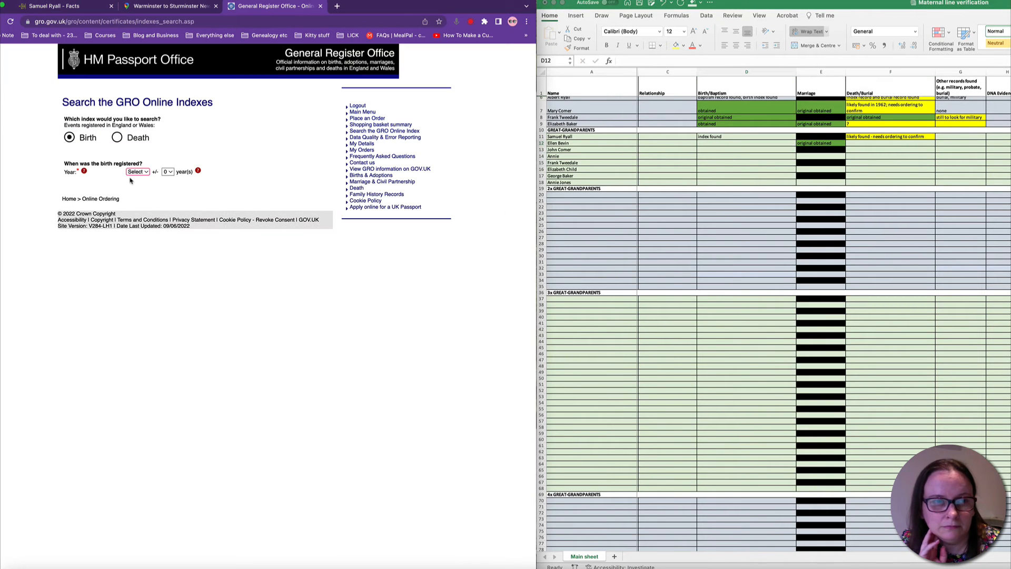
click(140, 172)
scroll(142, 243, down, 3)
click(140, 94)
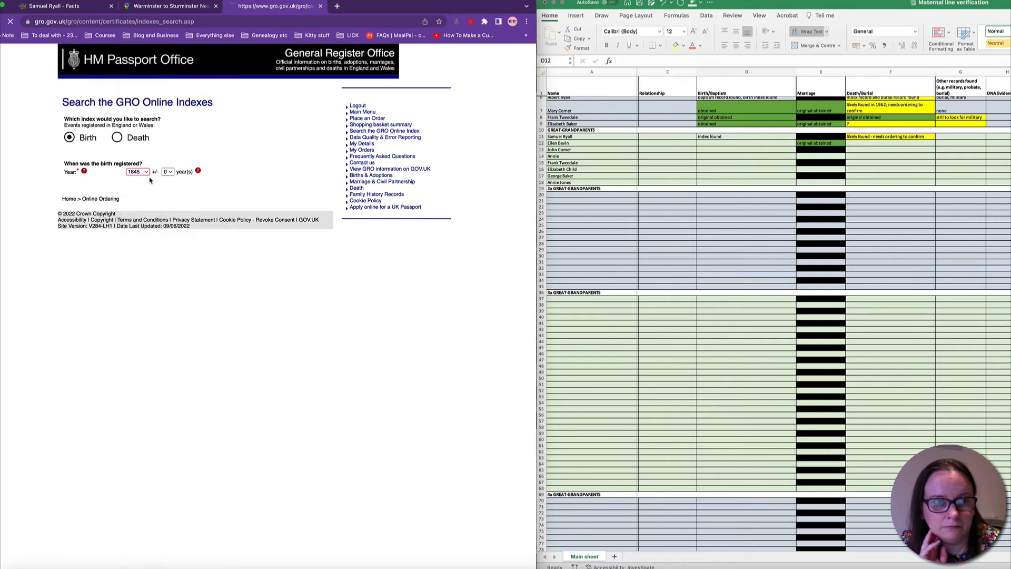
click(168, 172)
click(169, 189)
click(147, 225)
text(ryall)
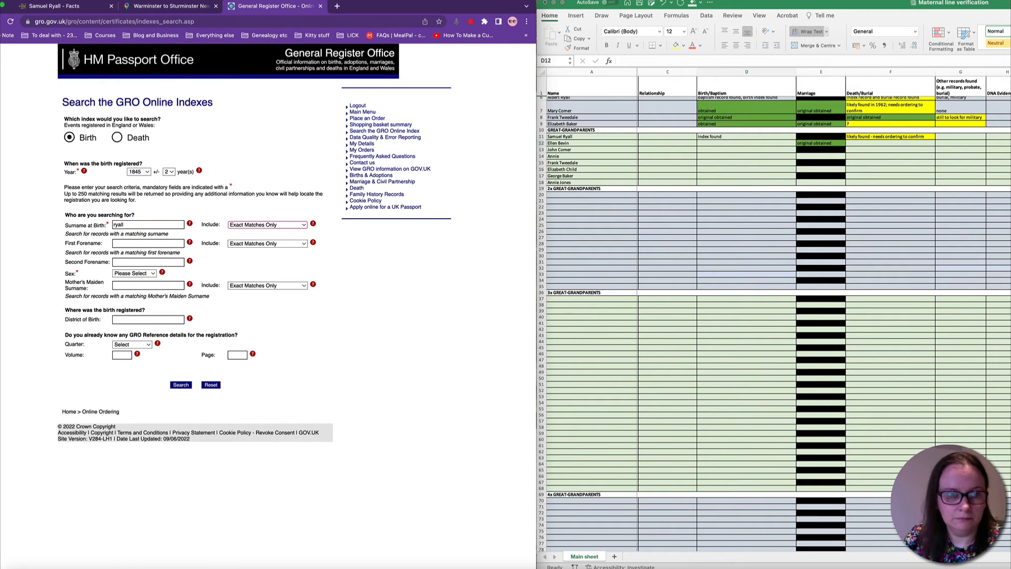
key(Tab)
text(sam)
click(132, 273)
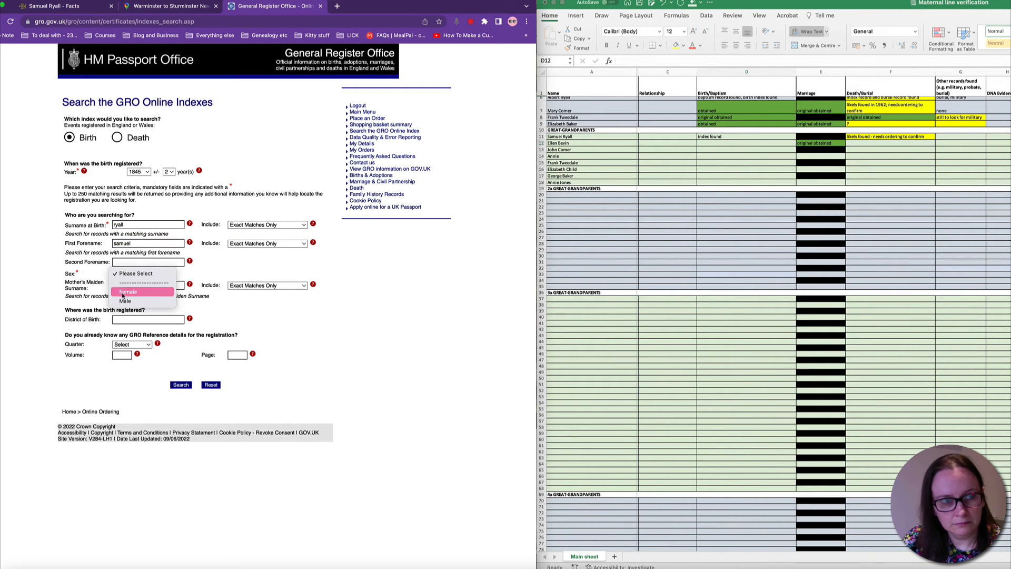
click(119, 298)
click(180, 385)
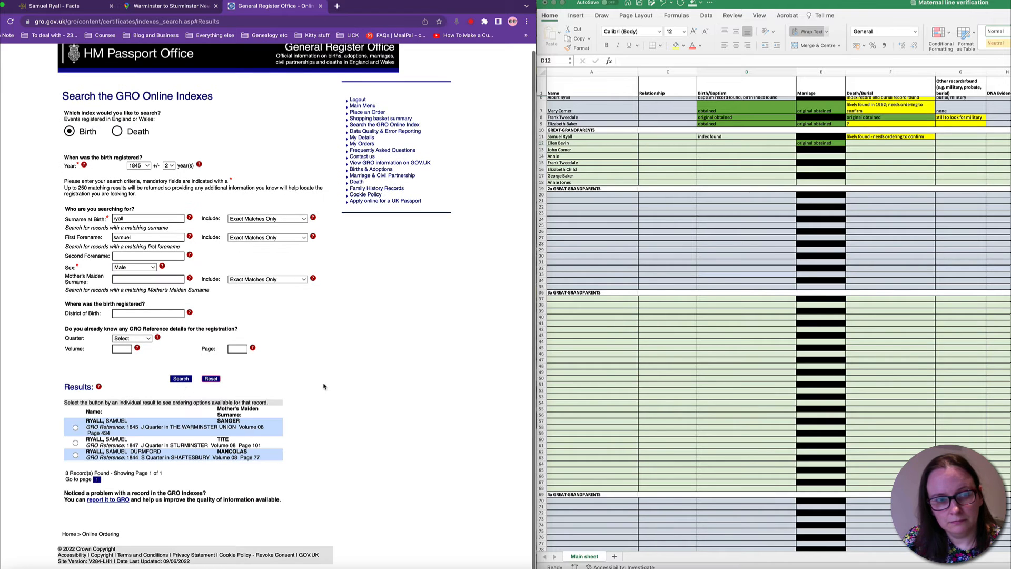
click(57, 5)
click(444, 238)
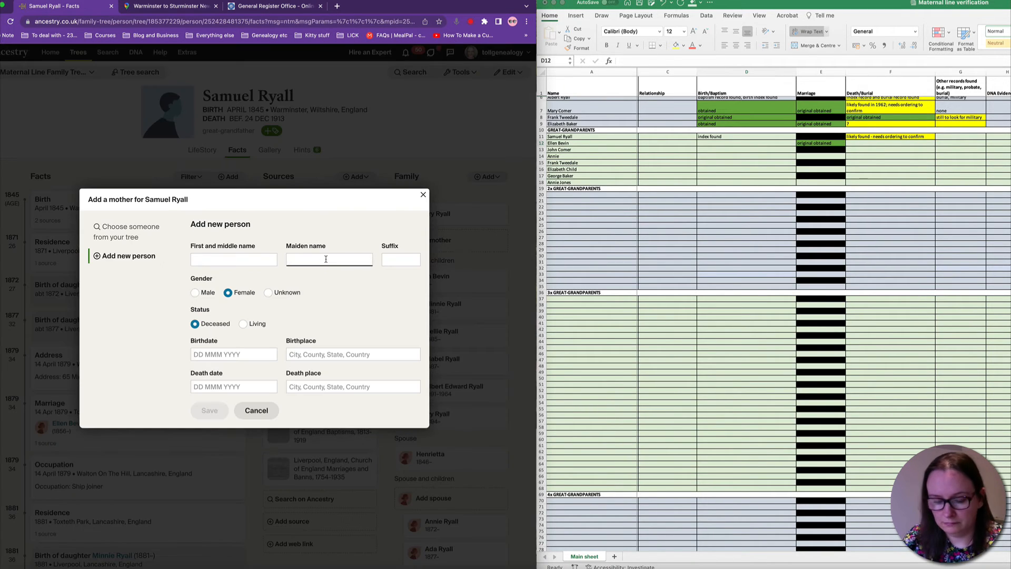
text(SANGER)
click(209, 411)
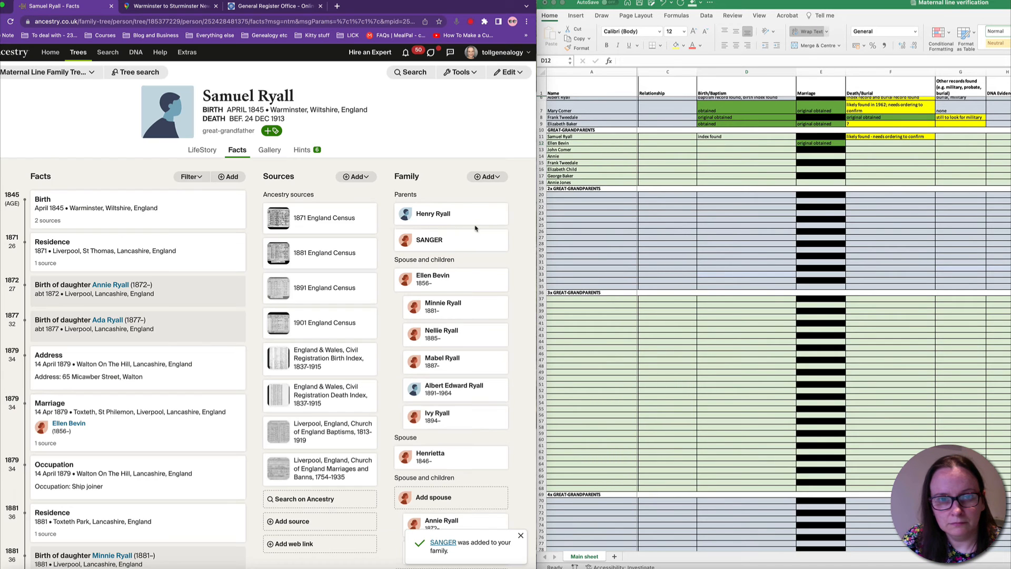
click(493, 213)
double_click(240, 264)
text(RYALL)
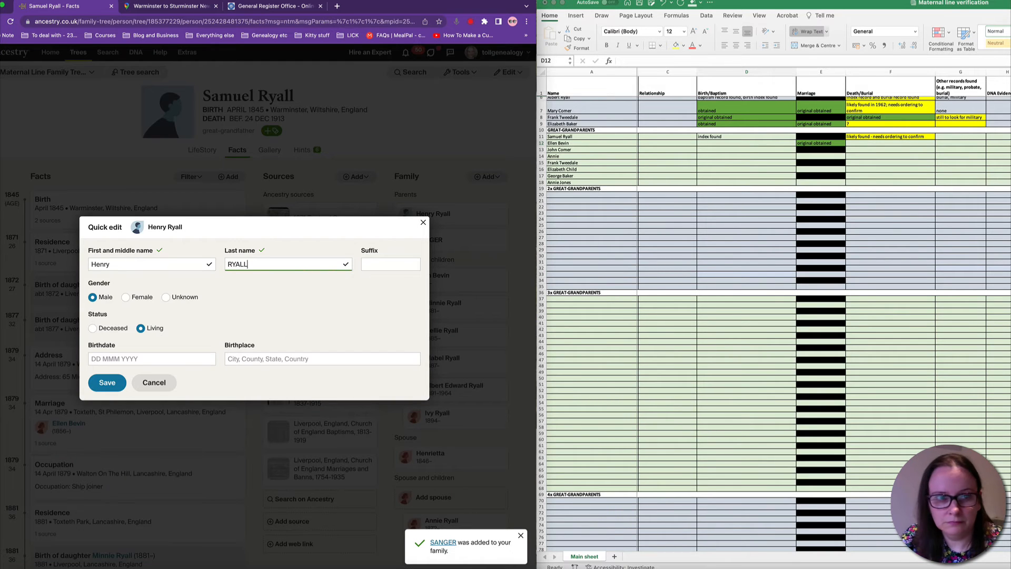
click(106, 383)
click(509, 72)
click(494, 86)
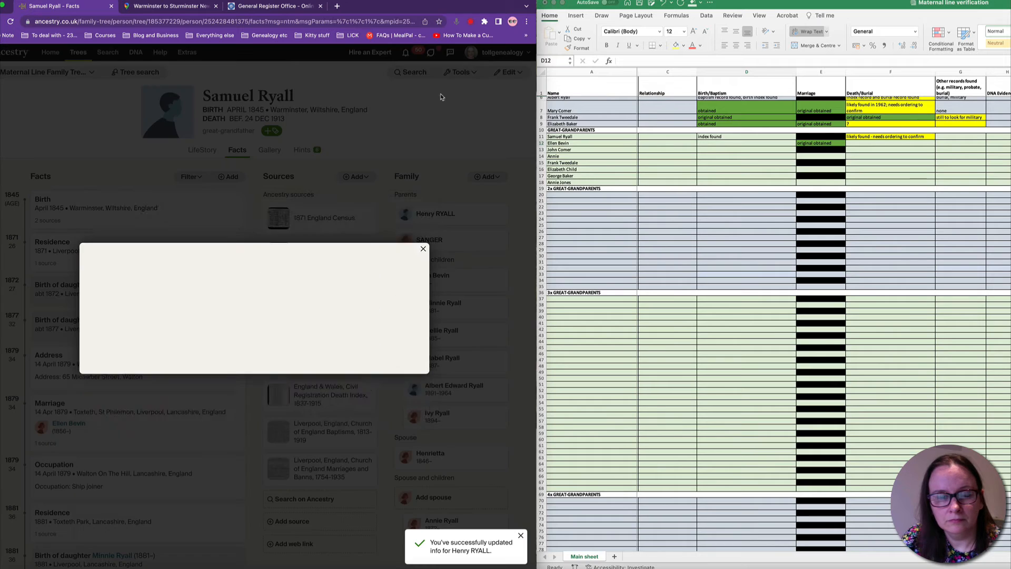
double_click(238, 249)
text(RYALL)
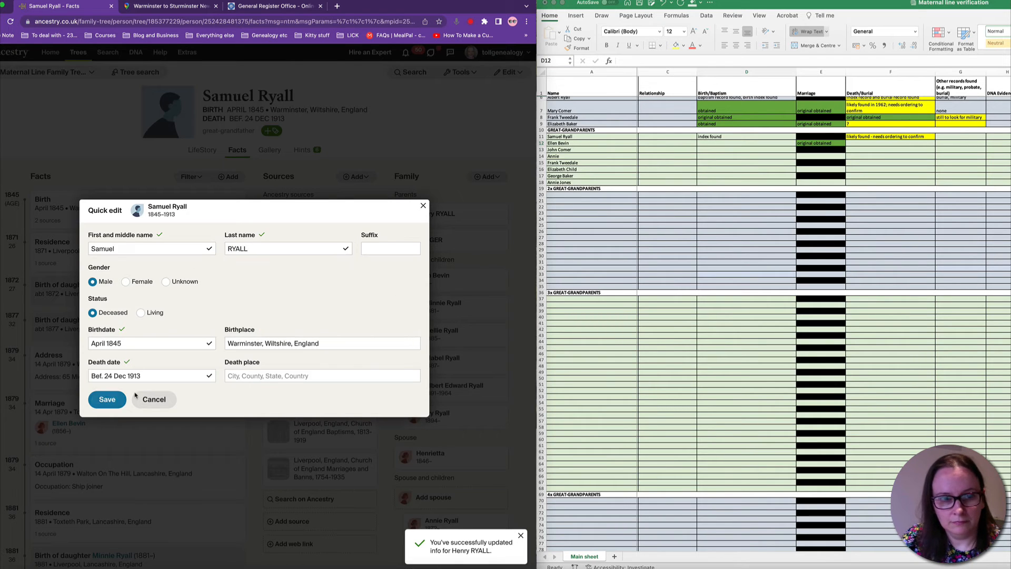
click(107, 399)
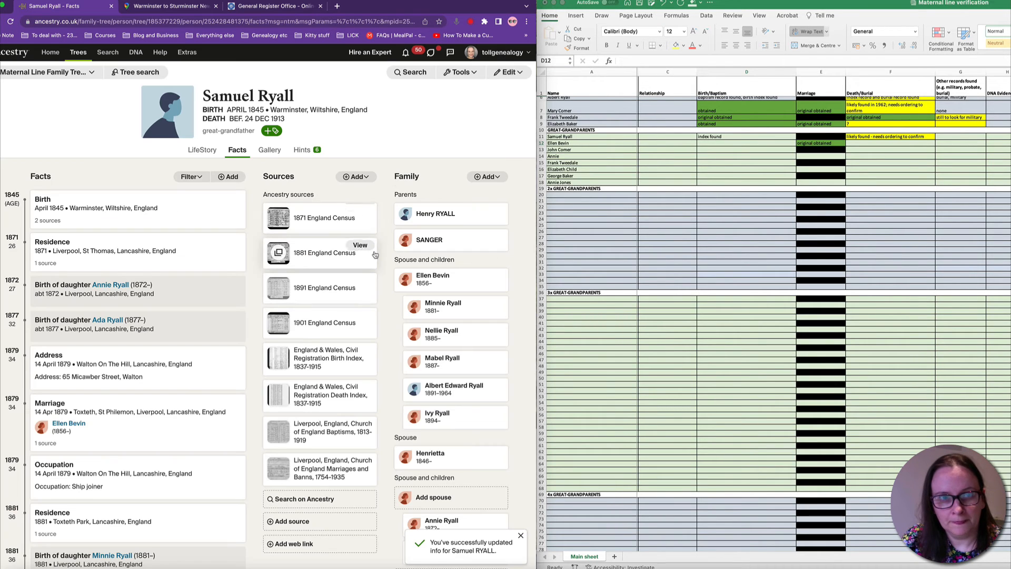
click(959, 137)
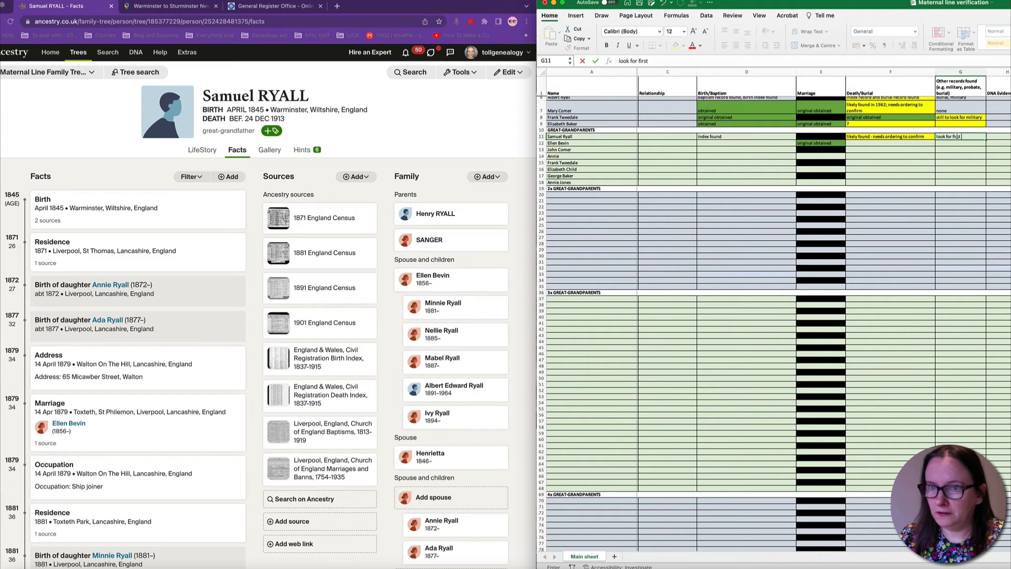
Commit 'look for first marriage record' in G11 and black out the 1911 census cell K11
key(Return)
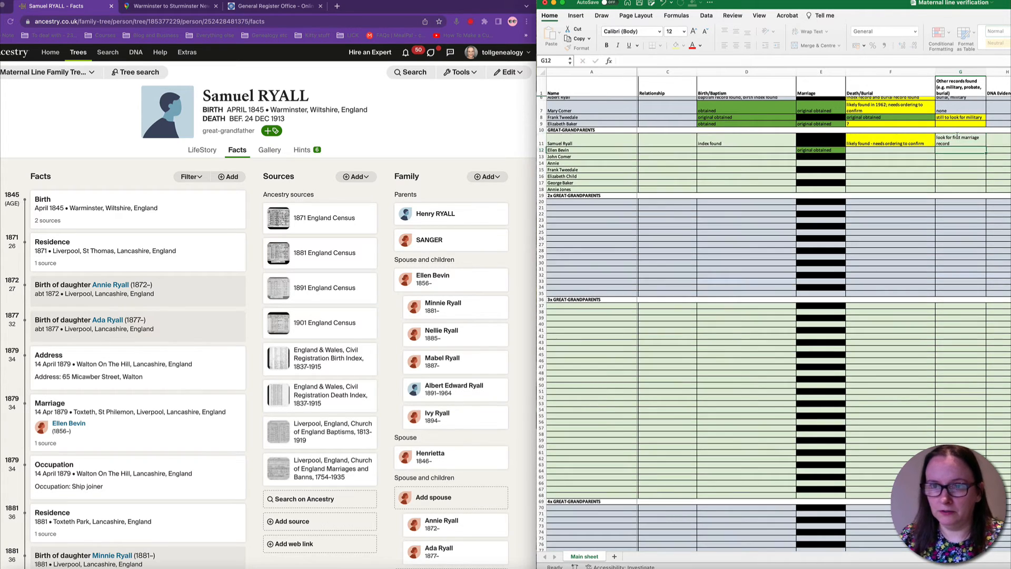
scroll(964, 173, right, 3)
scroll(963, 173, right, 5)
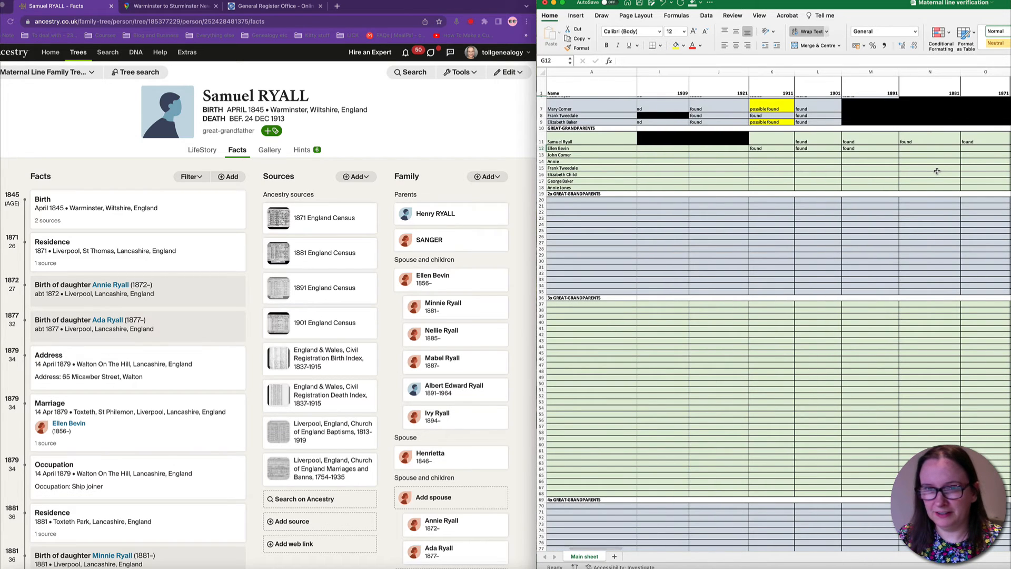
scroll(937, 171, right, 1)
click(748, 136)
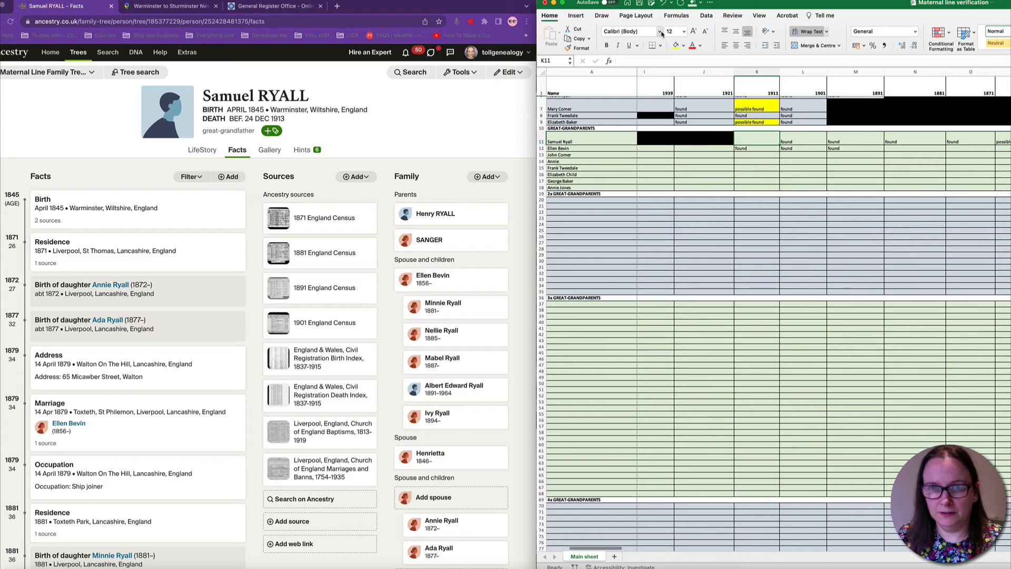
click(683, 45)
click(686, 86)
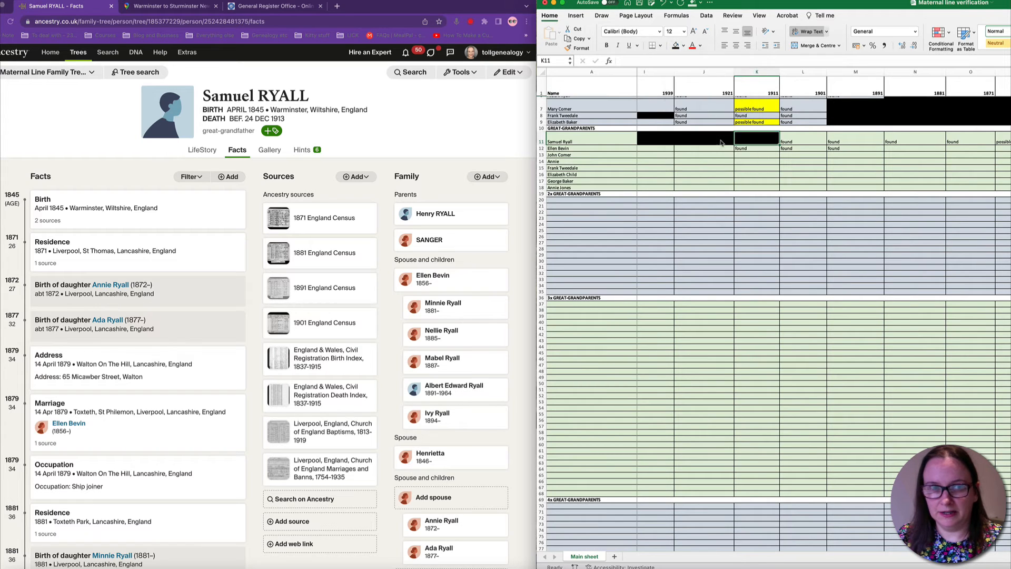
click(845, 155)
scroll(295, 237, down, 1)
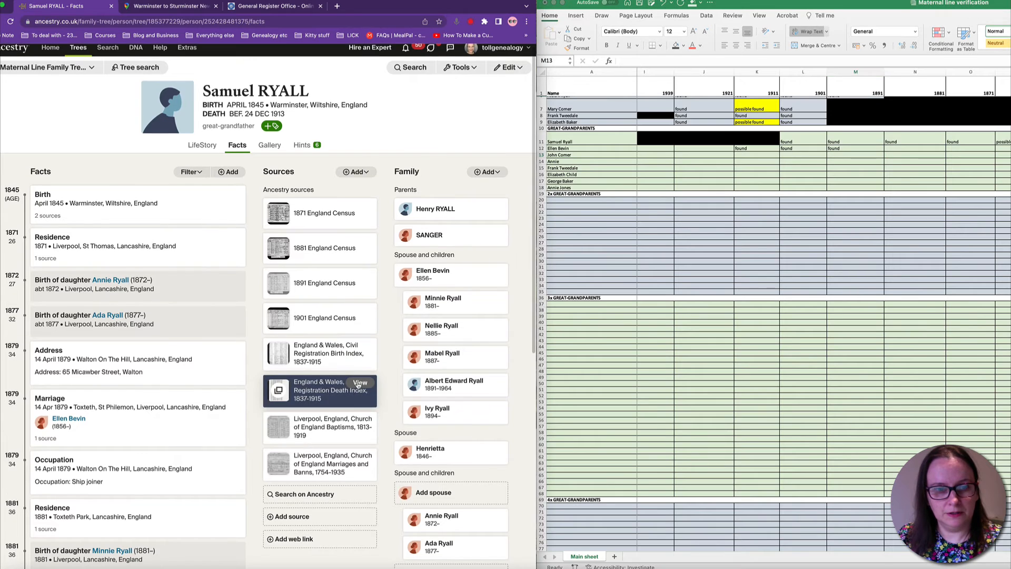
Check the death index citation and replace Samuel's death date with 1904
click(350, 395)
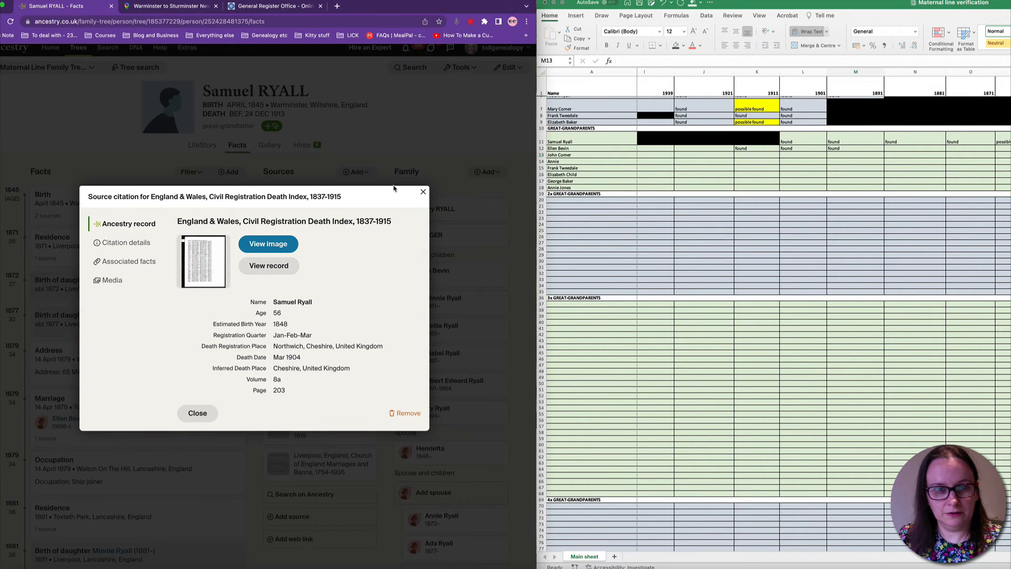
click(424, 192)
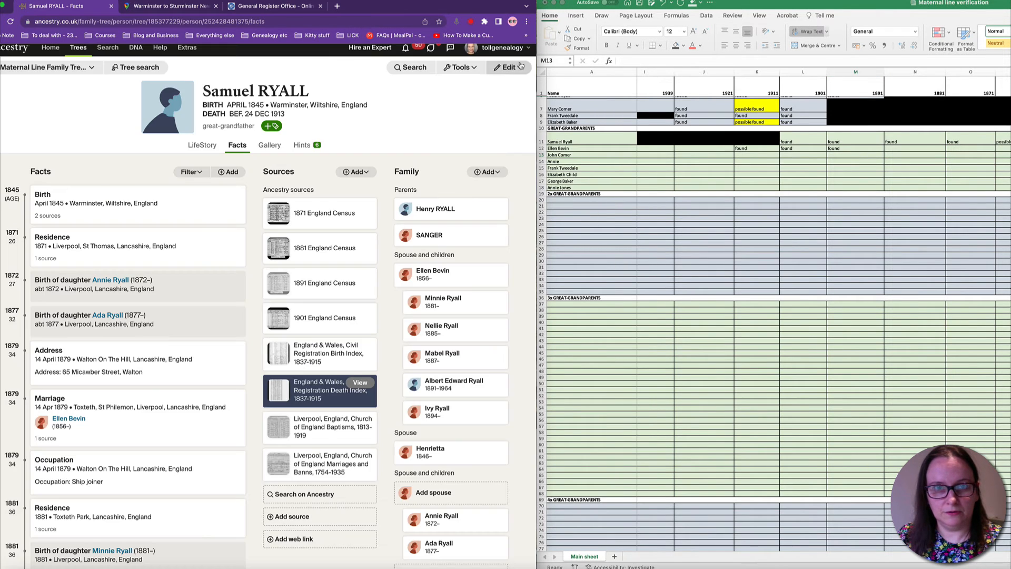
click(509, 67)
click(496, 91)
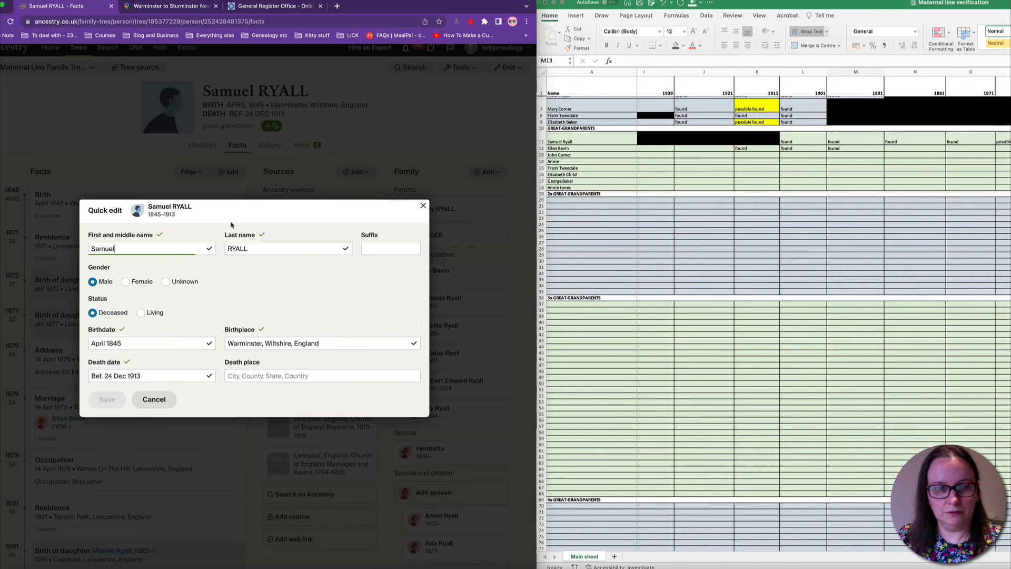
click(147, 376)
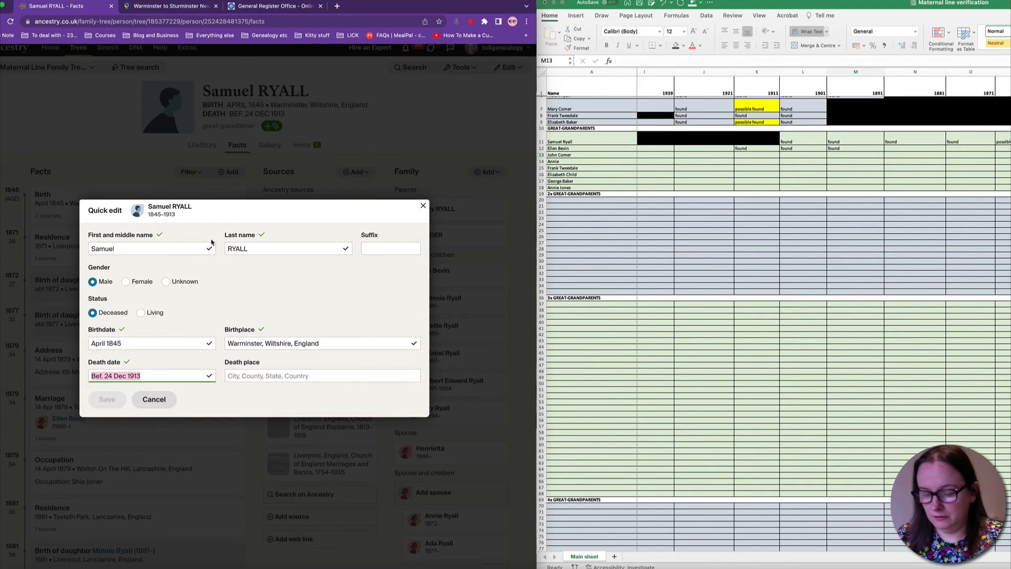
text(1904)
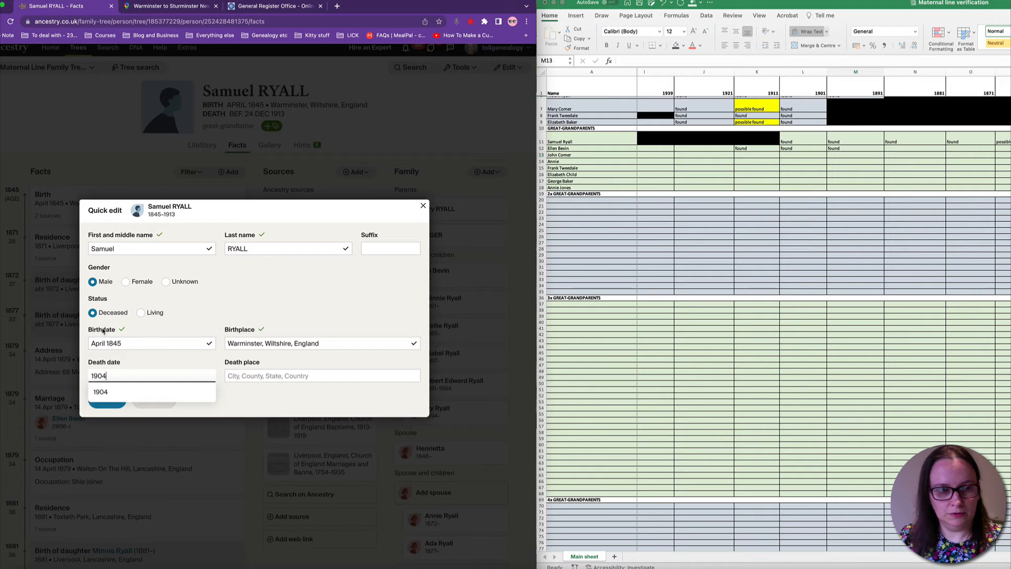
Set Samuel's death place to Northwich, Cheshire, England and save
click(248, 374)
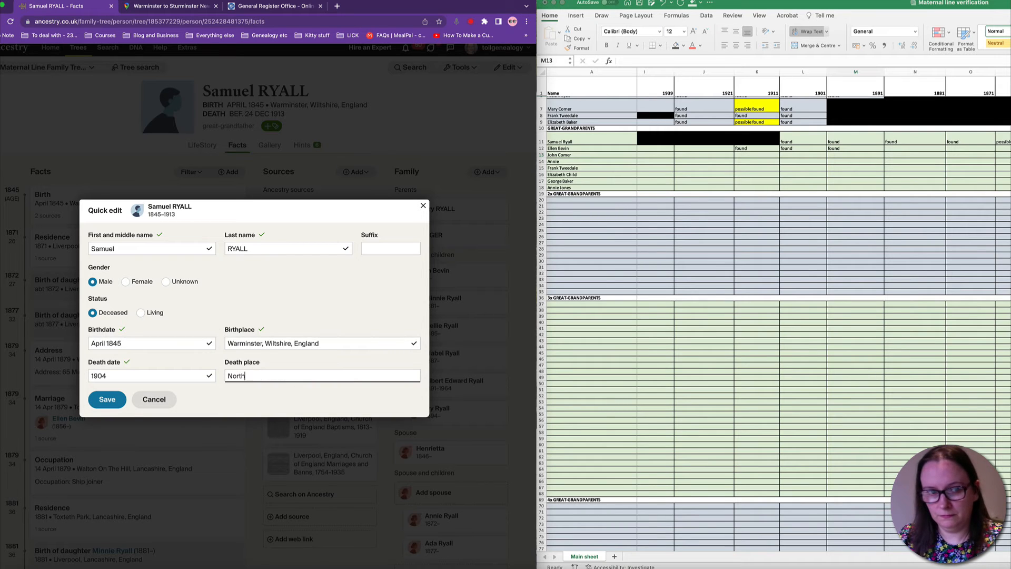
text(Northwich)
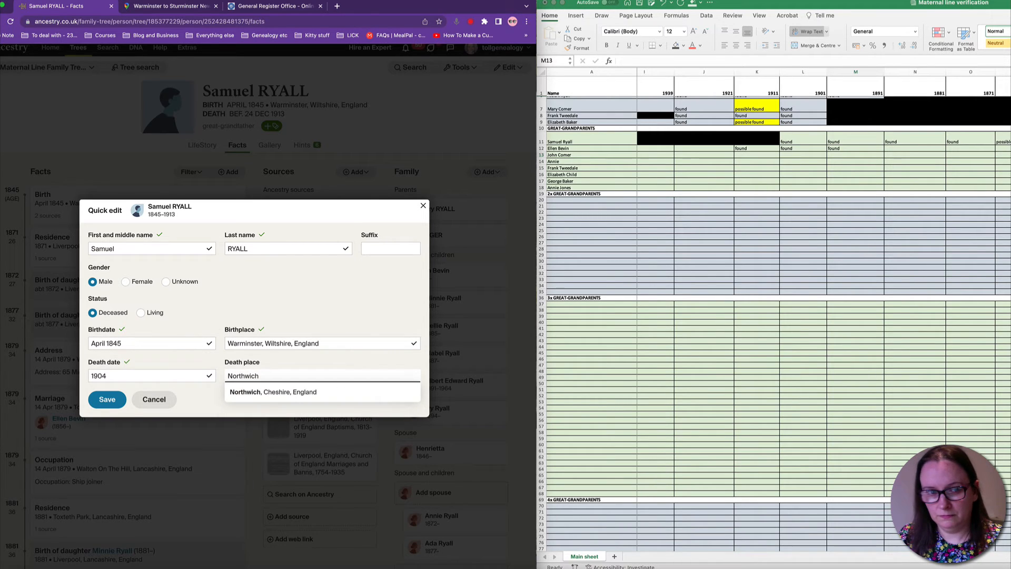
click(247, 392)
click(107, 399)
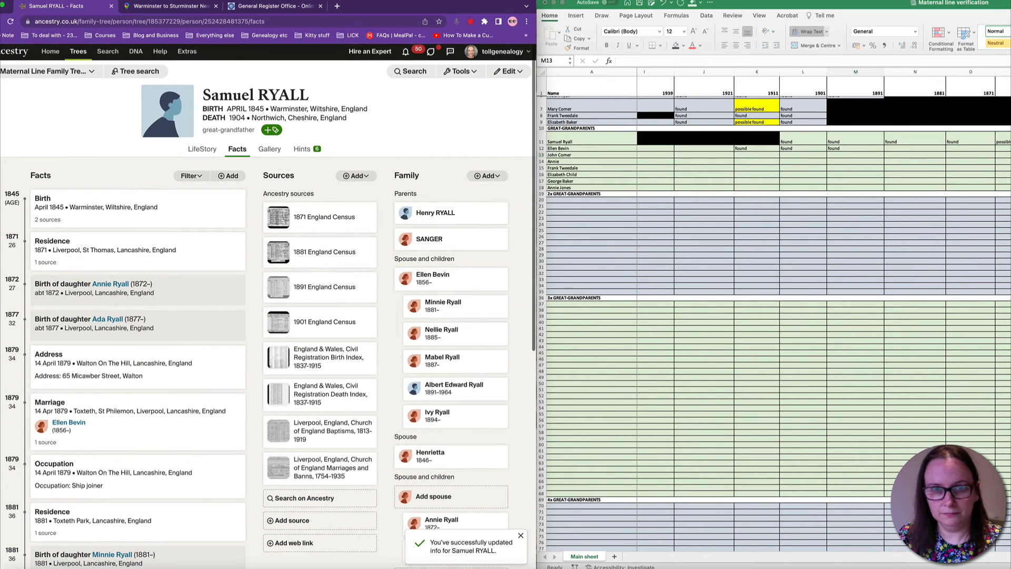
scroll(711, 194, left, 5)
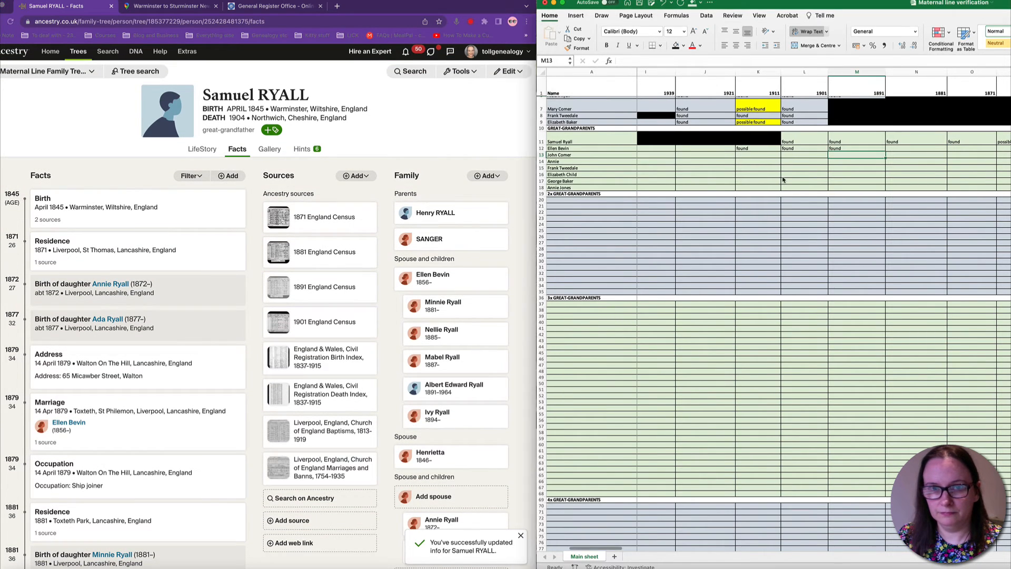
scroll(773, 179, left, 5)
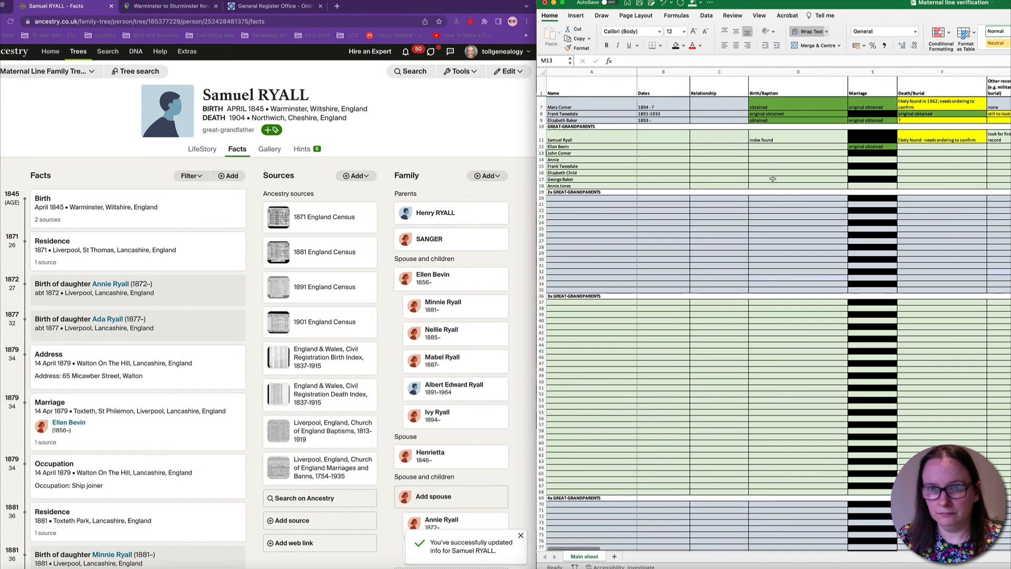
click(391, 279)
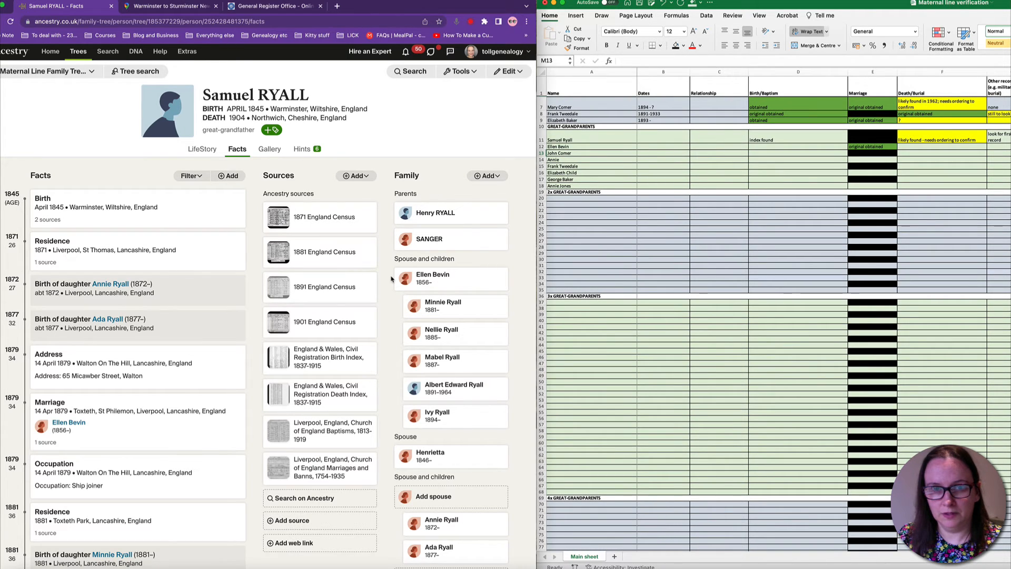
Review Ellen Bevin's 1934 National Probate Calendar hint and its record image
click(438, 278)
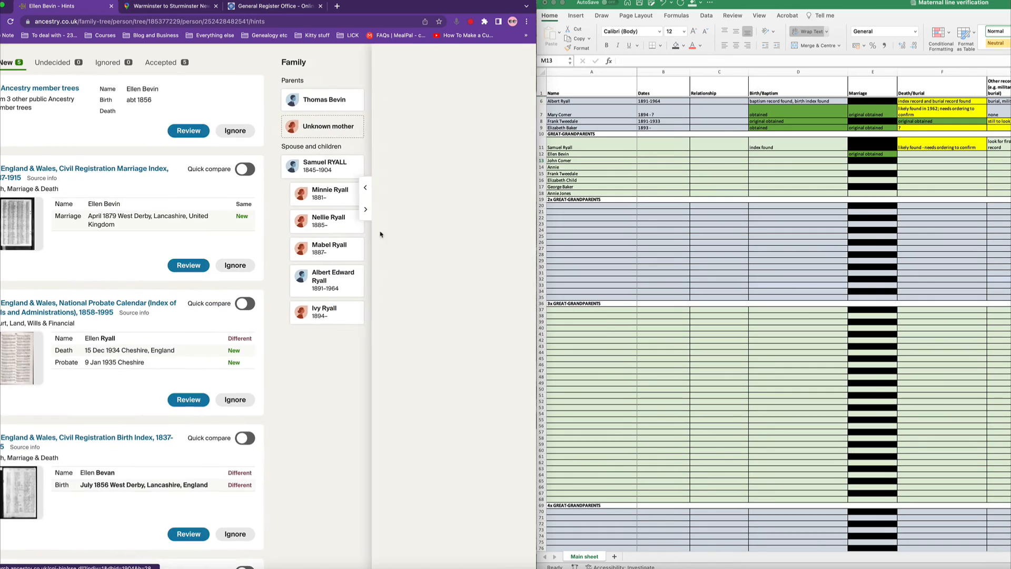
click(187, 400)
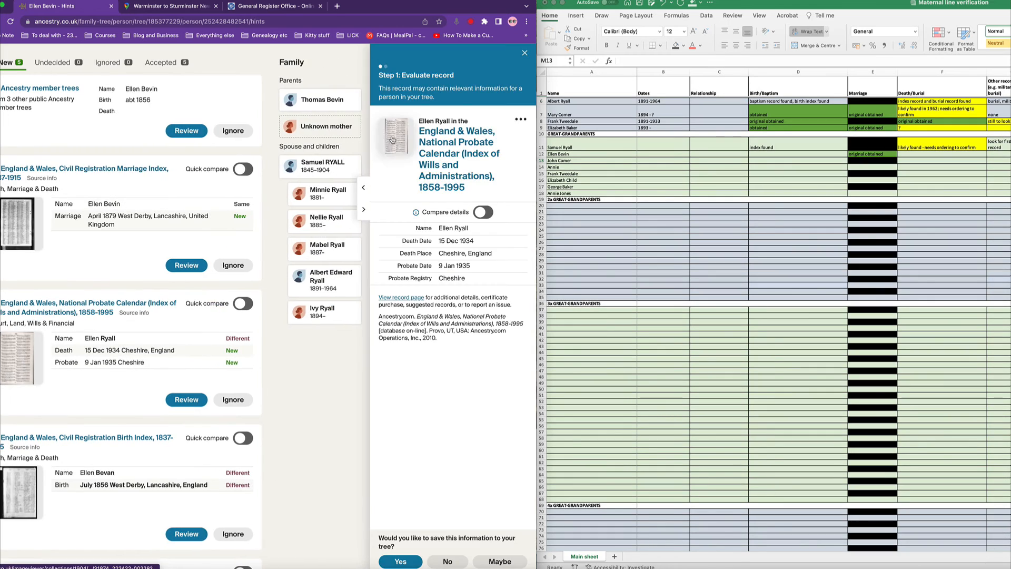
click(396, 137)
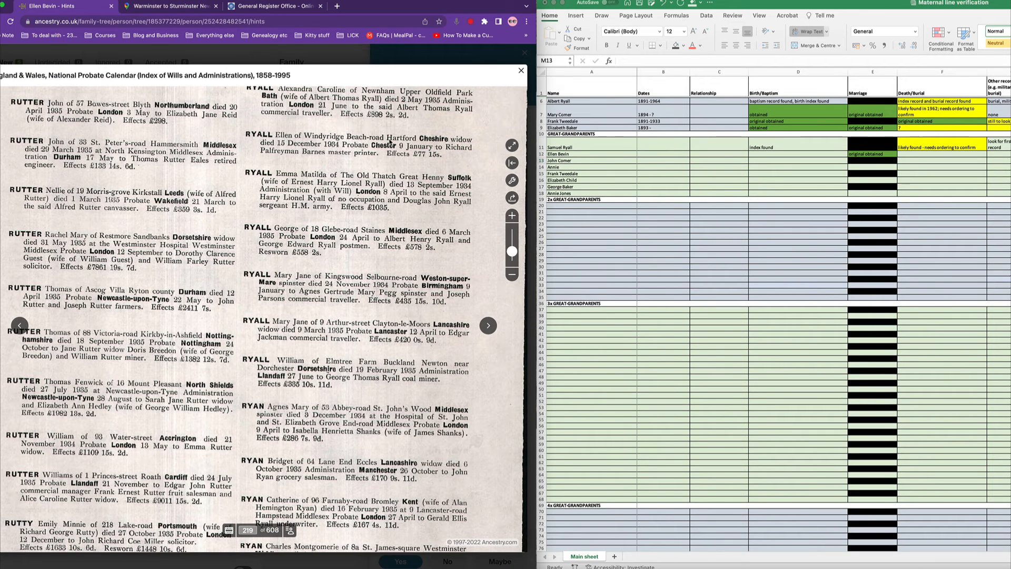
click(522, 70)
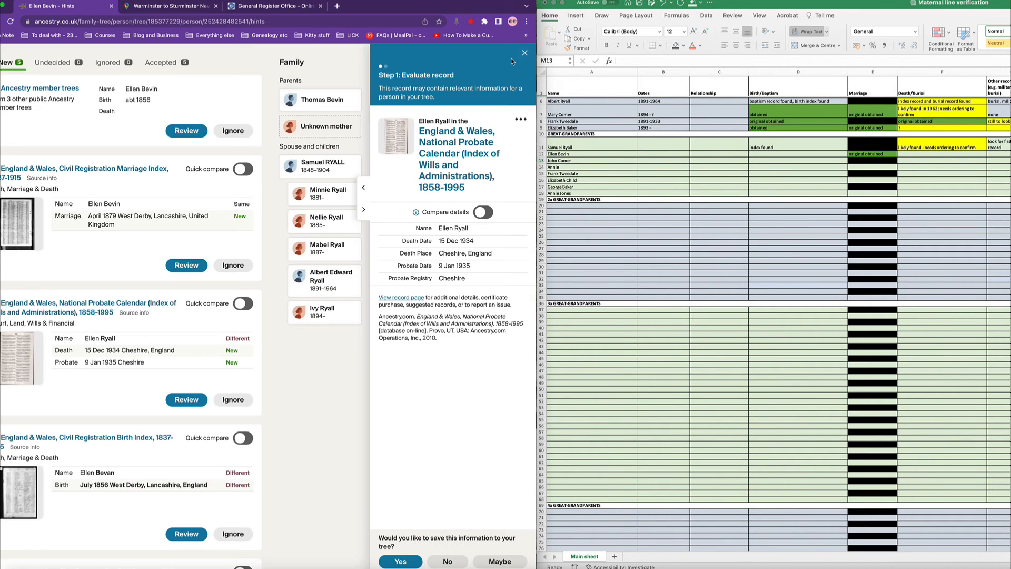
click(524, 52)
scroll(221, 334, down, 5)
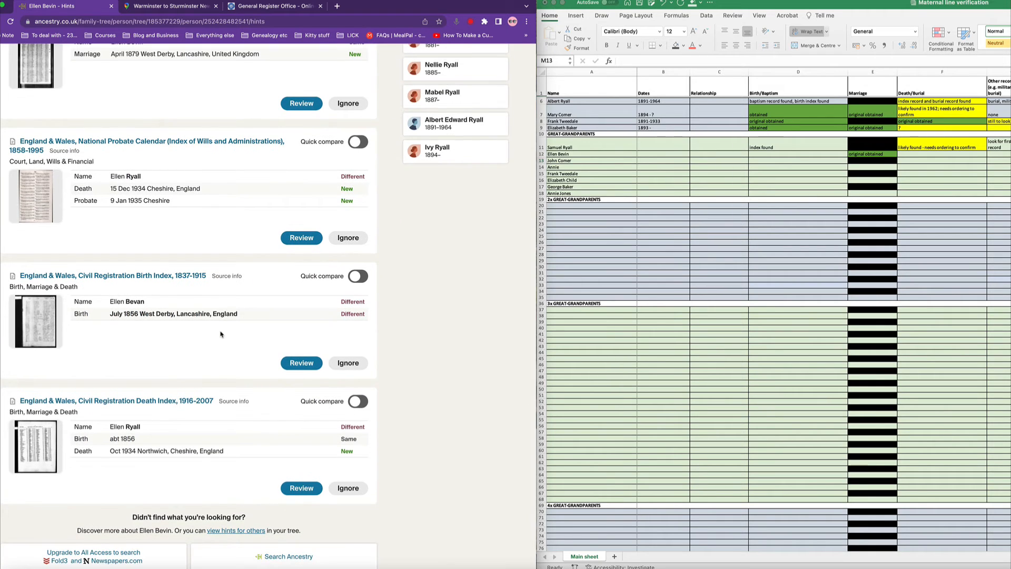
scroll(221, 334, up, 5)
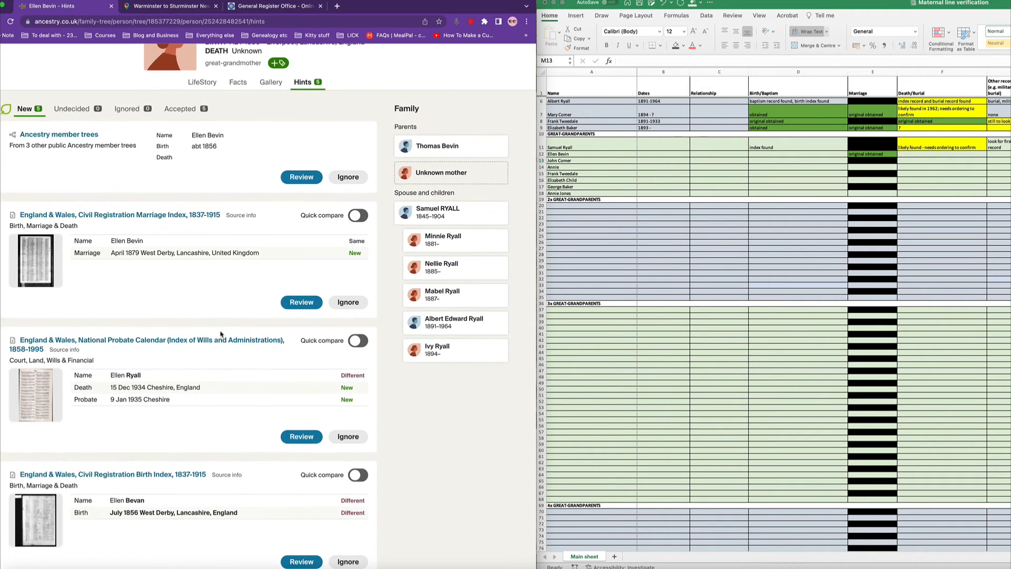
click(238, 151)
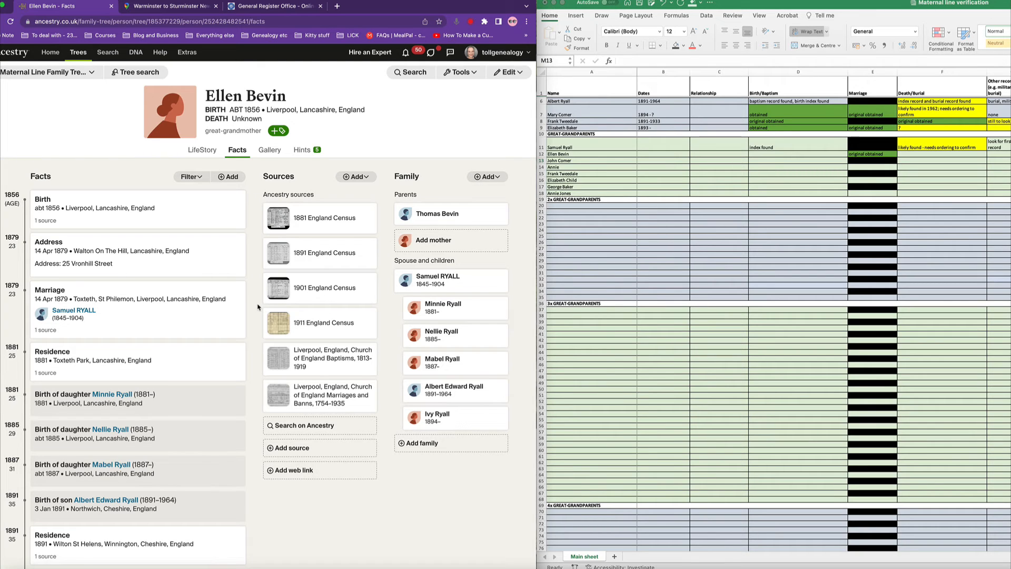
click(311, 424)
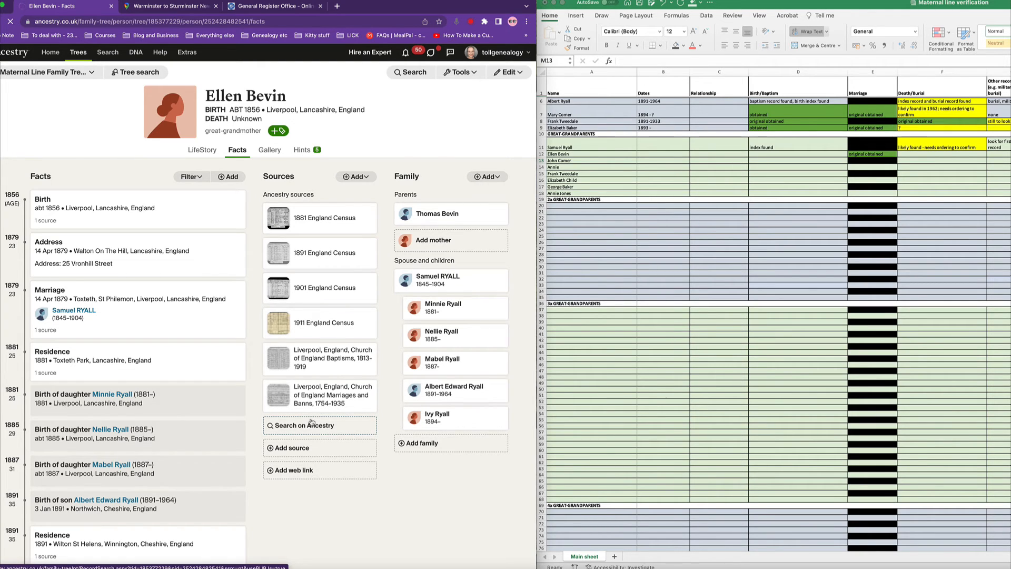
scroll(343, 416, down, 1)
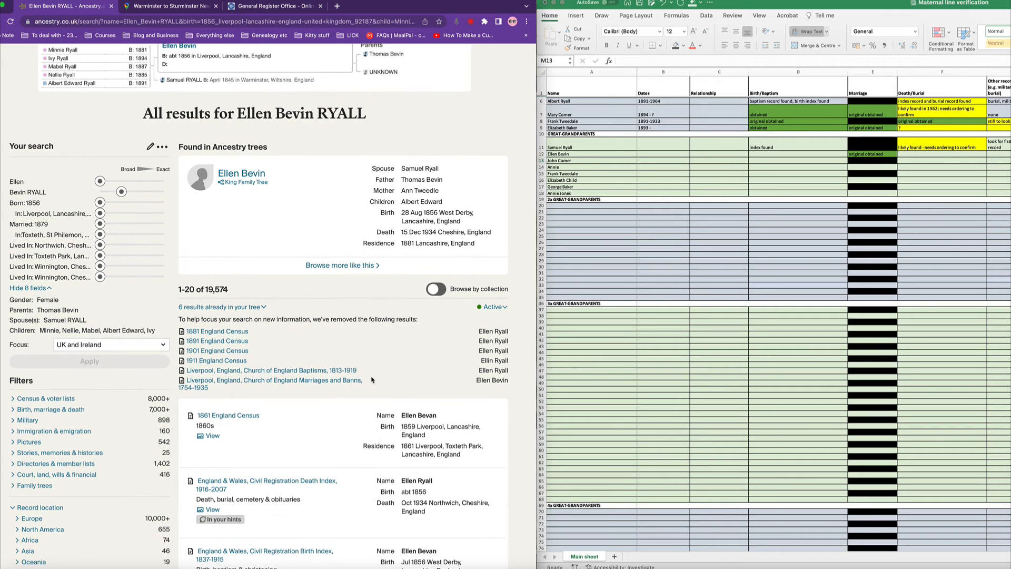
mouse_move(215, 417)
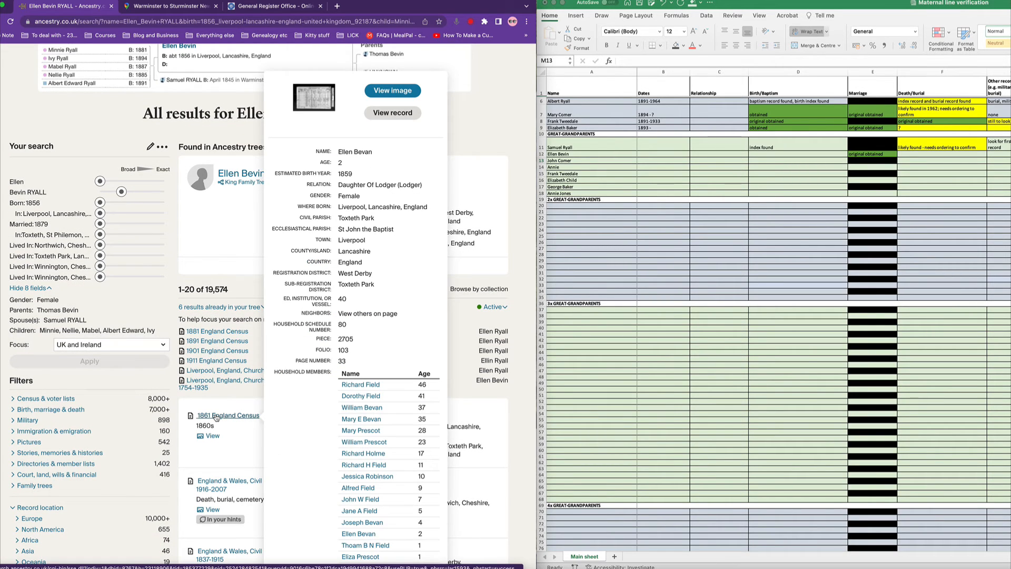
scroll(220, 418, down, 5)
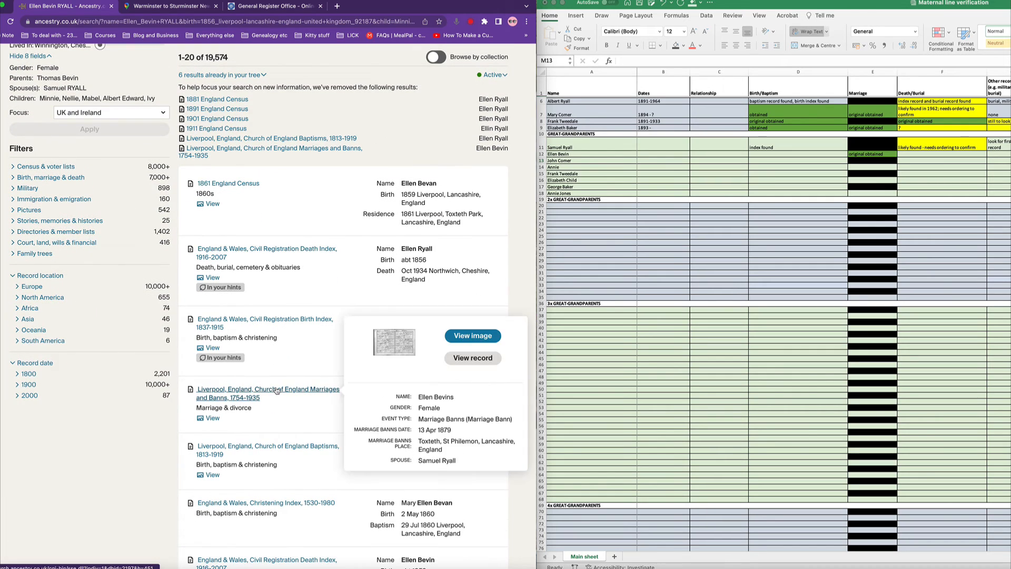
scroll(277, 390, down, 1)
mouse_move(268, 406)
scroll(269, 406, down, 4)
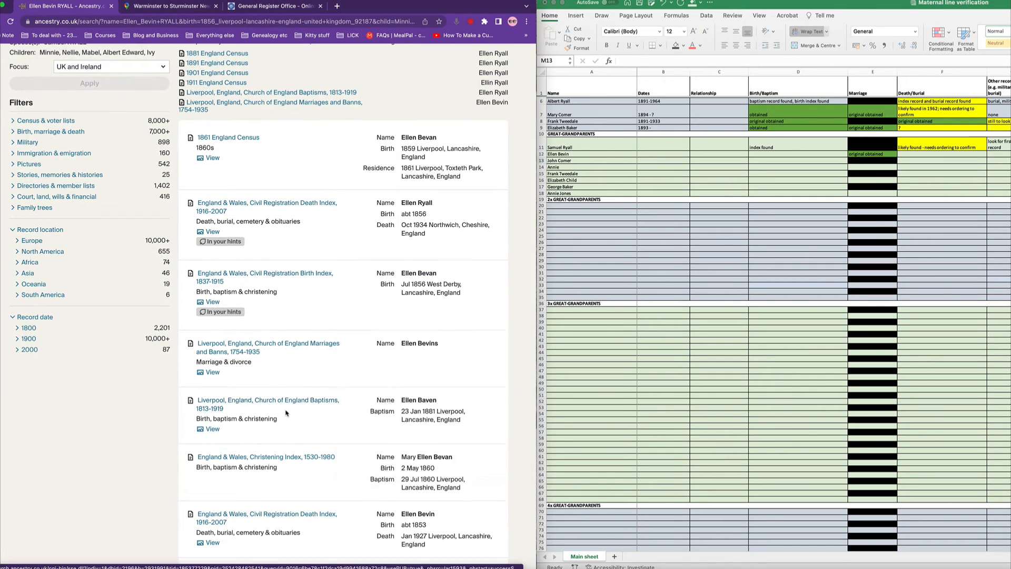
scroll(293, 419, down, 1)
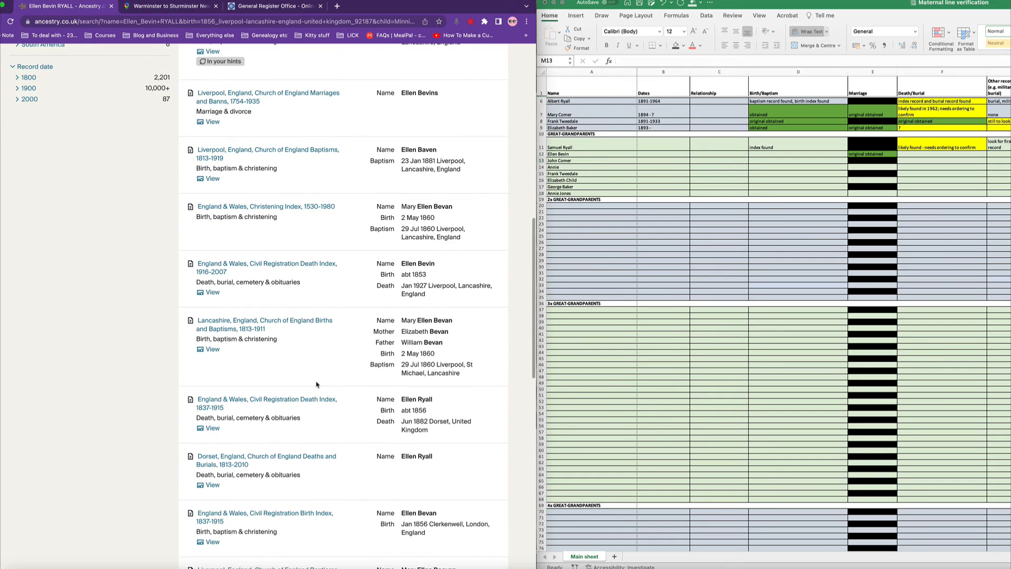
scroll(317, 384, down, 5)
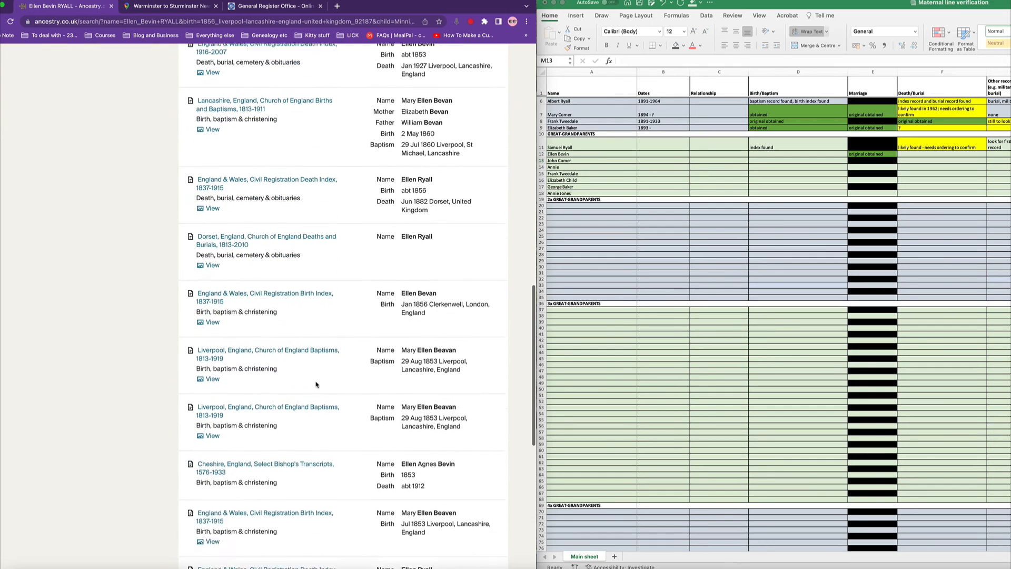
scroll(317, 384, down, 4)
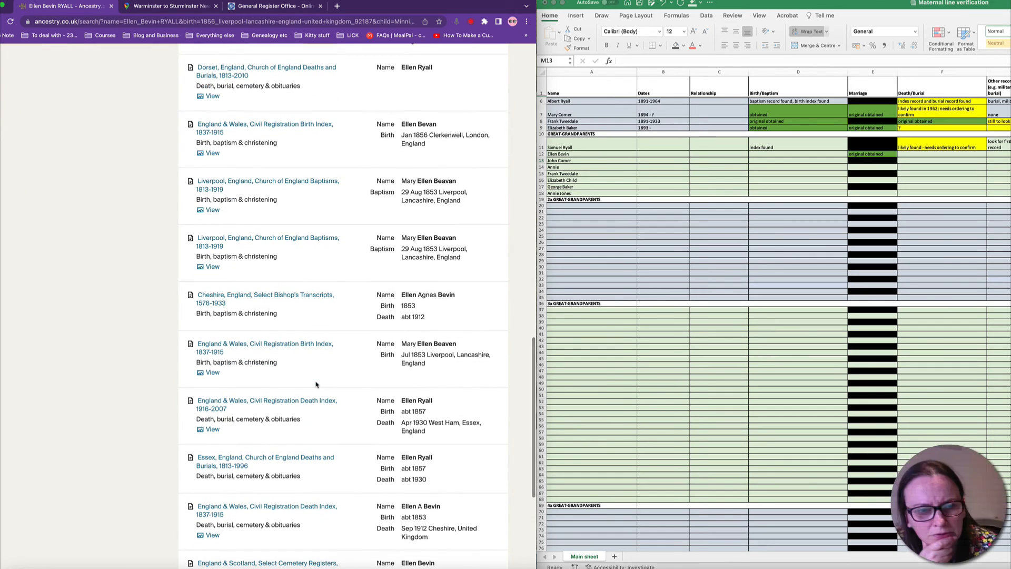
scroll(316, 384, up, 20)
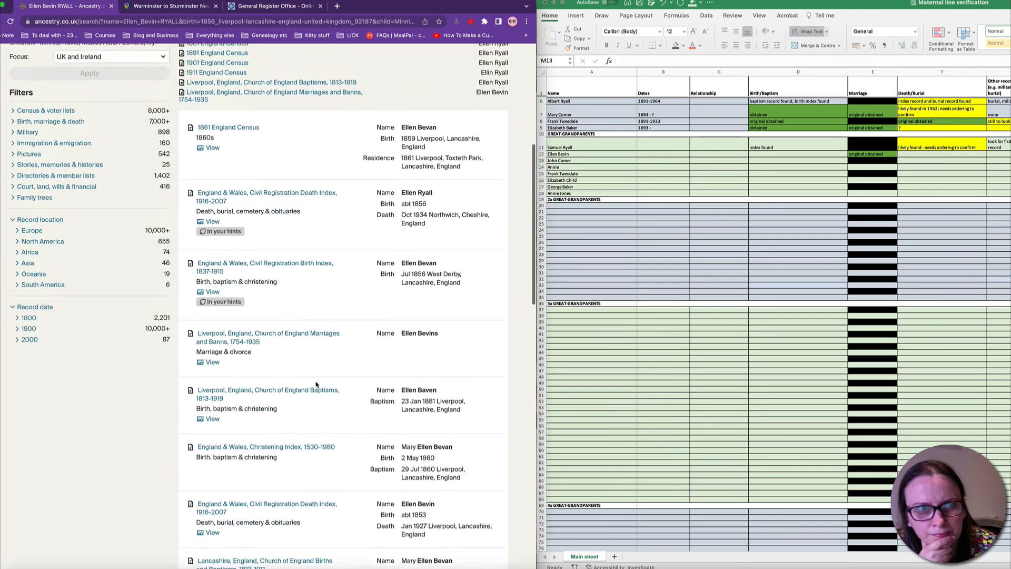
scroll(316, 384, up, 2)
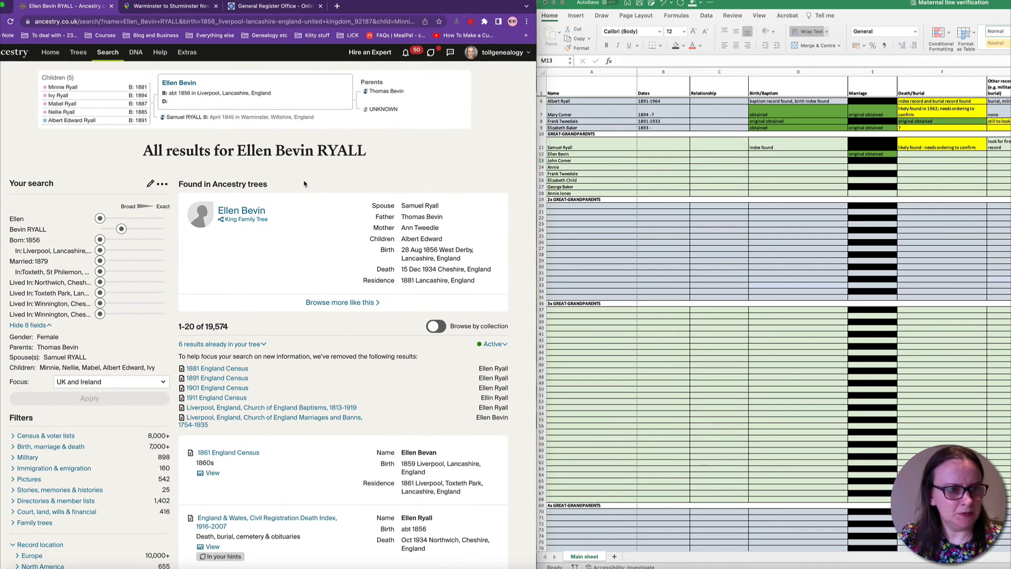
click(30, 436)
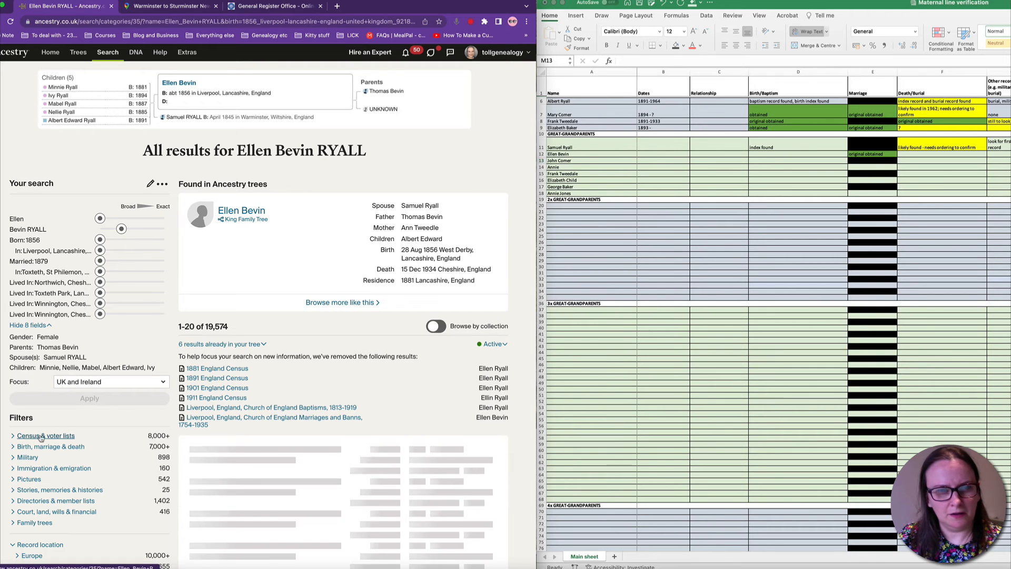
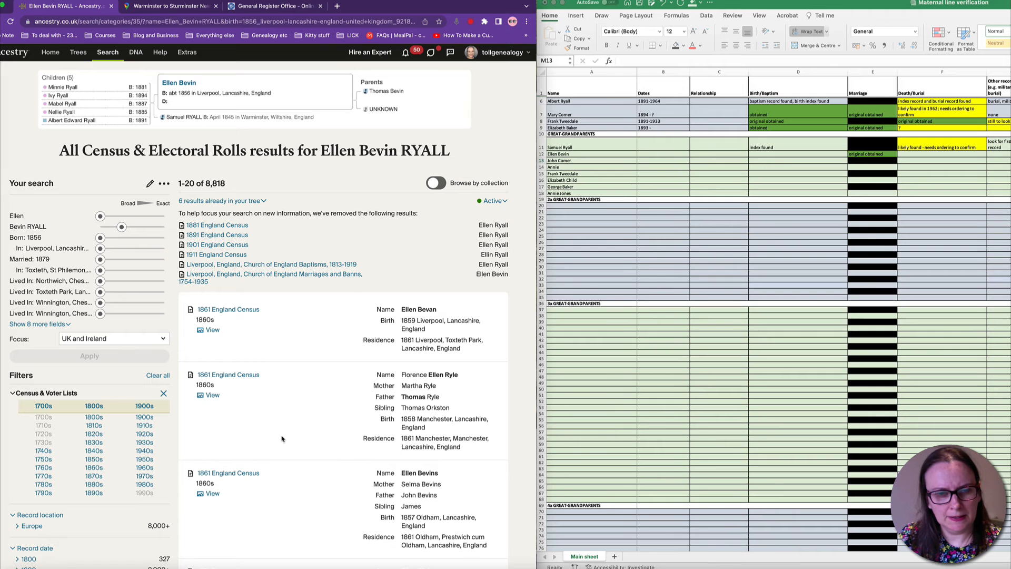
scroll(281, 439, down, 5)
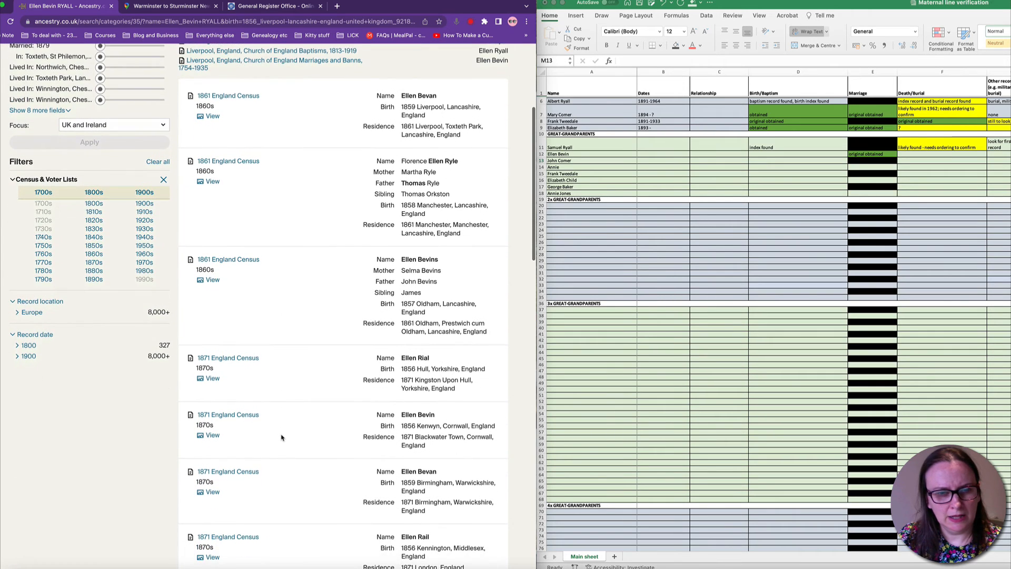
scroll(281, 437, up, 5)
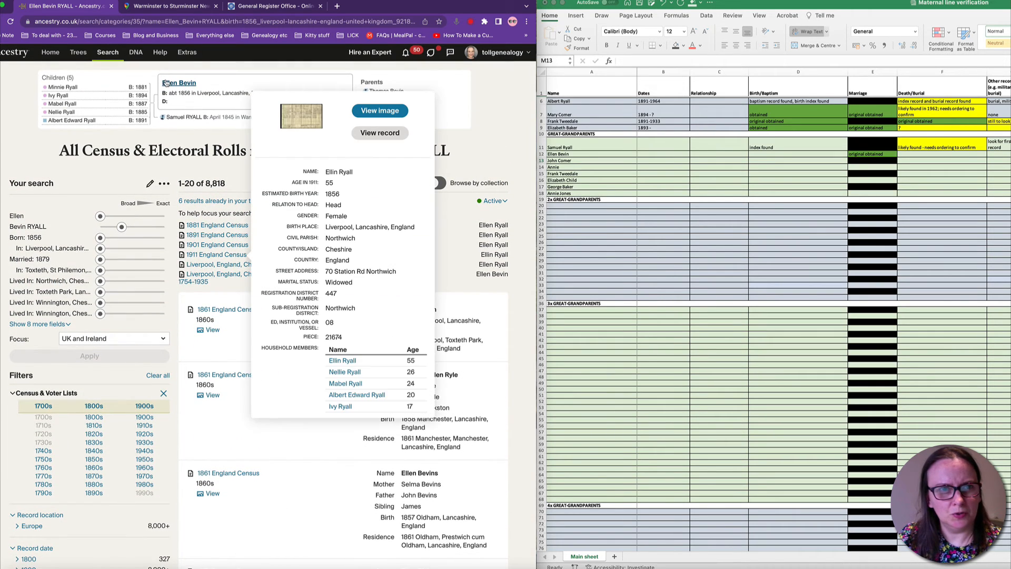
click(166, 83)
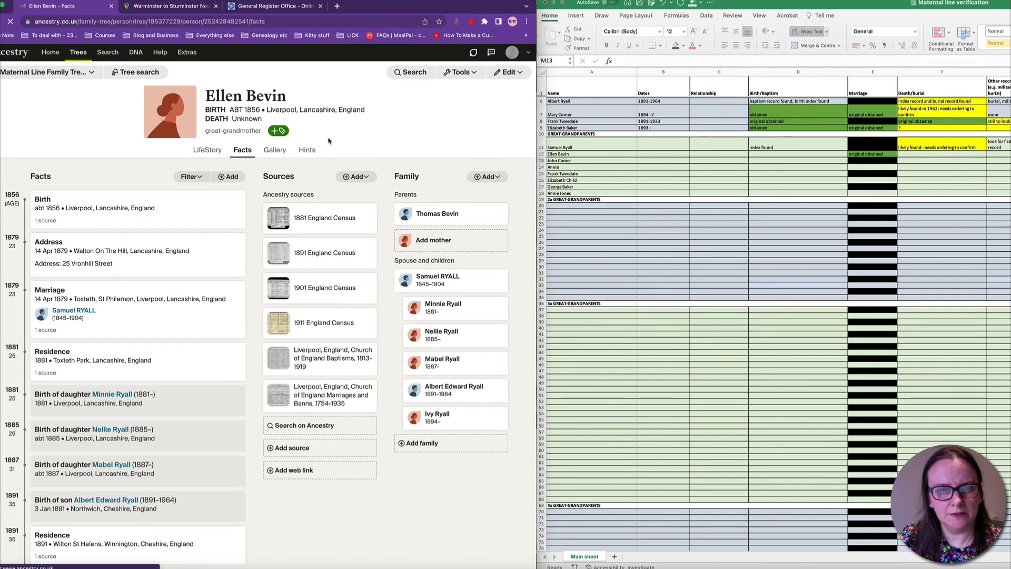
click(433, 215)
click(299, 151)
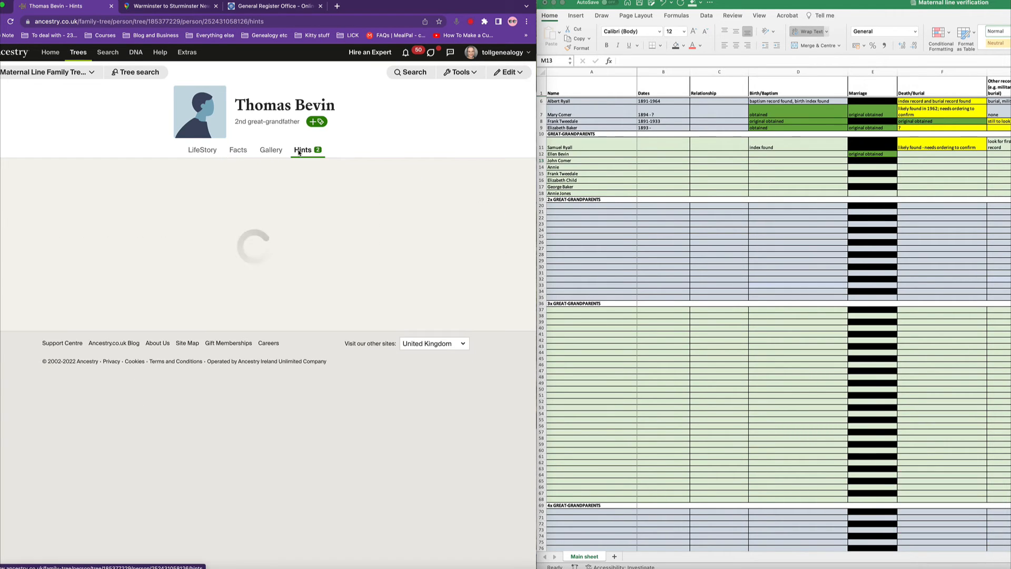
click(237, 150)
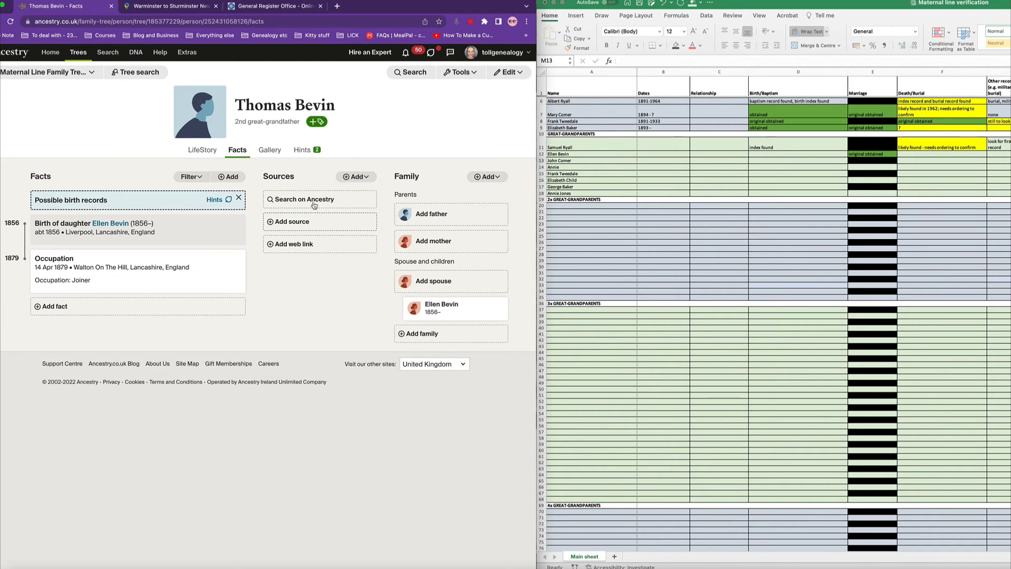
click(313, 200)
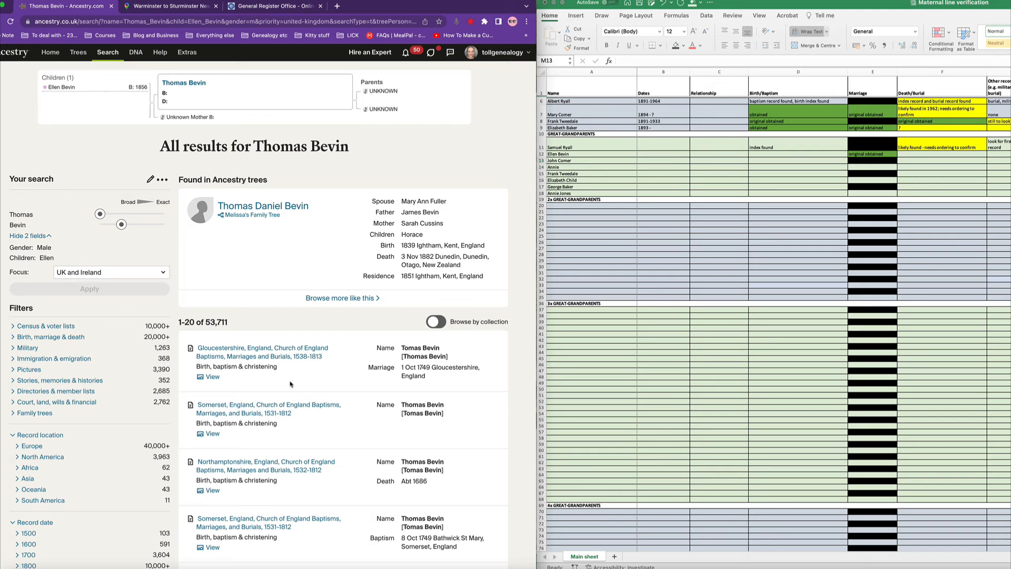
Refine Thomas Bevin's search with the place Liverpool, Lancashire, England and rerun it
scroll(323, 395, down, 1)
click(150, 165)
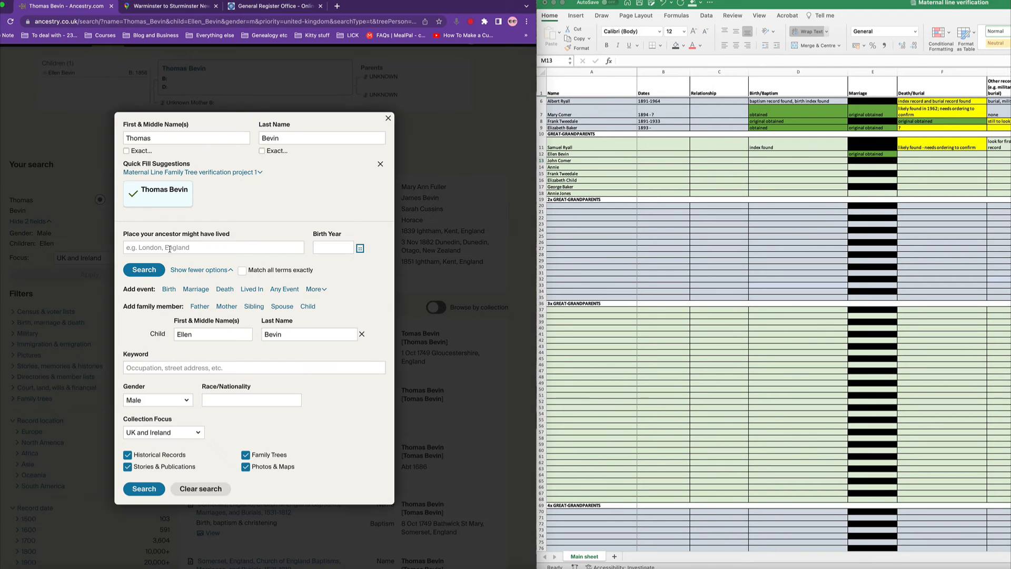
text(Liverpool, Lancas)
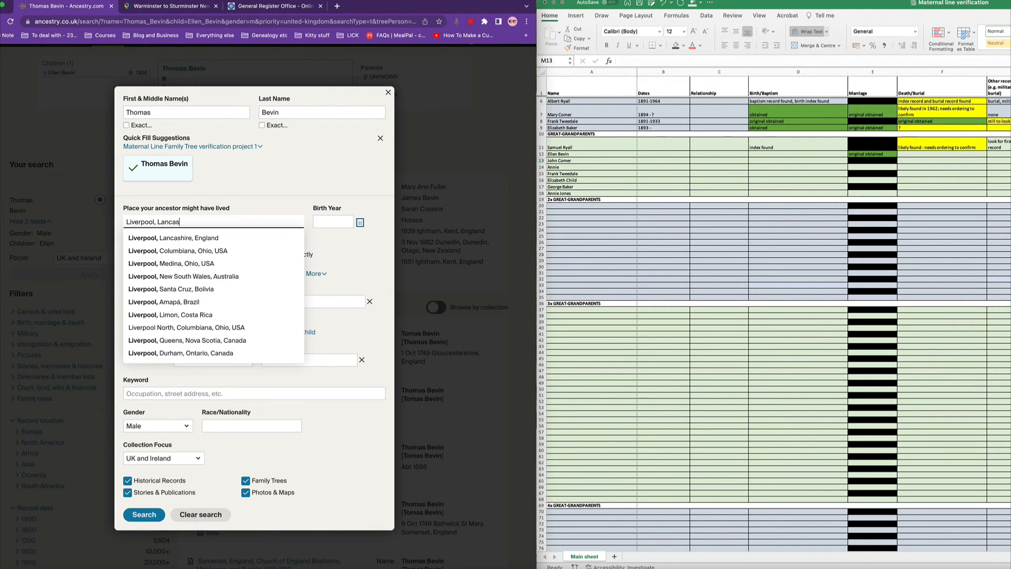
click(144, 256)
click(144, 255)
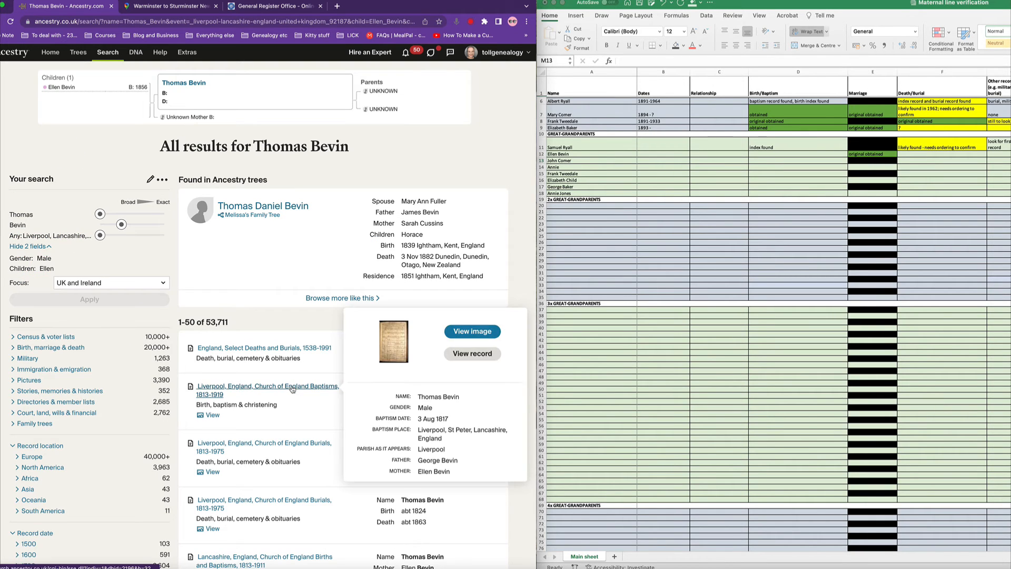
scroll(293, 404, down, 1)
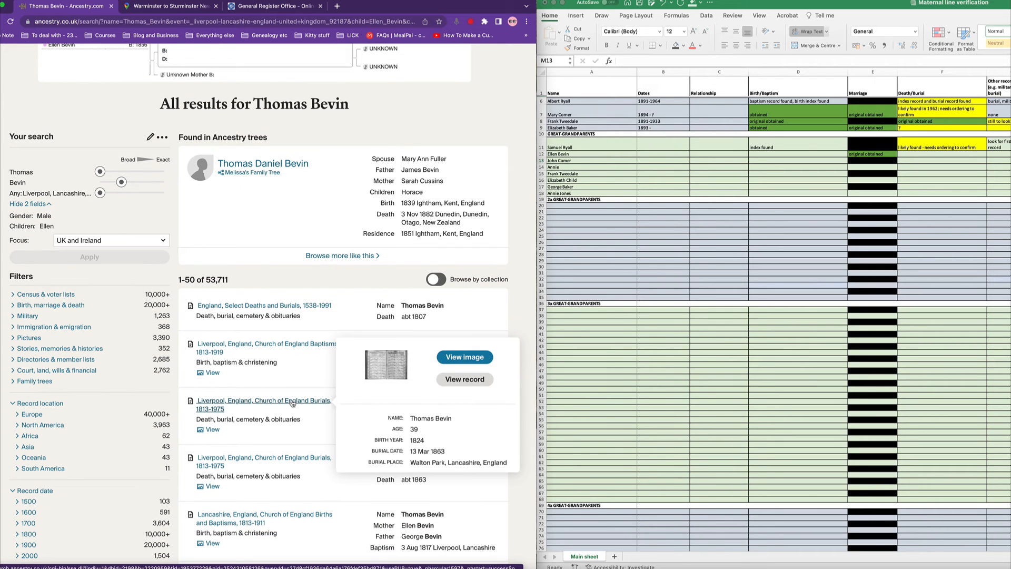
scroll(292, 404, down, 1)
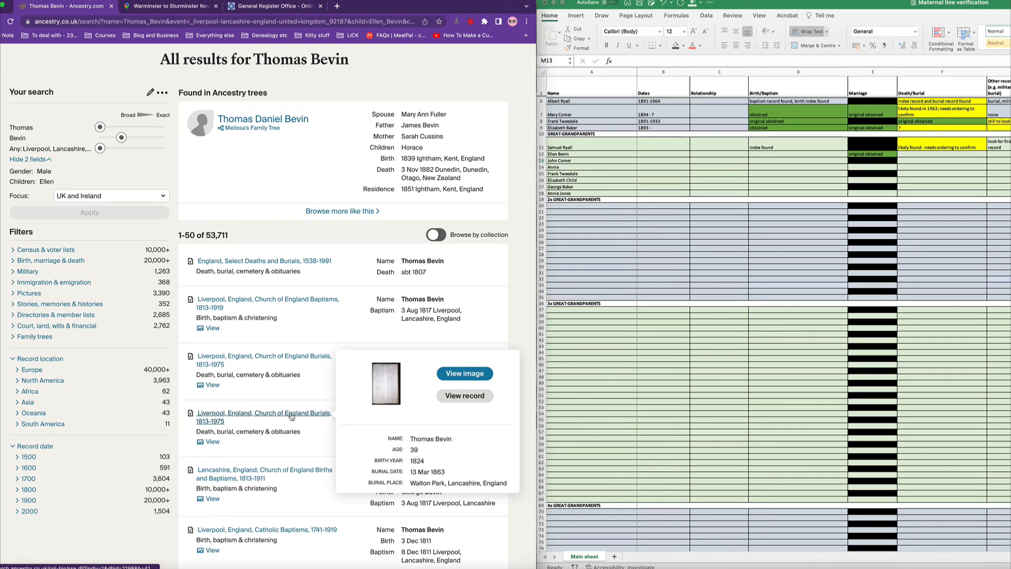
scroll(292, 417, down, 5)
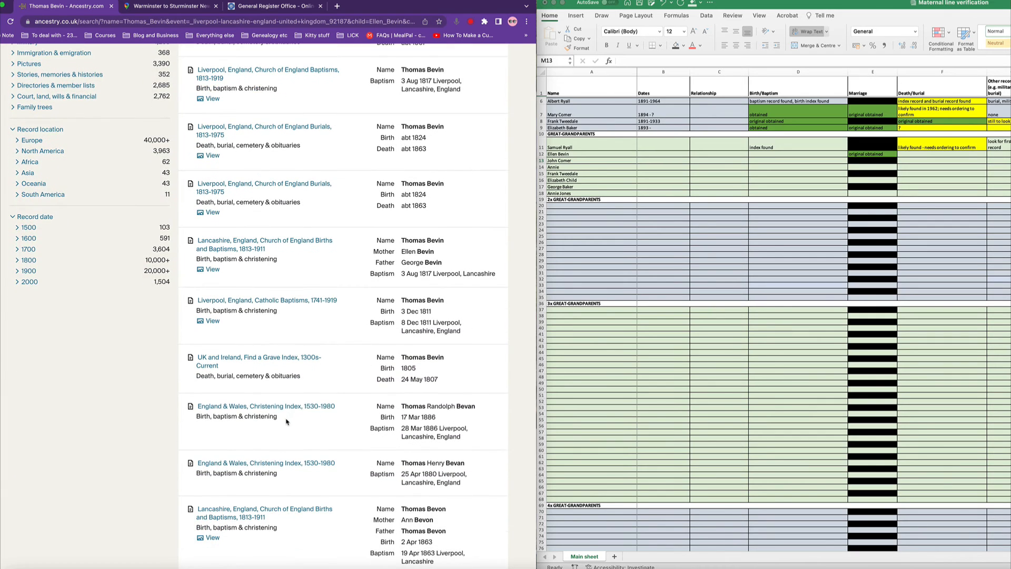
scroll(287, 422, up, 7)
click(40, 338)
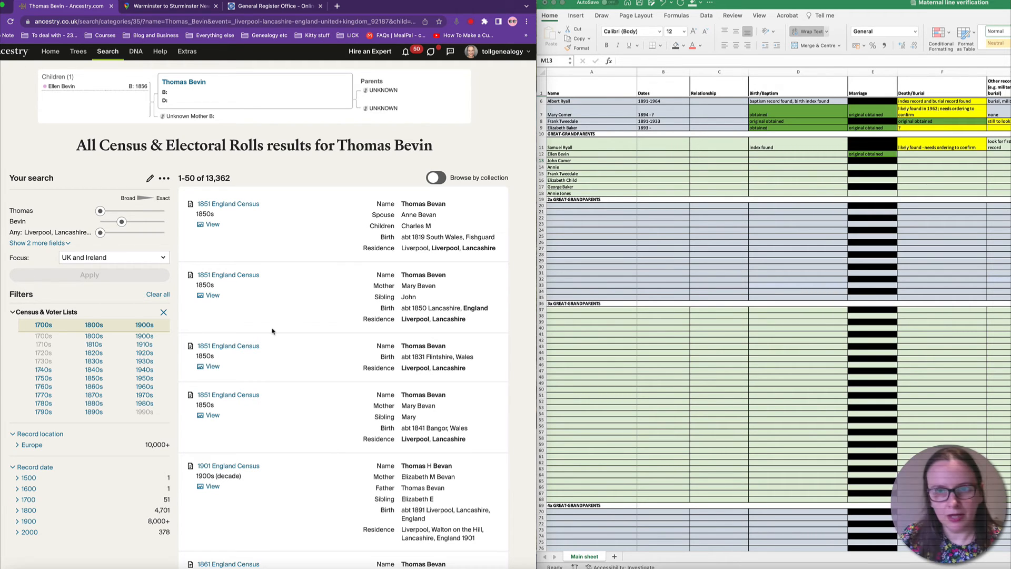
click(708, 257)
click(691, 181)
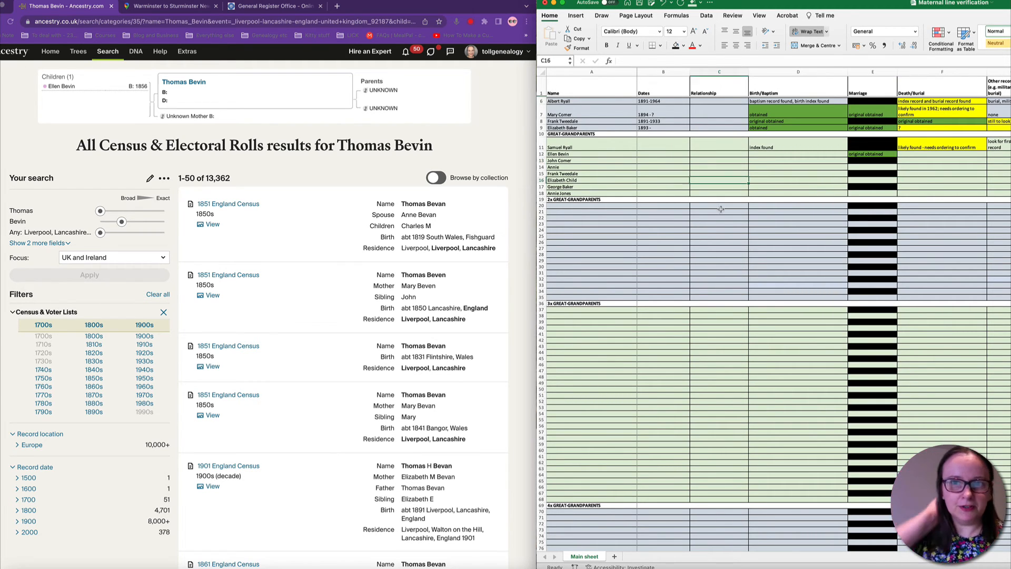
click(765, 154)
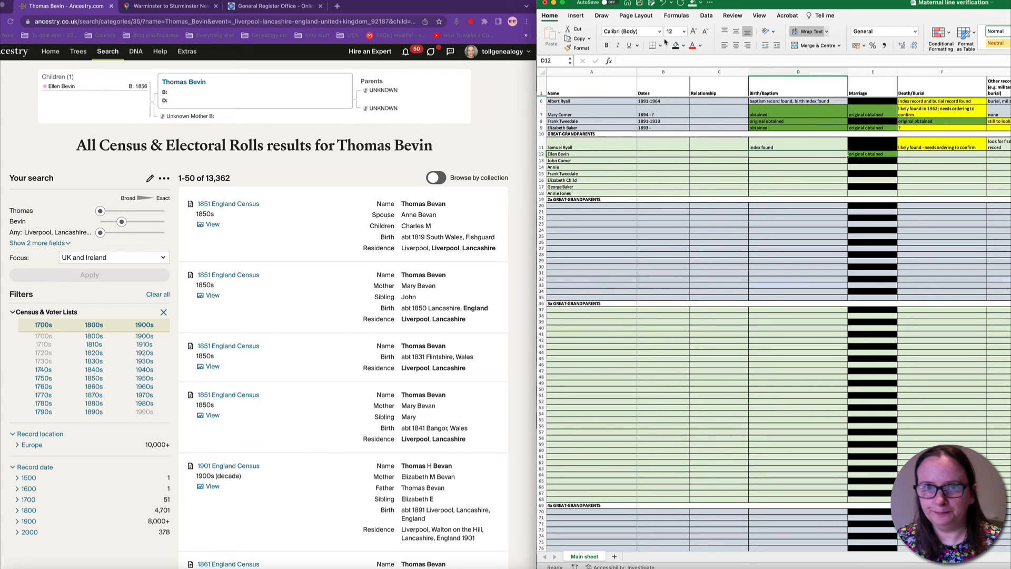
click(683, 47)
click(703, 145)
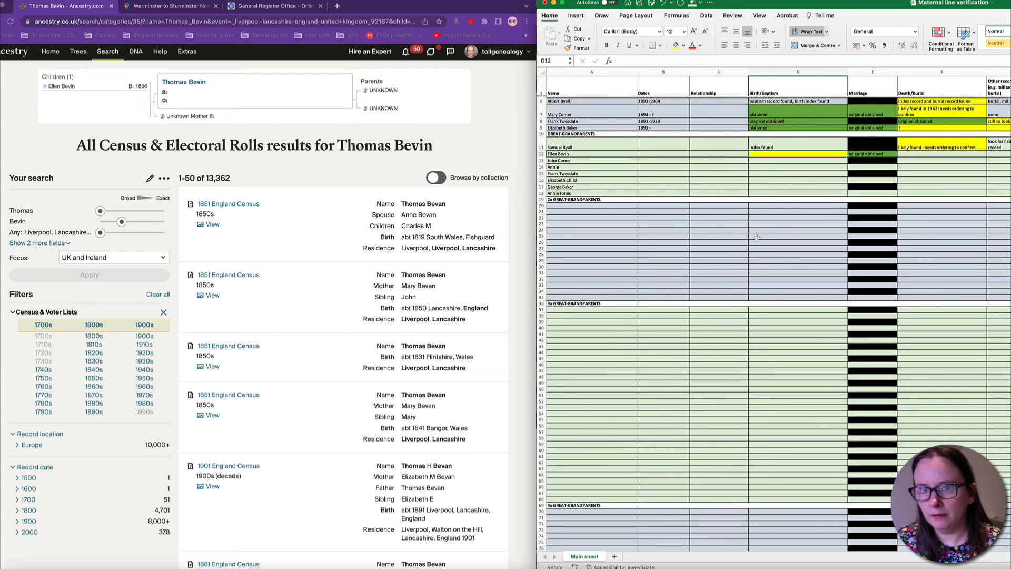
Fill her Death/Burial cell F12 and the 1939 and 1921 cells I12:J12 yellow
scroll(949, 202, right, 5)
click(754, 153)
click(676, 46)
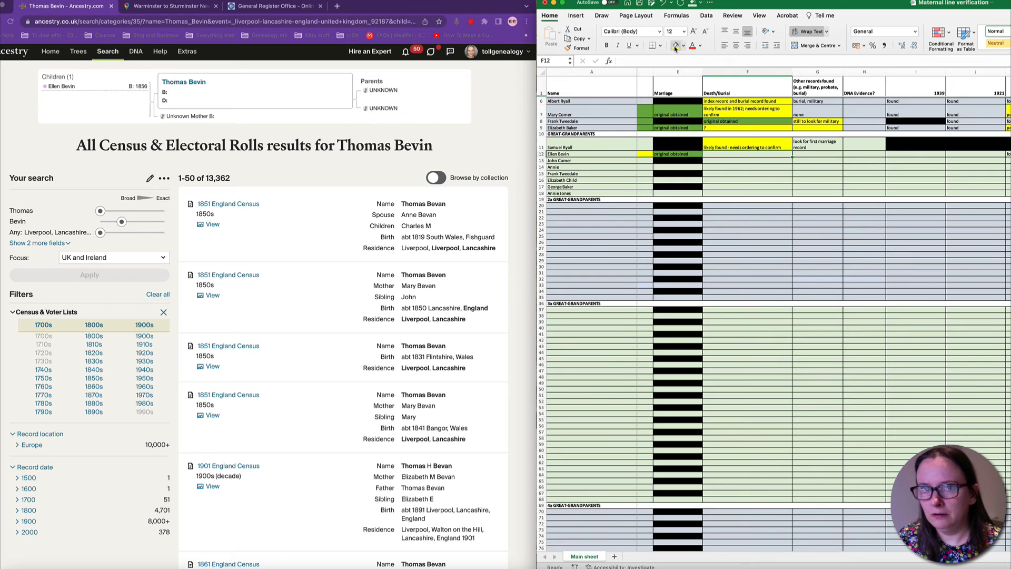
click(806, 206)
scroll(935, 204, down, 1)
scroll(935, 204, right, 2)
drag(828, 152, 996, 152)
click(675, 46)
scroll(858, 152, right, 5)
click(684, 46)
click(686, 86)
scroll(885, 240, left, 5)
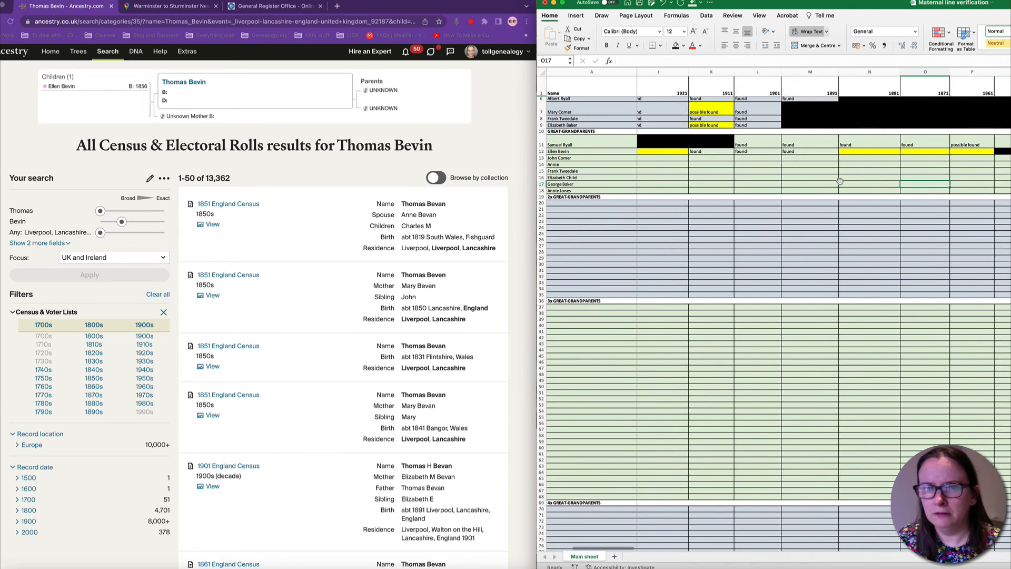
click(873, 176)
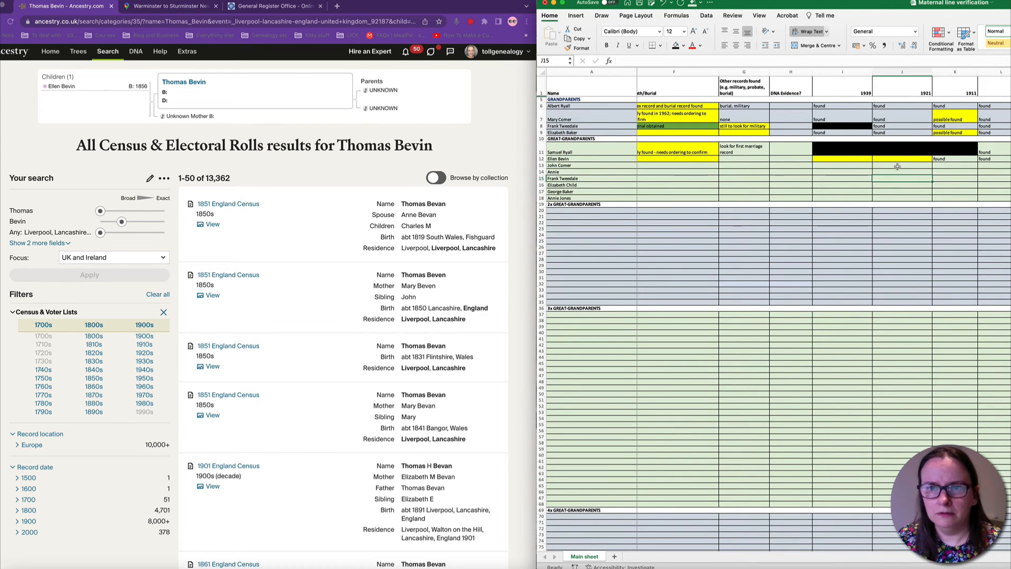
scroll(879, 203, down, 2)
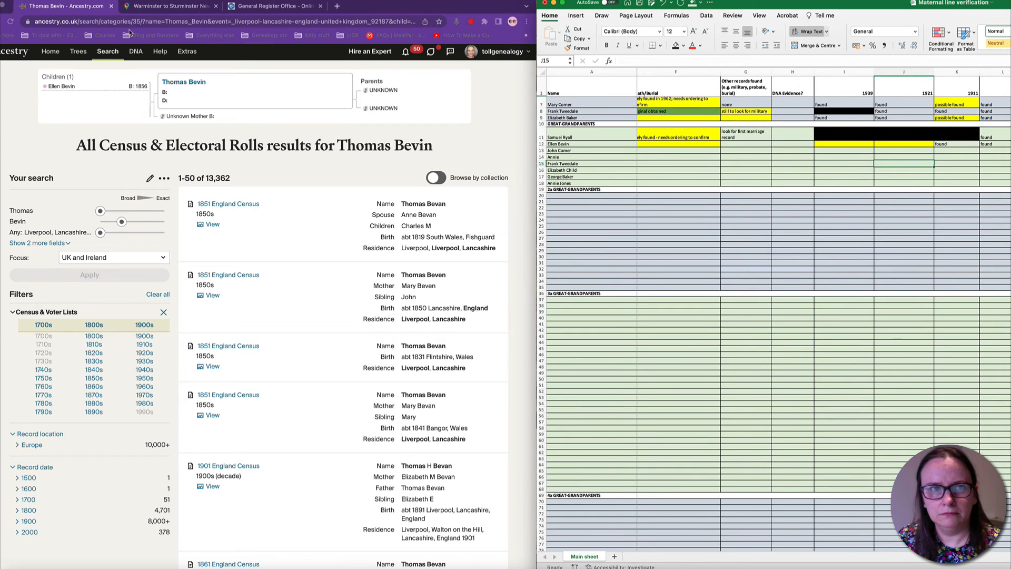
click(337, 7)
Load findmypast.co.uk and start a 1921 Census search for first name Ellen, surname Ryall
text(findmypast.co.uk)
key(Return)
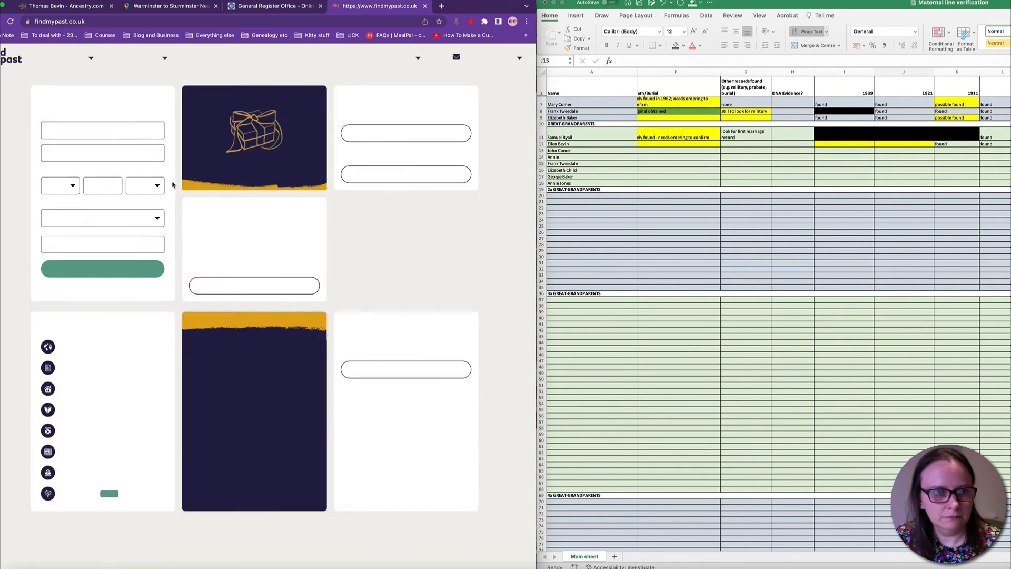
click(169, 58)
click(95, 298)
text(Ellen)
key(Tab)
text(R)
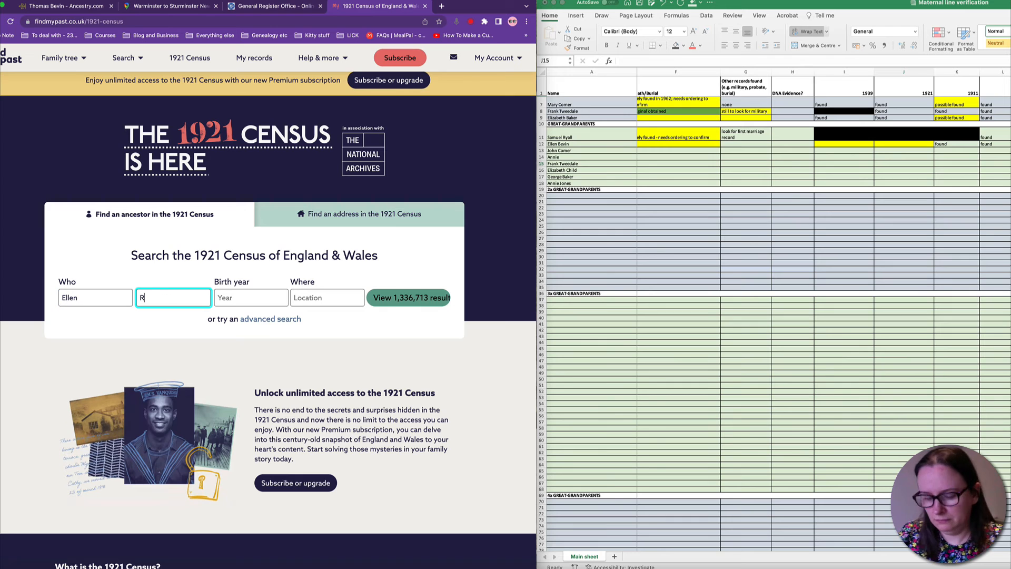
click(279, 298)
click(61, 7)
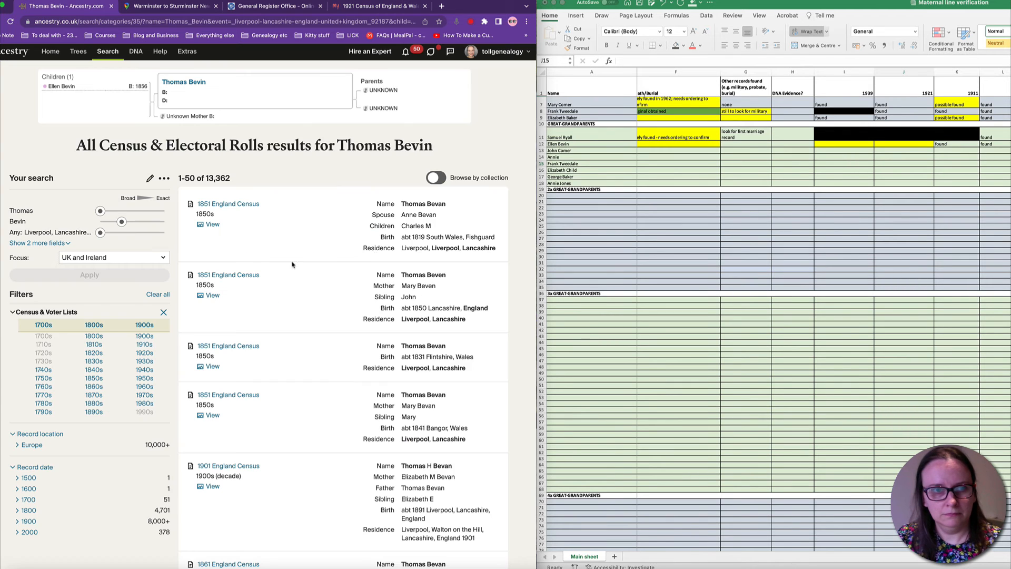
click(182, 84)
click(463, 307)
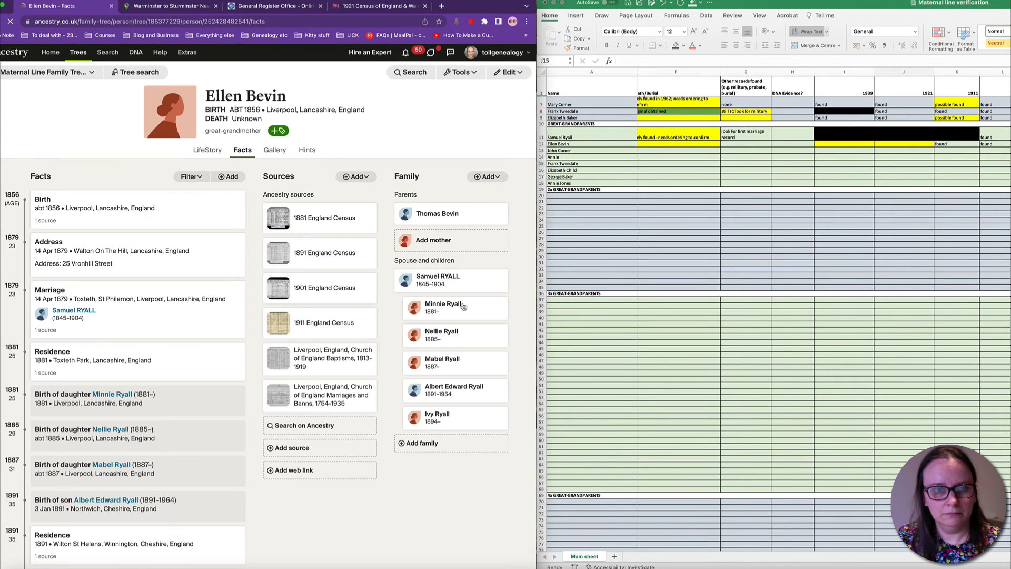
click(299, 151)
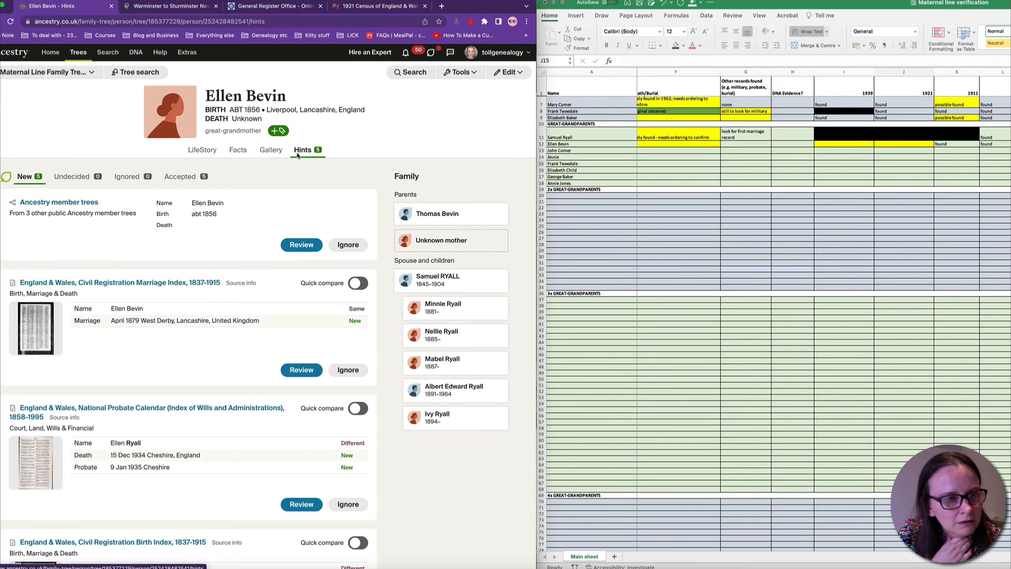
scroll(139, 362, down, 1)
scroll(139, 362, up, 1)
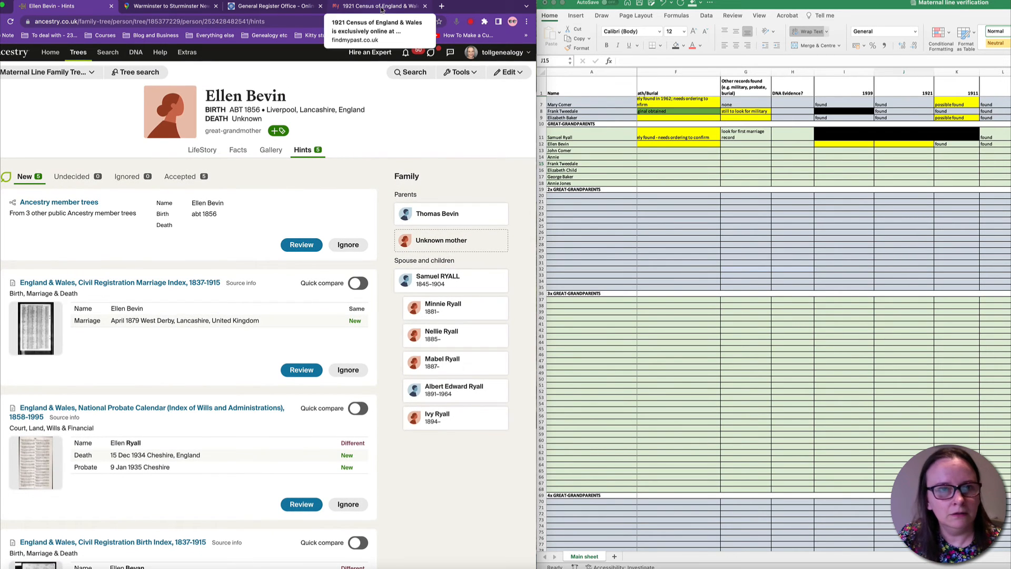
Run the 1921 Census search in Cheshire, England and download Ellen Ryall's household record image
click(382, 8)
click(316, 297)
text(Cheshire)
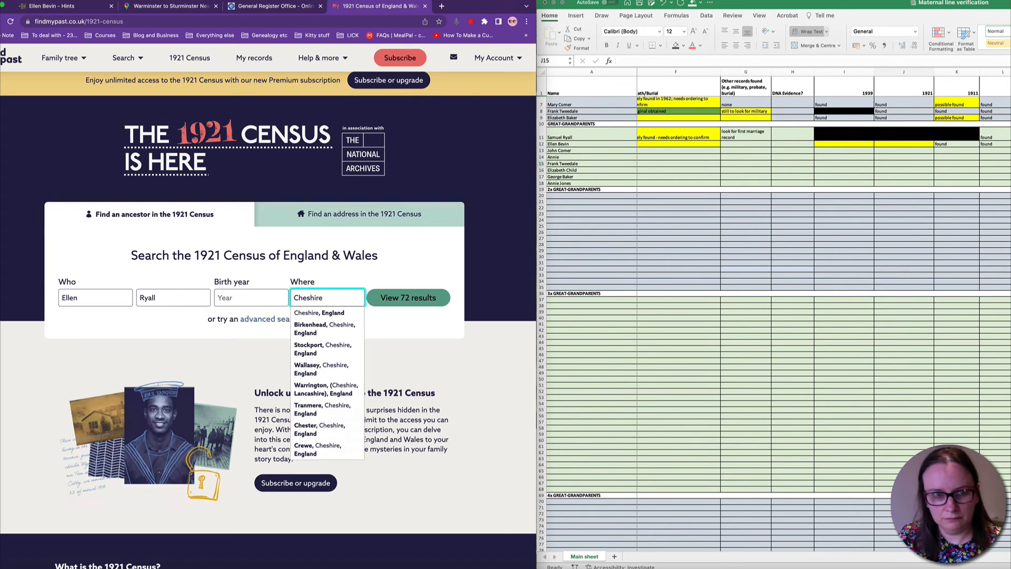
click(311, 313)
click(427, 298)
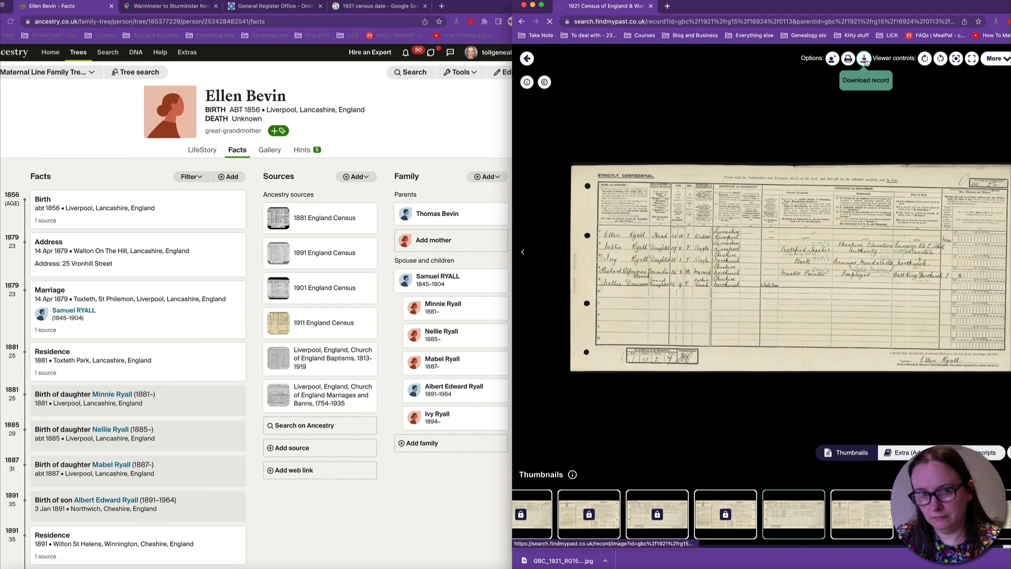
click(865, 59)
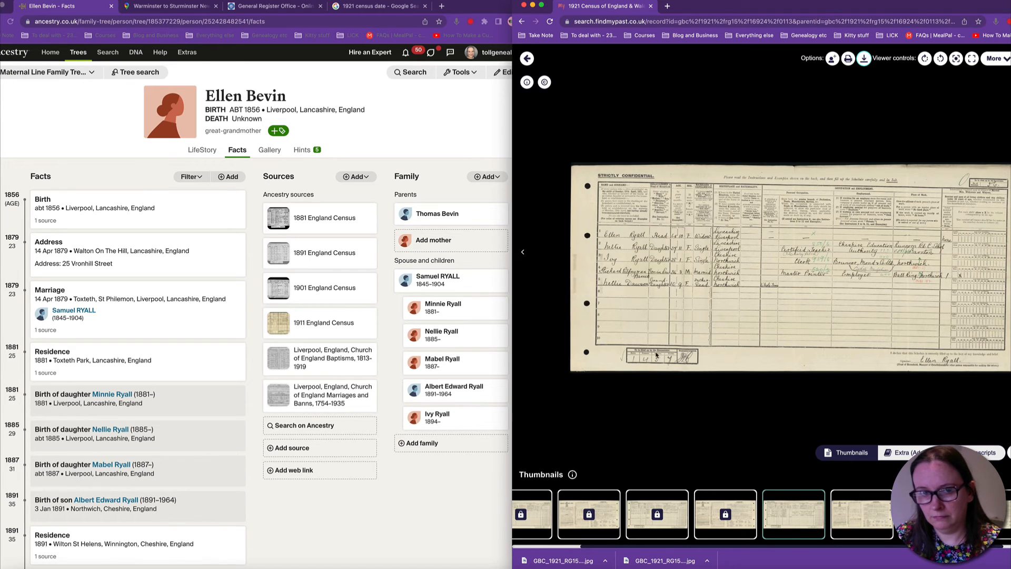
click(374, 487)
click(302, 149)
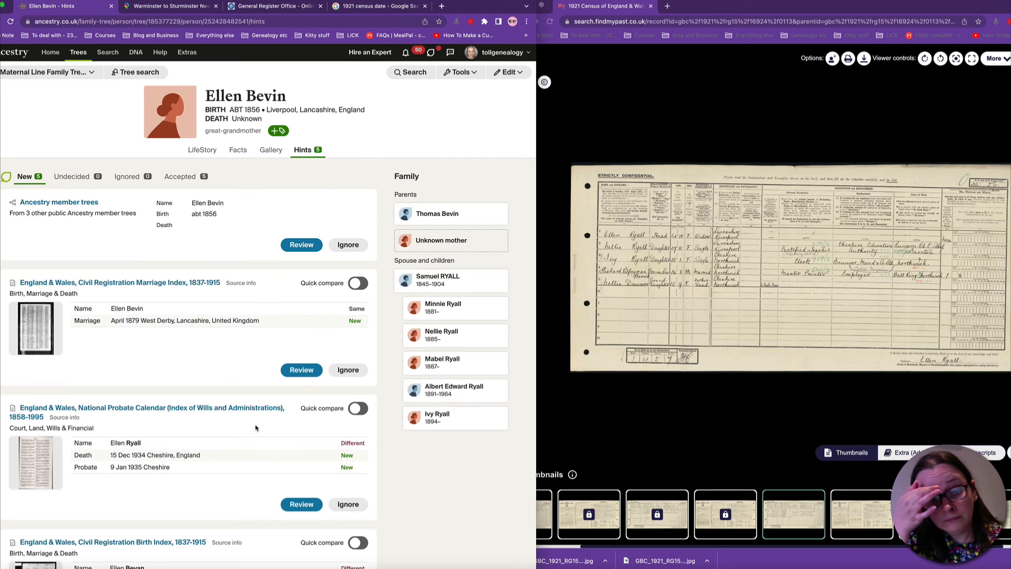
Accept Ellen Bevin's probate calendar hint and save its facts to her profile
scroll(296, 455, down, 2)
click(299, 451)
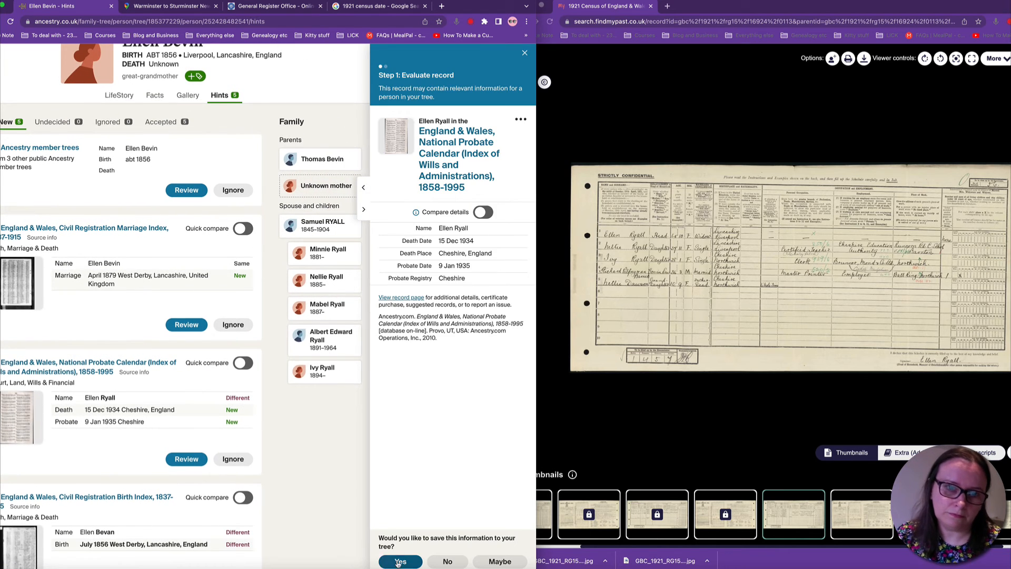
click(397, 561)
click(493, 561)
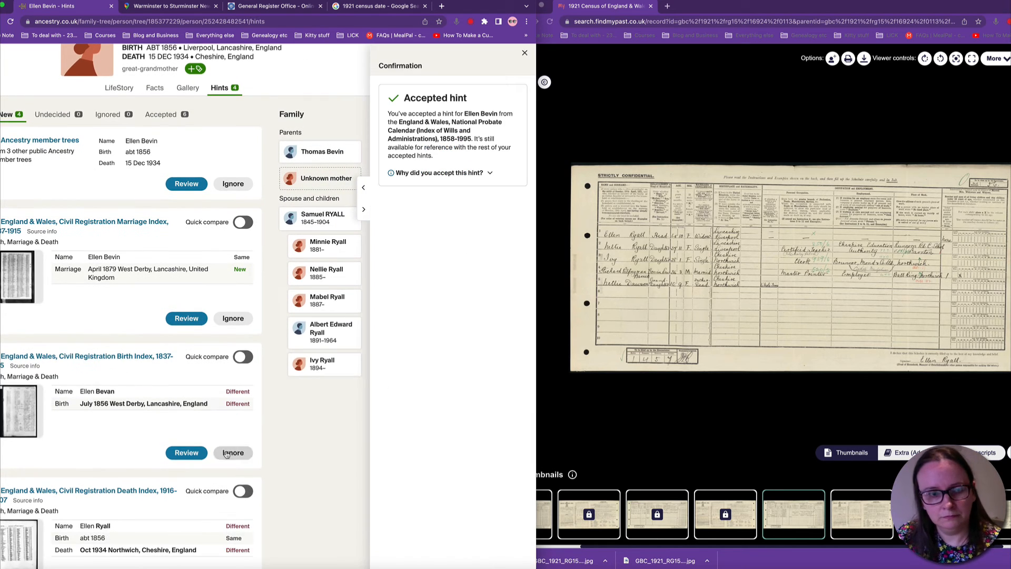
Accept and save her civil death index hint, recording death 15 Dec 1934 in Cheshire
scroll(186, 474, down, 2)
click(186, 485)
click(398, 561)
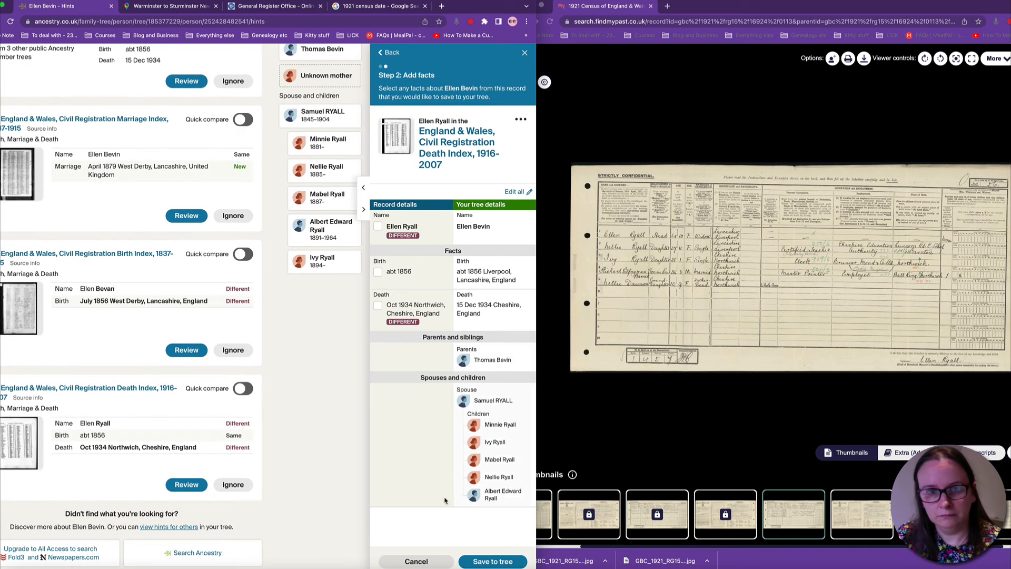
click(493, 560)
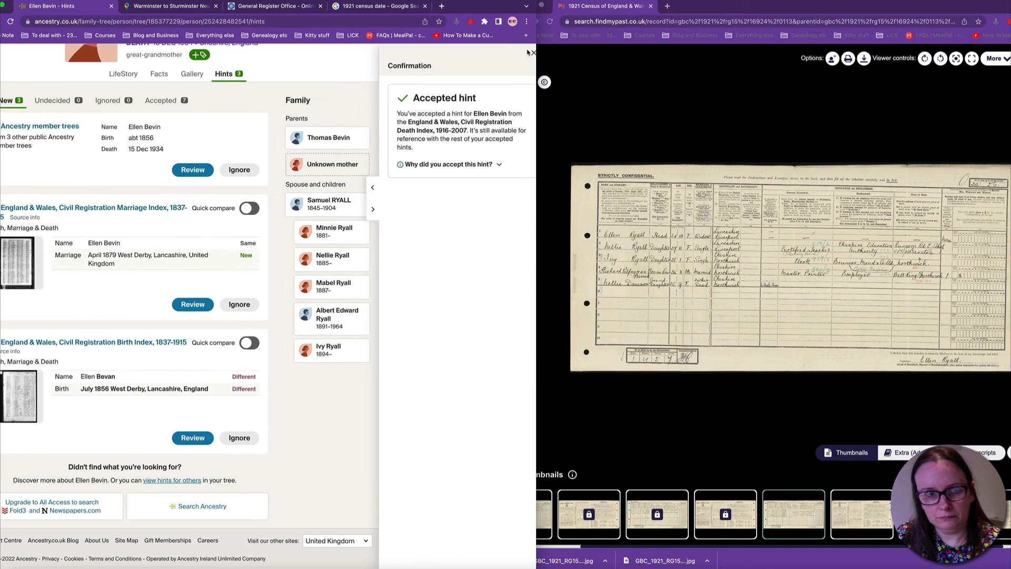
click(50, 72)
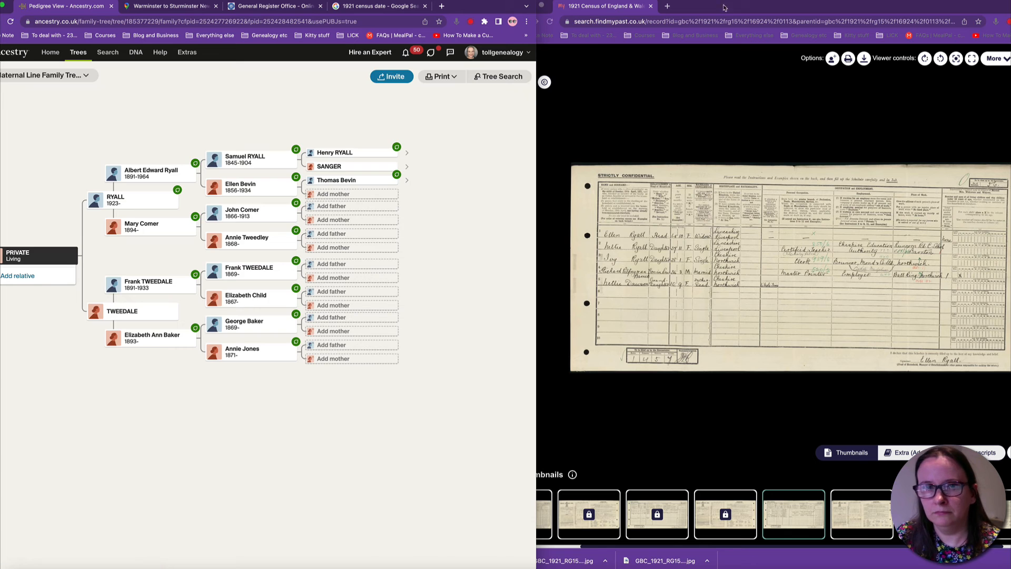
click(651, 7)
click(835, 149)
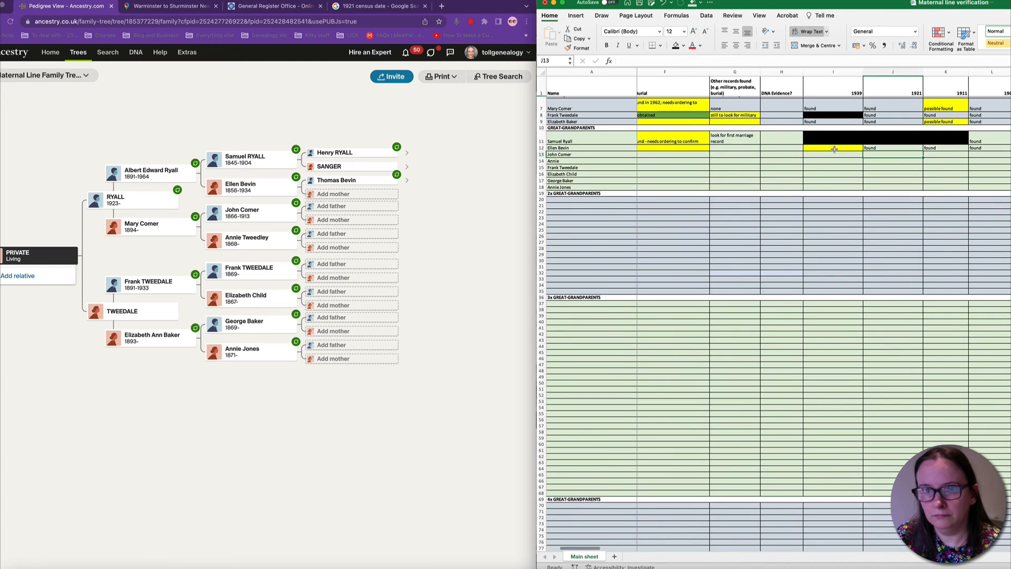
scroll(613, 159, left, 5)
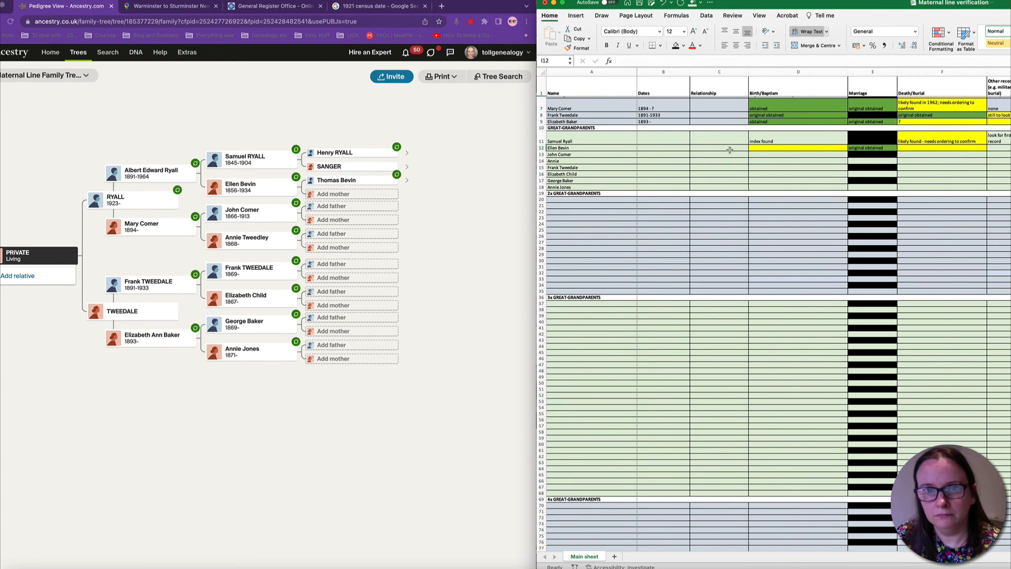
click(652, 139)
text(1845-1904)
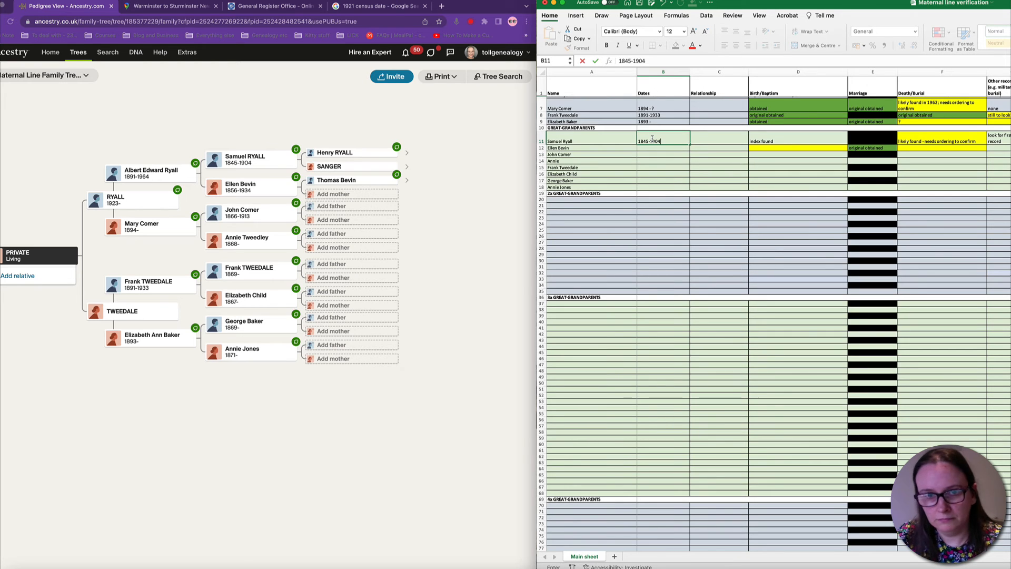
key(Return)
text(1856-1934)
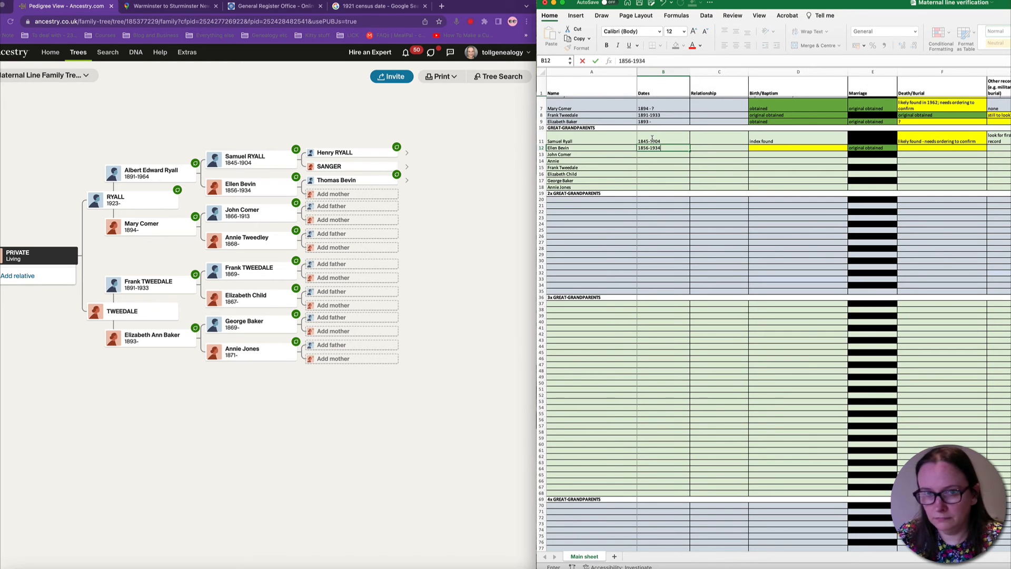
key(Return)
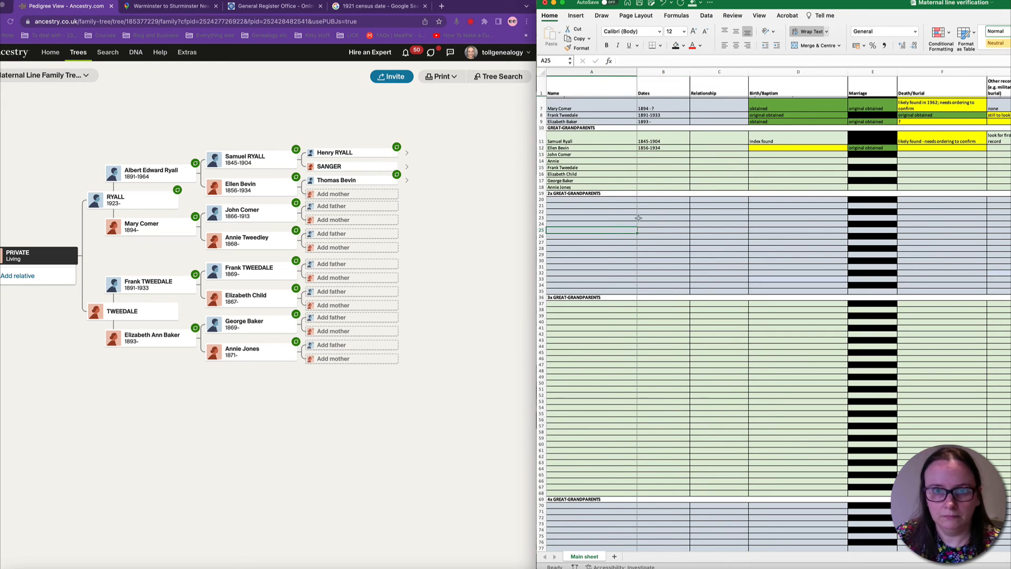
text(Henry Ryall)
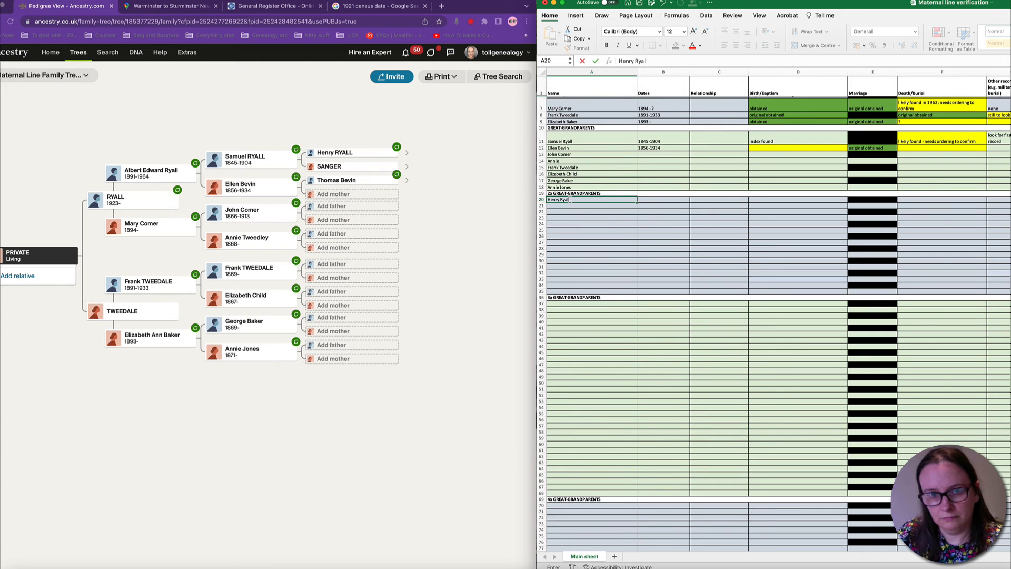
key(Return)
text(? Sanger)
key(Return)
text(Thomas Bev)
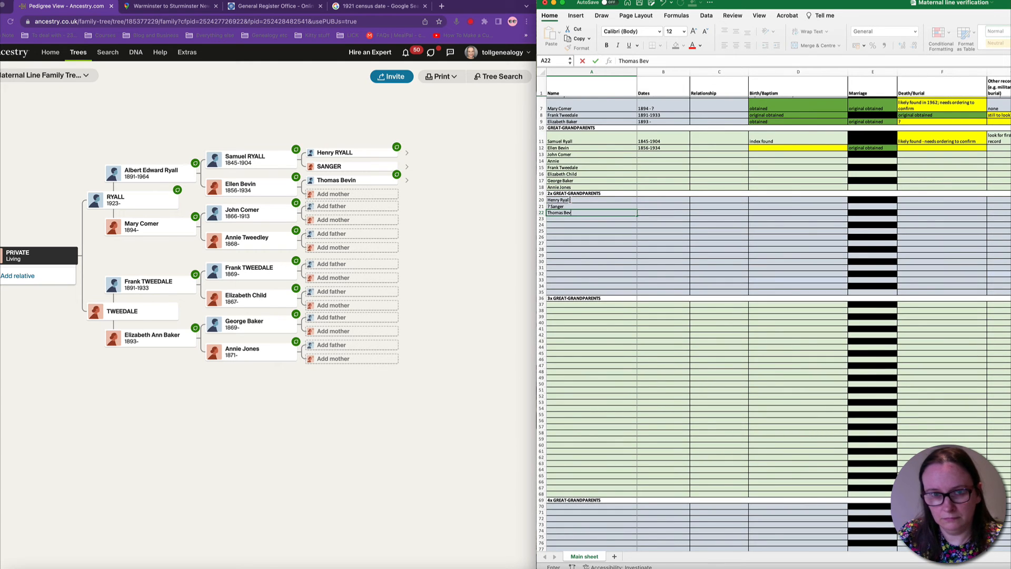
text(in)
key(Return)
text(?)
key(Return)
click(658, 158)
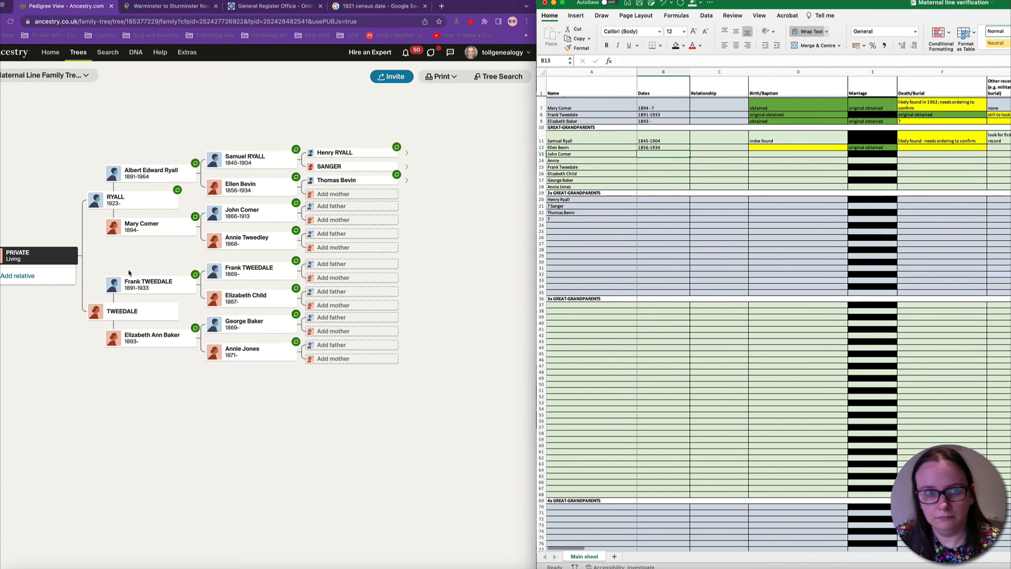
click(241, 215)
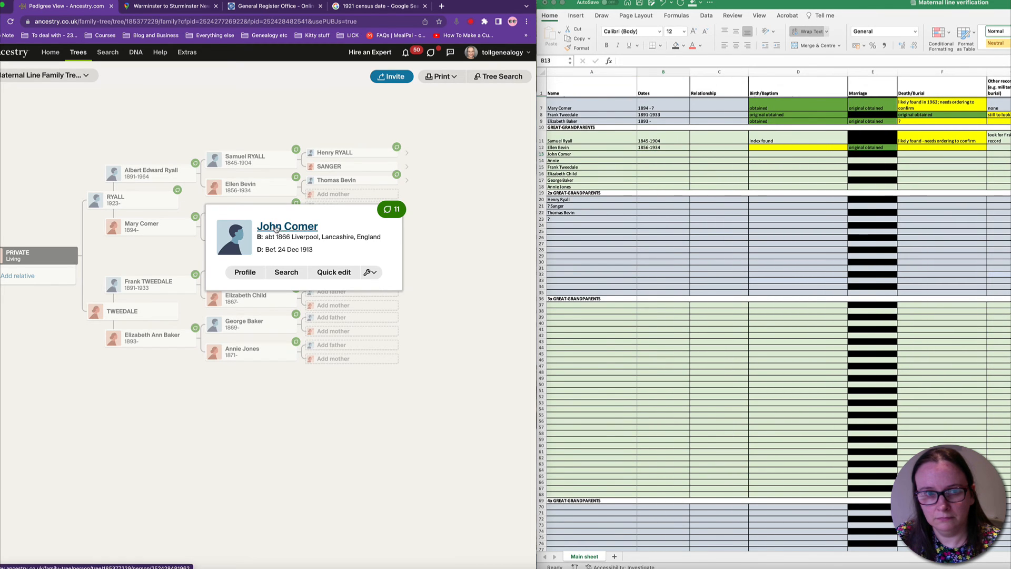
Open John Comer's hints and mark his 1901 census as found in the tracker
click(276, 230)
click(301, 152)
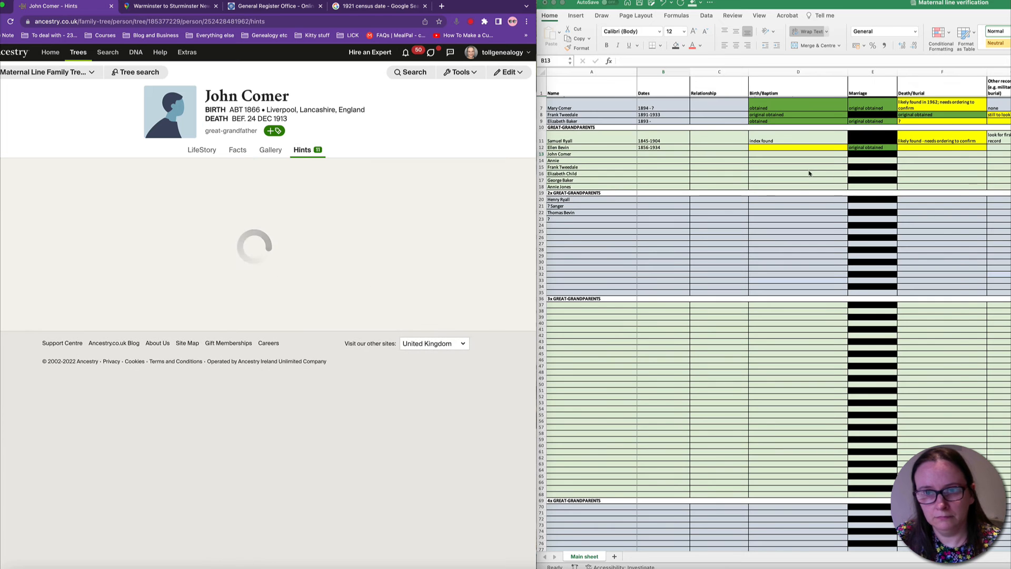
scroll(810, 173, right, 5)
click(894, 154)
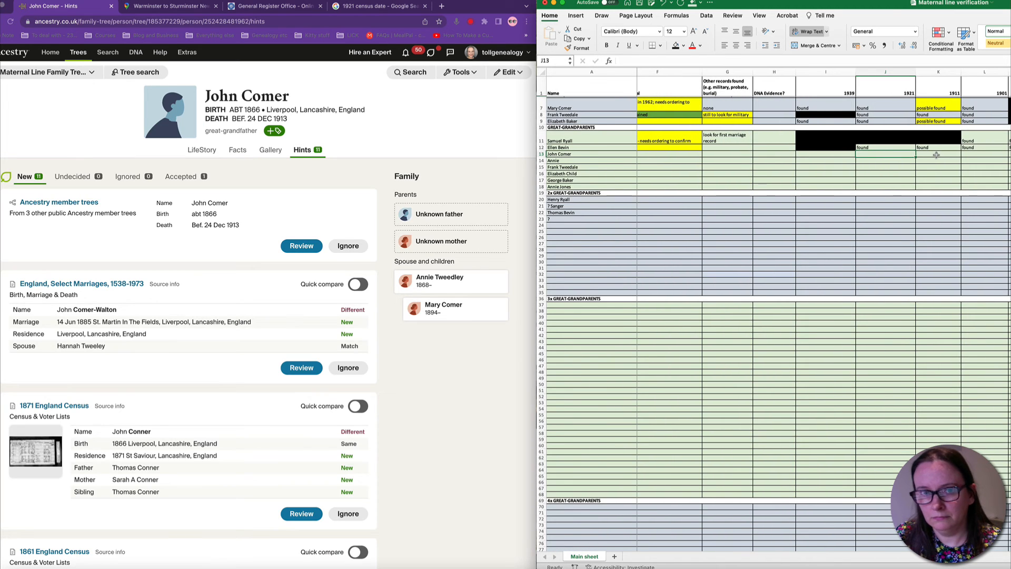
click(968, 158)
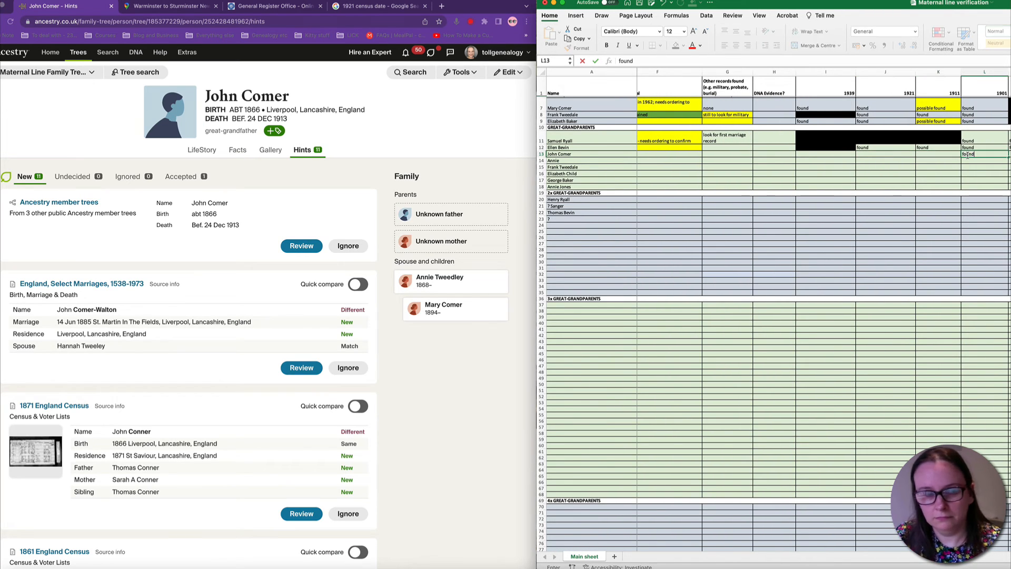
scroll(542, 281, left, 3)
click(226, 311)
Accept John Comer's April 1885 West Derby civil marriage index hint and save it to the tree
scroll(227, 311, down, 10)
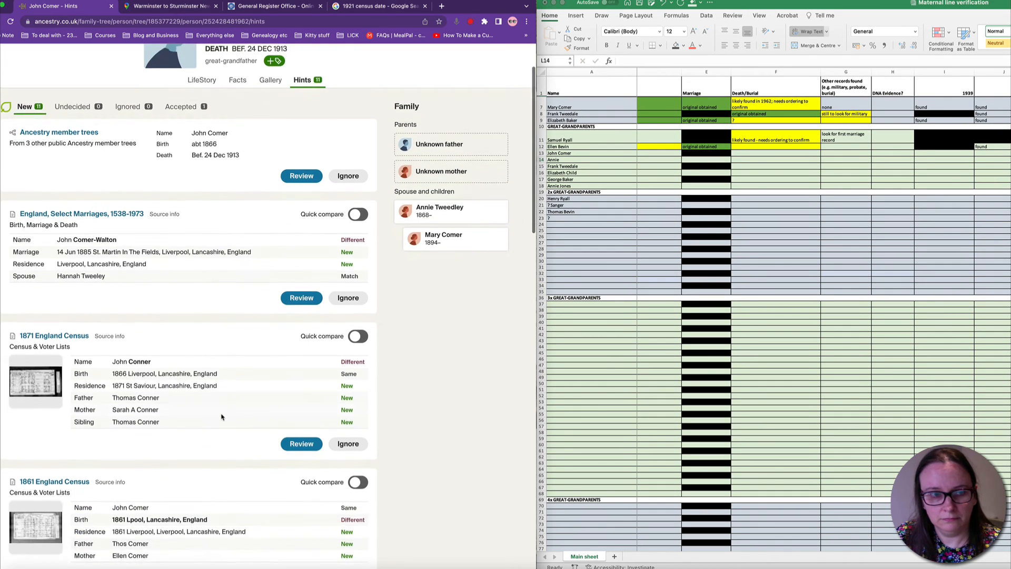
scroll(237, 421, down, 8)
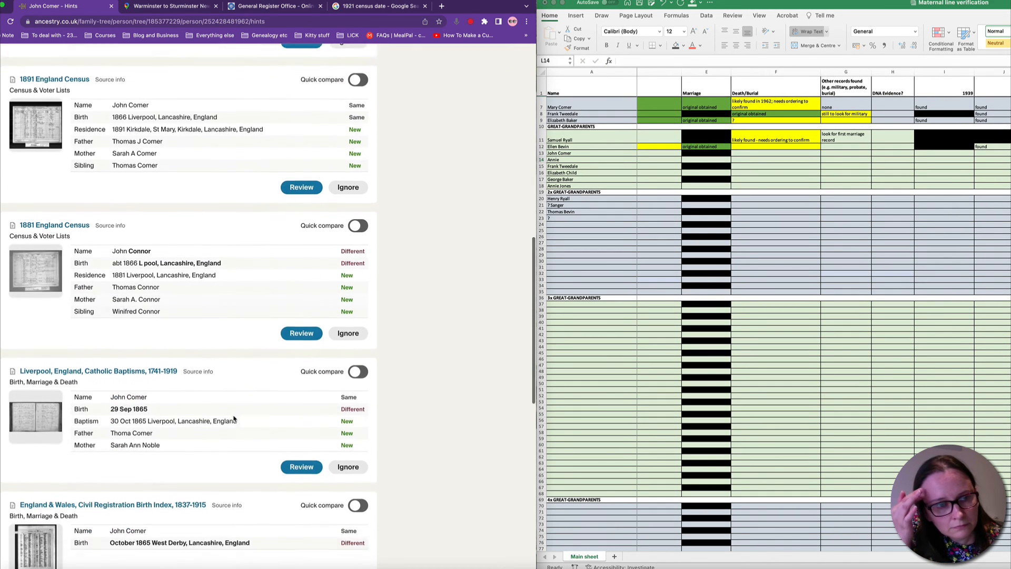
click(301, 421)
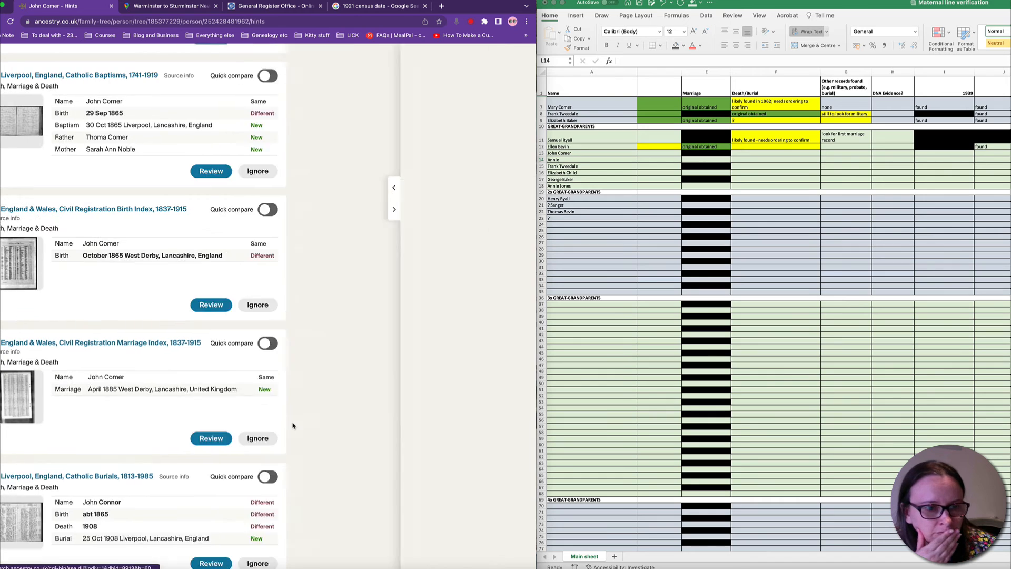
click(400, 561)
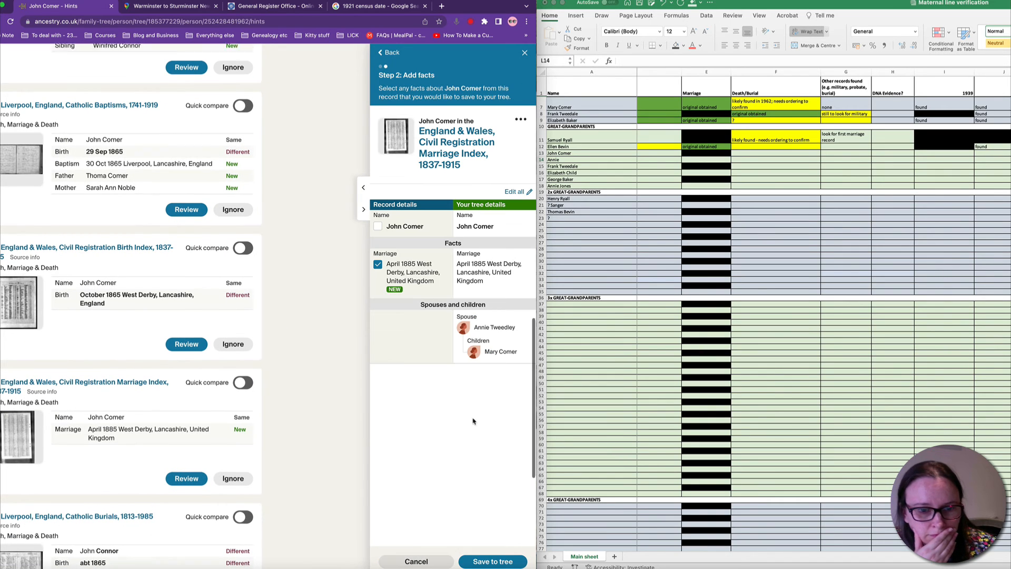
click(492, 561)
click(608, 161)
scroll(608, 161, left, 1)
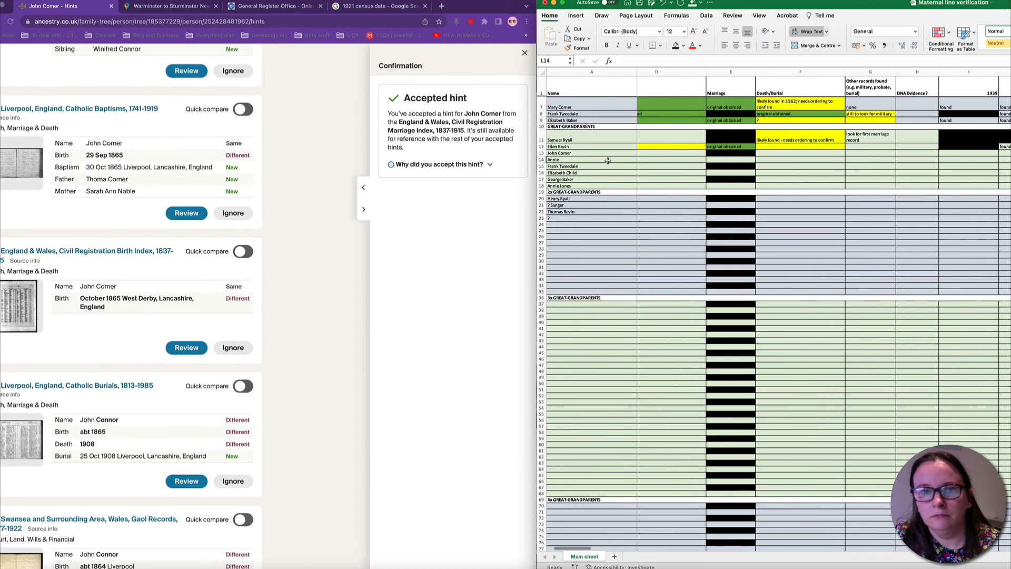
double_click(578, 160)
text(Tweedley)
click(715, 162)
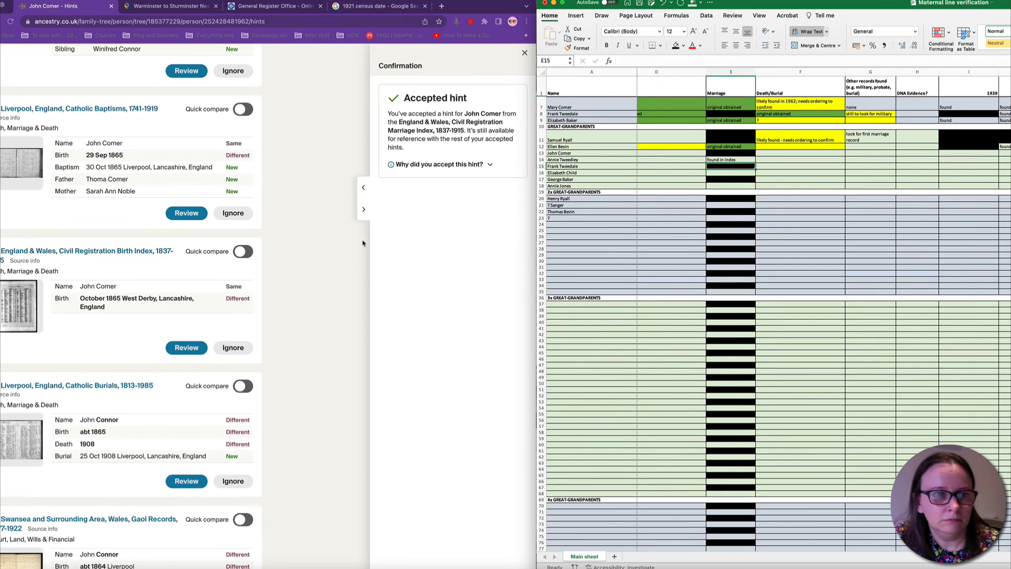
click(293, 253)
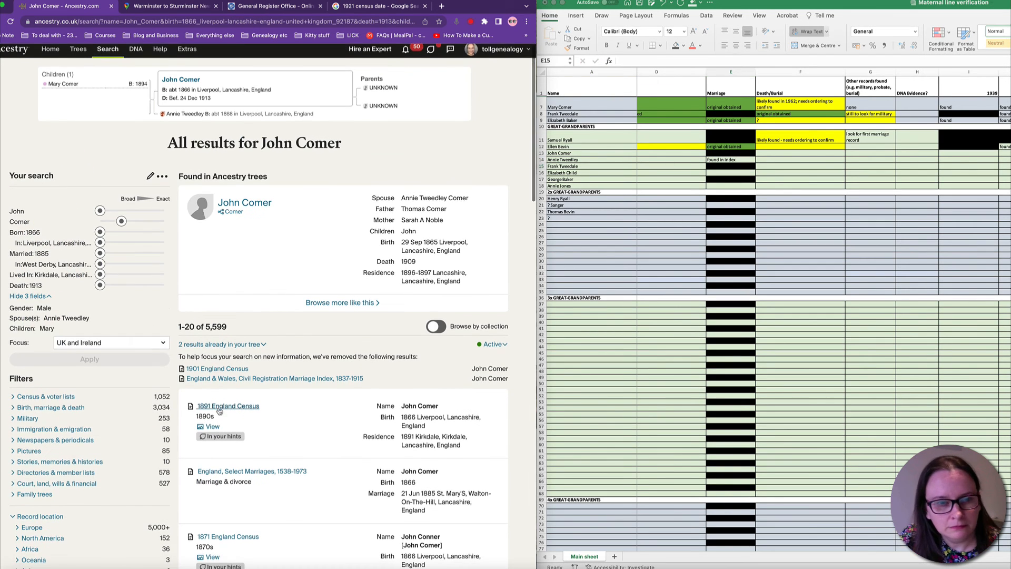
Open John Comer's 1891 England Census record and view its page image
mouse_move(219, 411)
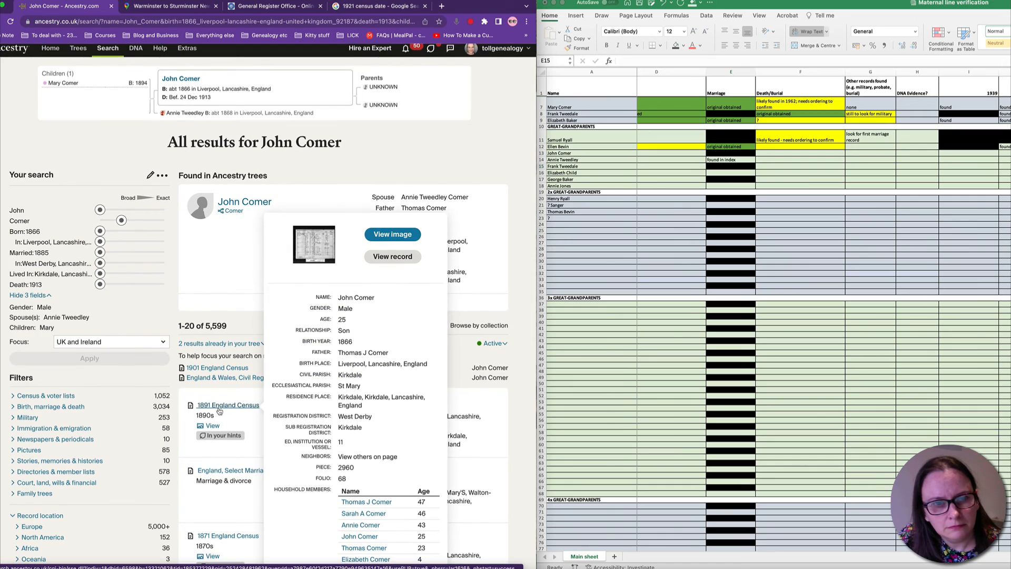
click(219, 411)
click(90, 242)
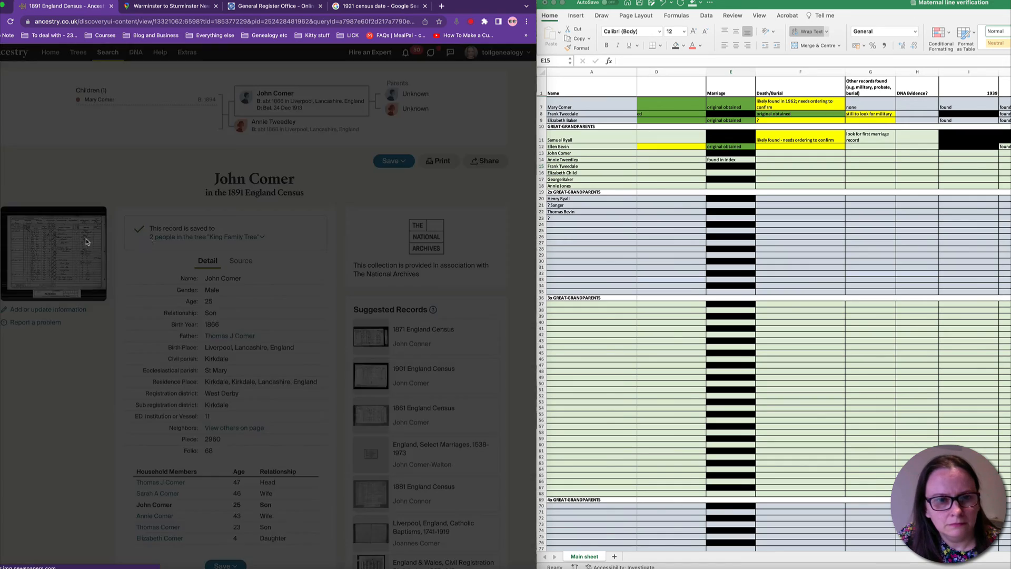
scroll(165, 268, up, 5)
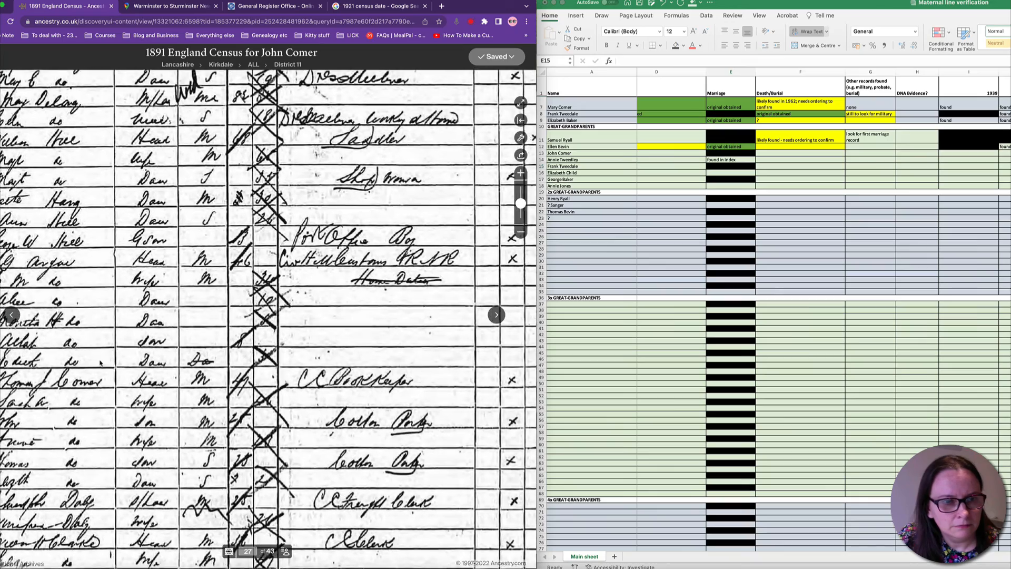
scroll(165, 268, right, 5)
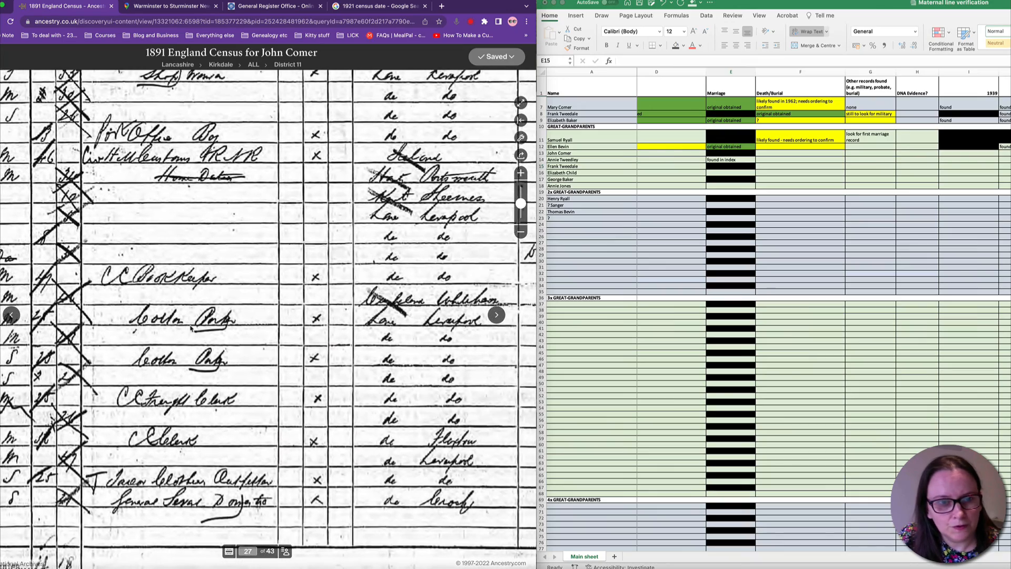
Start adding the 1891 census to the tree, including parents Thomas J and Sarah A Comer
click(498, 57)
click(459, 79)
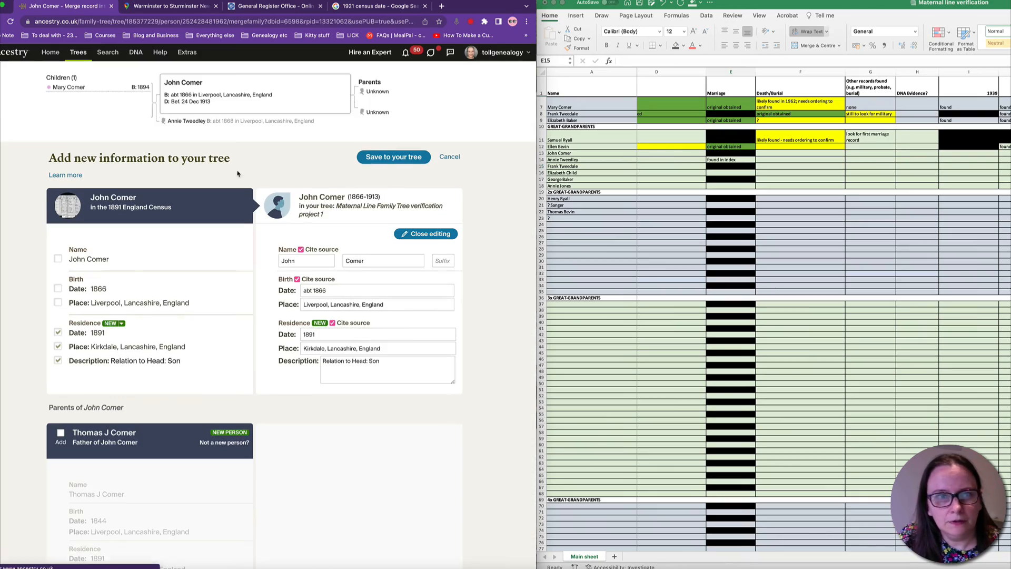
scroll(16, 300, down, 5)
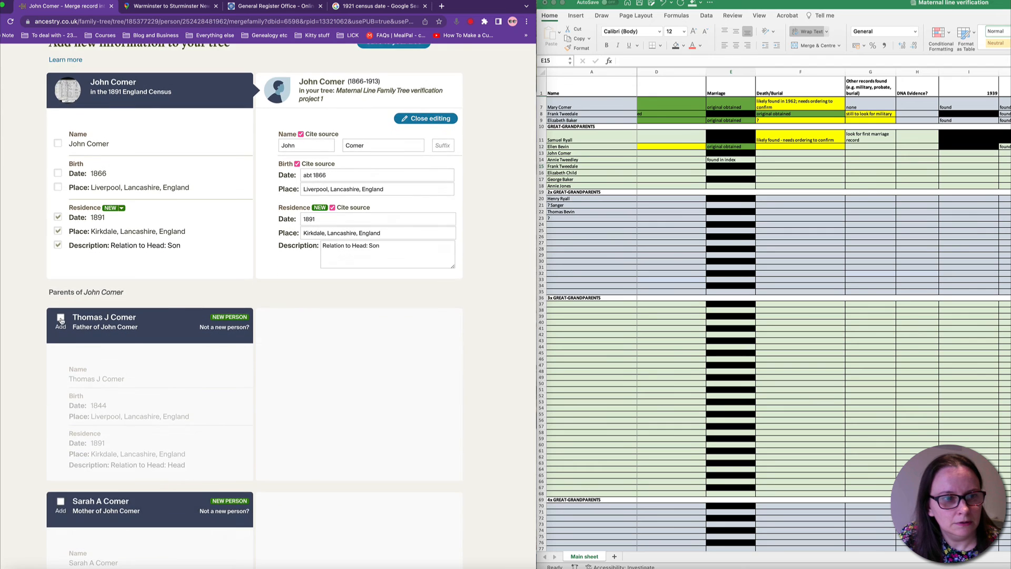
click(60, 320)
click(60, 287)
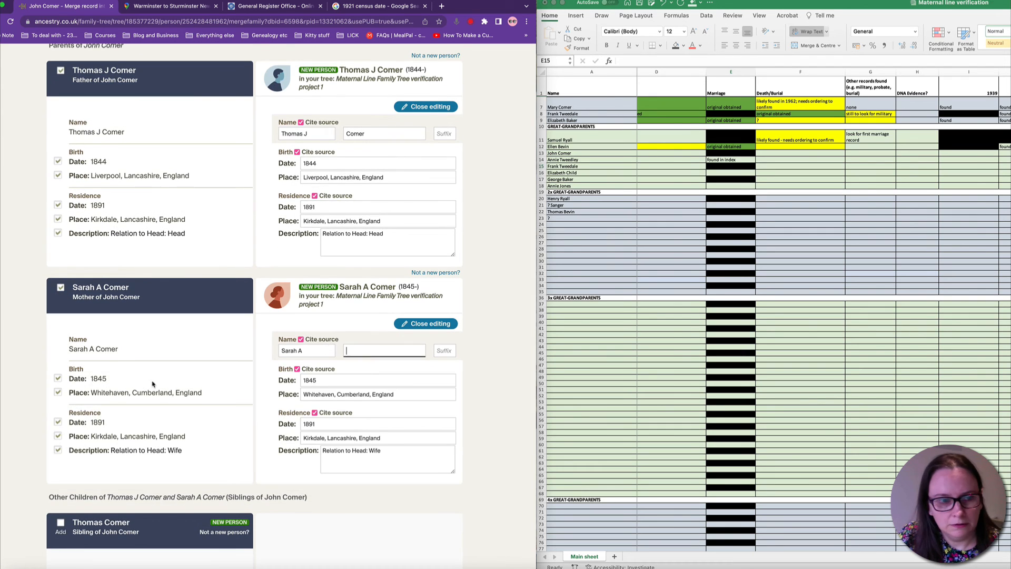
scroll(153, 384, down, 2)
click(61, 377)
scroll(61, 379, down, 4)
click(61, 386)
scroll(63, 390, down, 2)
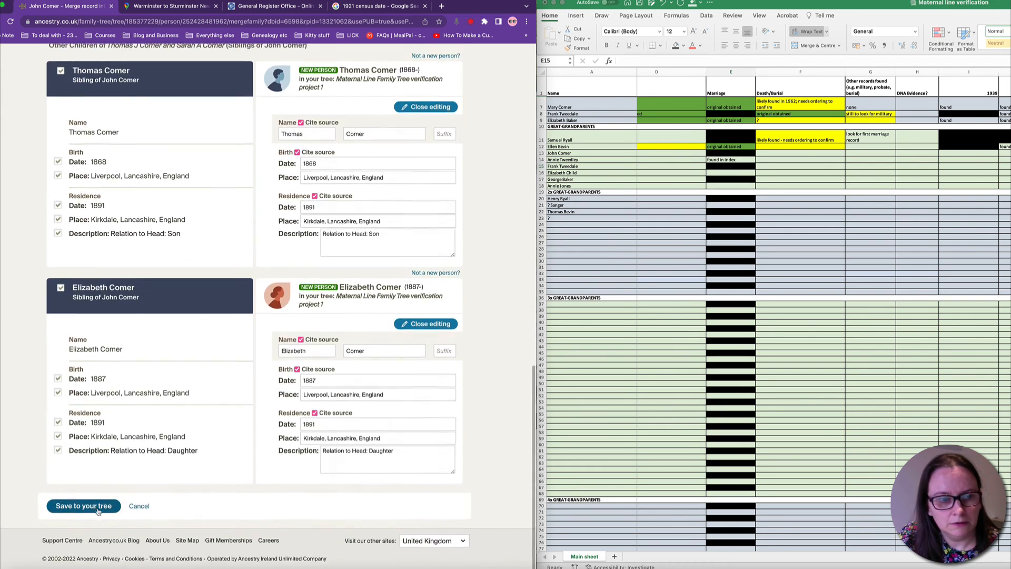
click(84, 505)
scroll(959, 179, right, 5)
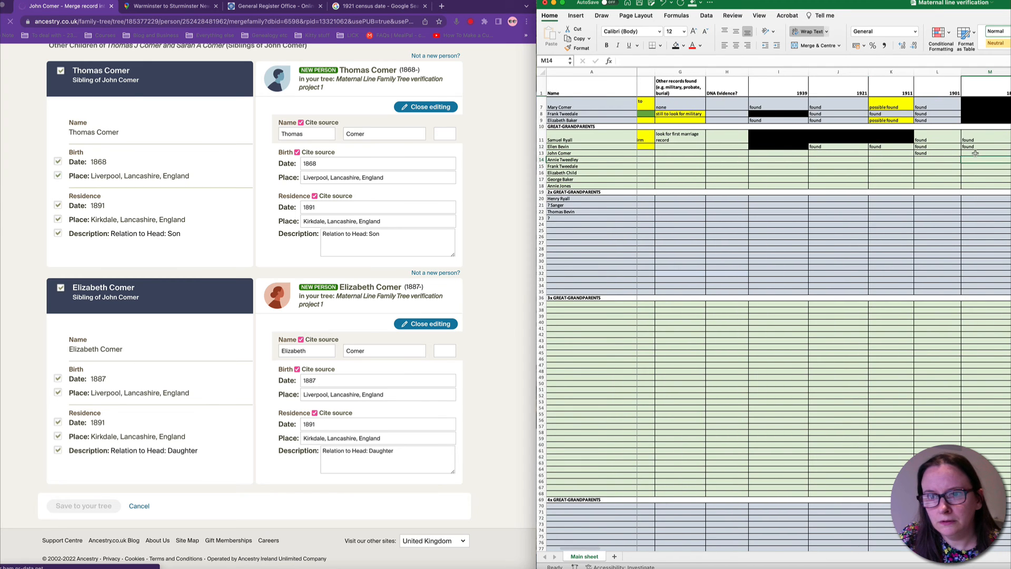
click(976, 154)
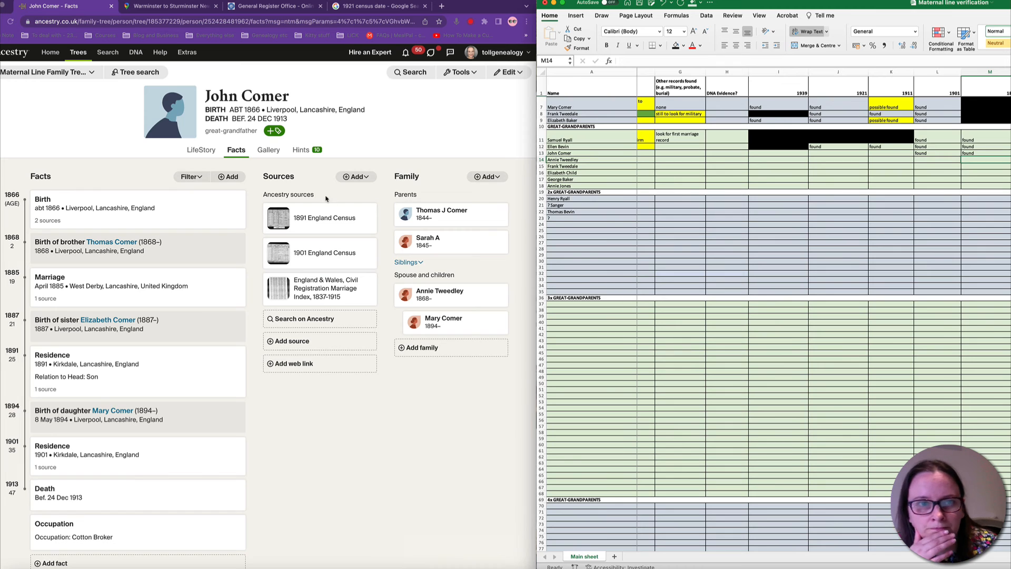
Review John Comer's 1881 census hint and inspect the Connor household on the page image
click(301, 151)
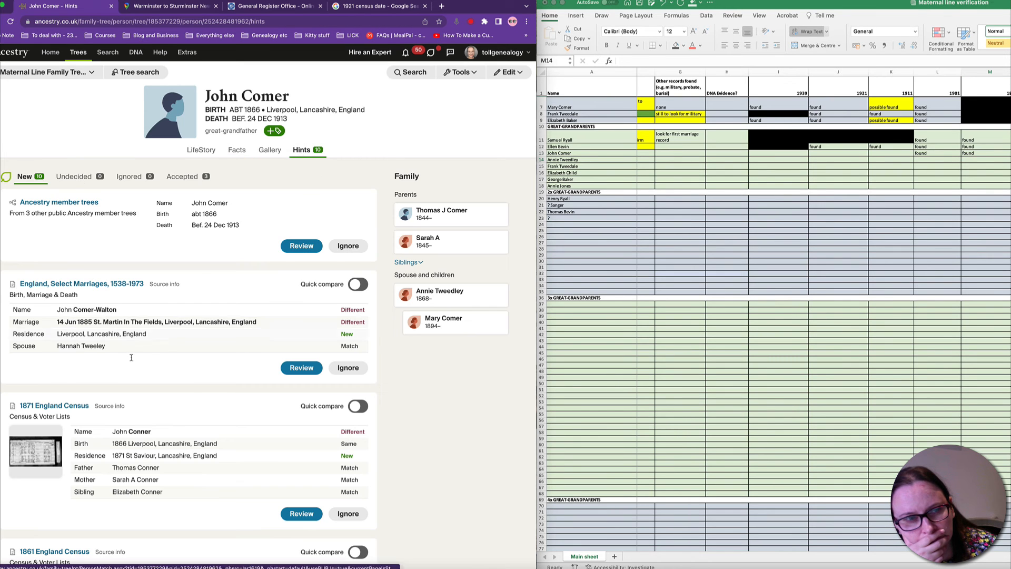
scroll(262, 421, down, 6)
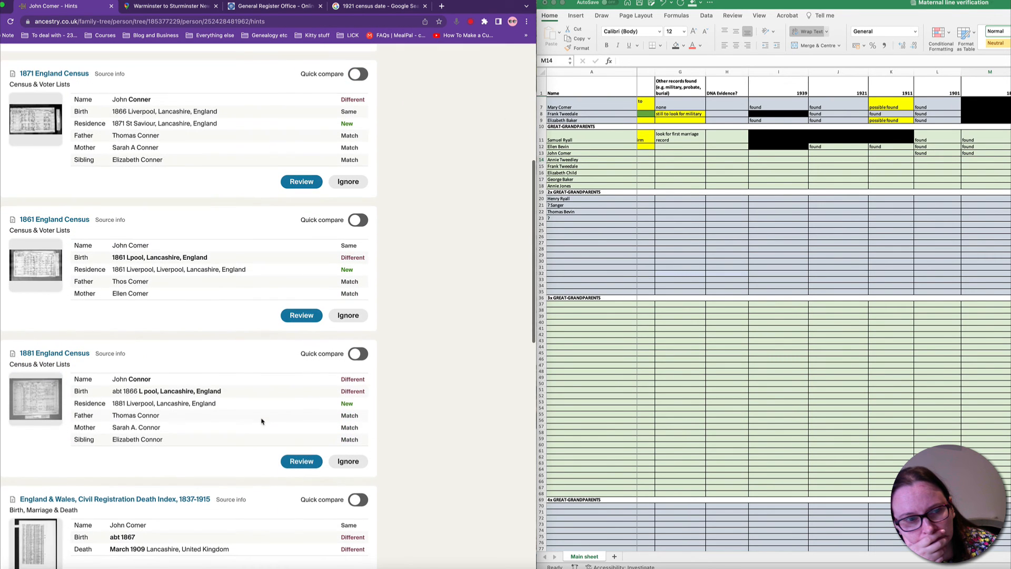
click(301, 461)
click(391, 140)
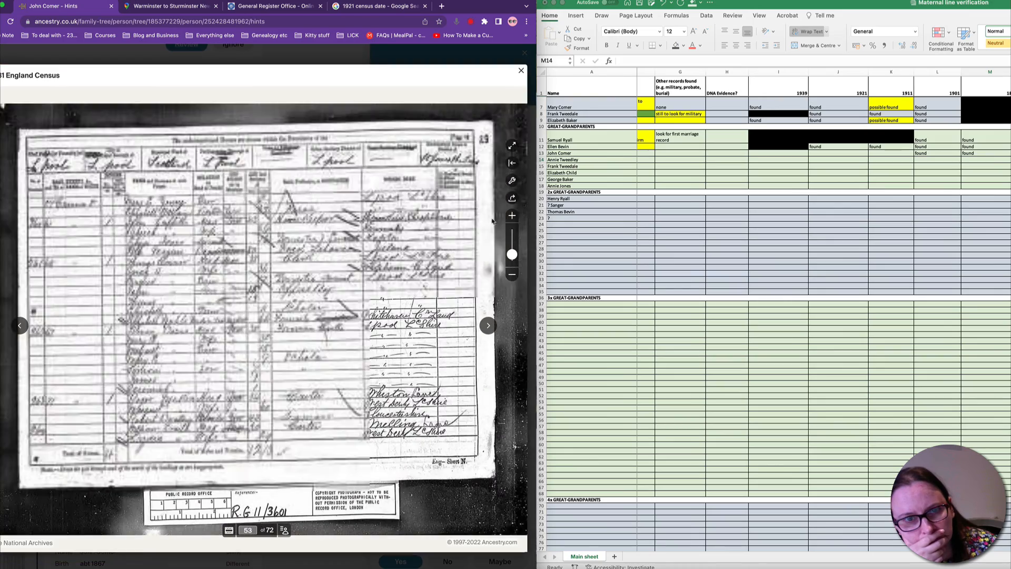
scroll(419, 265, up, 5)
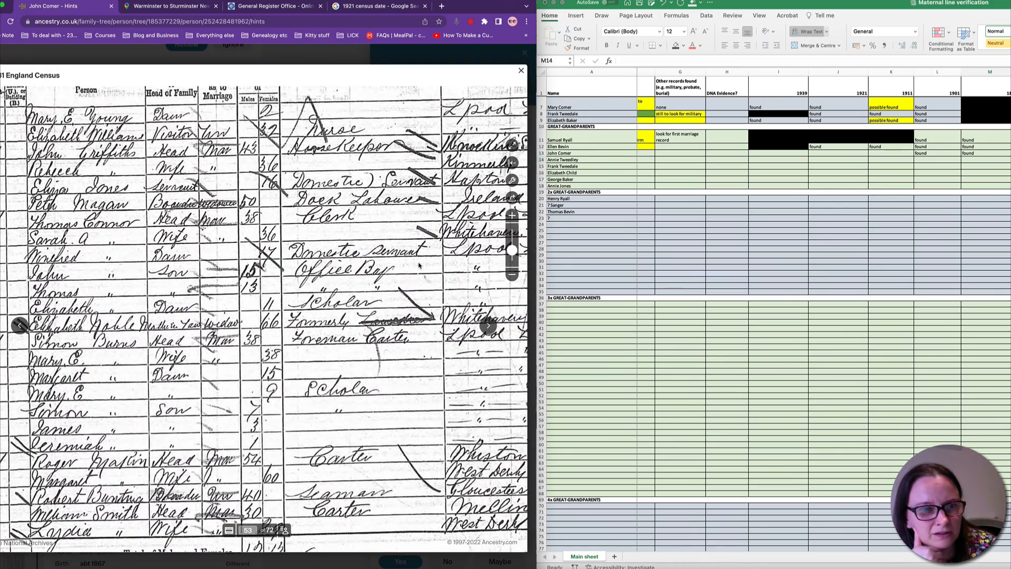
drag(419, 265, 462, 275)
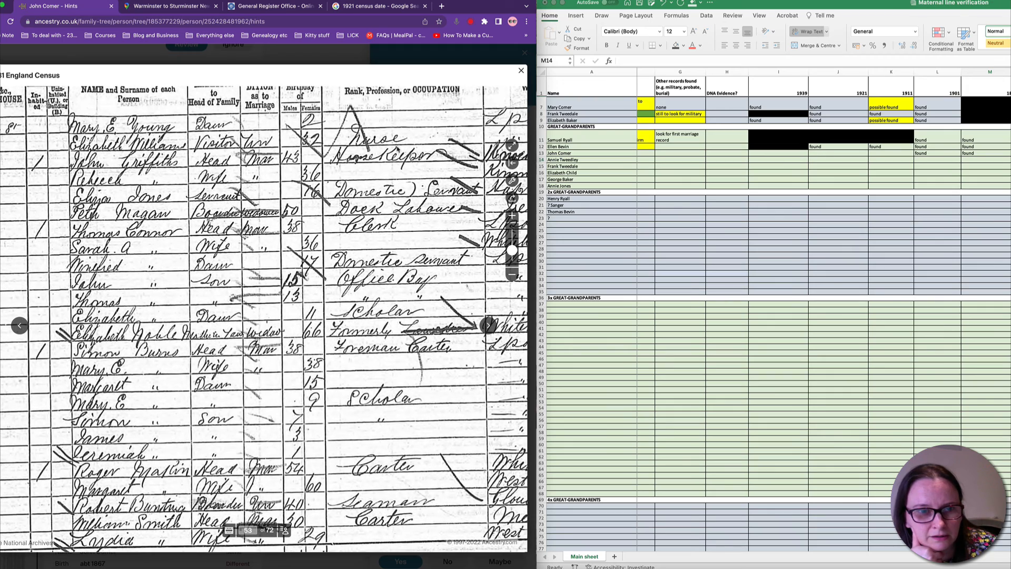
click(523, 70)
Include father Thomas, mother Sarah A., sister Elizabeth and brother Thomas from the census
click(401, 562)
click(493, 562)
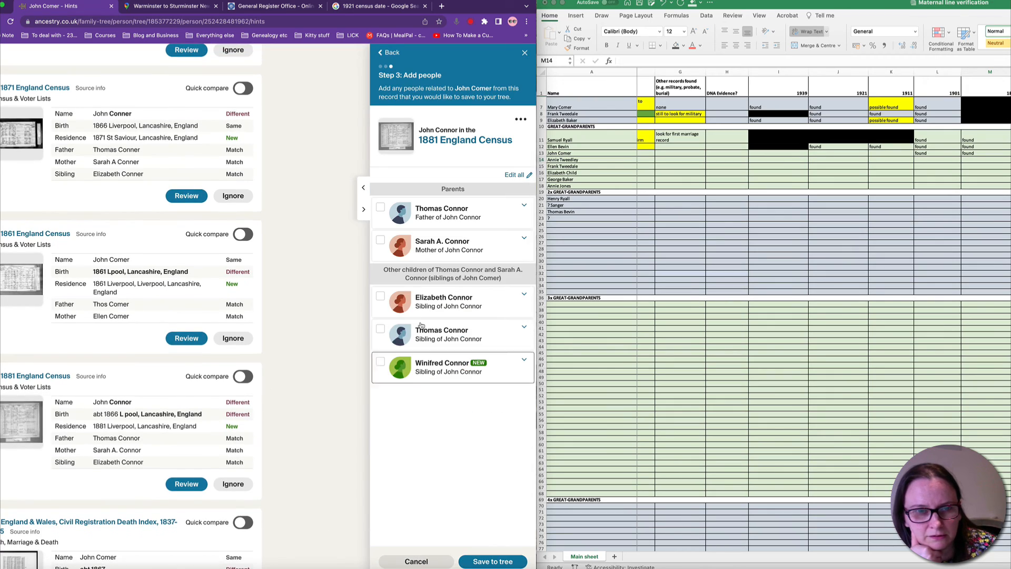
click(380, 207)
scroll(444, 358, down, 3)
click(380, 383)
scroll(443, 394, down, 1)
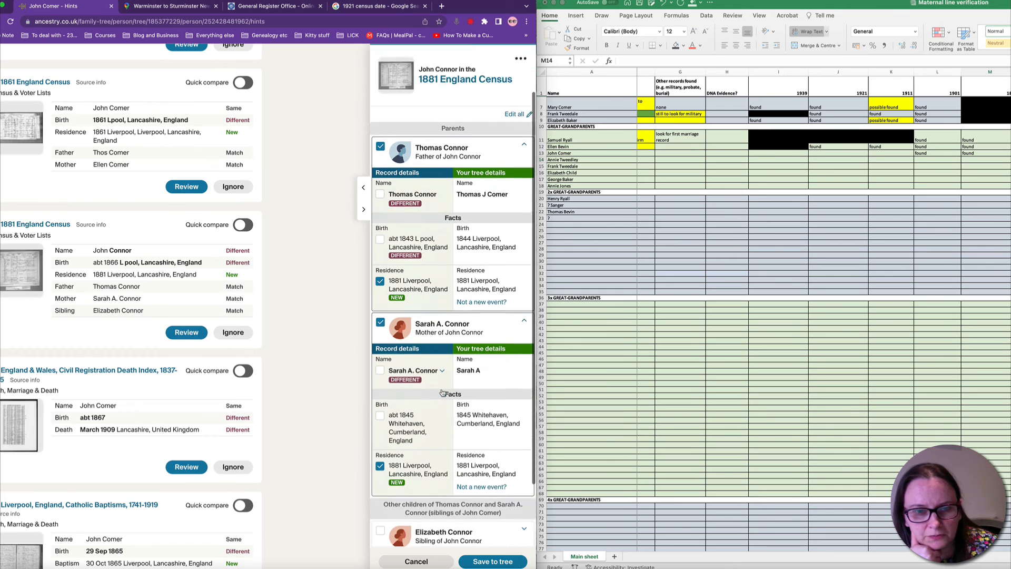
scroll(442, 393, down, 3)
click(380, 458)
scroll(377, 432, down, 4)
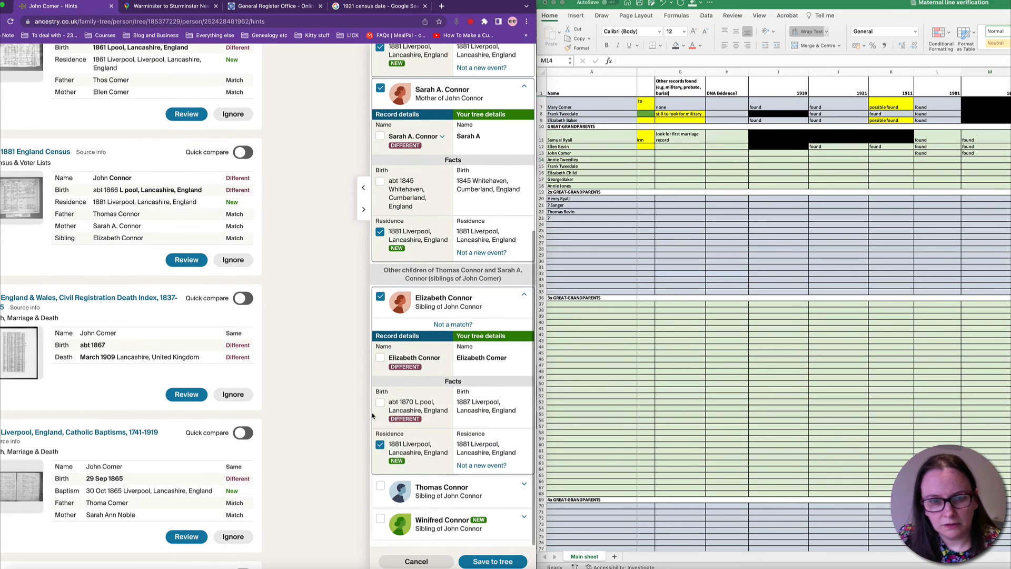
scroll(374, 422, down, 1)
click(380, 486)
scroll(453, 474, down, 4)
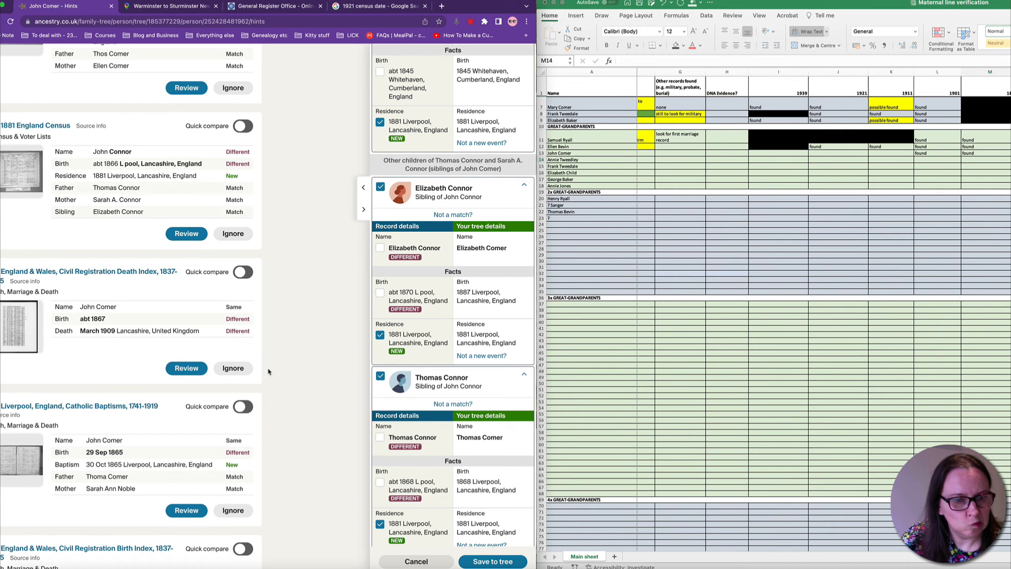
scroll(268, 372, down, 1)
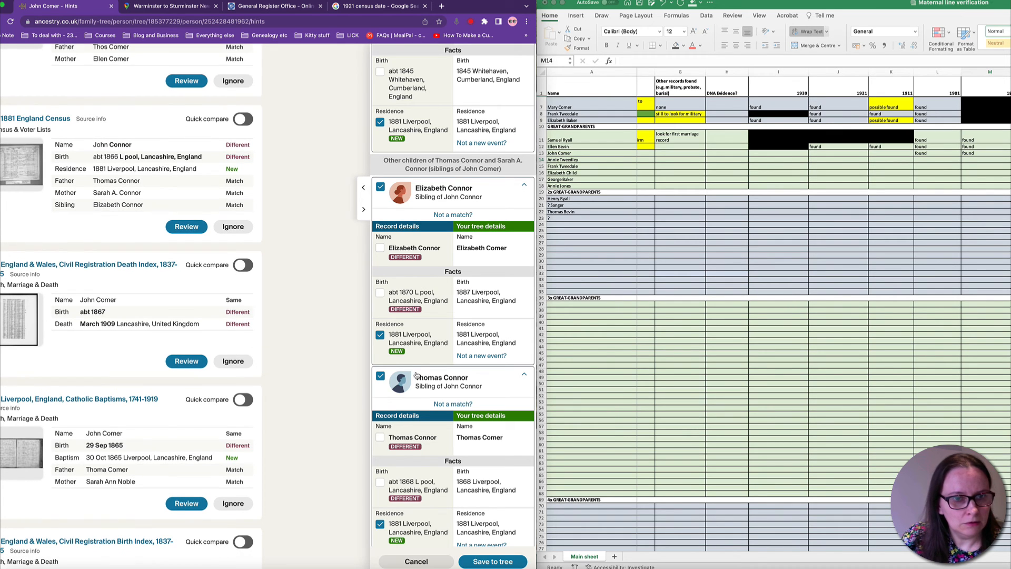
click(443, 215)
click(474, 293)
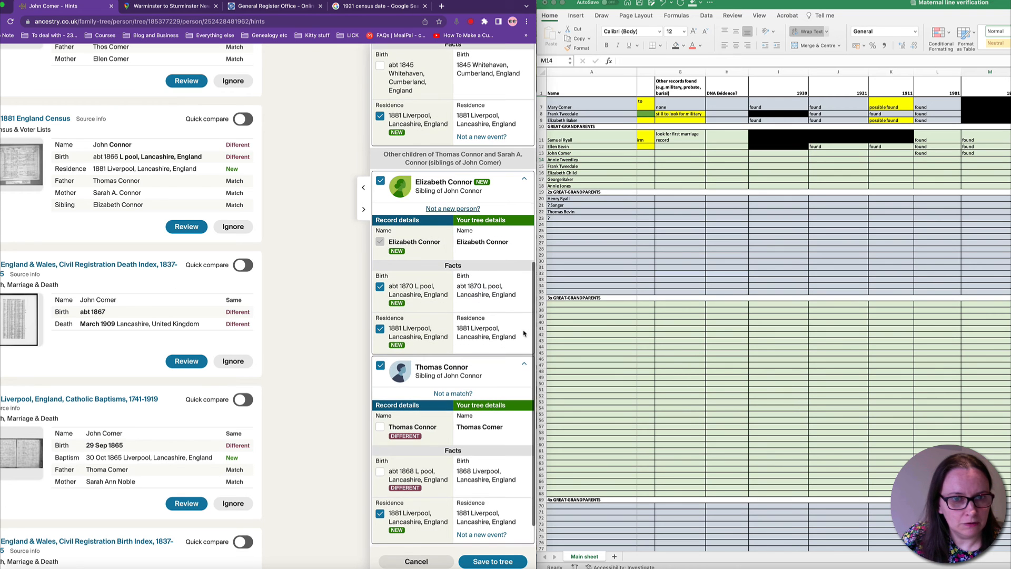
click(501, 250)
key(BackSpace)
scroll(504, 274, down, 5)
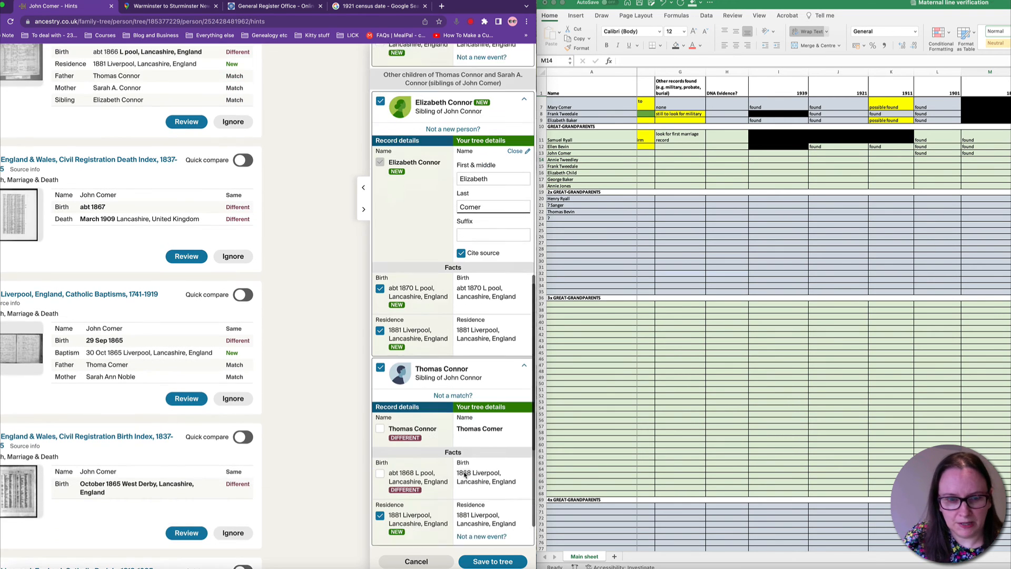
click(475, 565)
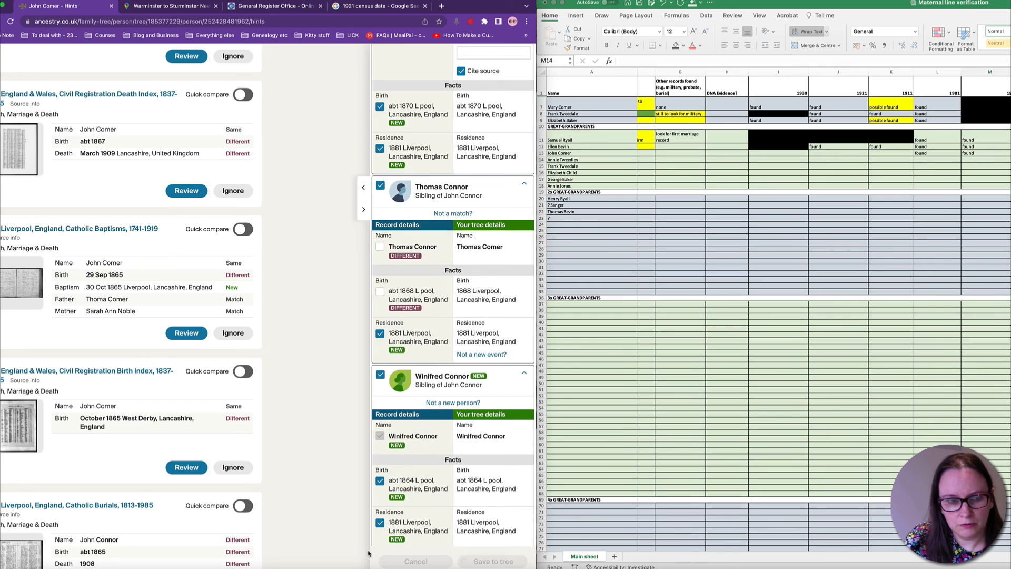
click(525, 53)
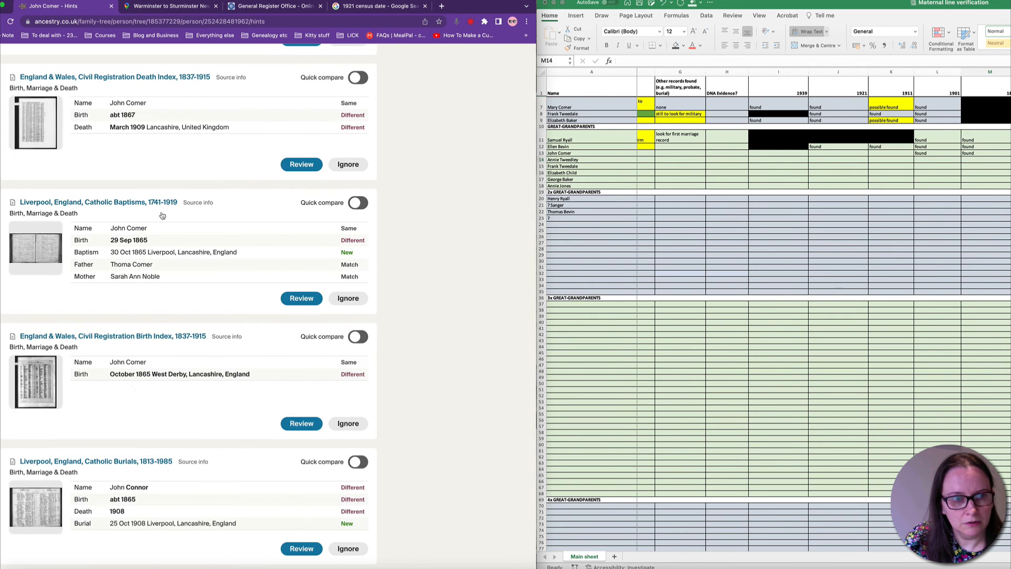
scroll(168, 416, down, 2)
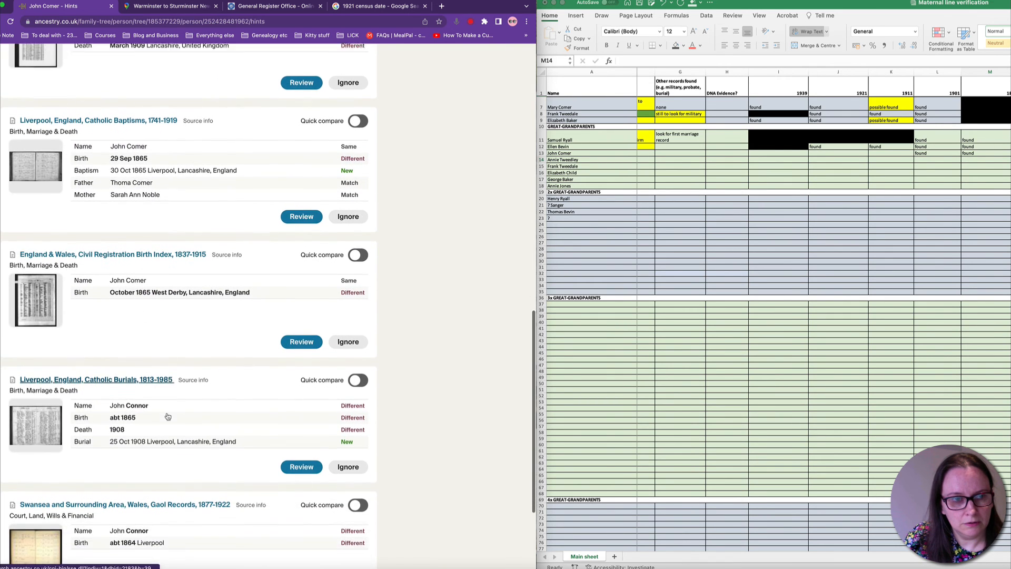
scroll(244, 413, up, 4)
click(301, 407)
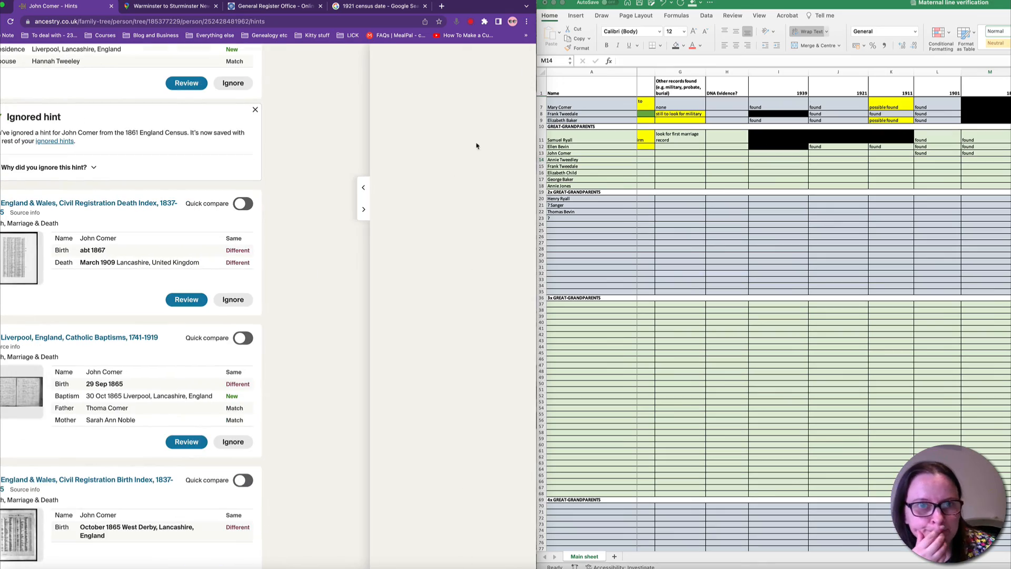
click(410, 136)
click(512, 215)
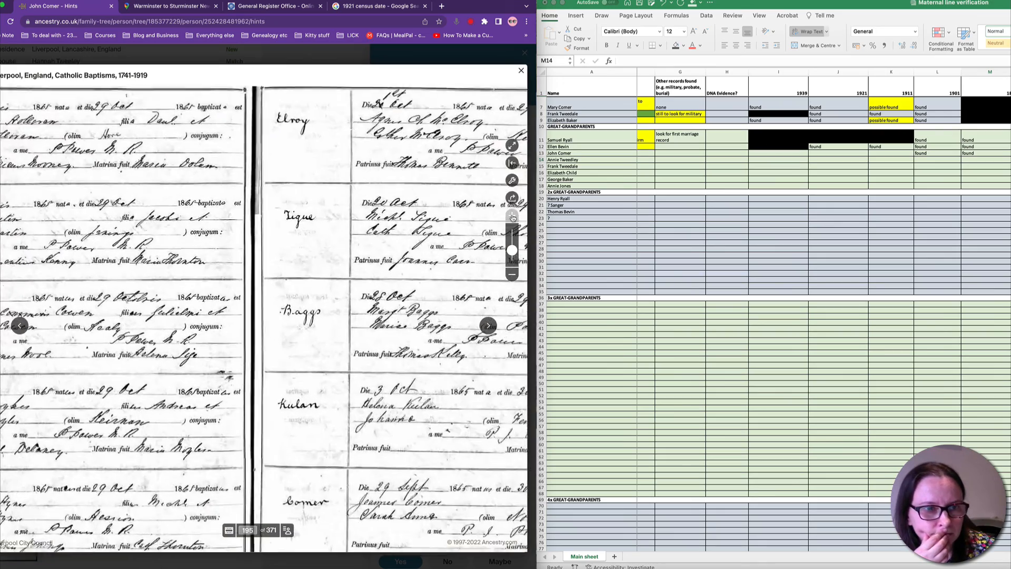
drag(138, 323, 286, 206)
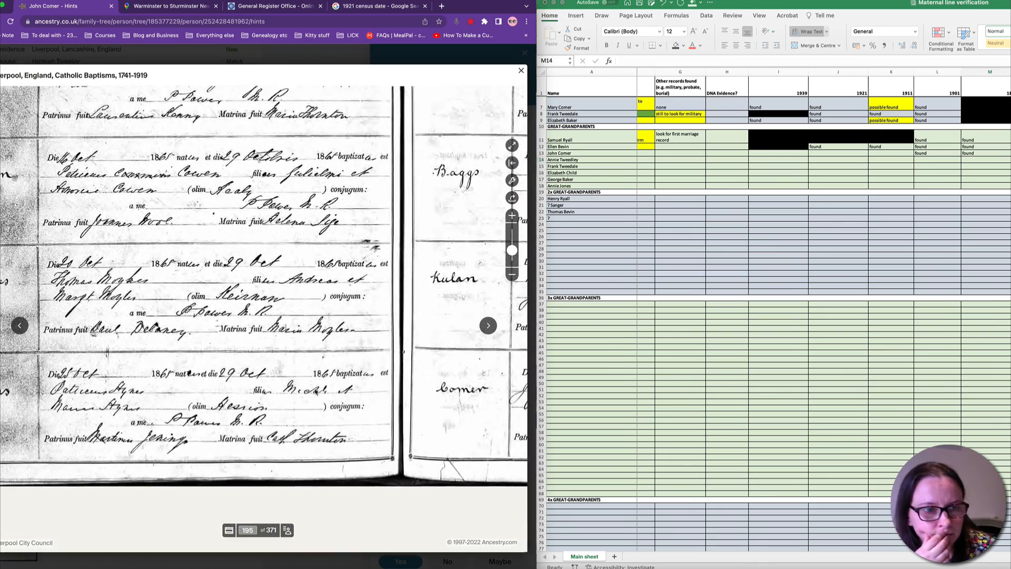
drag(464, 393, 272, 373)
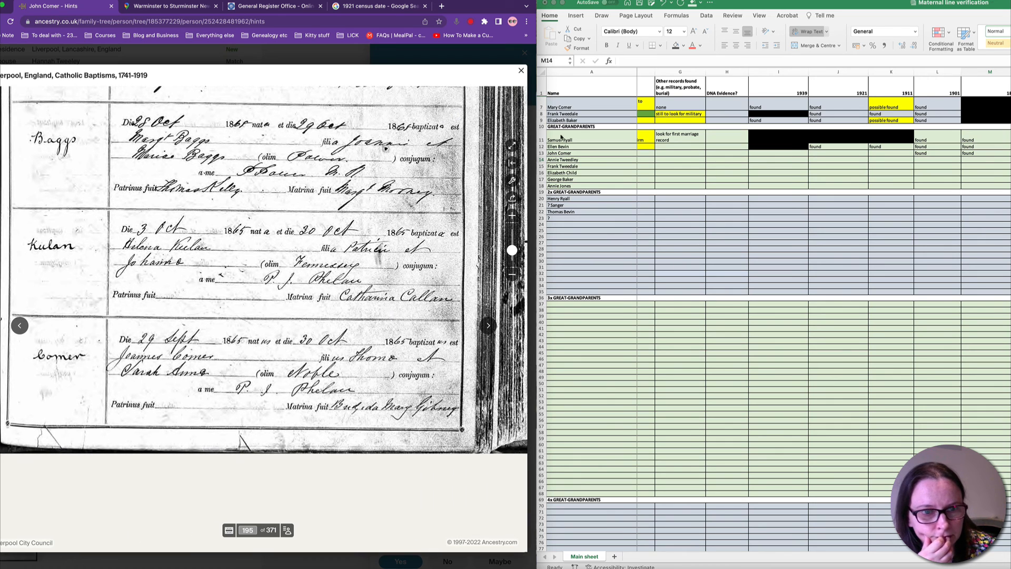
click(521, 70)
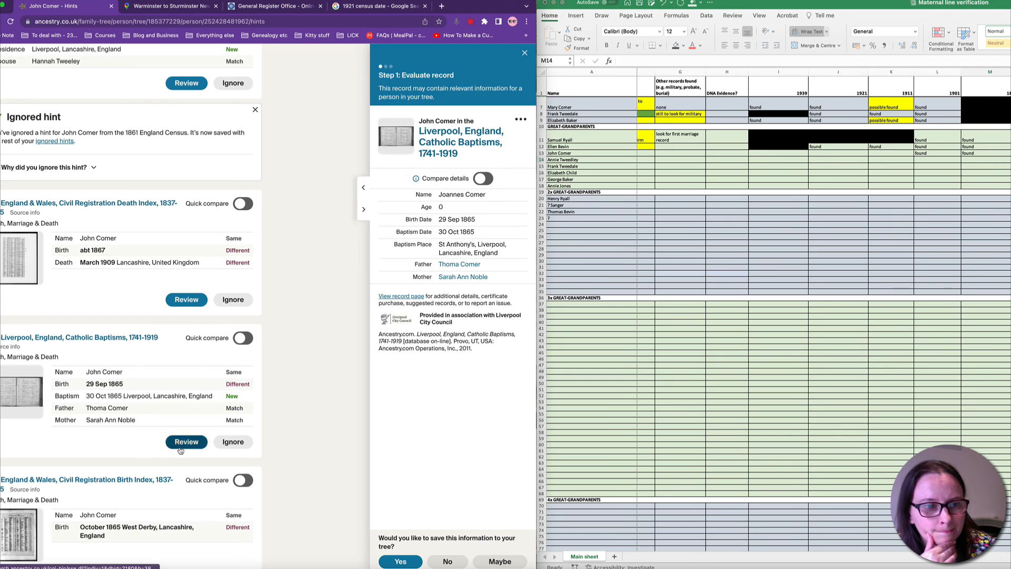
click(401, 561)
click(486, 561)
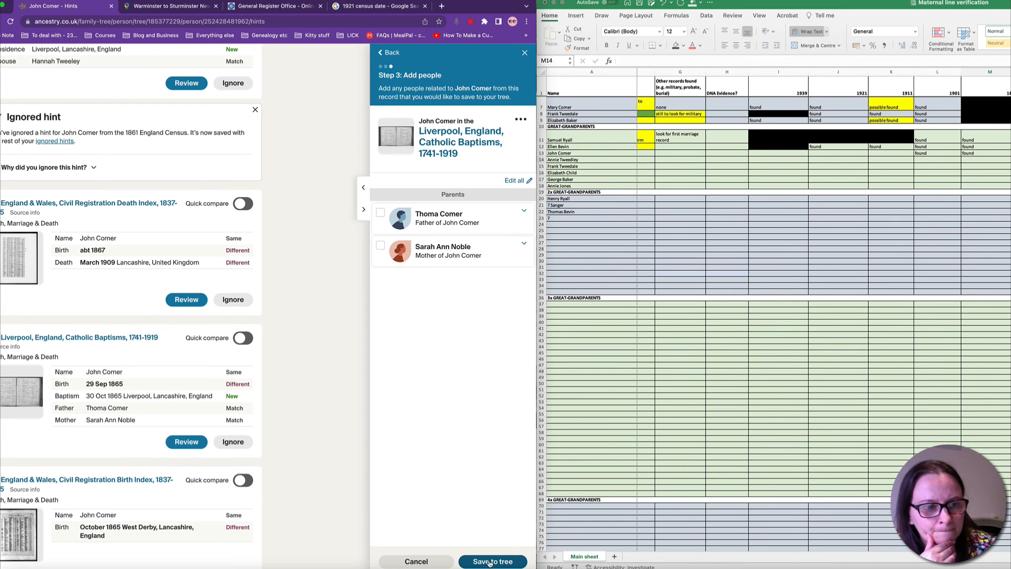
click(380, 212)
click(380, 291)
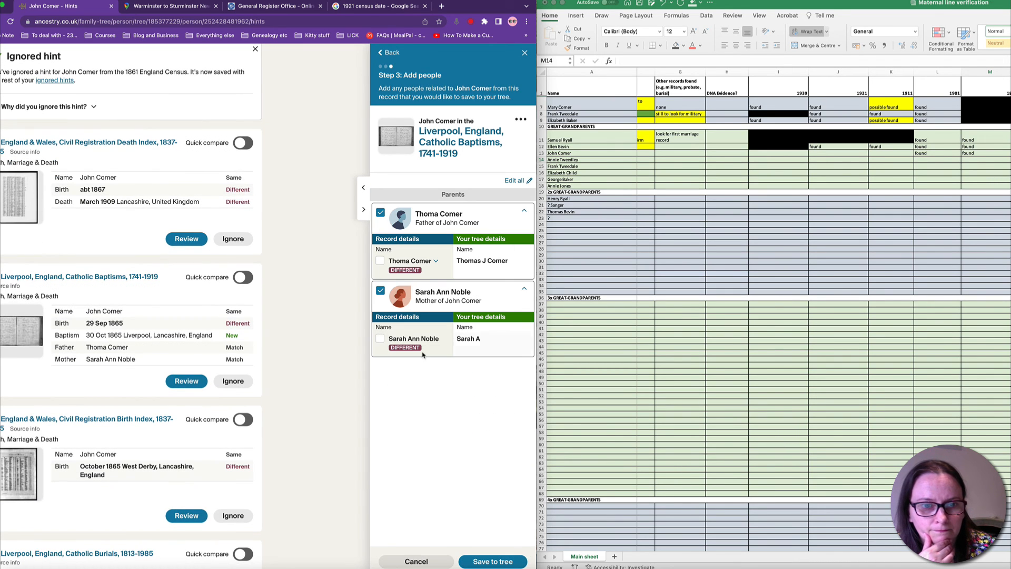
click(380, 339)
scroll(217, 422, down, 3)
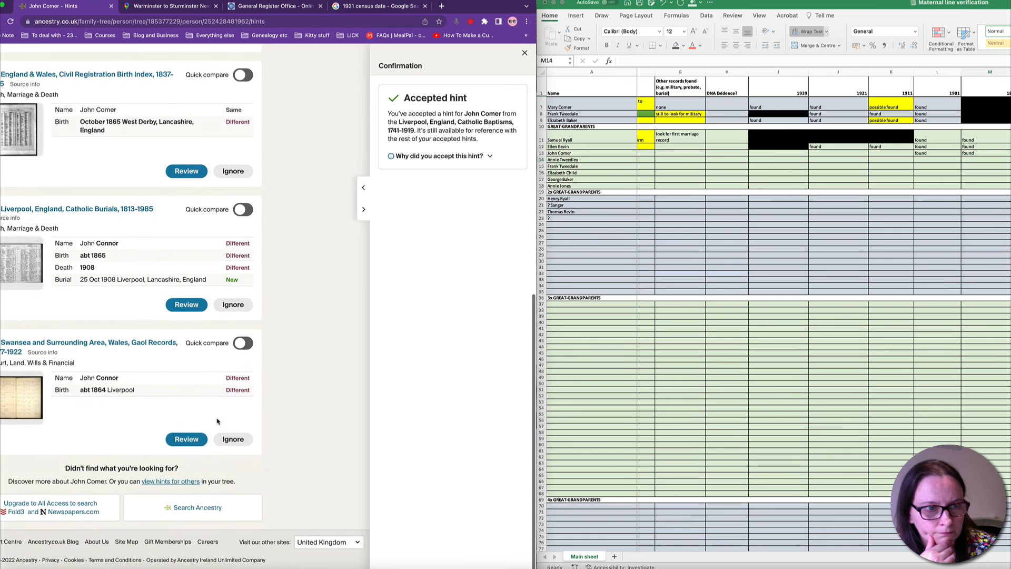
scroll(217, 422, up, 5)
scroll(216, 420, up, 4)
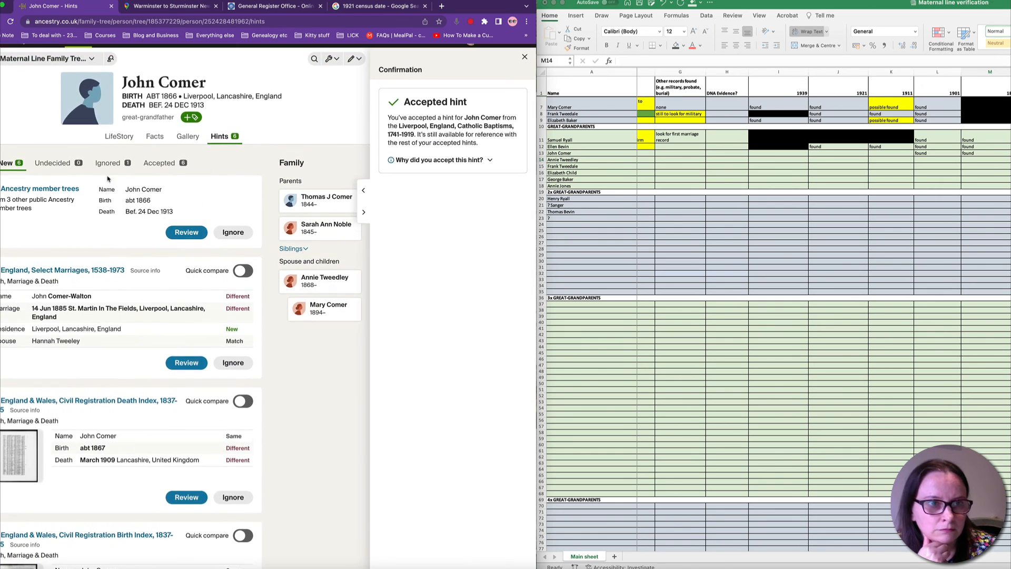
click(150, 136)
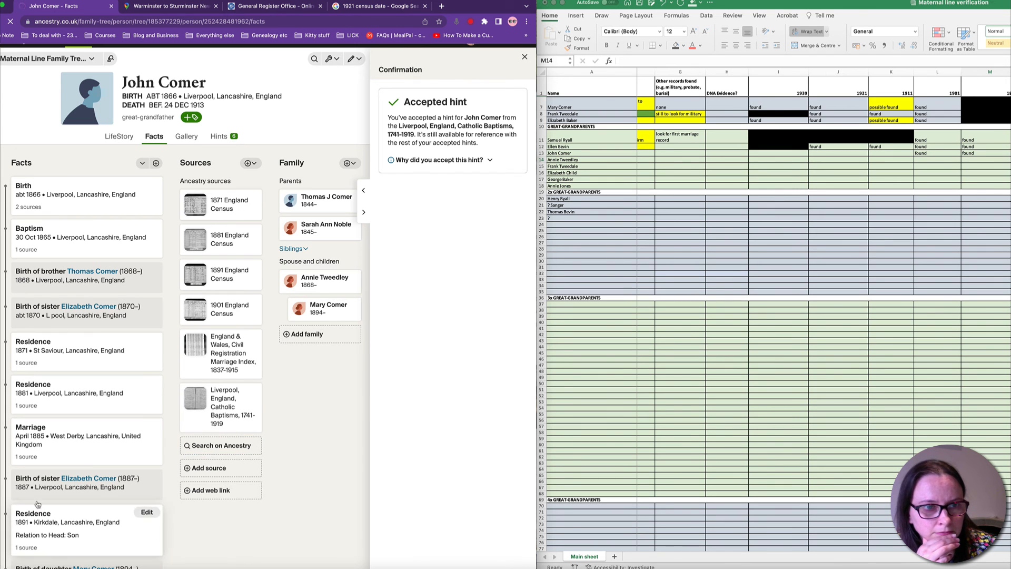
scroll(810, 149, right, 5)
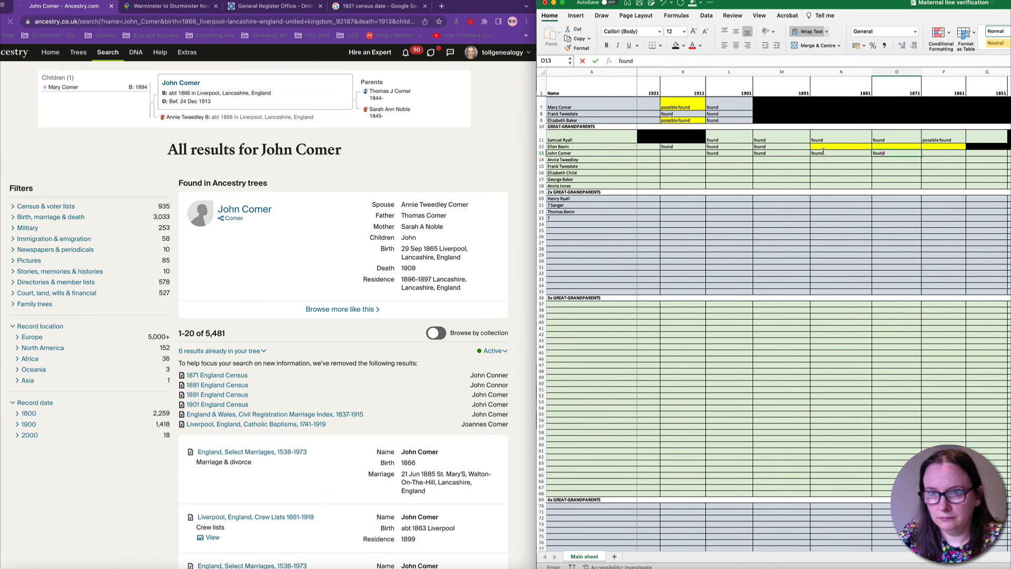
click(947, 150)
drag(936, 153, 1009, 153)
click(676, 47)
scroll(691, 190, left, 3)
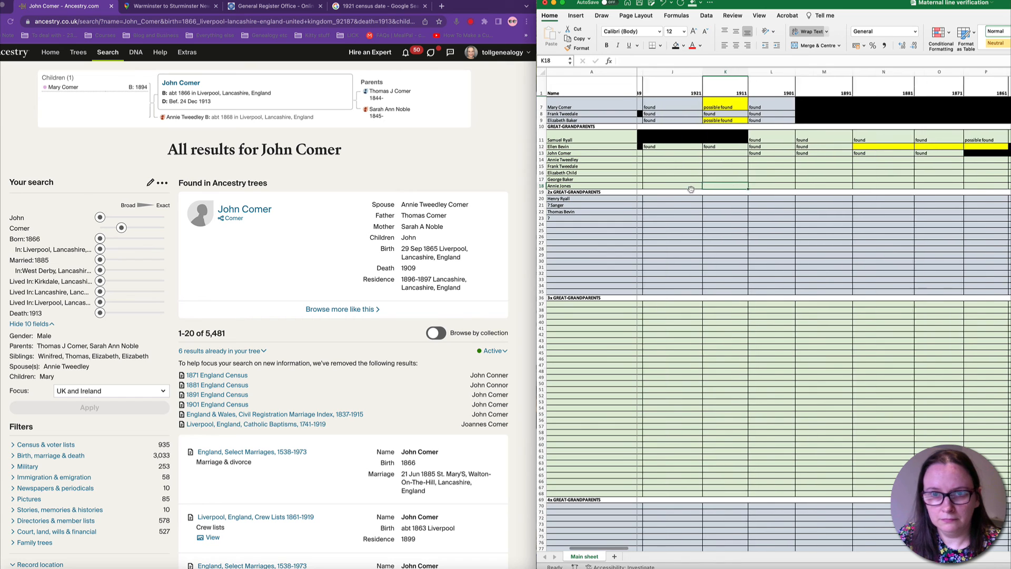
drag(689, 153, 737, 154)
click(743, 180)
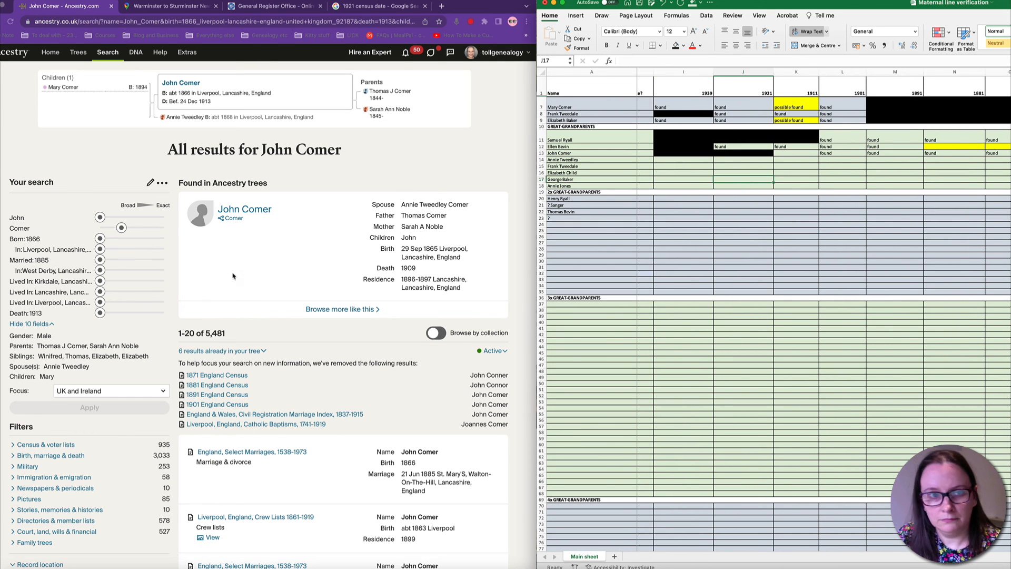
Preview the 1885 marriage result and filter search results to Marriage & divorce
scroll(219, 314, down, 5)
click(219, 315)
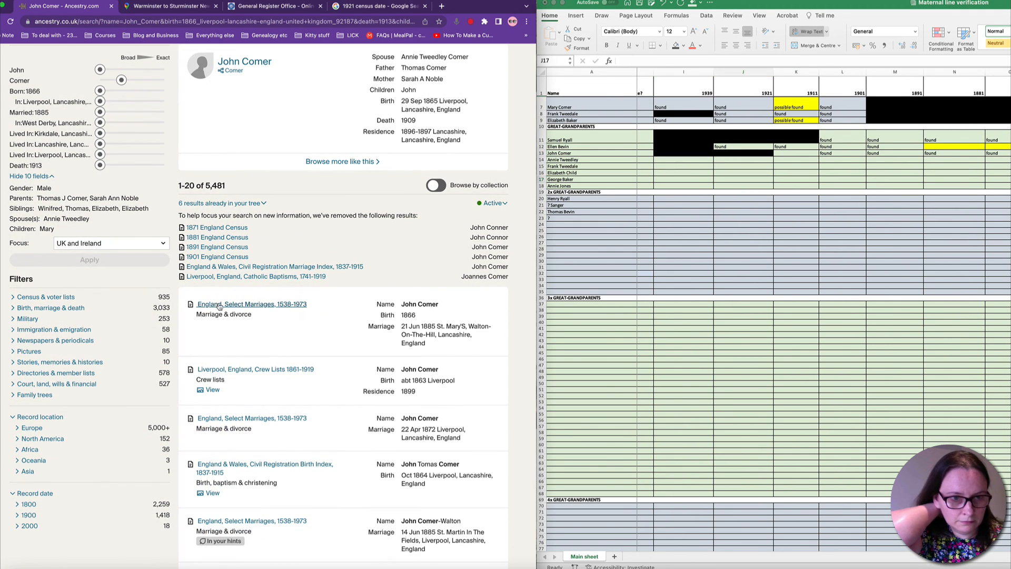
mouse_move(252, 309)
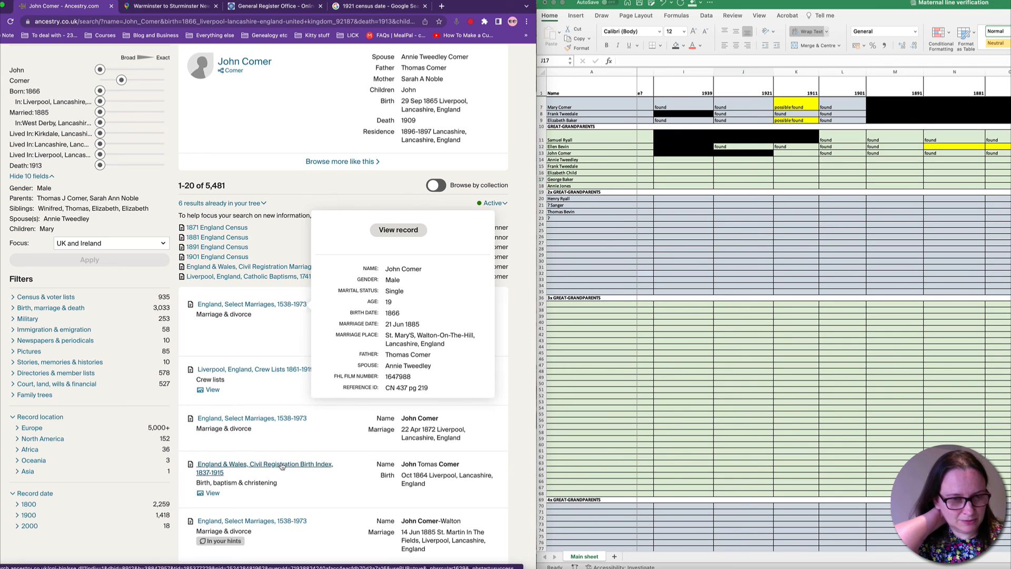
scroll(284, 495, down, 5)
scroll(308, 464, down, 5)
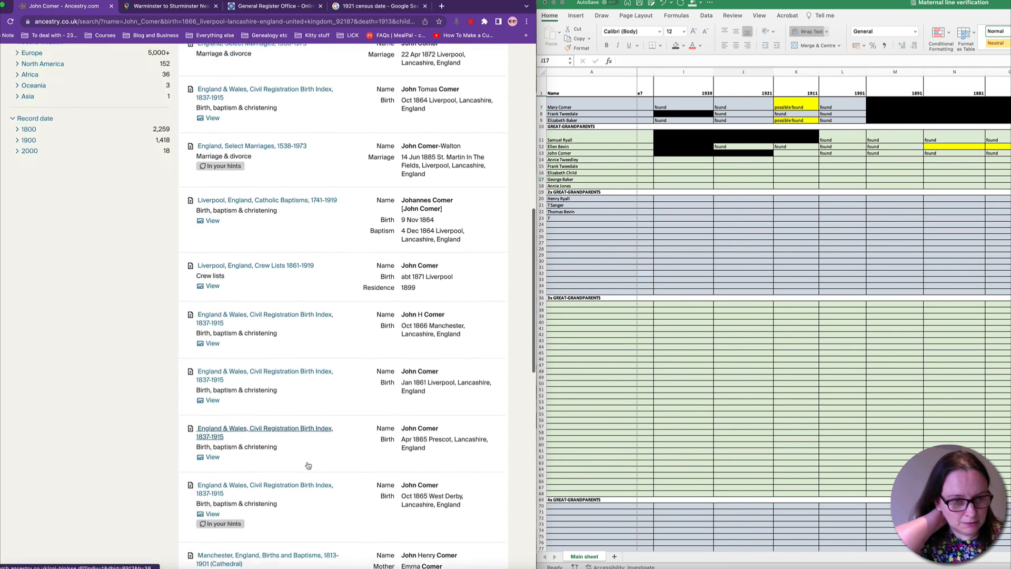
scroll(308, 474, up, 10)
click(40, 379)
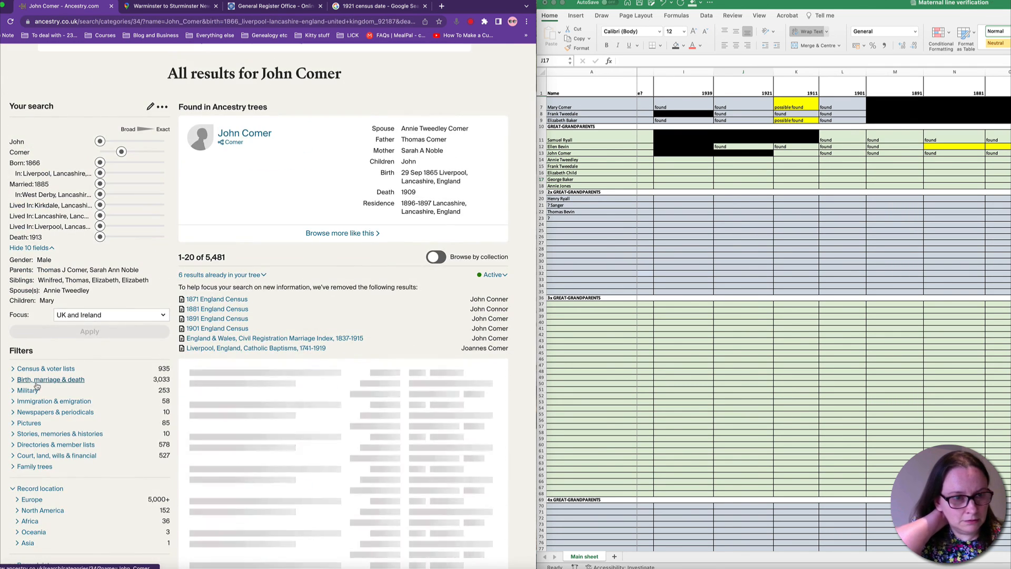
click(38, 356)
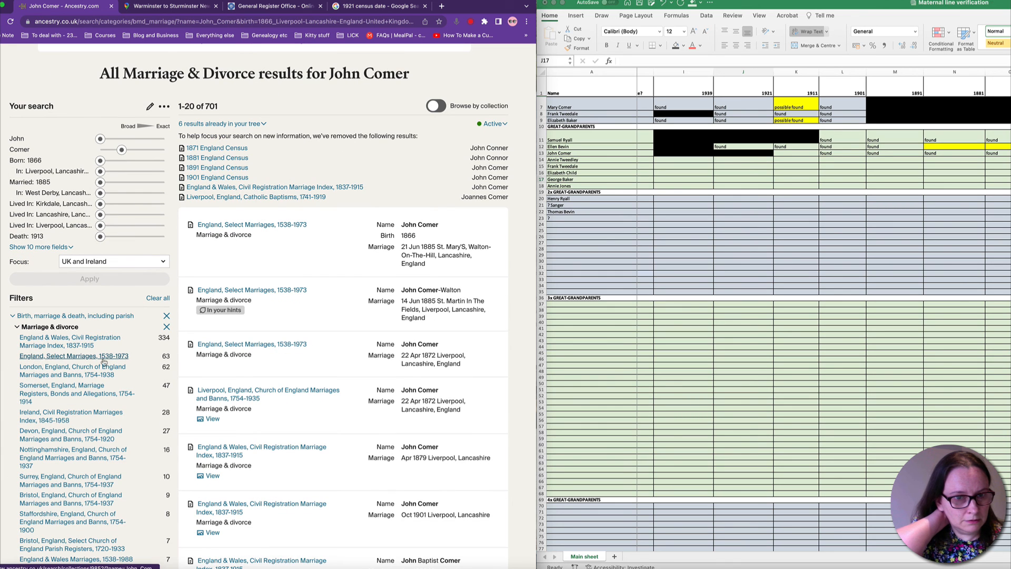
mouse_move(237, 397)
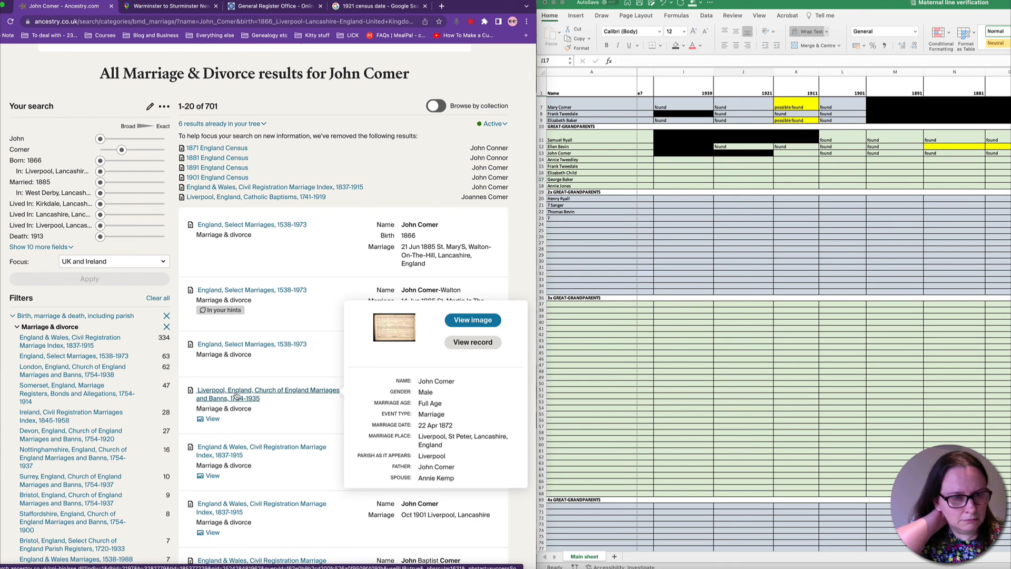
click(209, 228)
click(222, 410)
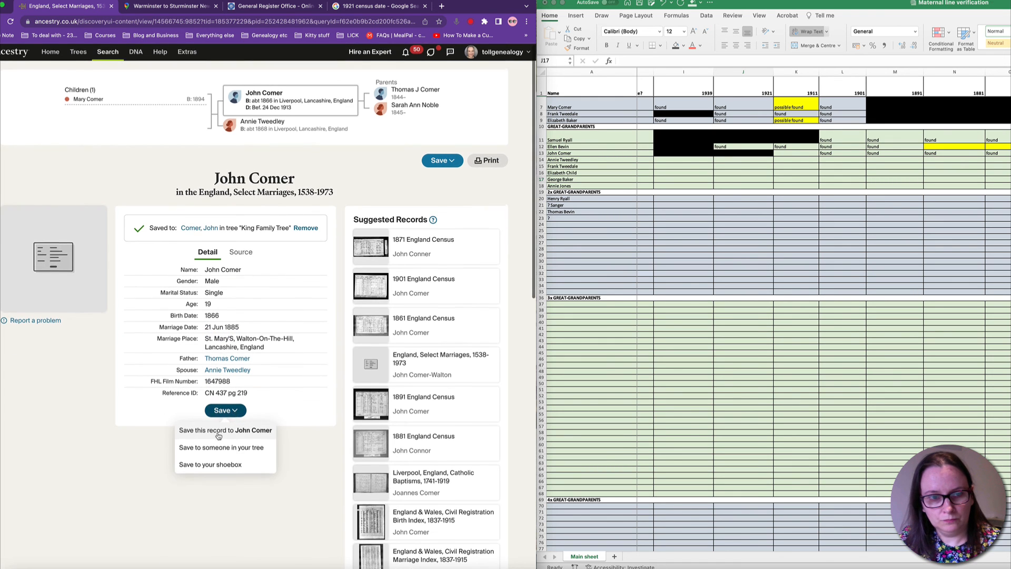
click(217, 428)
scroll(216, 434, down, 10)
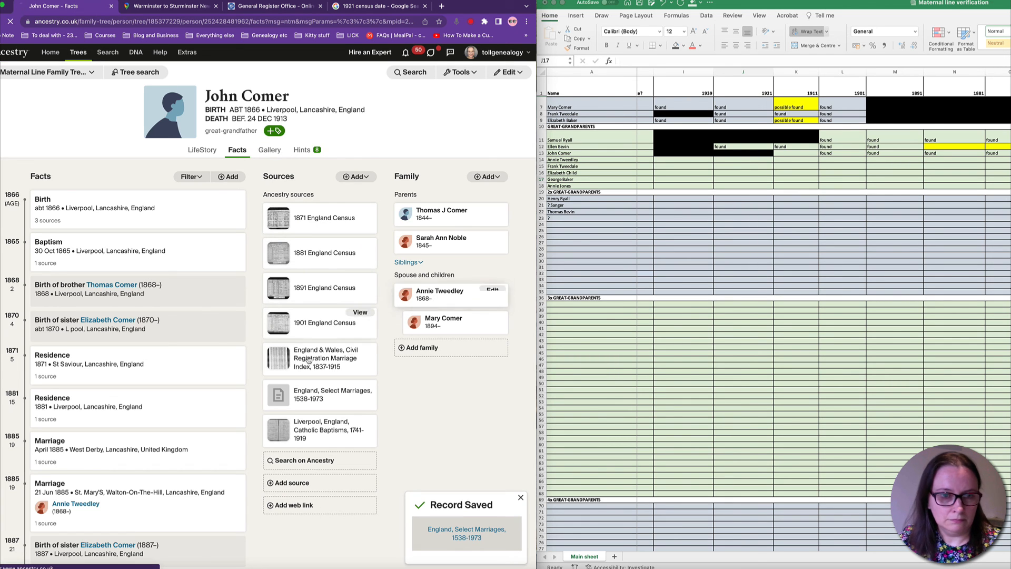
click(443, 292)
click(327, 253)
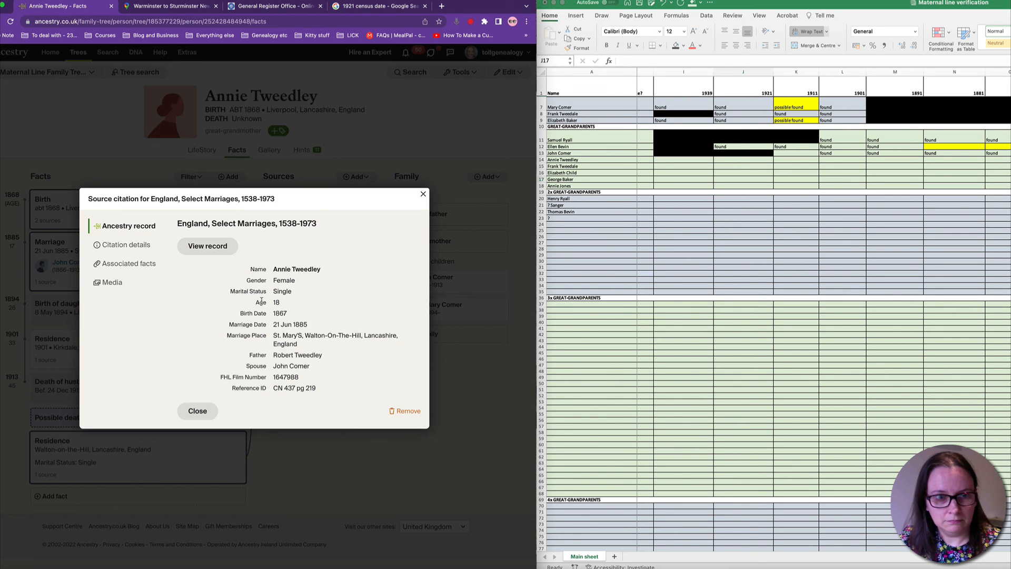
click(422, 195)
click(448, 214)
text(Robert)
click(209, 410)
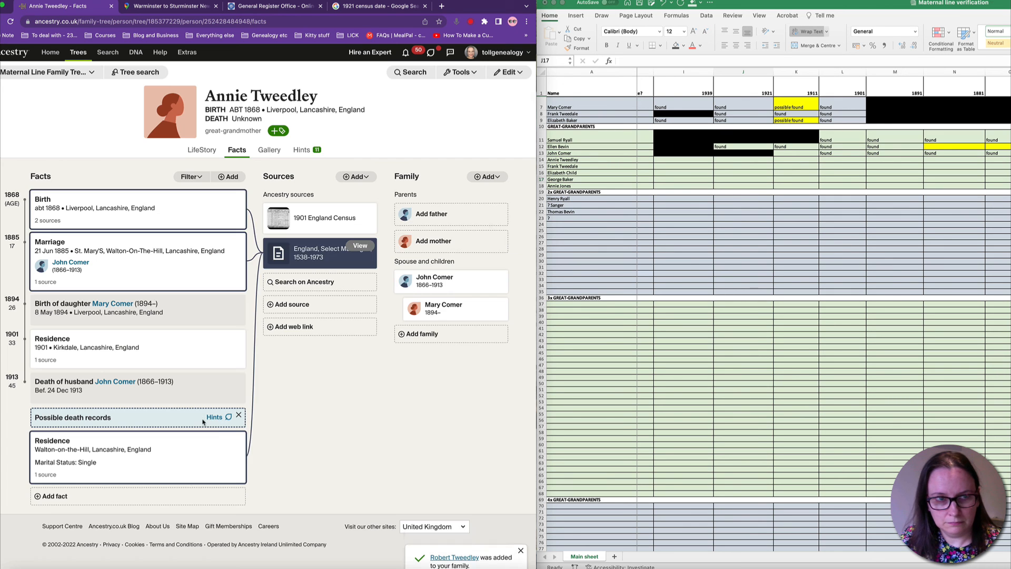
click(428, 276)
scroll(699, 249, left, 5)
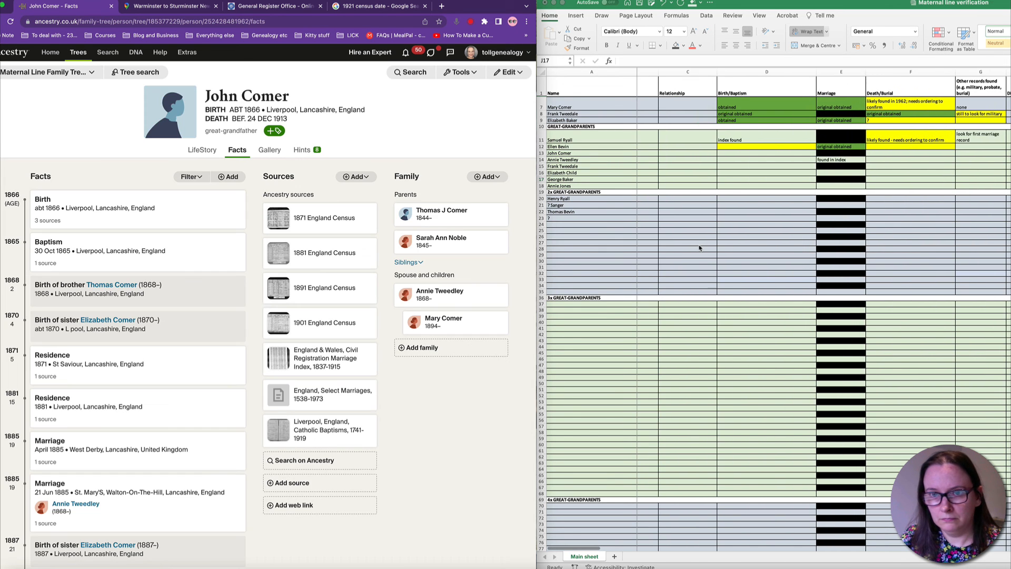
Complete Annie's E14 marriage note with 'need to see original' and fill it yellow
double_click(846, 161)
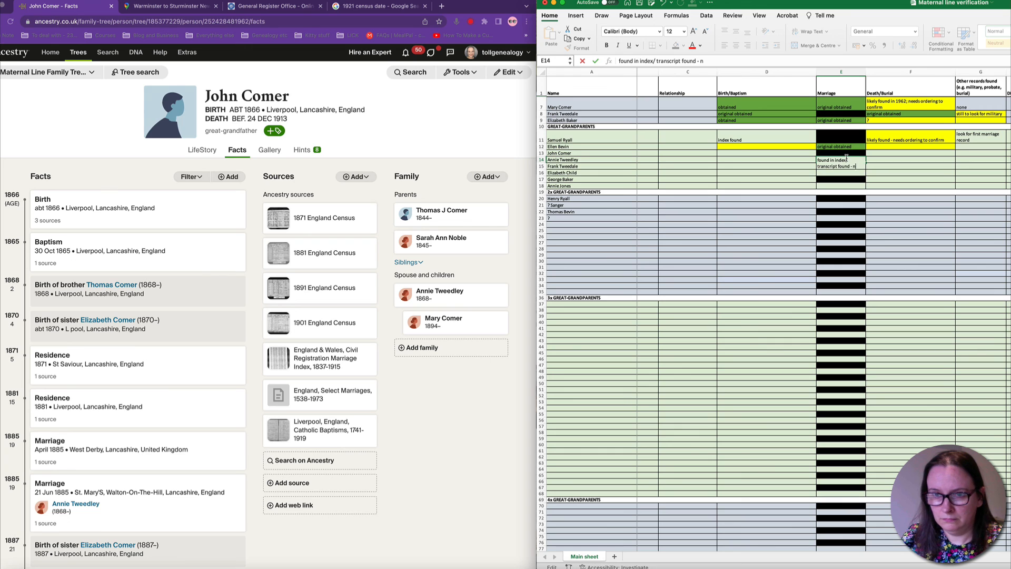
key(Return)
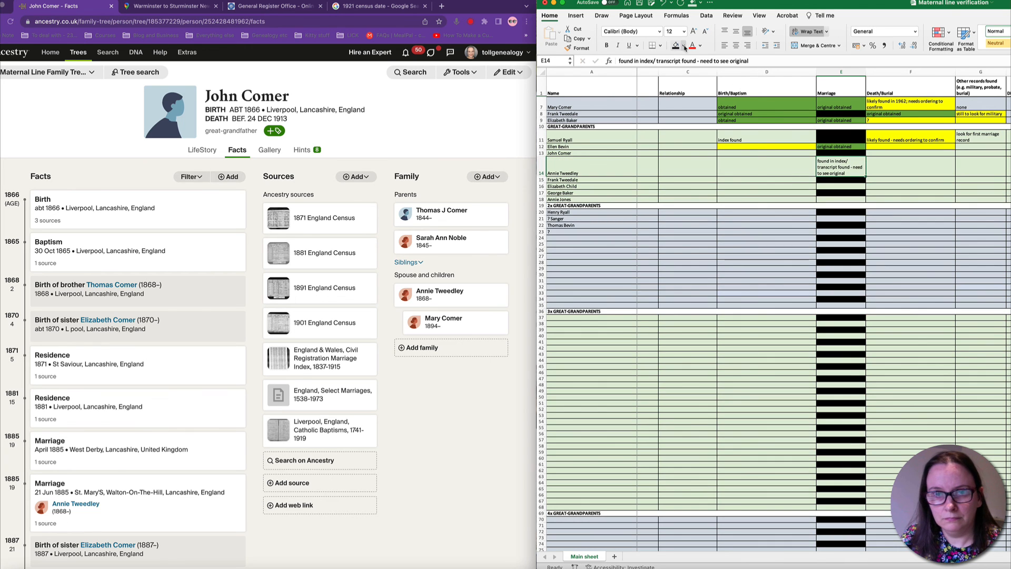
click(685, 46)
click(682, 145)
Enter 'baptism record found, birth index found' in D13 after checking the baptism citation
click(441, 409)
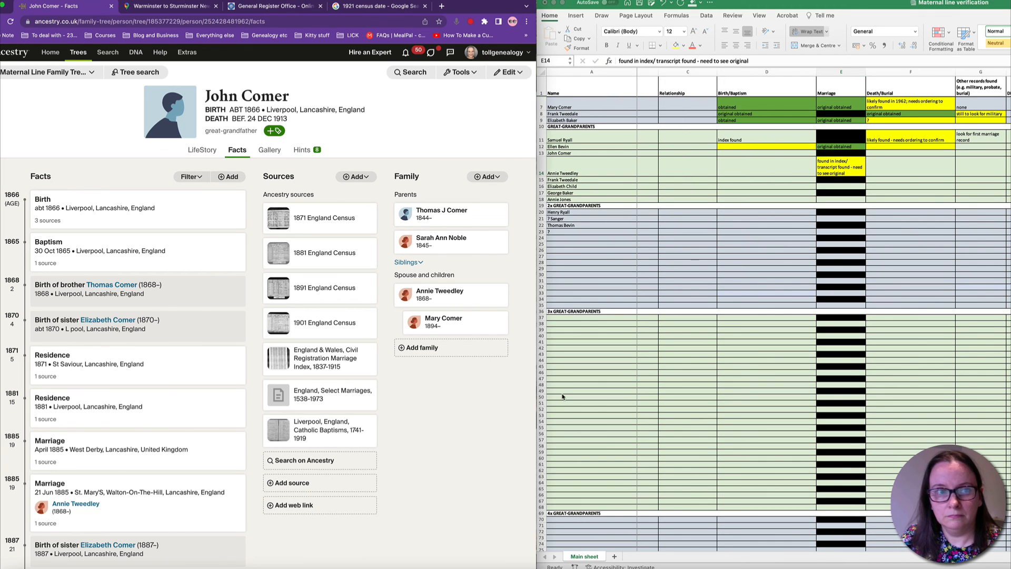
click(361, 425)
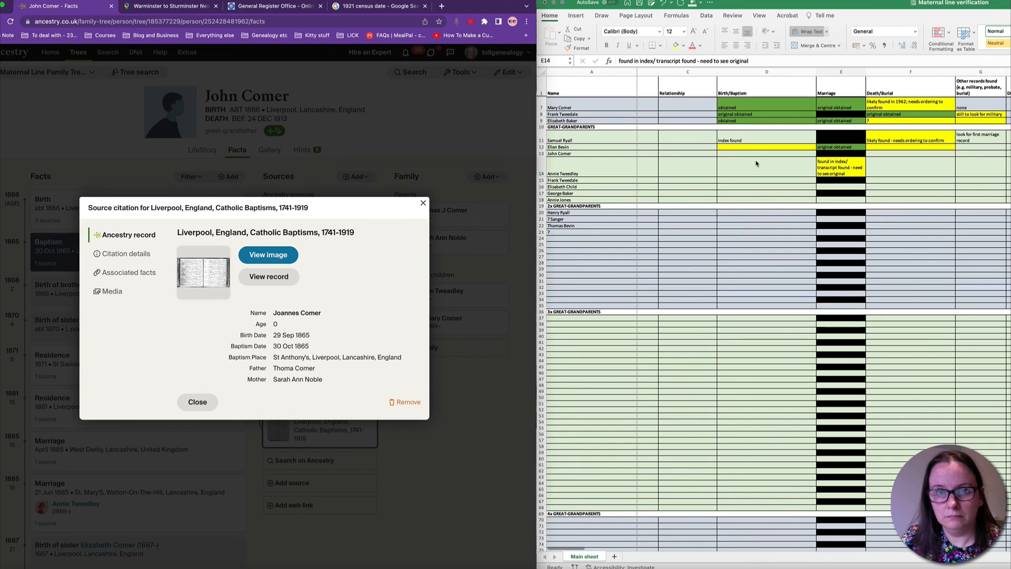
click(747, 155)
text(baptism record found, birth index found)
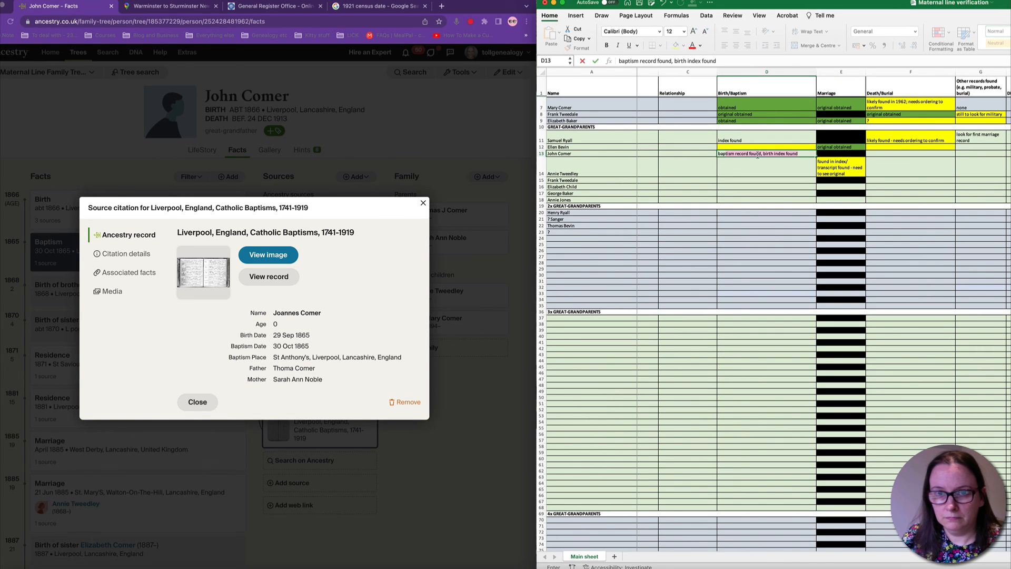
key(Return)
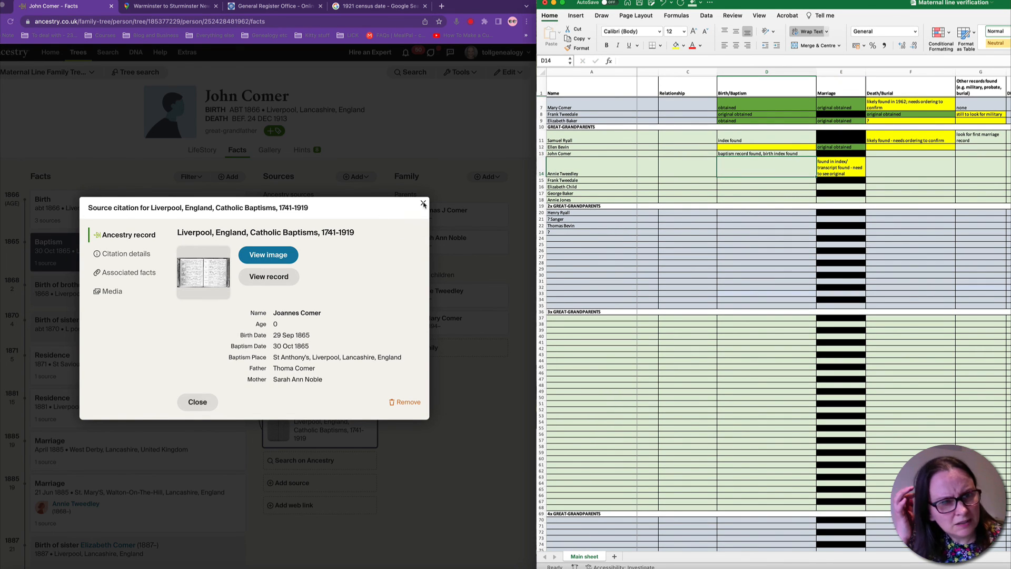
click(423, 203)
click(279, 7)
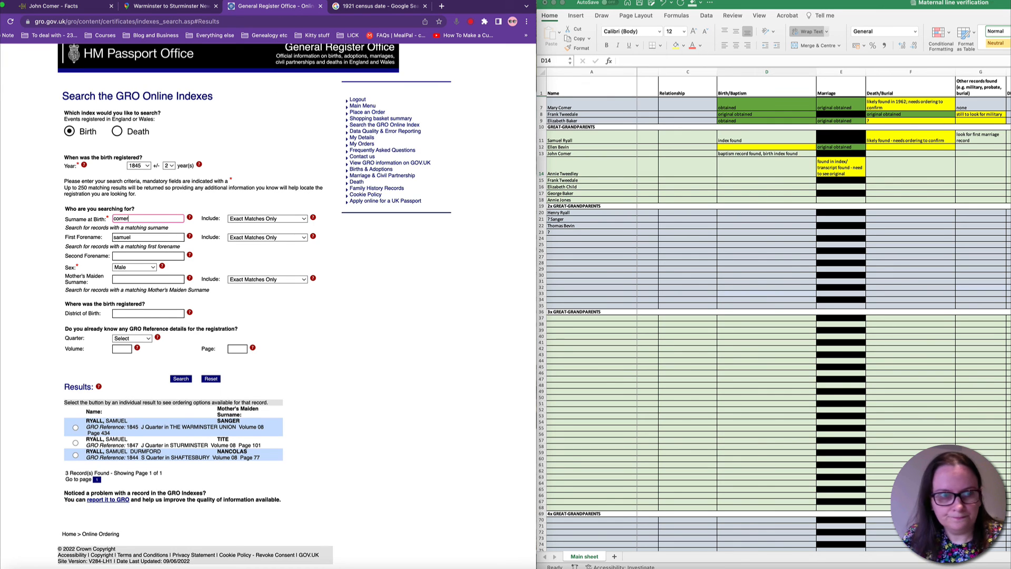
Change the GRO first forename to 'john' and the birth year to 1865
scroll(137, 237, up, 1)
double_click(123, 242)
text(john)
click(139, 171)
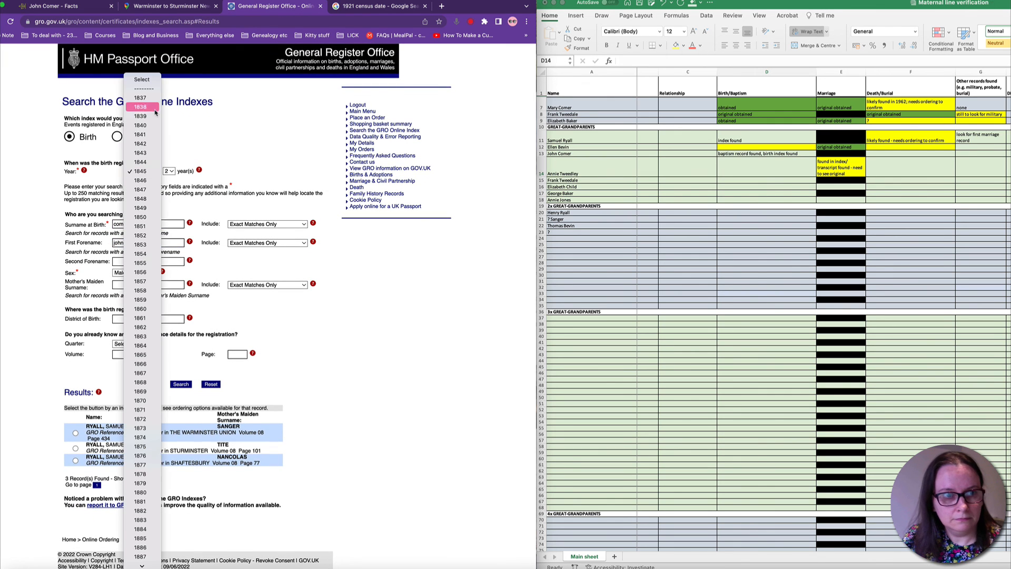
click(139, 355)
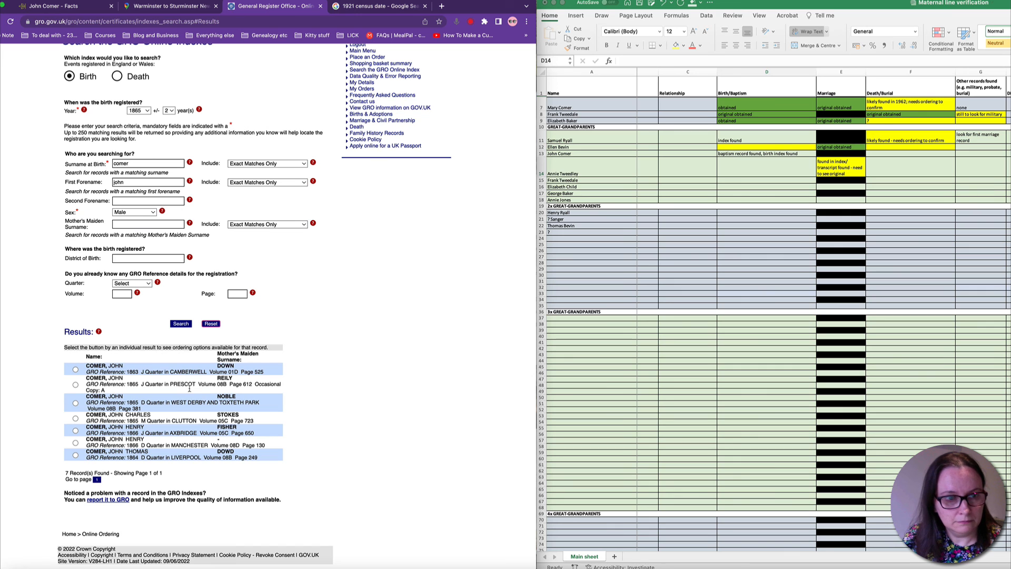
Open John Comer's 1865 birth index hint on Ancestry to compare with the GRO results
click(70, 7)
click(303, 154)
scroll(191, 356, down, 2)
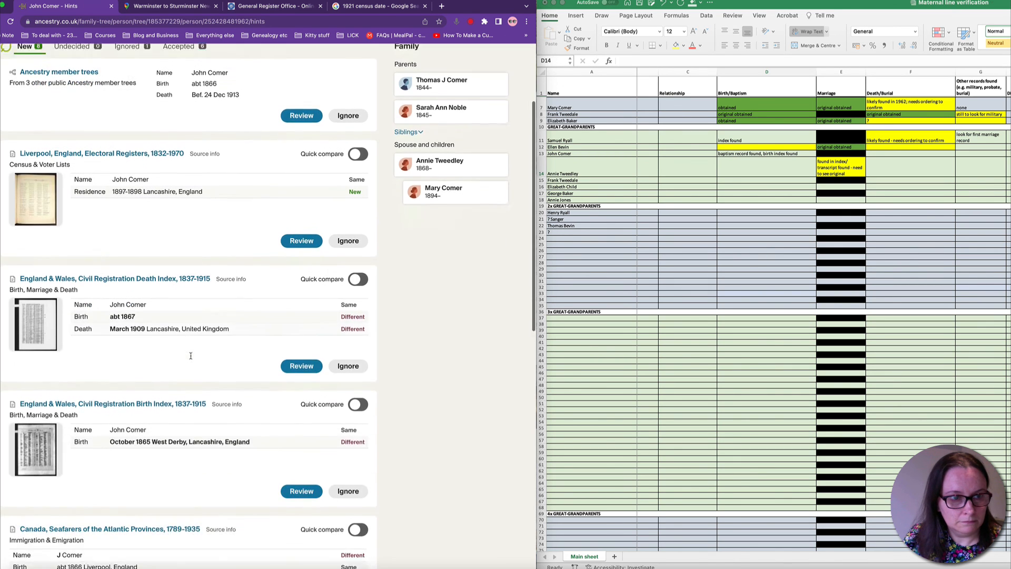
scroll(191, 356, down, 3)
click(301, 339)
click(282, 7)
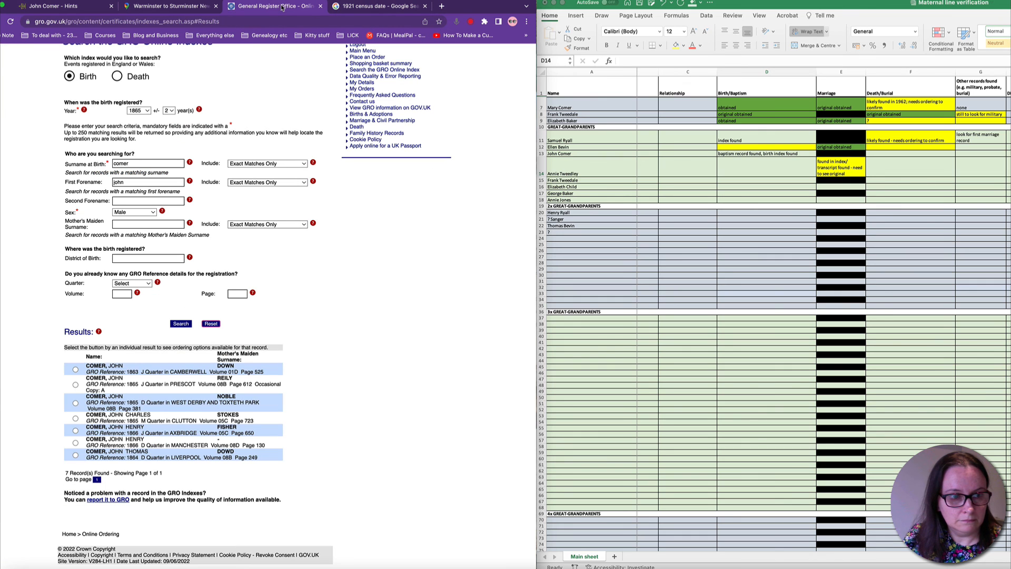
Accept the October 1865 West Derby birth index hint and save it to the tree
click(87, 6)
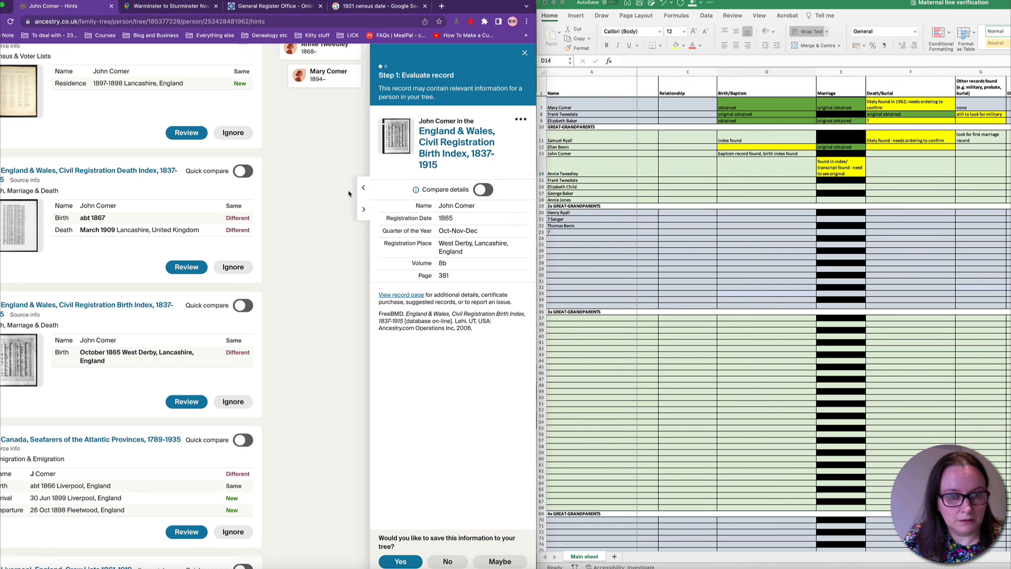
click(395, 562)
click(493, 561)
Check cells D13 and D14 in the tracker, then dismiss the accepted-hint confirmation
click(767, 153)
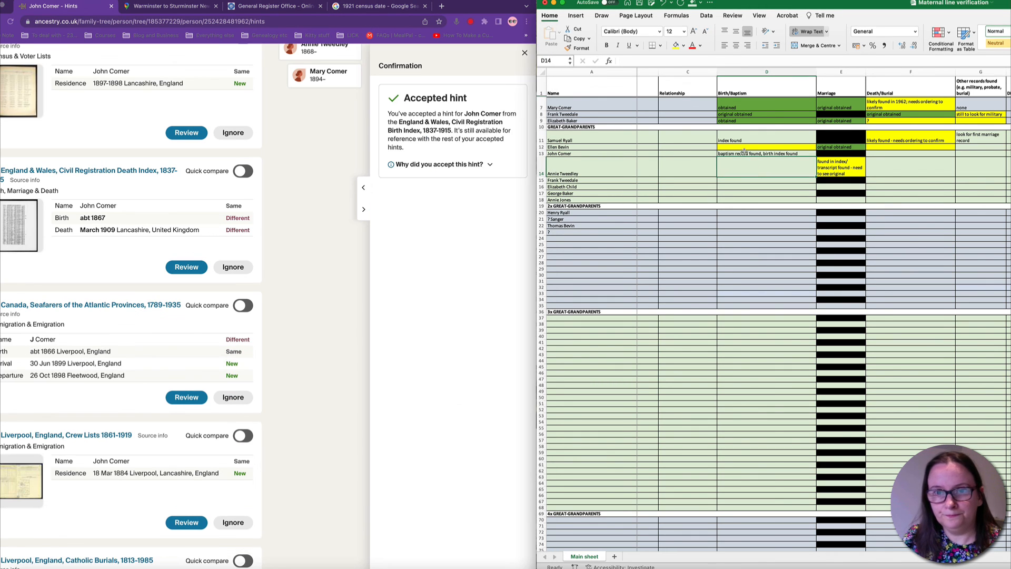
click(764, 174)
scroll(734, 185, up, 1)
scroll(734, 185, right, 10)
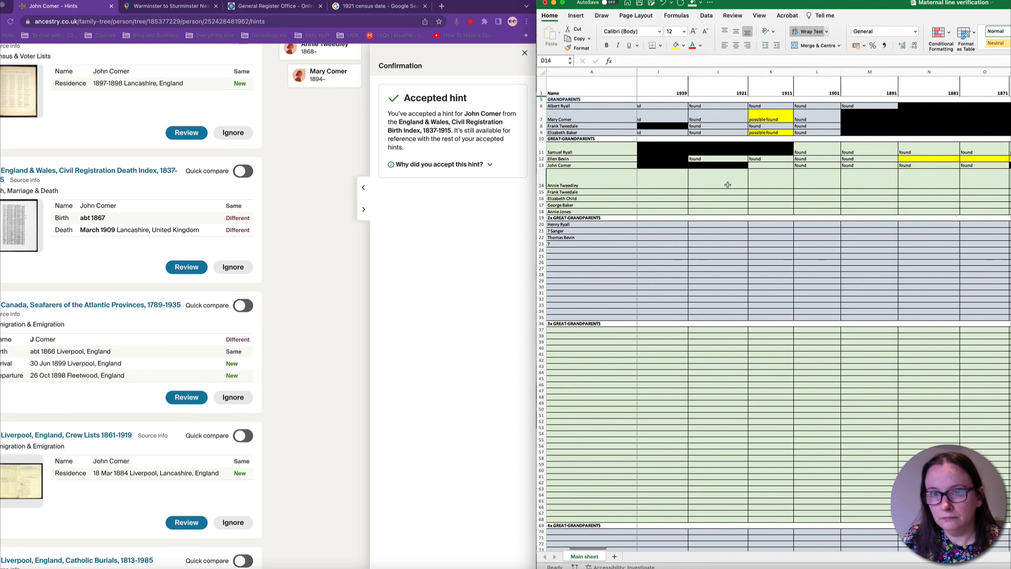
scroll(715, 170, left, 10)
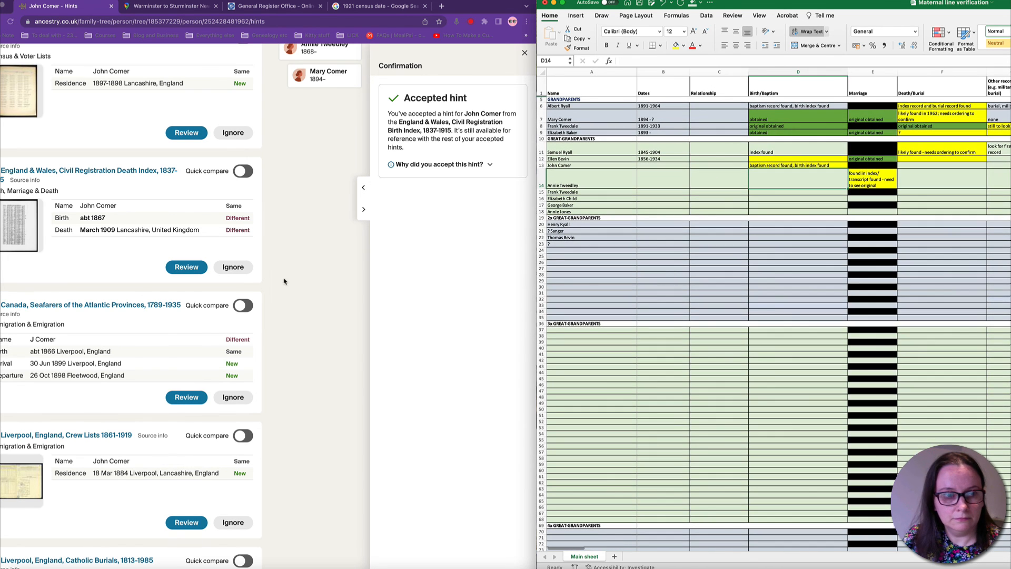
click(285, 280)
click(525, 53)
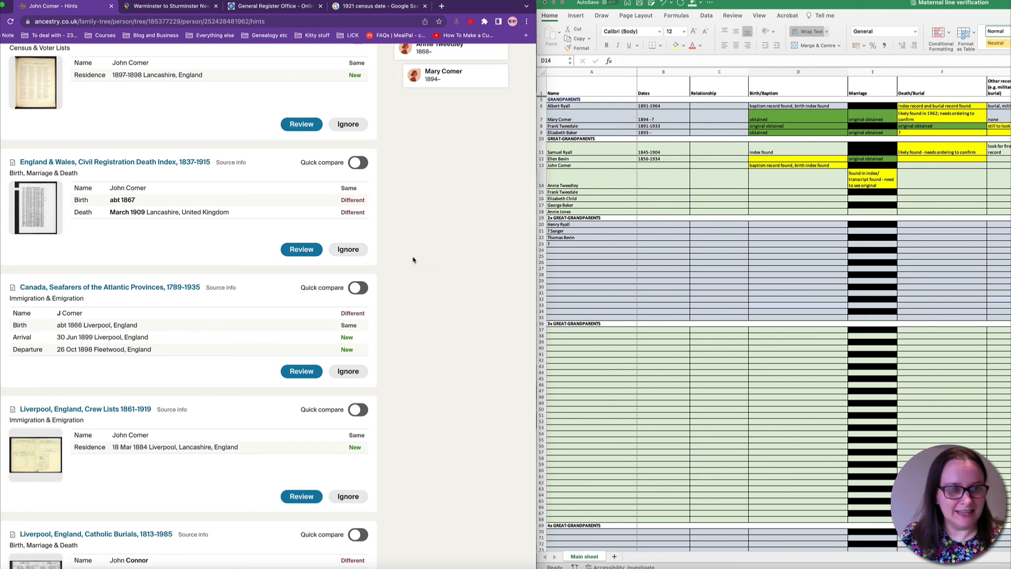
scroll(413, 259, up, 5)
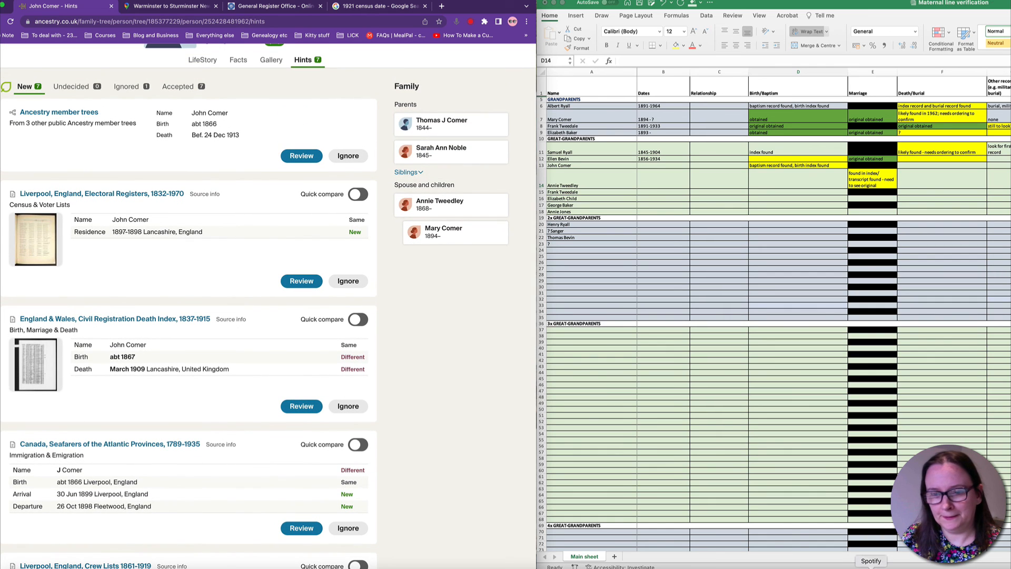